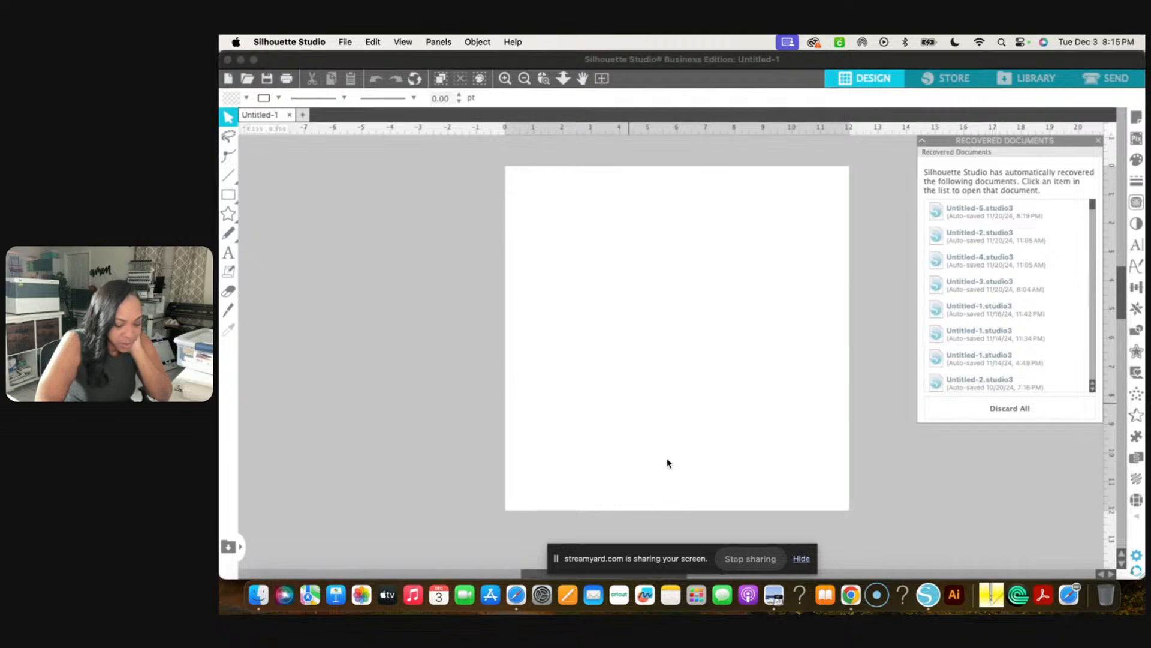
Switch to Safari and look through the Creative Fabrica results for christmas wreath earrings
click(527, 600)
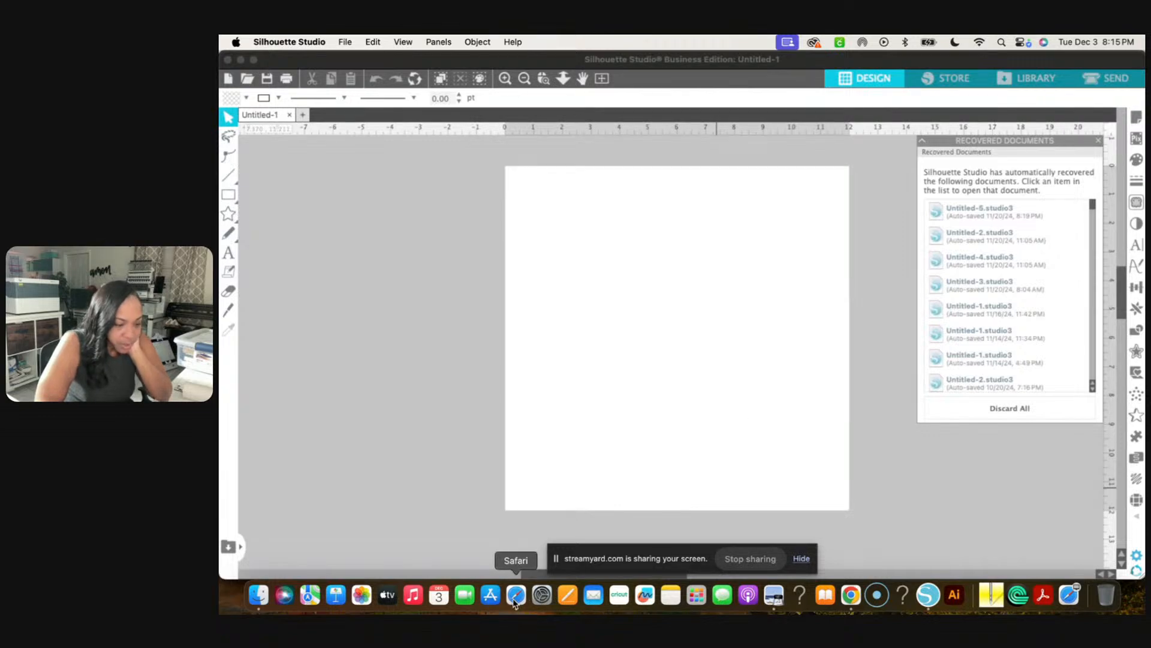
scroll(601, 412, up, 10)
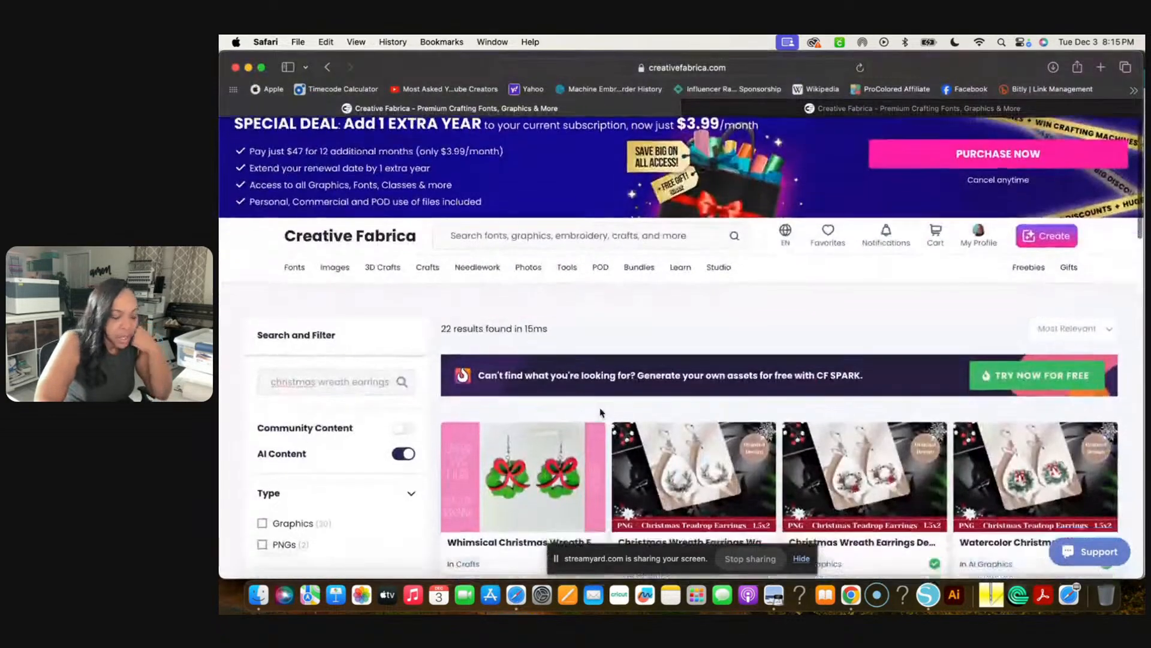
scroll(600, 412, down, 4)
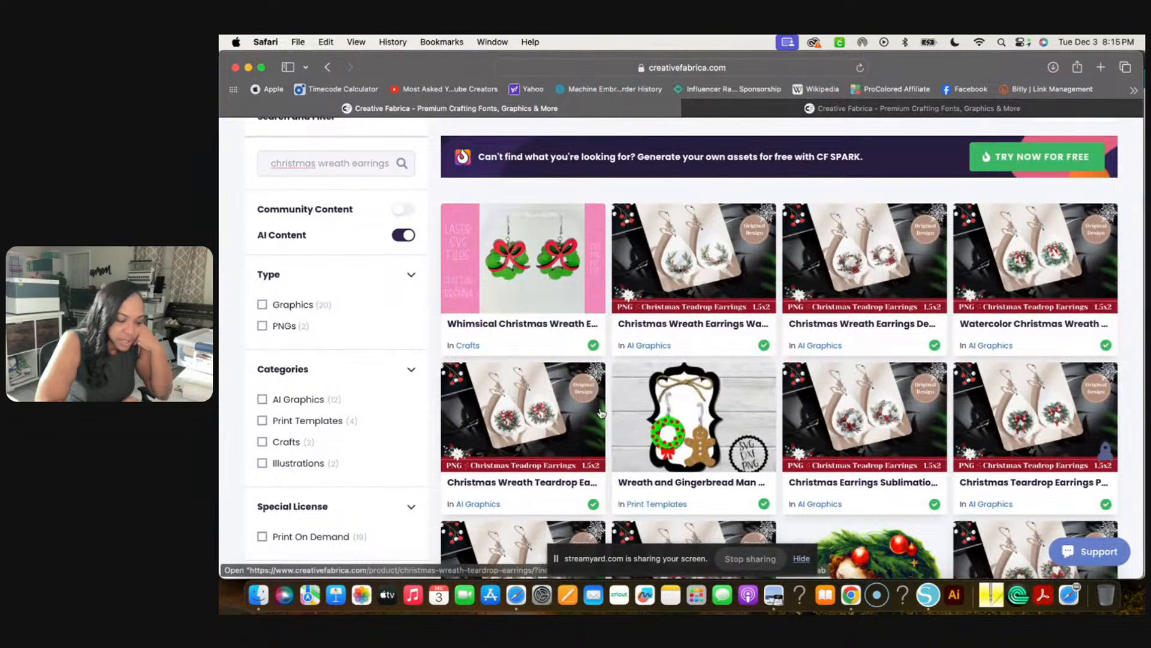
scroll(600, 412, down, 5)
scroll(602, 413, down, 7)
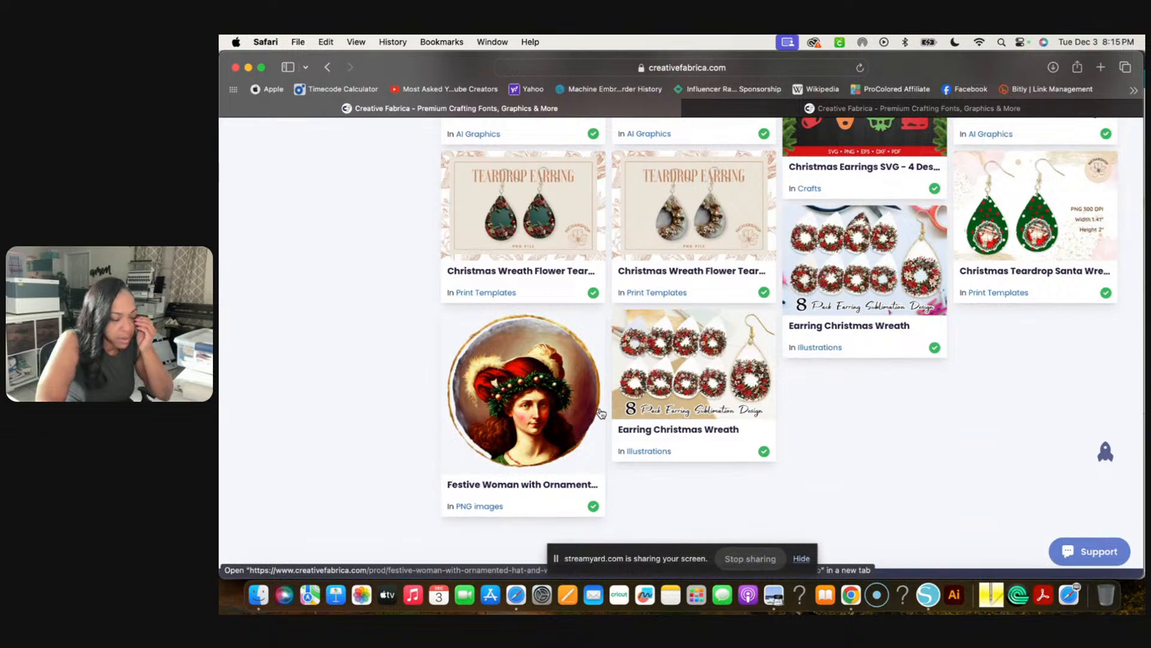
scroll(602, 414, up, 1)
scroll(602, 414, down, 1)
scroll(602, 414, up, 7)
scroll(602, 413, down, 13)
scroll(602, 414, up, 20)
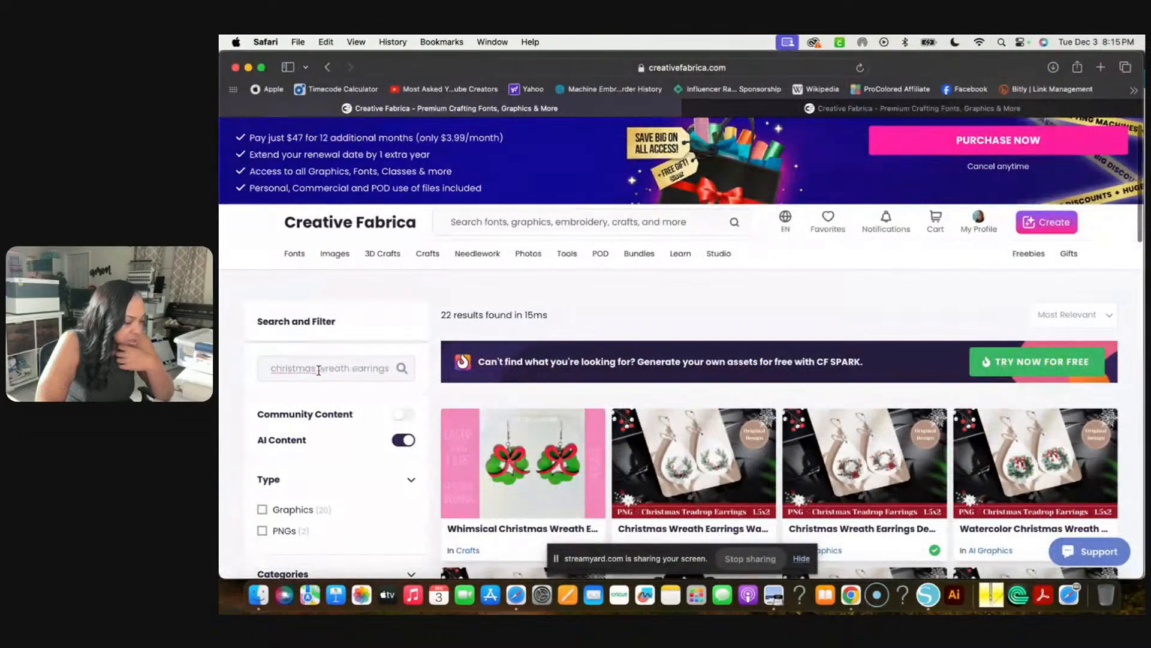
Remove "wreath" from the search text and search for "christmas earrings"
drag(318, 369, 352, 369)
key(BackSpace)
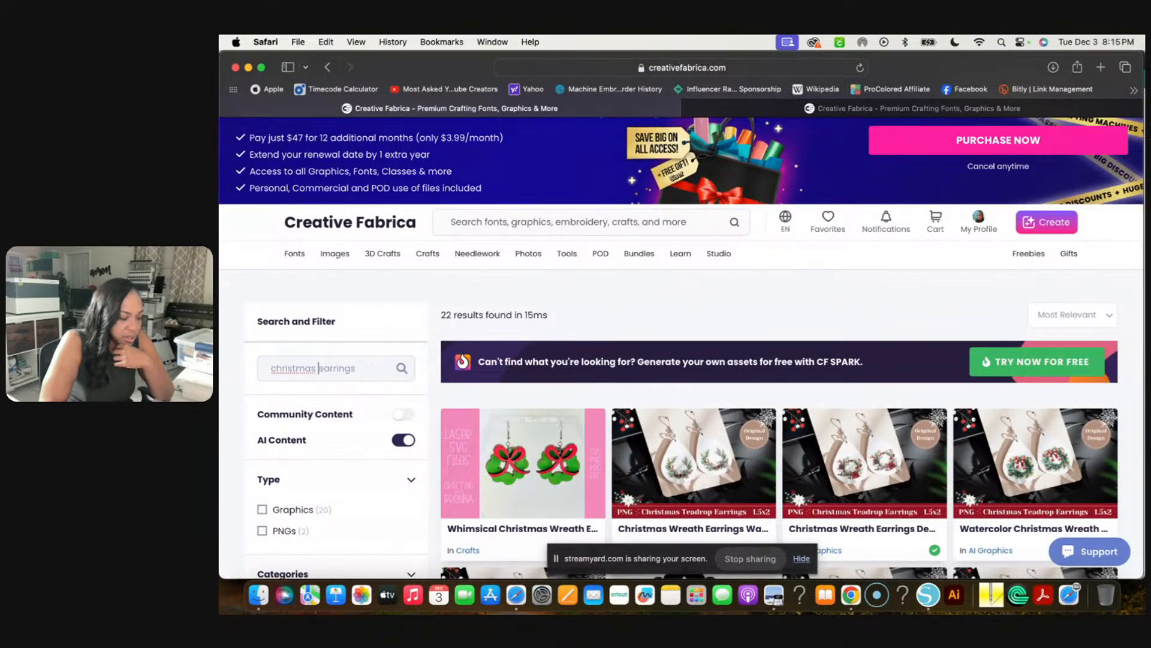
key(Return)
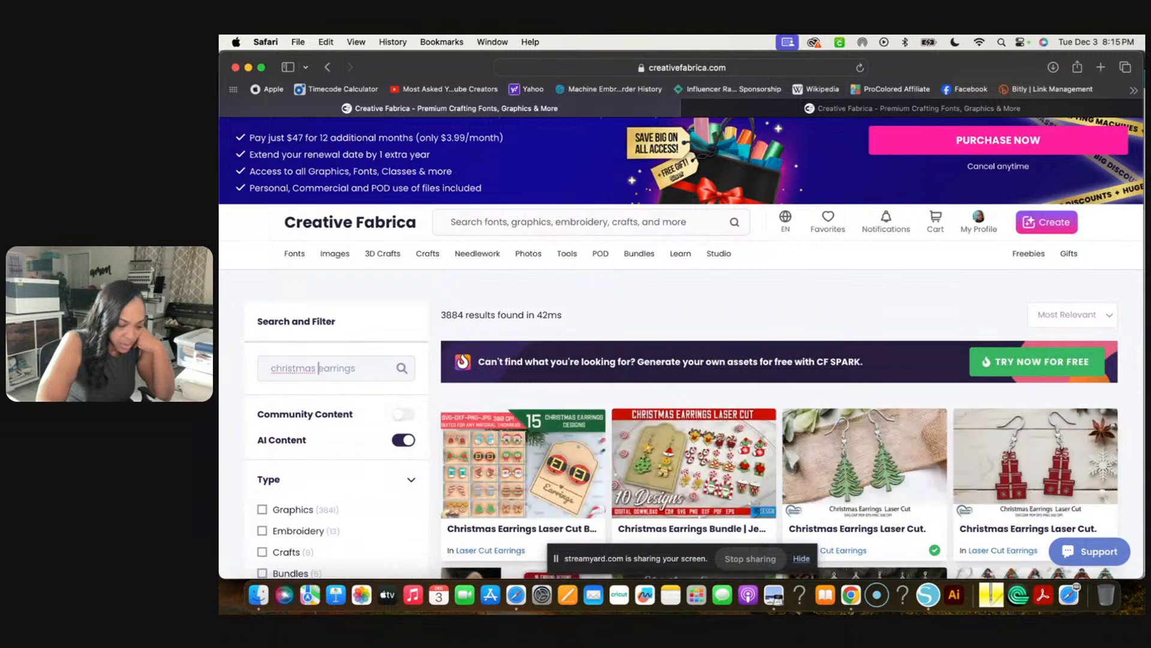
Examine the previews of the first two laser-cut bundles, the 15-design set and the 10-design set, up close
scroll(611, 466, down, 3)
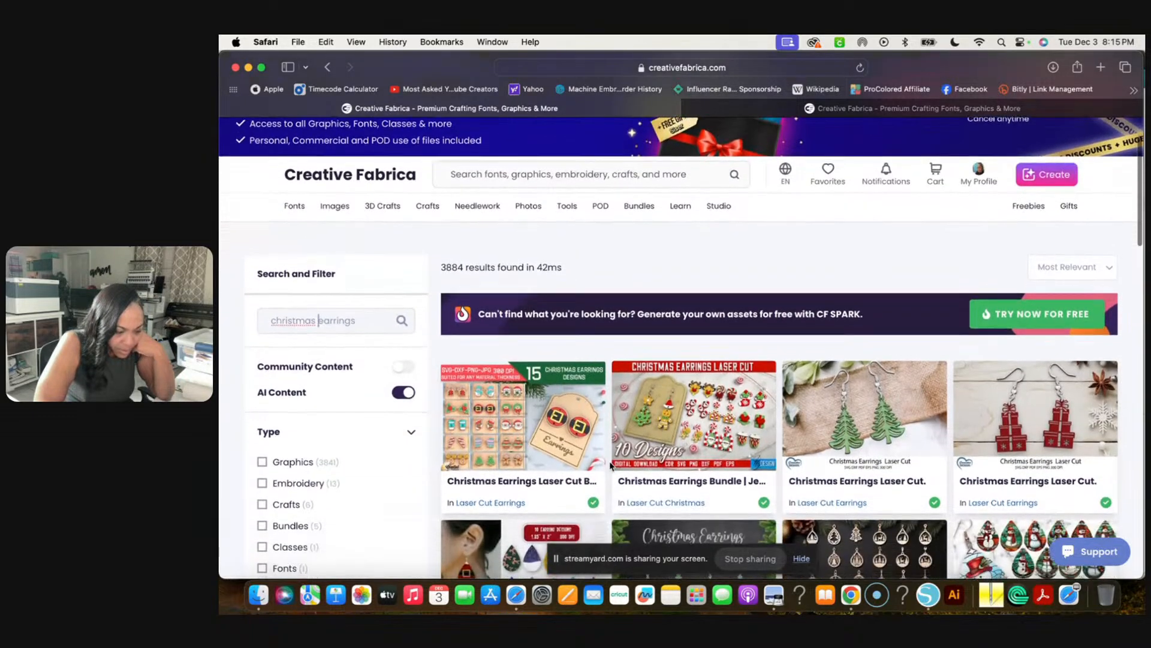
scroll(689, 422, up, 3)
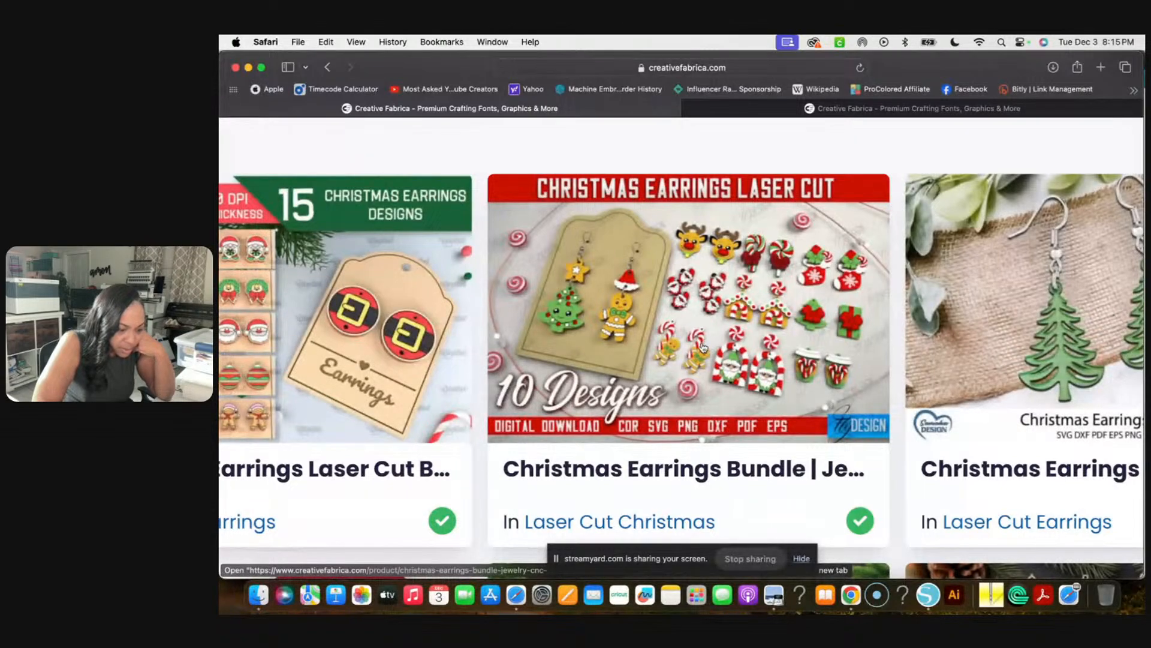
scroll(703, 347, down, 3)
scroll(702, 347, down, 1)
scroll(703, 347, down, 2)
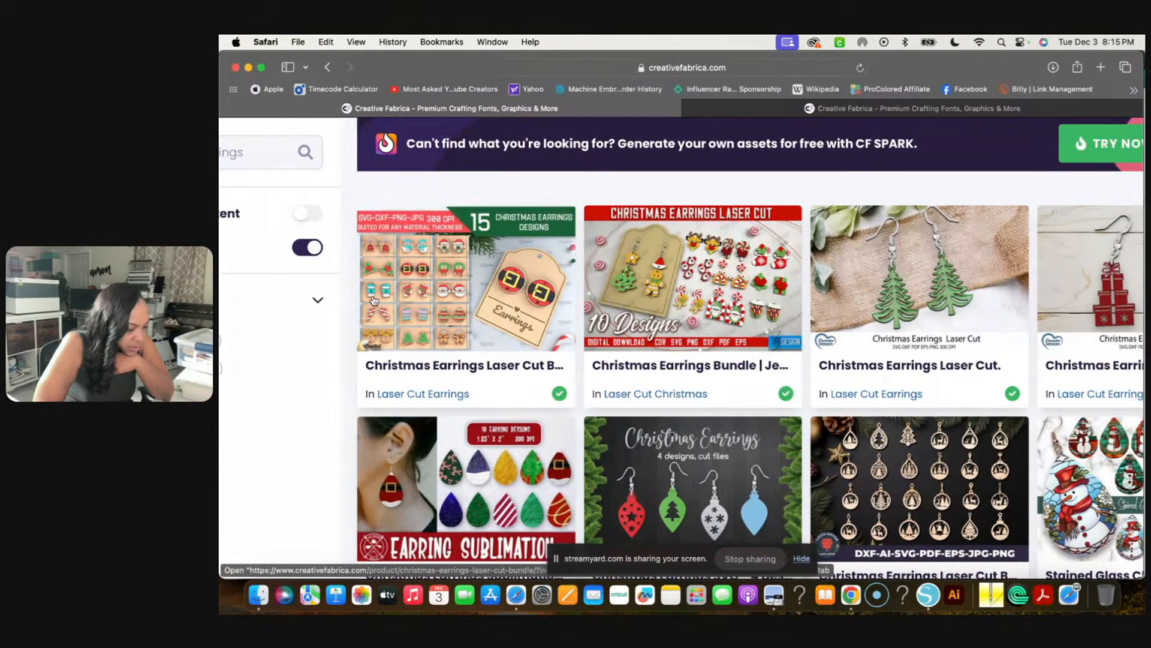
scroll(385, 293, up, 5)
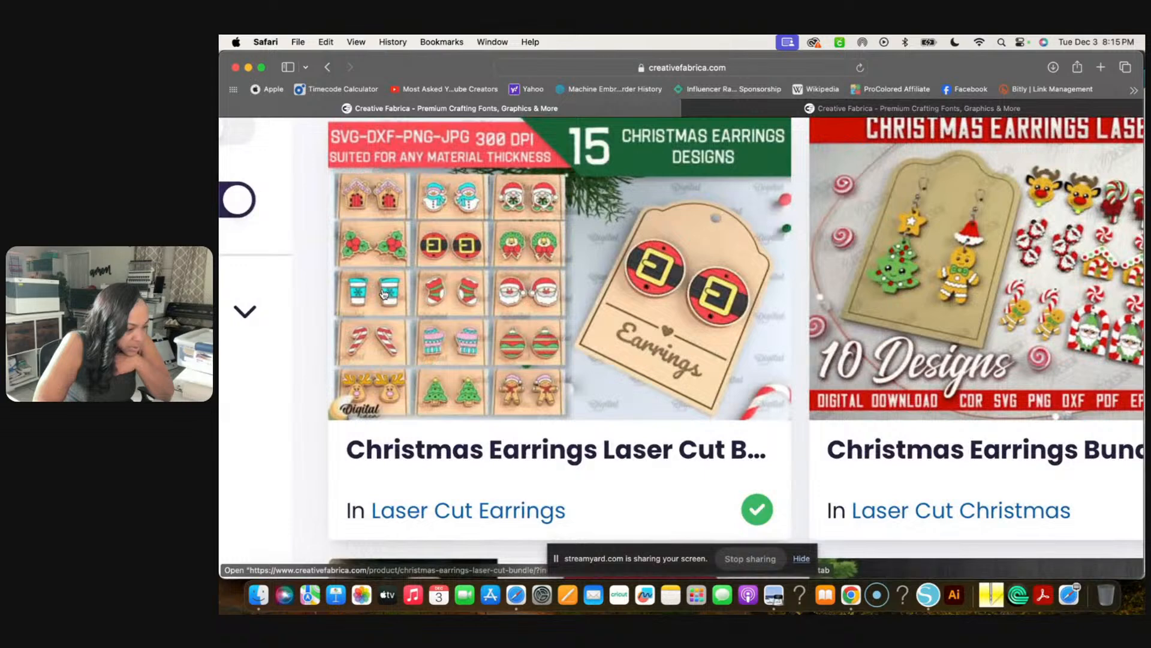
scroll(385, 294, up, 1)
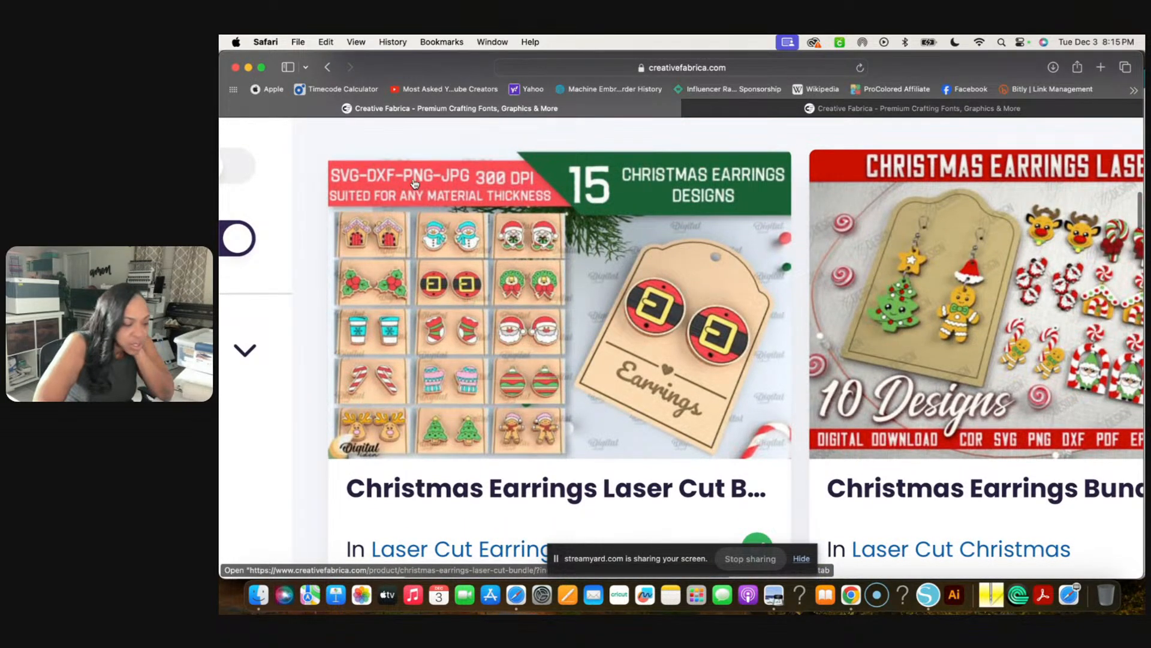
scroll(459, 351, down, 1)
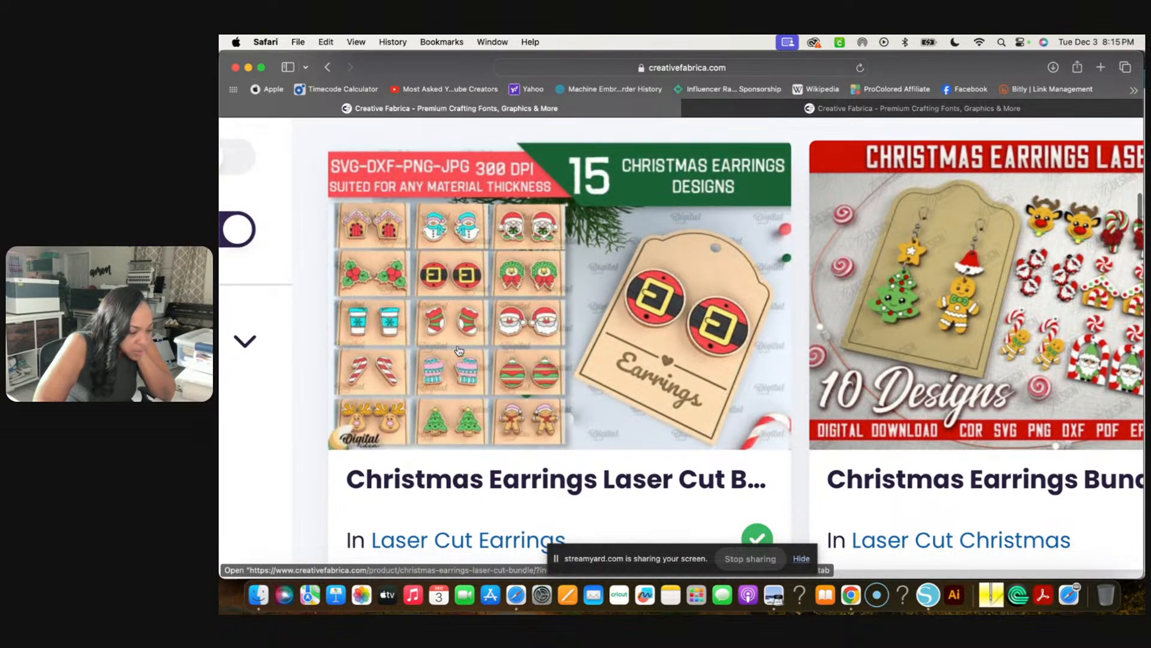
key(super+minus)
key(super+minus)
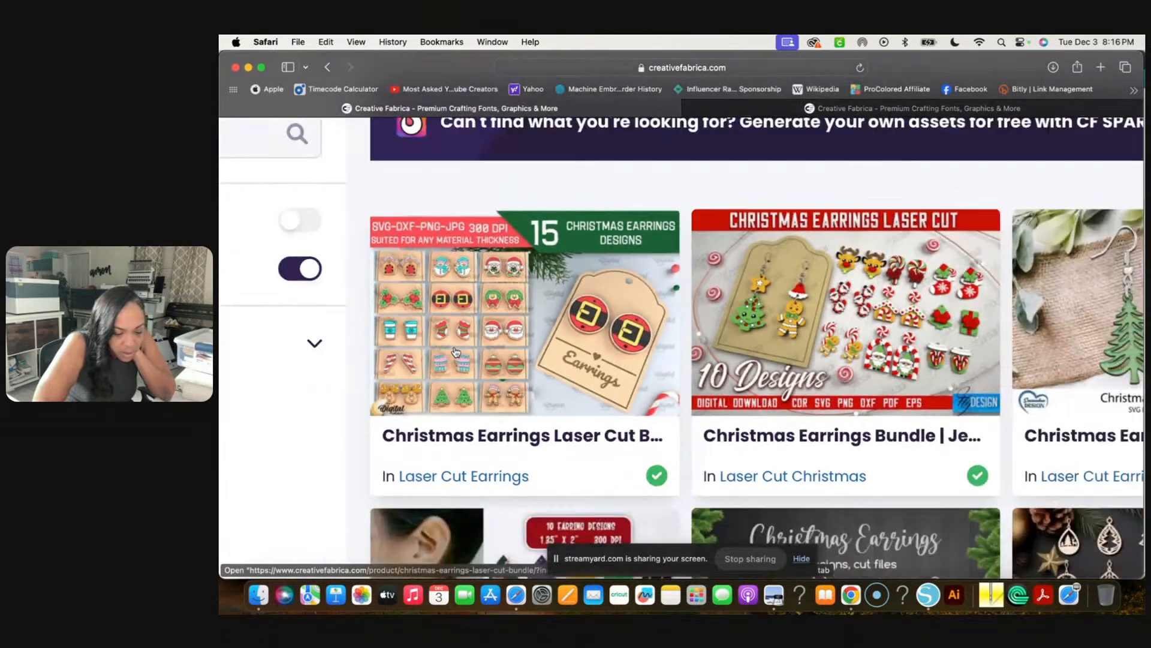
Browse further down the results and examine the 10-design laser-cut bundle with the wreath earrings up close
scroll(456, 351, down, 2)
scroll(456, 352, down, 3)
scroll(456, 351, down, 5)
scroll(476, 442, down, 1)
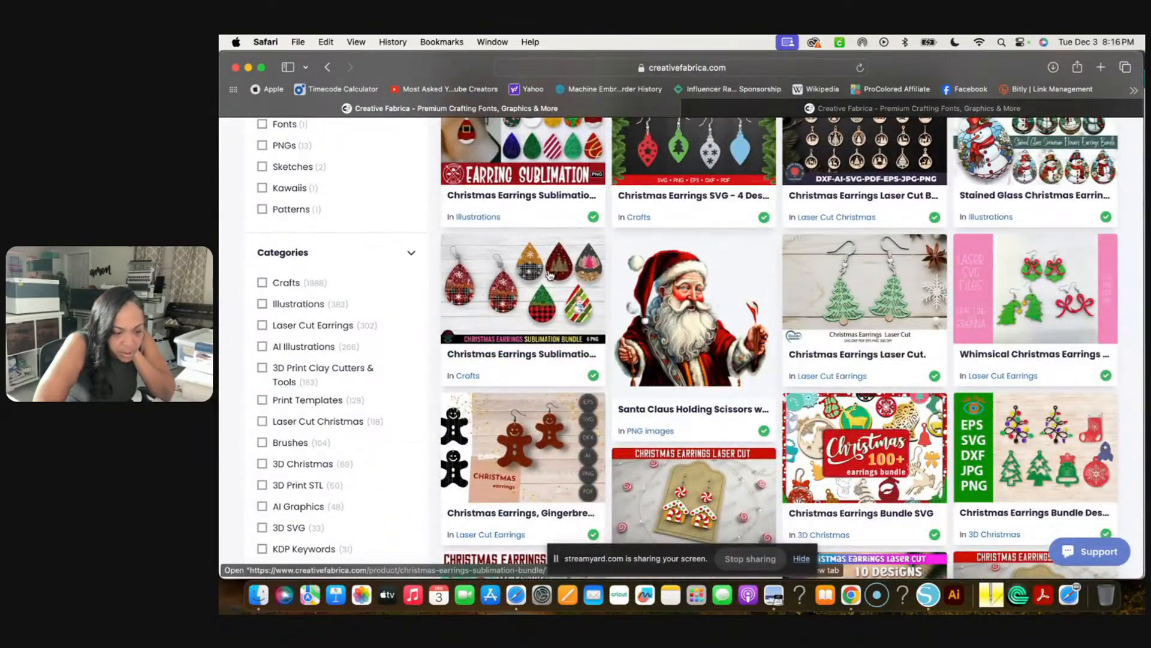
scroll(549, 274, down, 5)
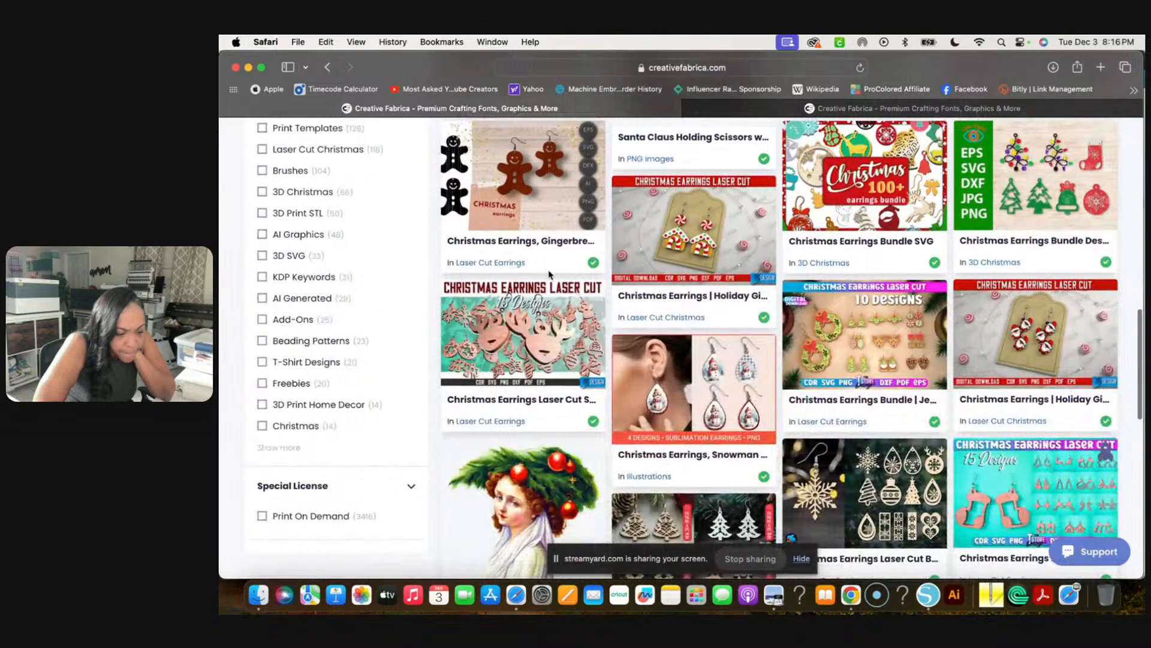
scroll(841, 307, up, 5)
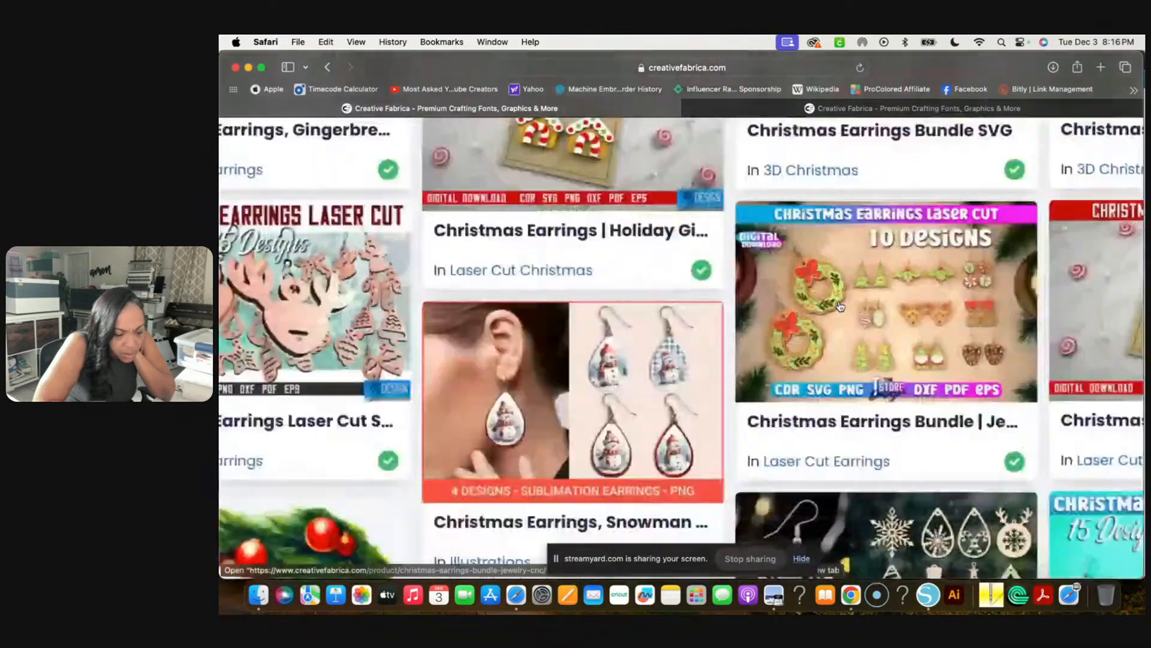
scroll(841, 307, up, 3)
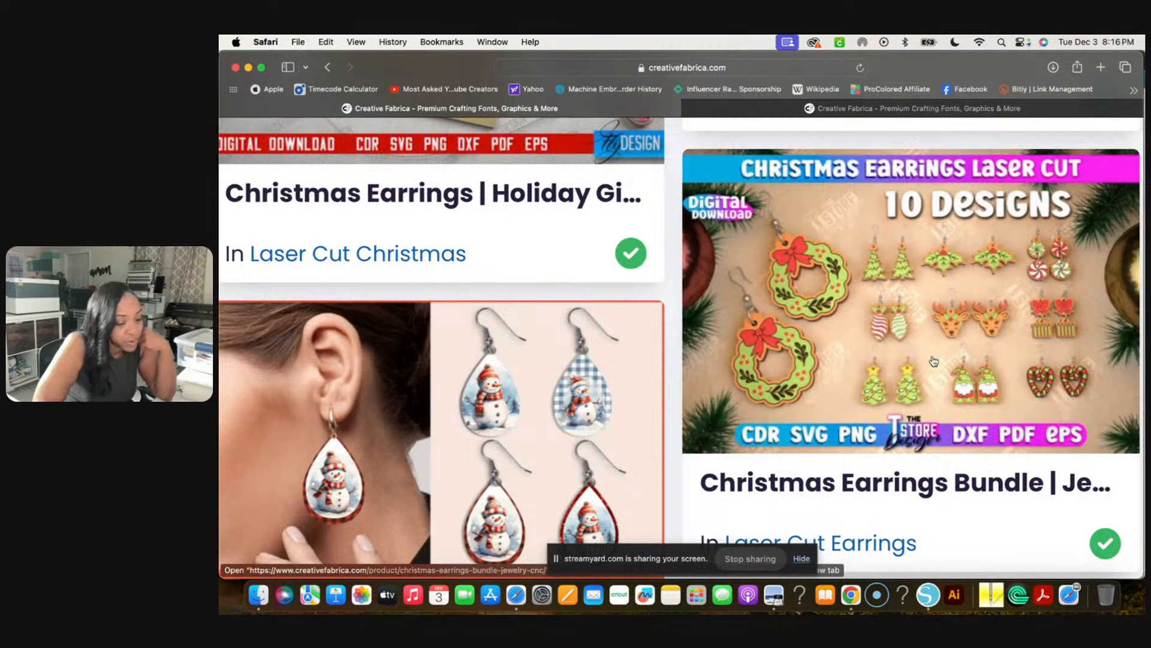
scroll(987, 419, down, 3)
Open the "Christmas Earrings | Holiday Gift Idea" listing with the candy cane and lollipop pair and download the design
scroll(920, 358, down, 10)
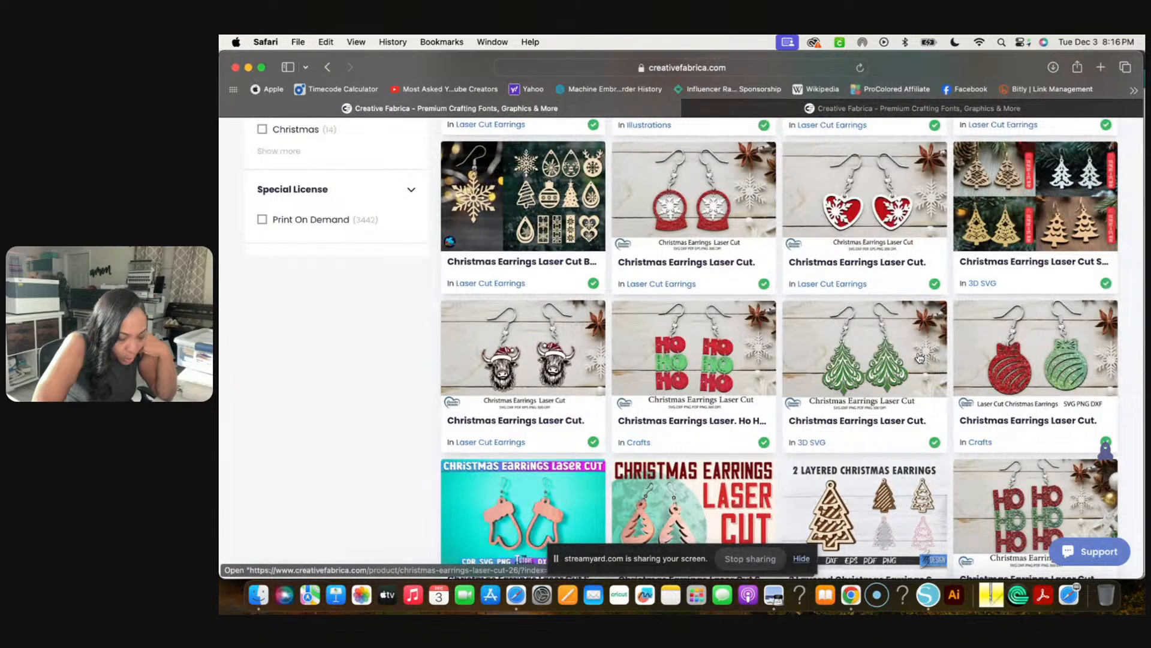
scroll(919, 358, down, 10)
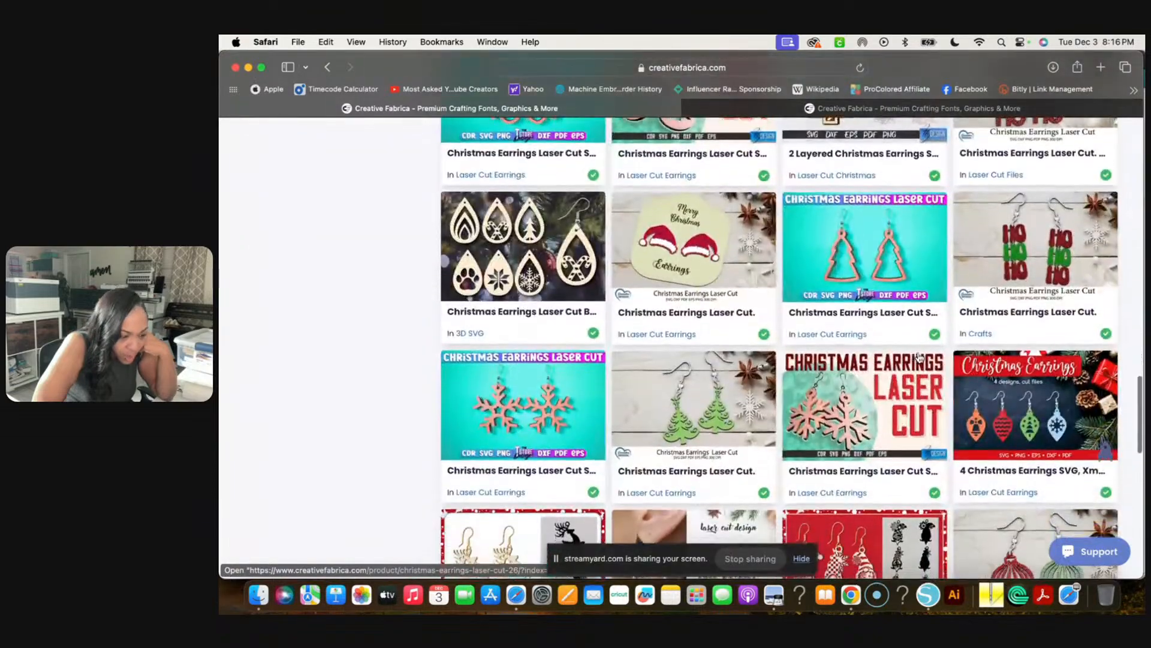
scroll(919, 357, down, 10)
scroll(920, 358, down, 5)
scroll(919, 358, down, 3)
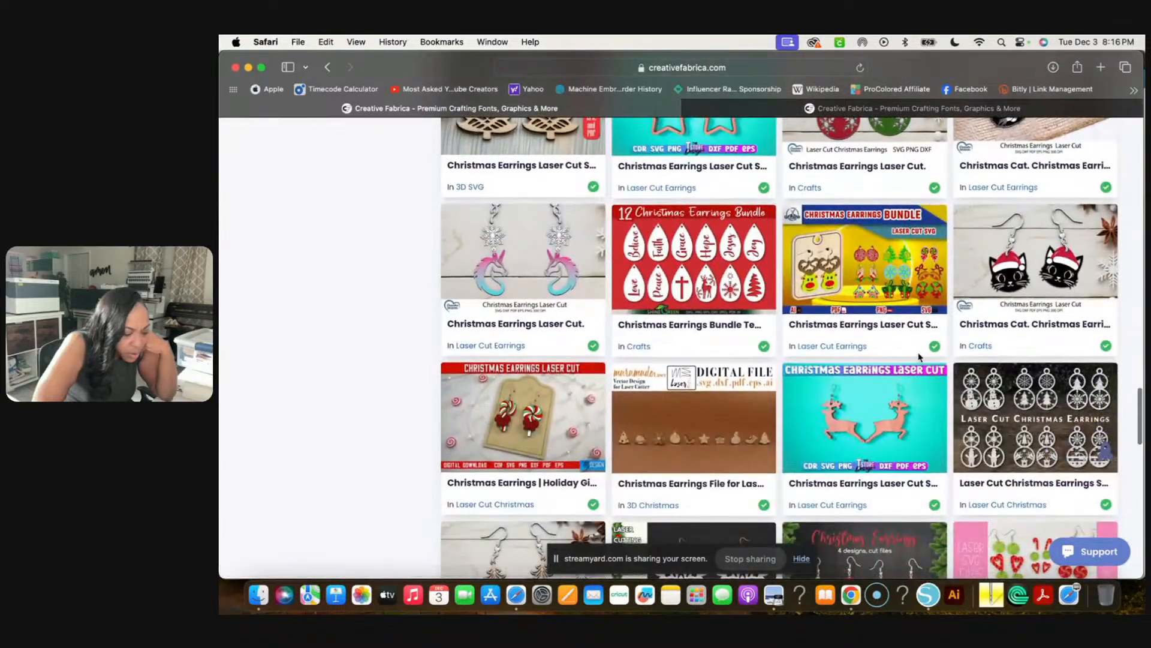
scroll(522, 431, down, 1)
scroll(515, 424, up, 5)
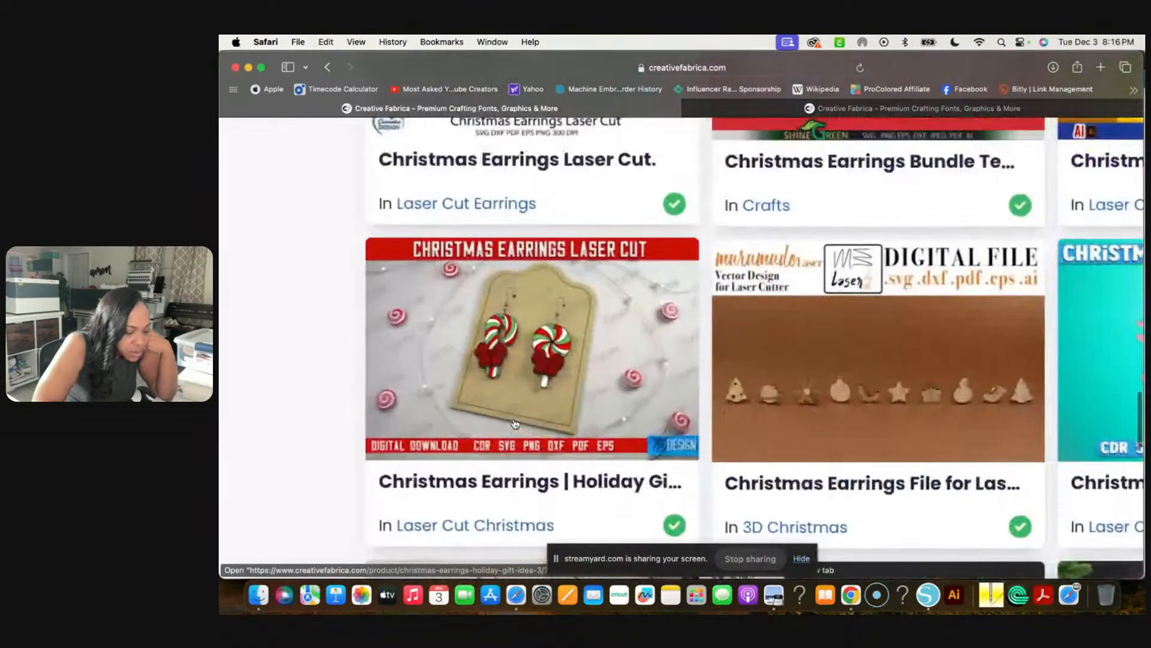
scroll(515, 424, up, 3)
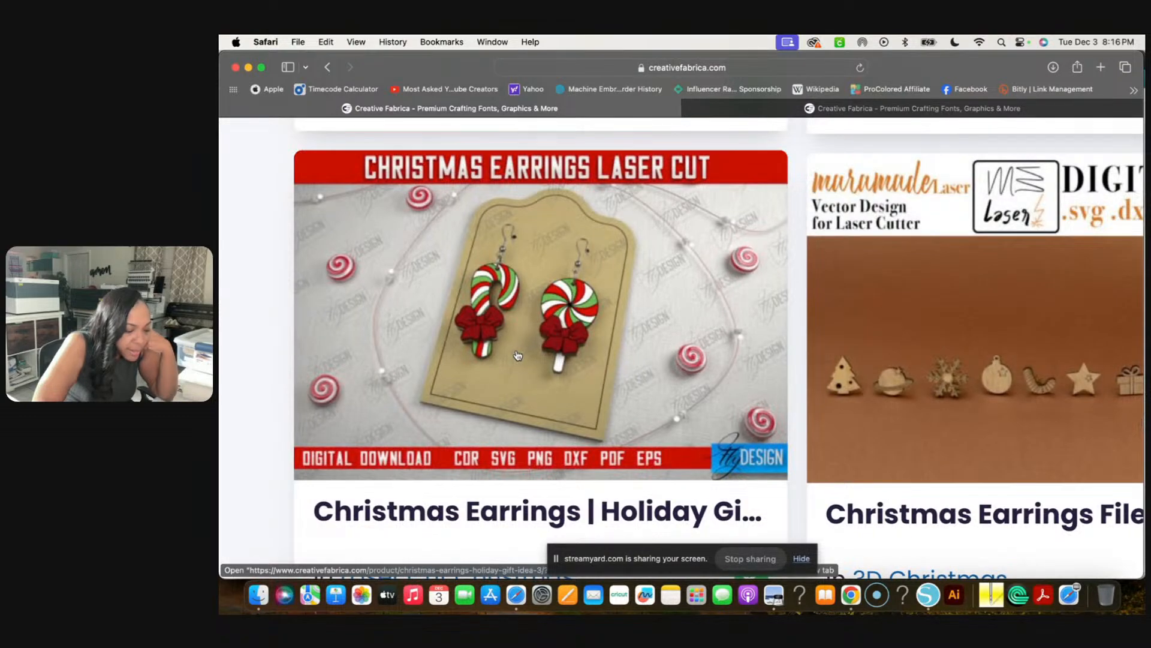
super+click(518, 355)
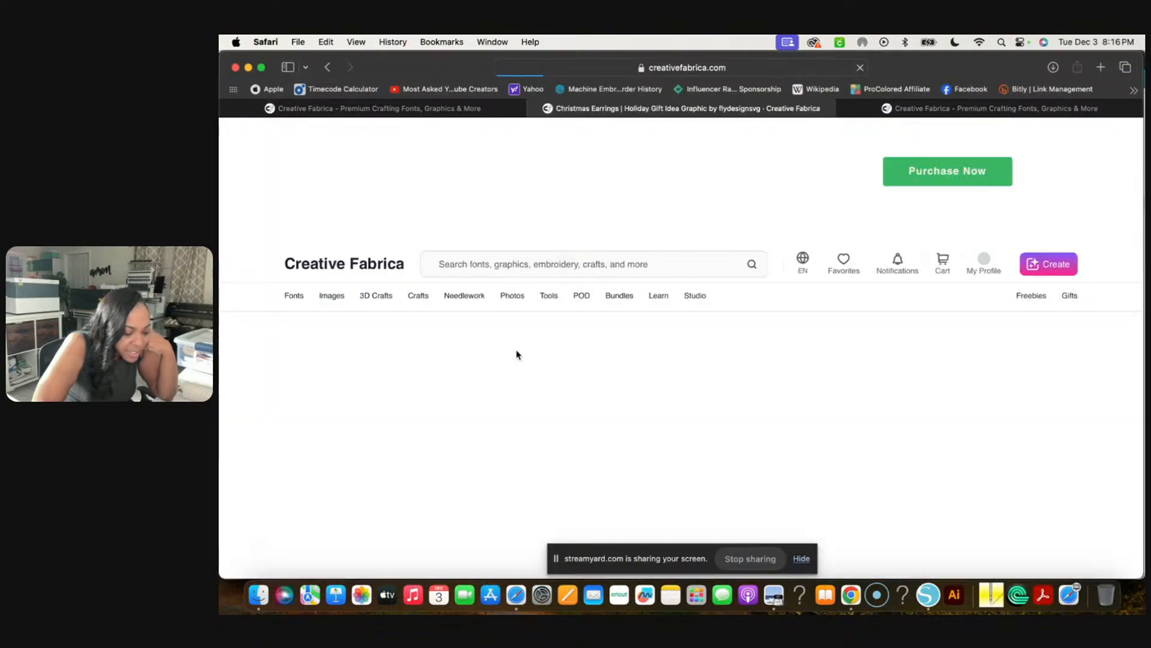
scroll(507, 429, down, 5)
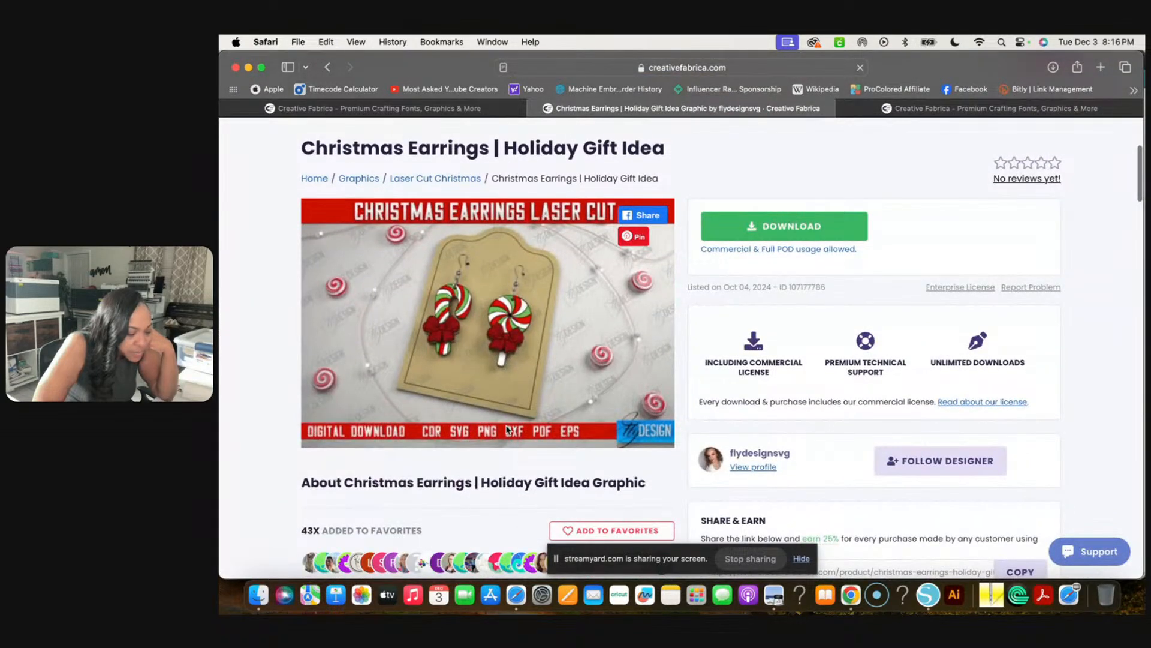
click(774, 225)
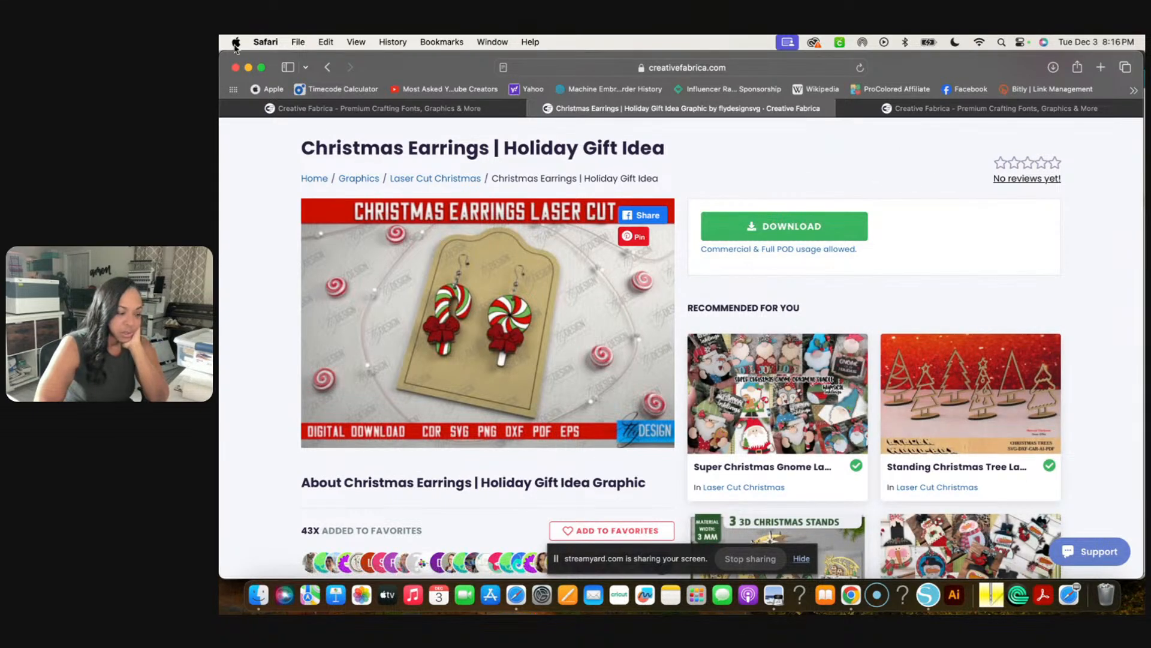
Return to the "christmas earrings" search results and browse down through the laser-cut and sublimation designs
click(327, 67)
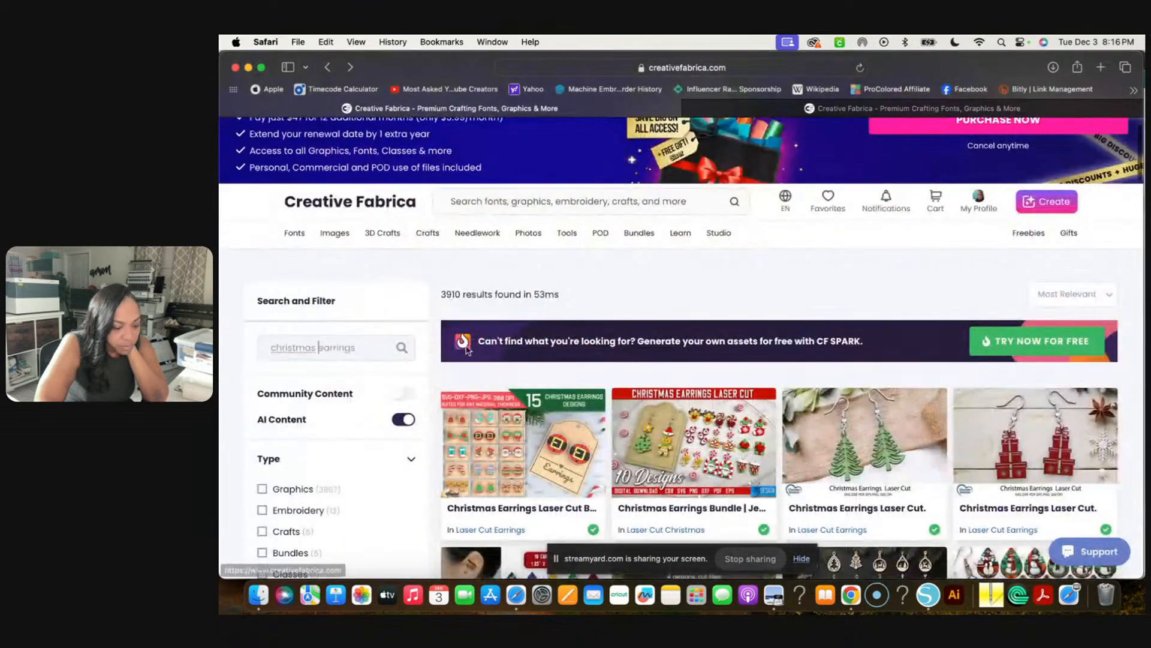
scroll(473, 388, down, 8)
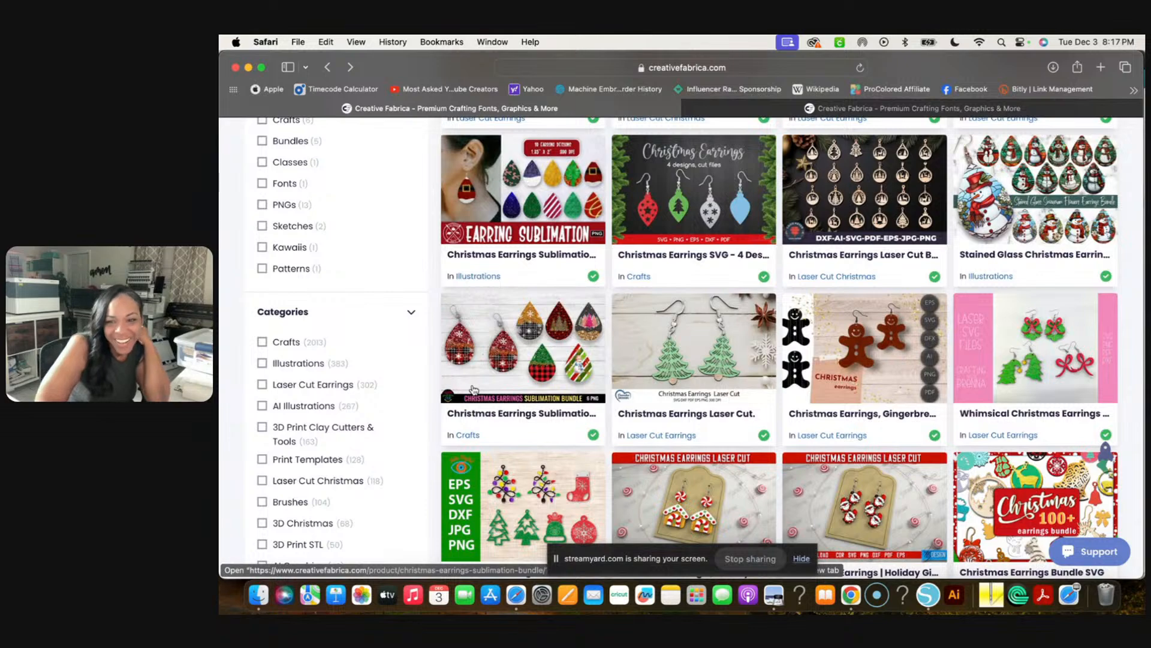
scroll(473, 388, down, 3)
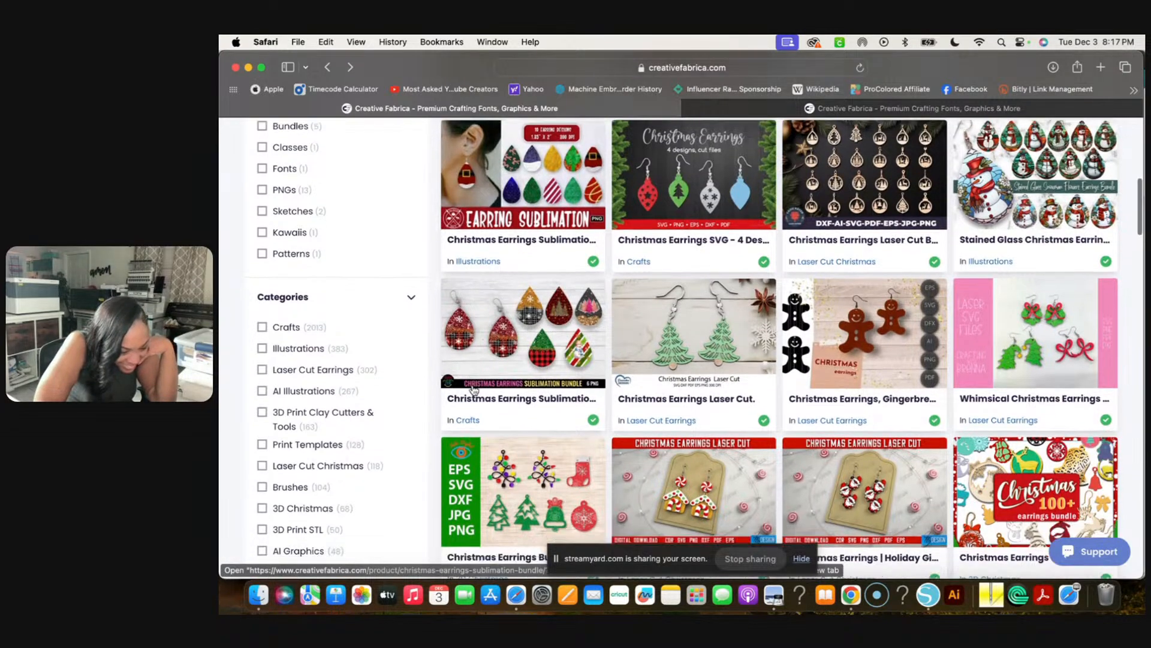
scroll(473, 389, down, 3)
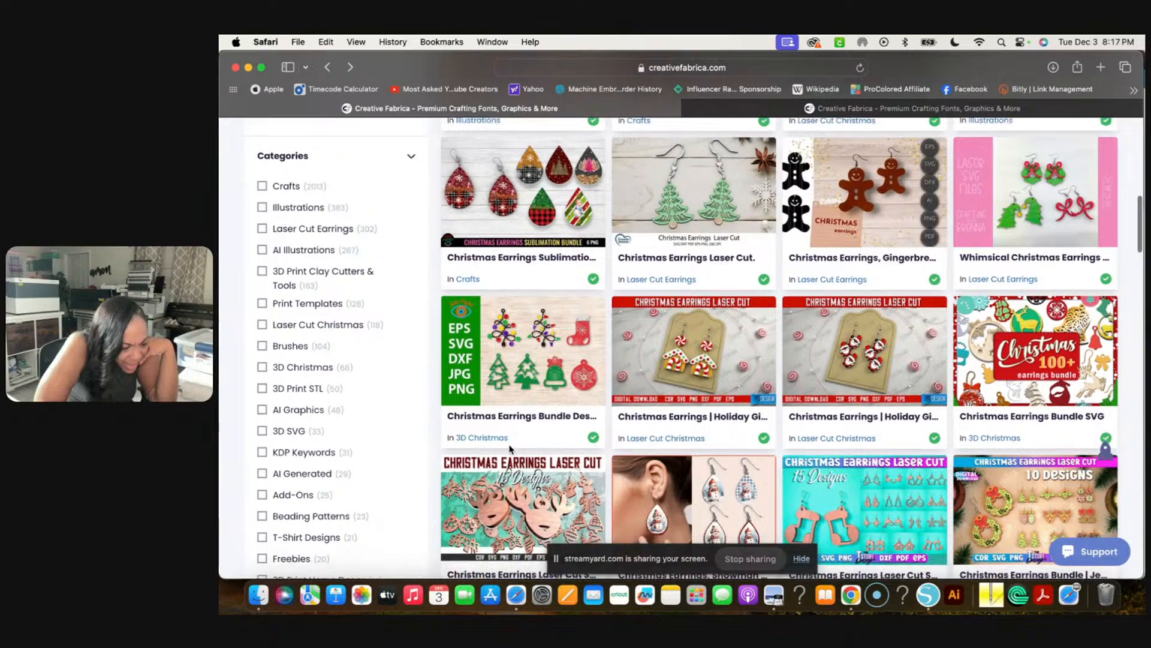
scroll(473, 450, down, 15)
scroll(510, 448, down, 20)
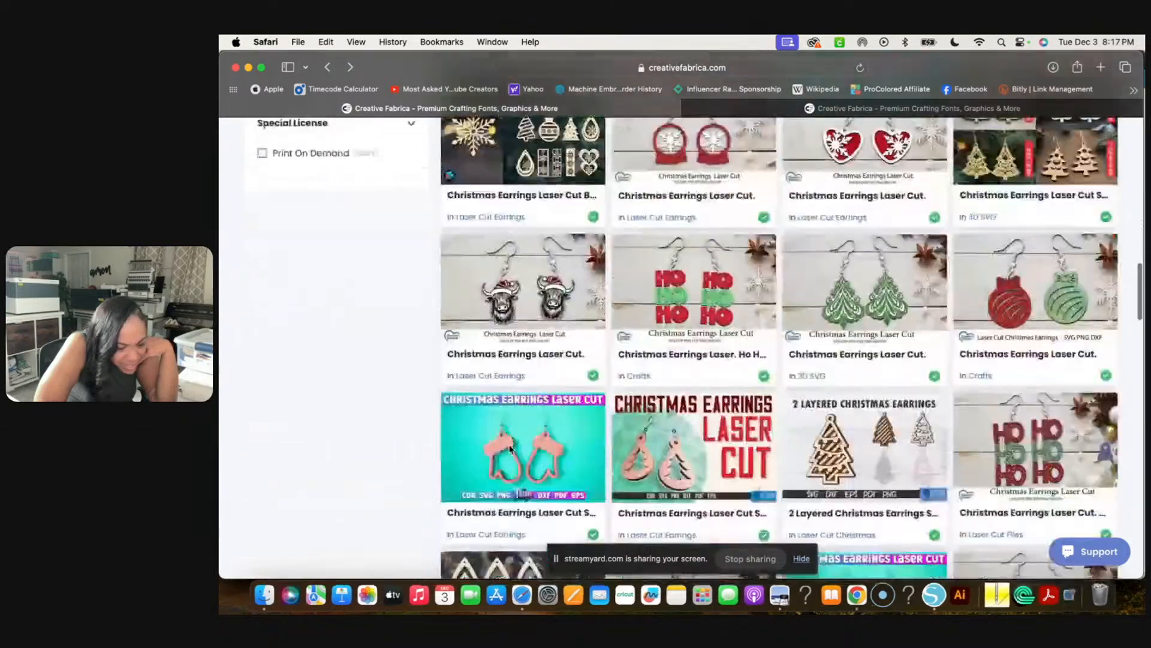
scroll(510, 448, down, 15)
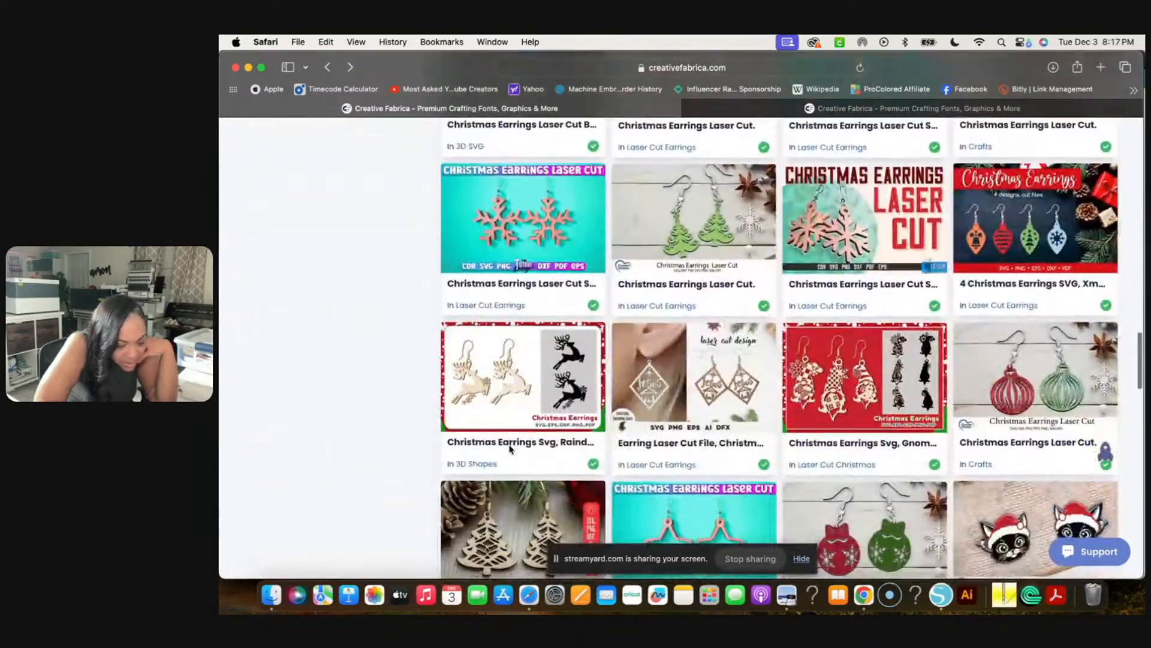
scroll(511, 449, down, 18)
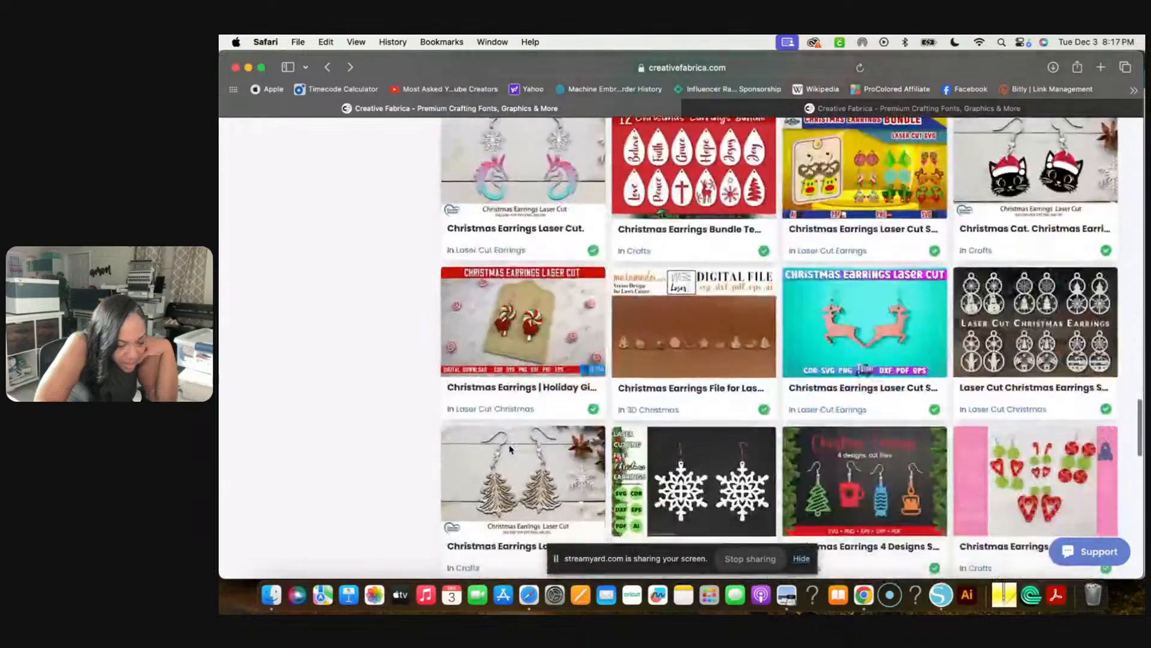
scroll(510, 448, down, 9)
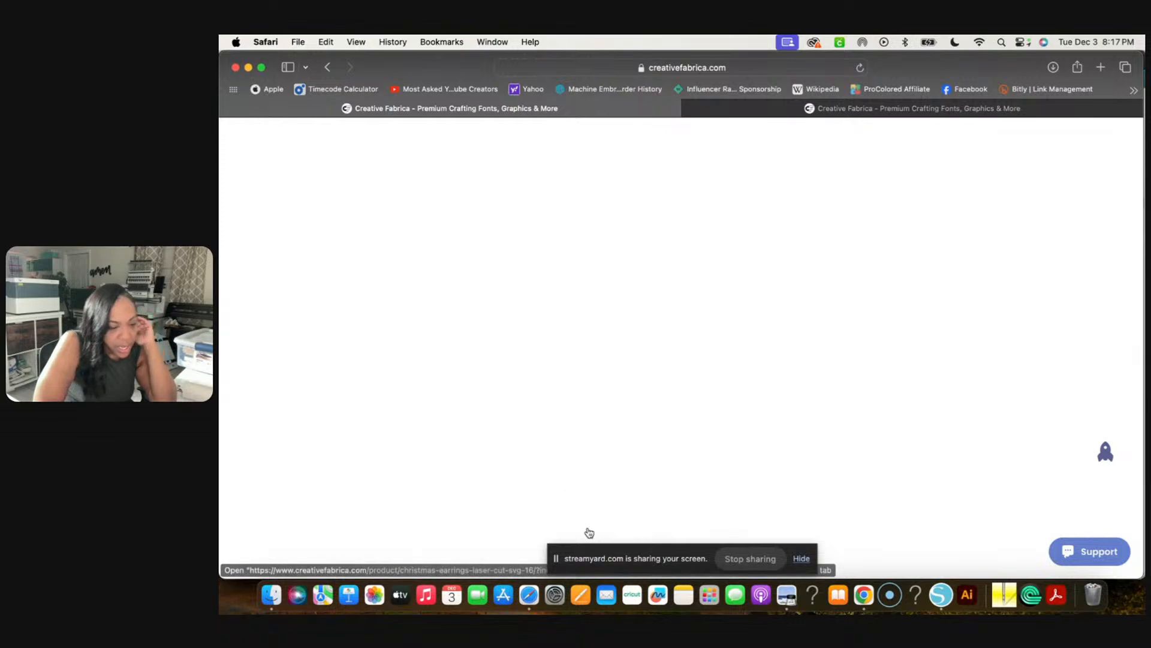
click(327, 67)
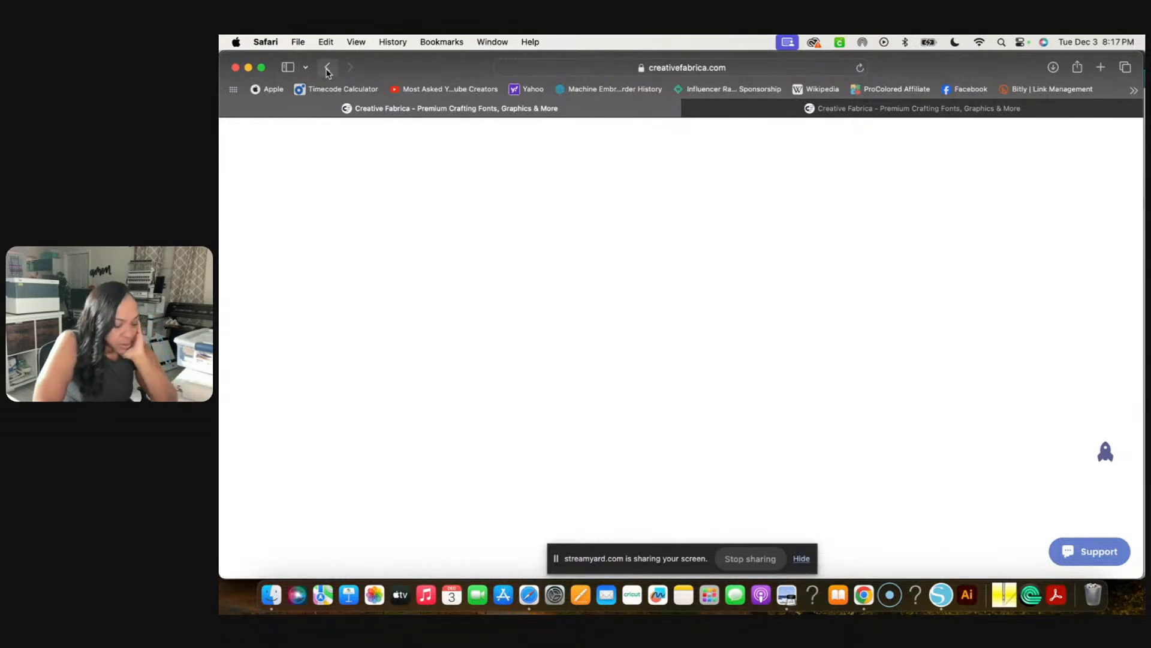
Empty the Trash, permanently erasing its items
right_click(1092, 597)
click(1092, 558)
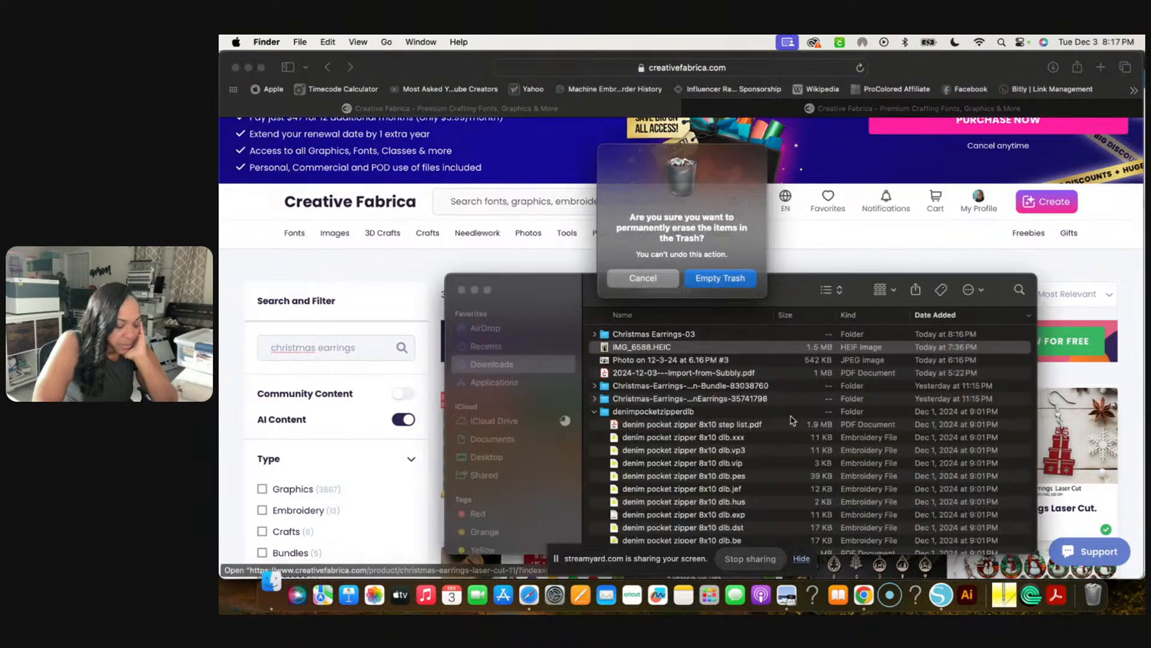
click(721, 277)
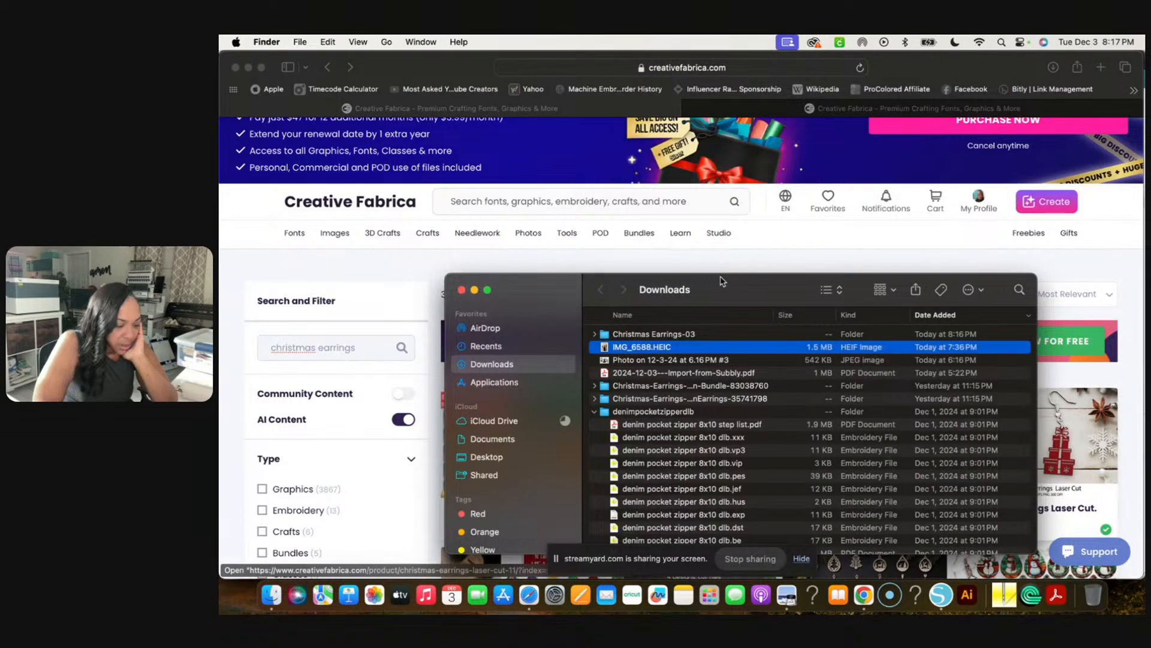
Open the "Christmas Earrings Sublimation|Earrings" listing with the ten teardrop designs and download its file
click(809, 259)
scroll(760, 375, down, 5)
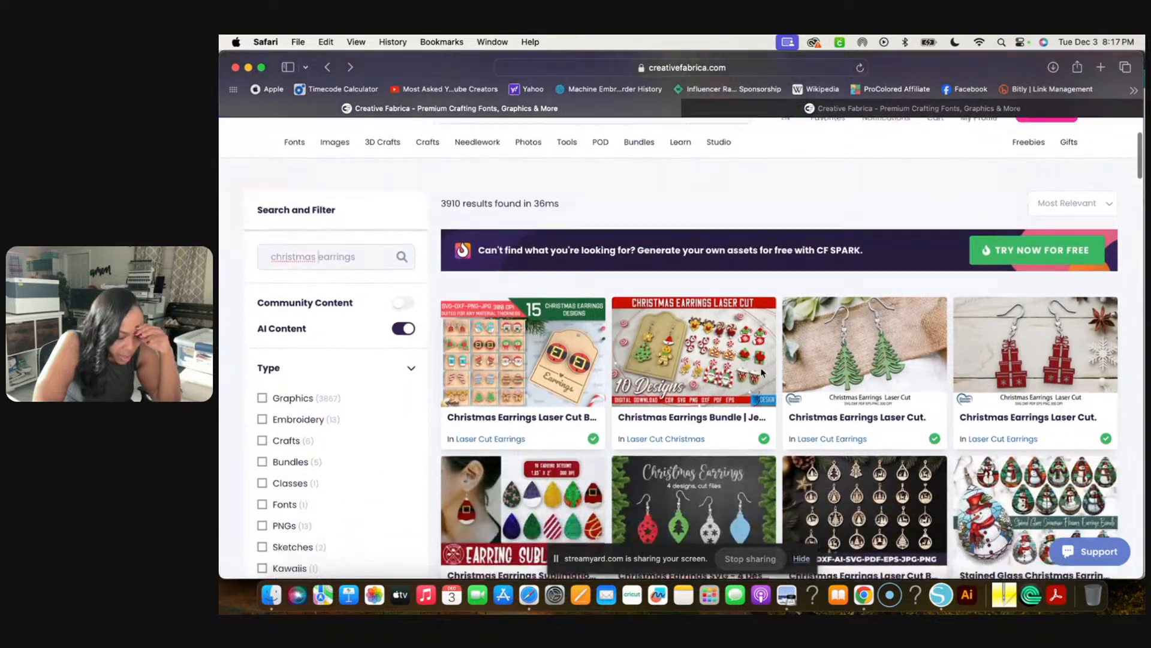
click(937, 607)
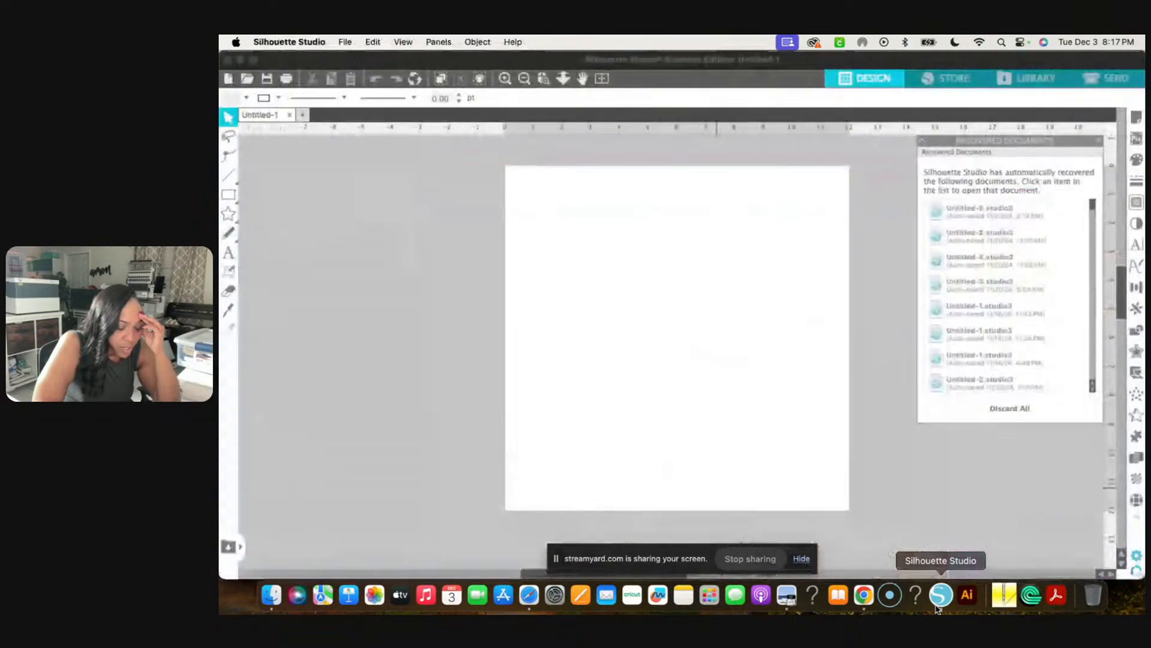
click(529, 600)
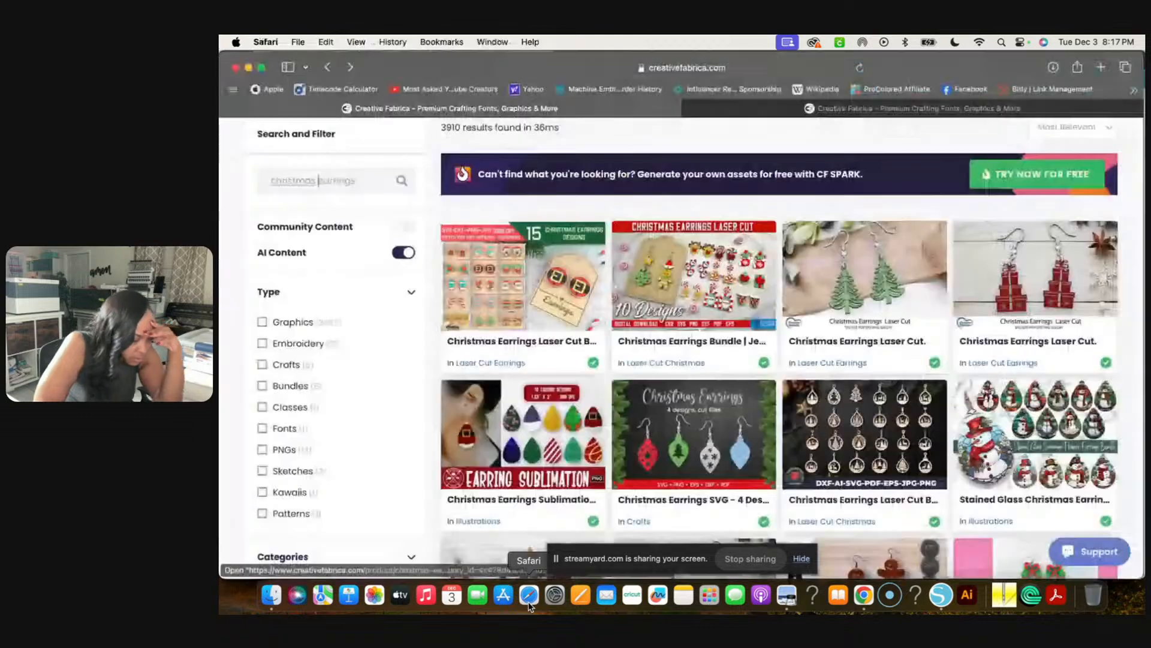
click(517, 445)
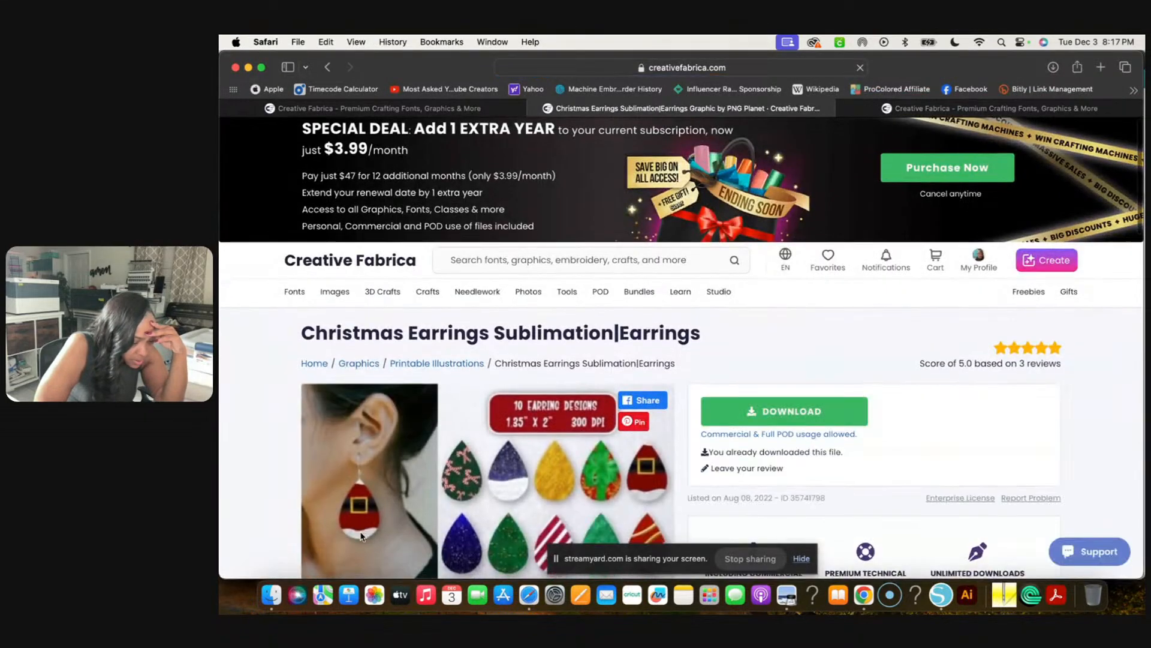
scroll(363, 536, down, 2)
scroll(362, 536, down, 1)
click(792, 317)
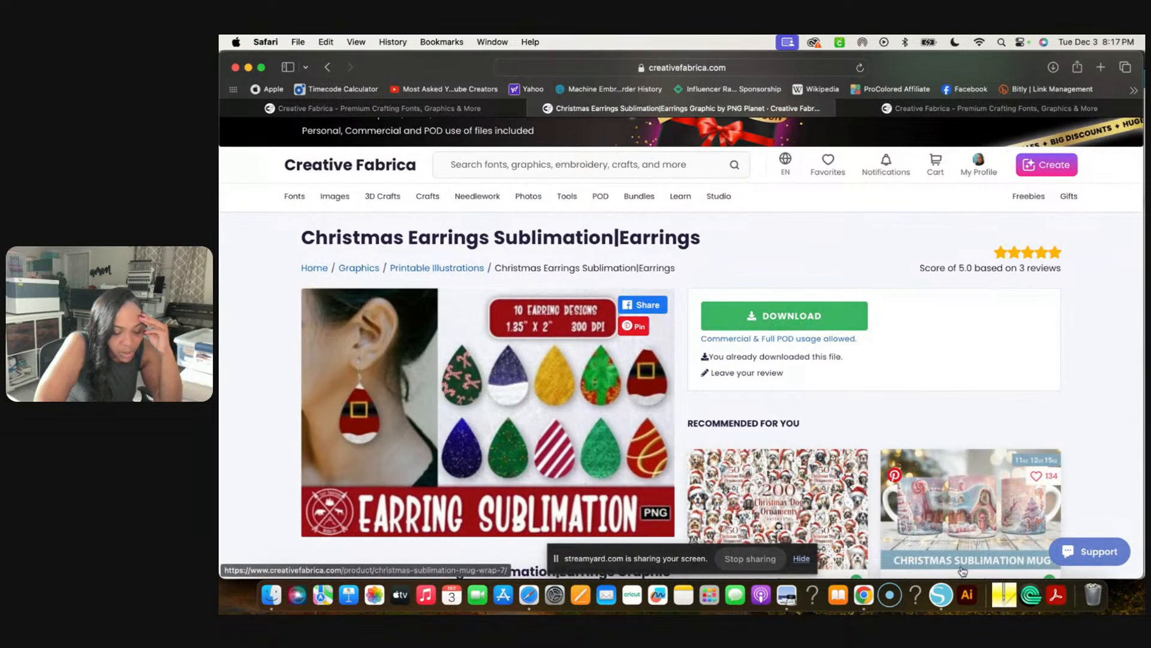
Switch to Silhouette Studio and set the page's media size to Letter (8.500 x 11.000 in)
click(942, 594)
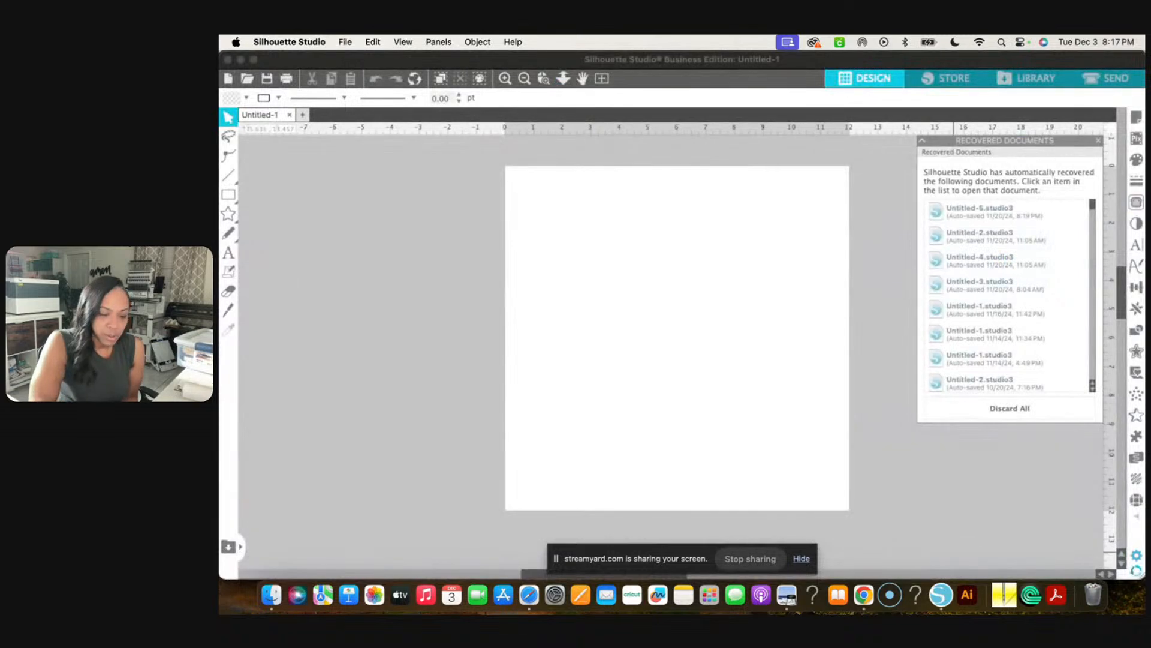
click(1139, 118)
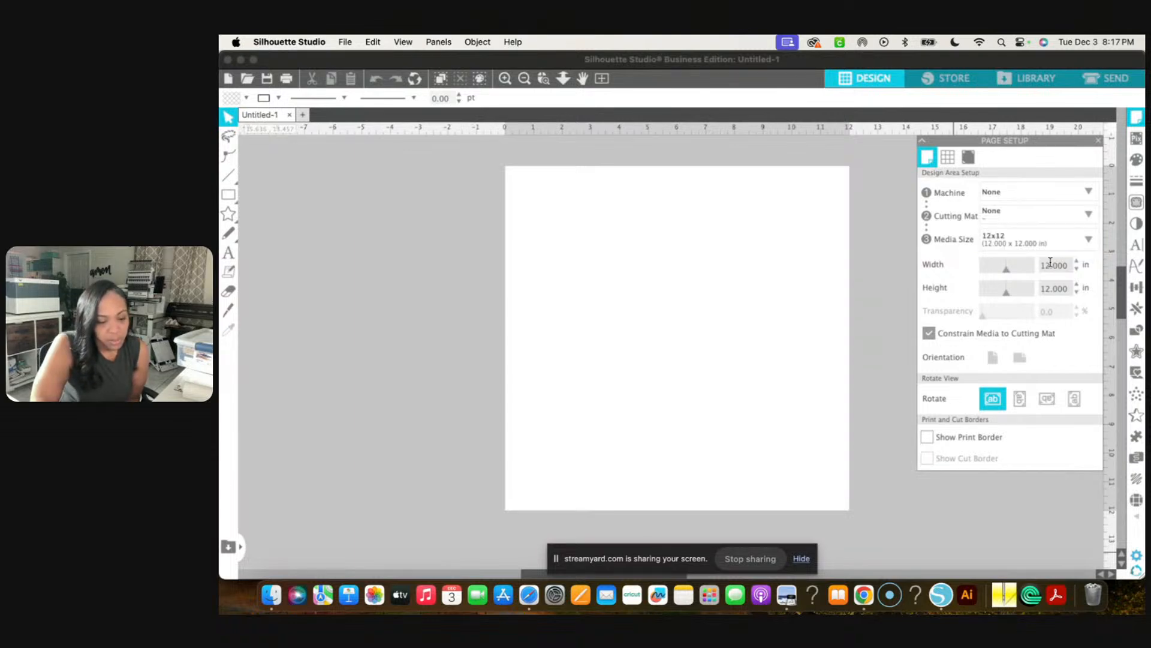
click(1090, 242)
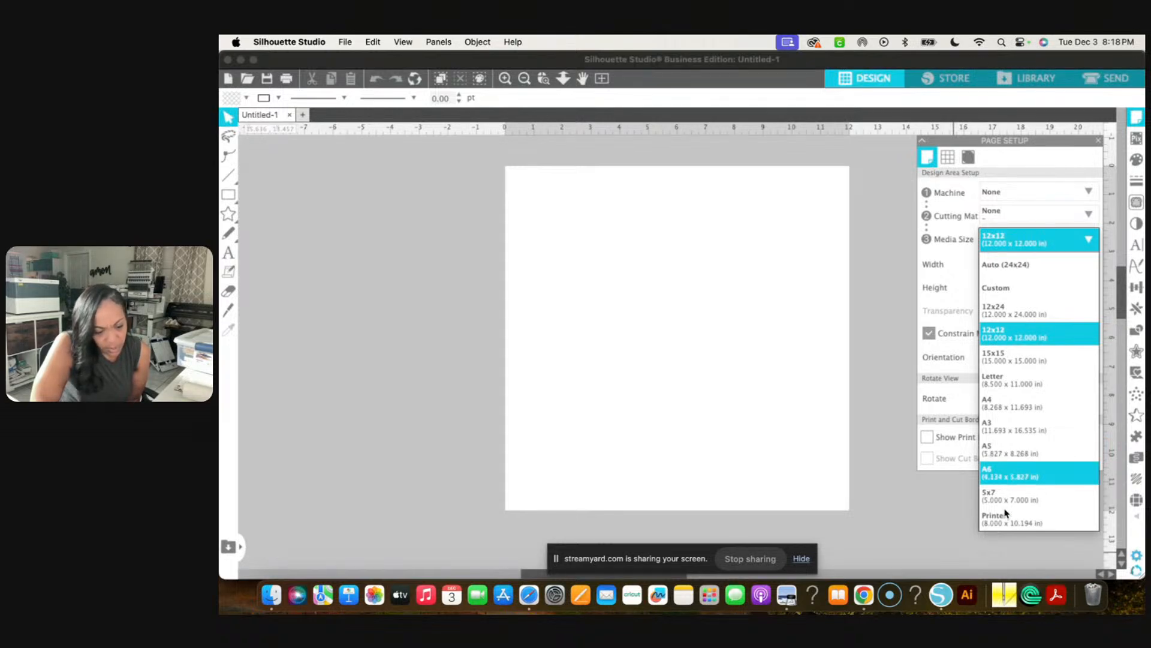
click(1018, 387)
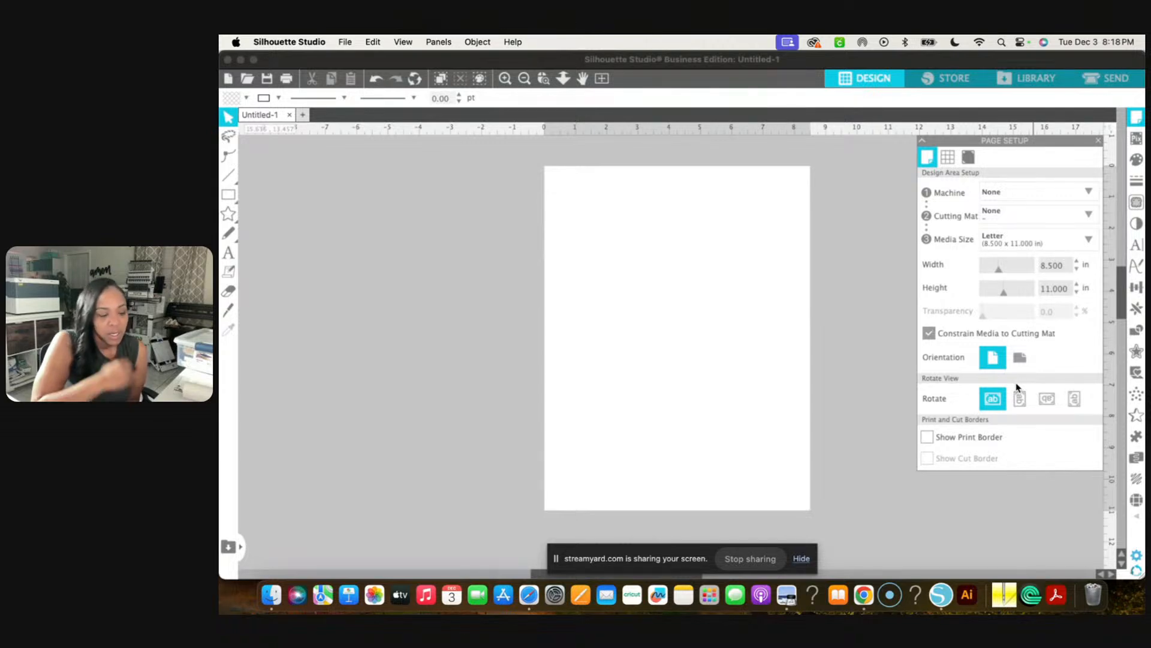
Merge "Christmas Earrings 8.png" from the Christmas-Earrings-SublimationEarrings-35741798 folder in Downloads into the open document
click(345, 42)
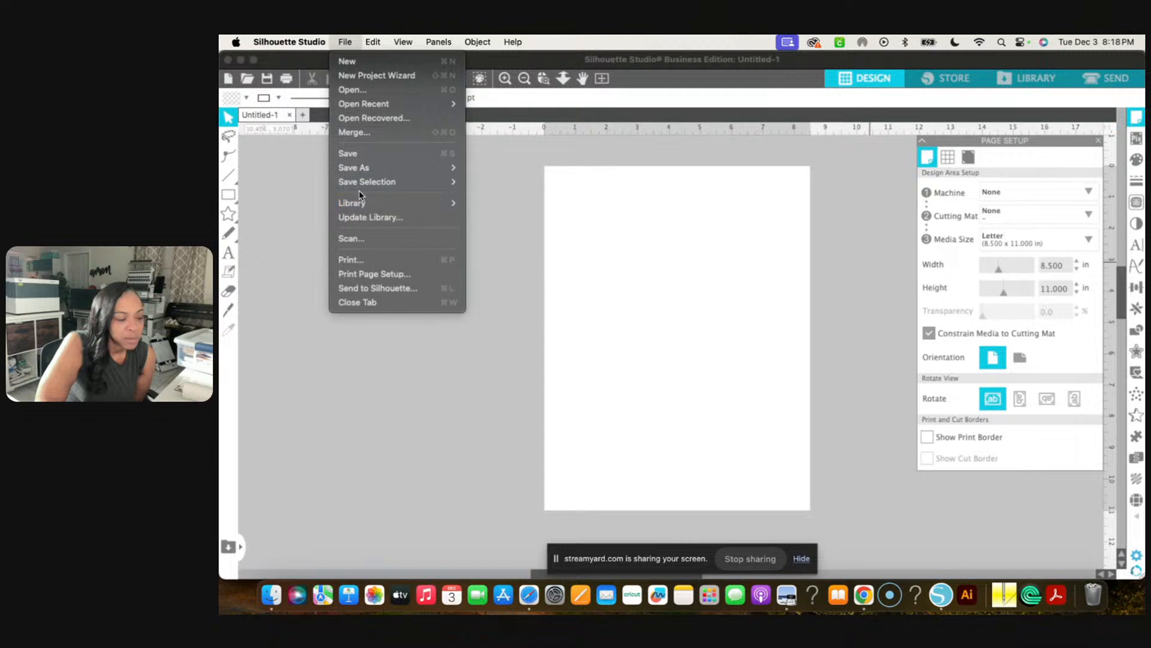
click(359, 136)
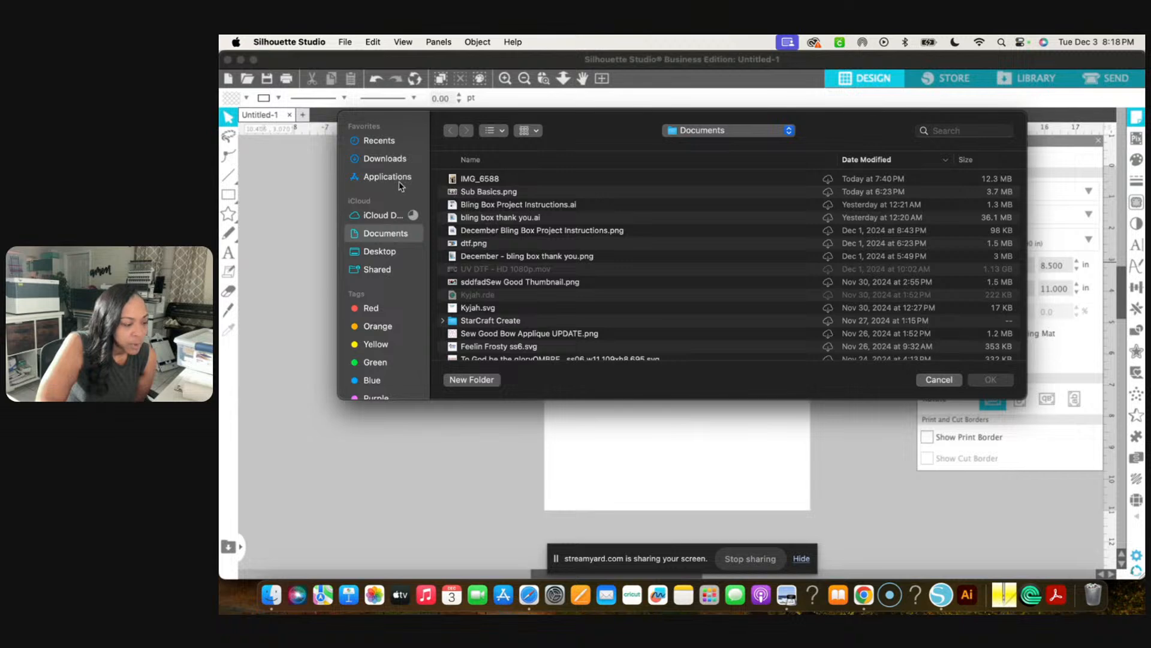
click(384, 159)
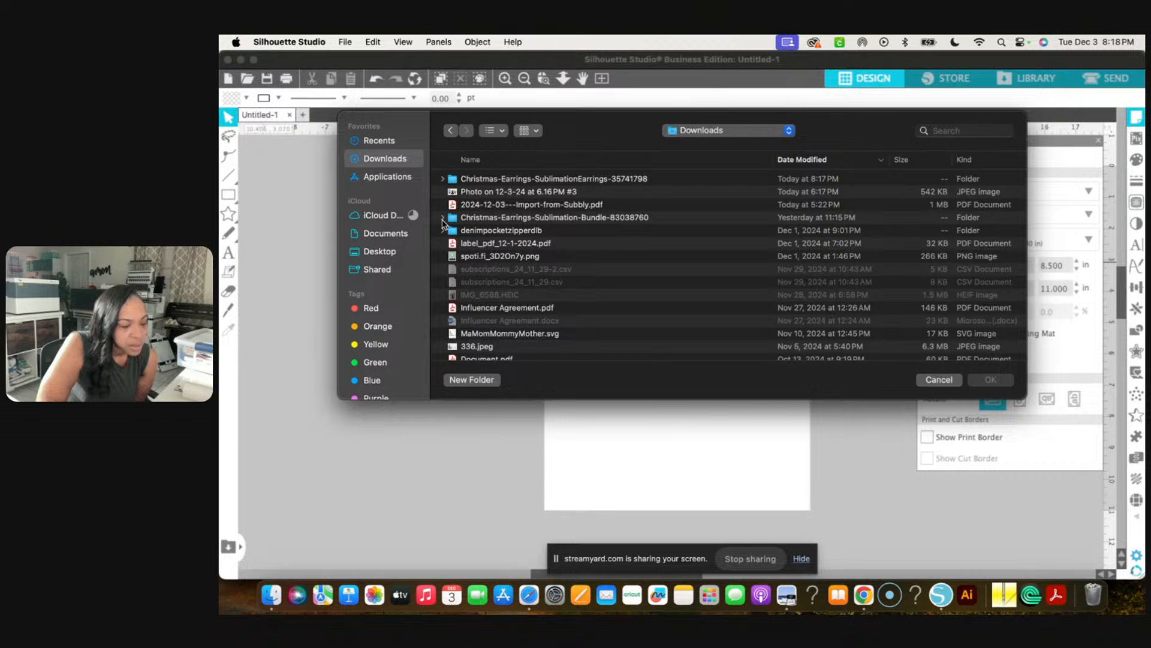
click(443, 180)
click(443, 179)
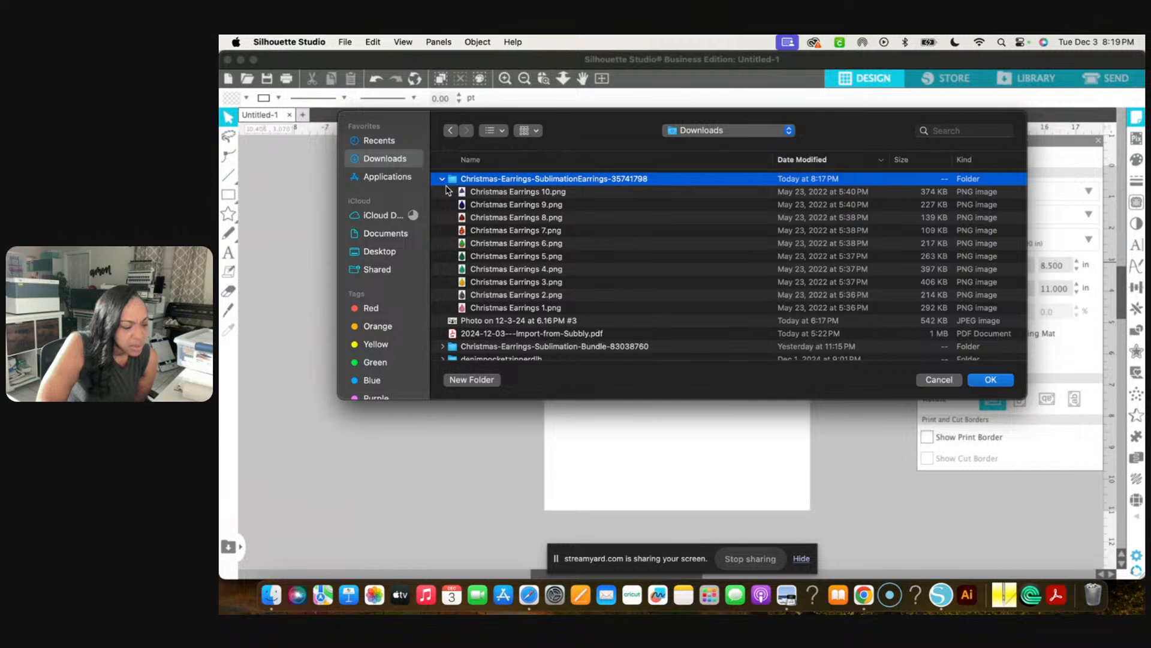
click(478, 219)
double_click(478, 219)
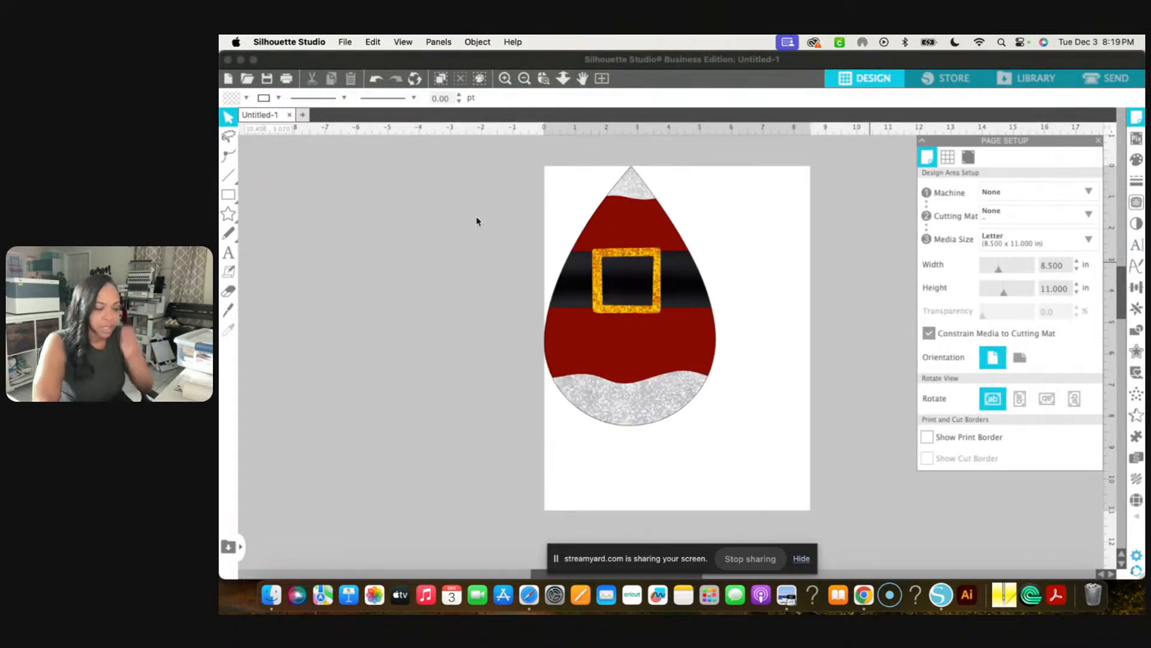
Remove the outline from the Santa-belt teardrop by making its line color transparent
click(600, 276)
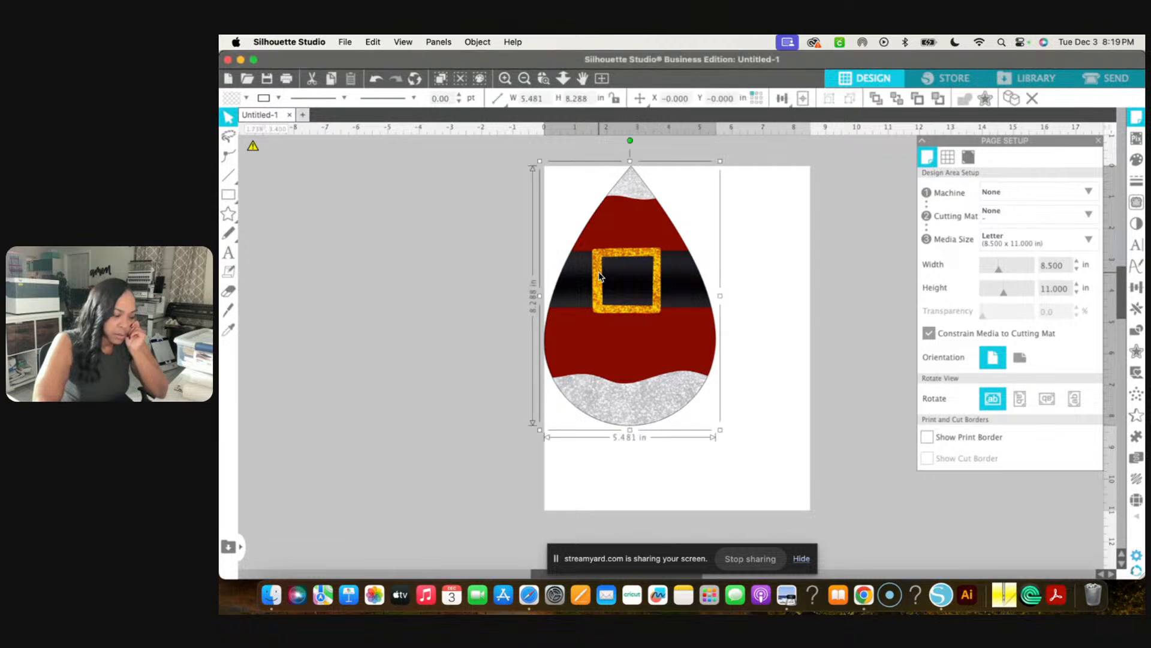
click(277, 99)
click(264, 118)
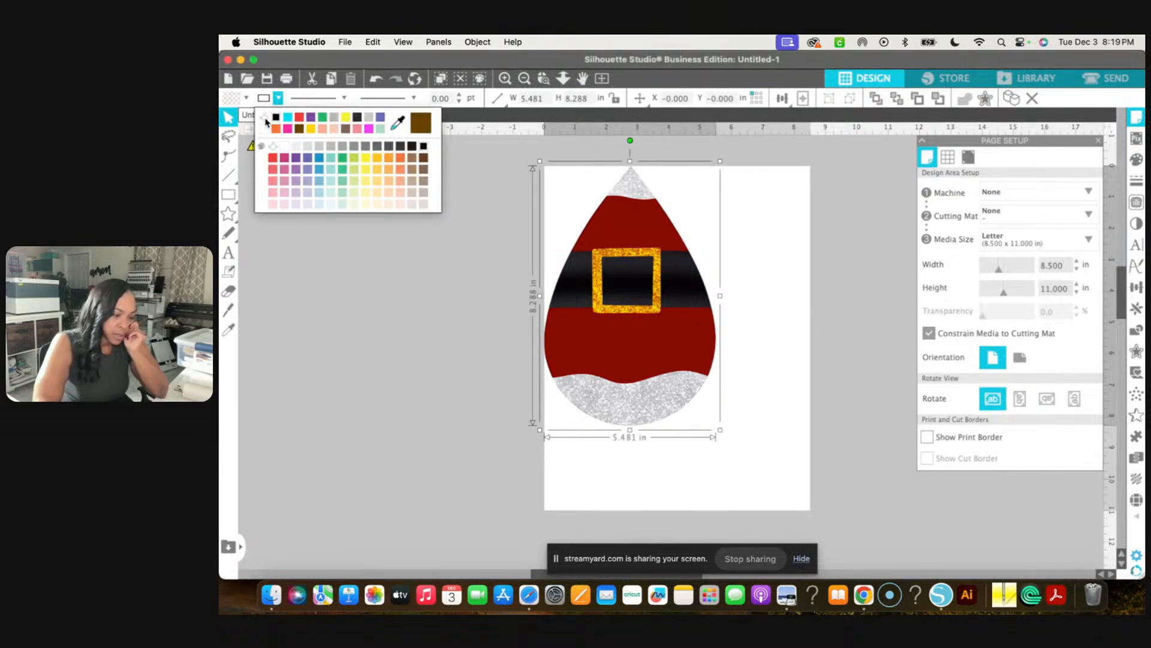
click(469, 304)
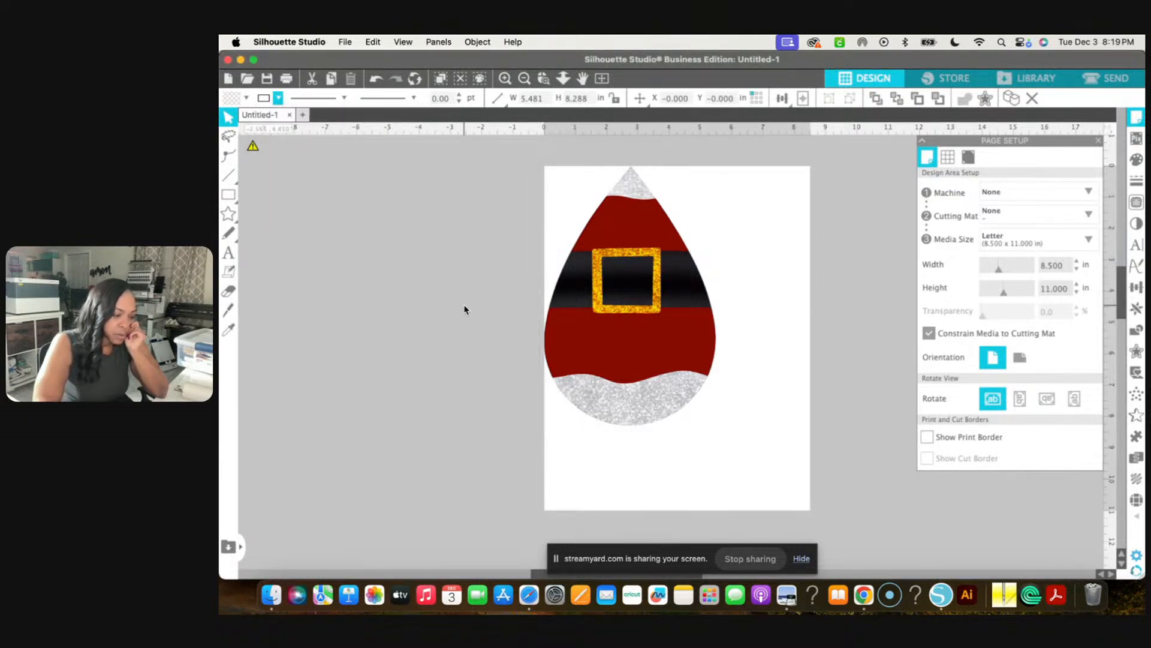
Shrink the Santa-belt teardrop proportionally to about 1.71 x 2.58 in and move it near the page's upper-left corner
click(630, 287)
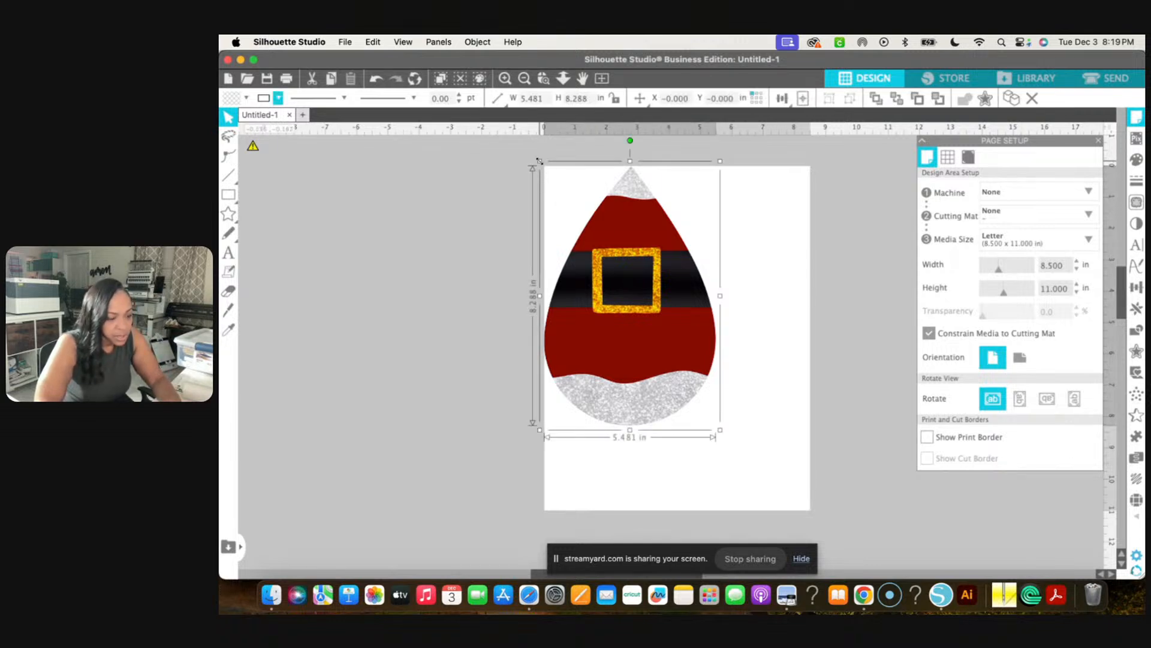
drag(540, 161, 706, 298)
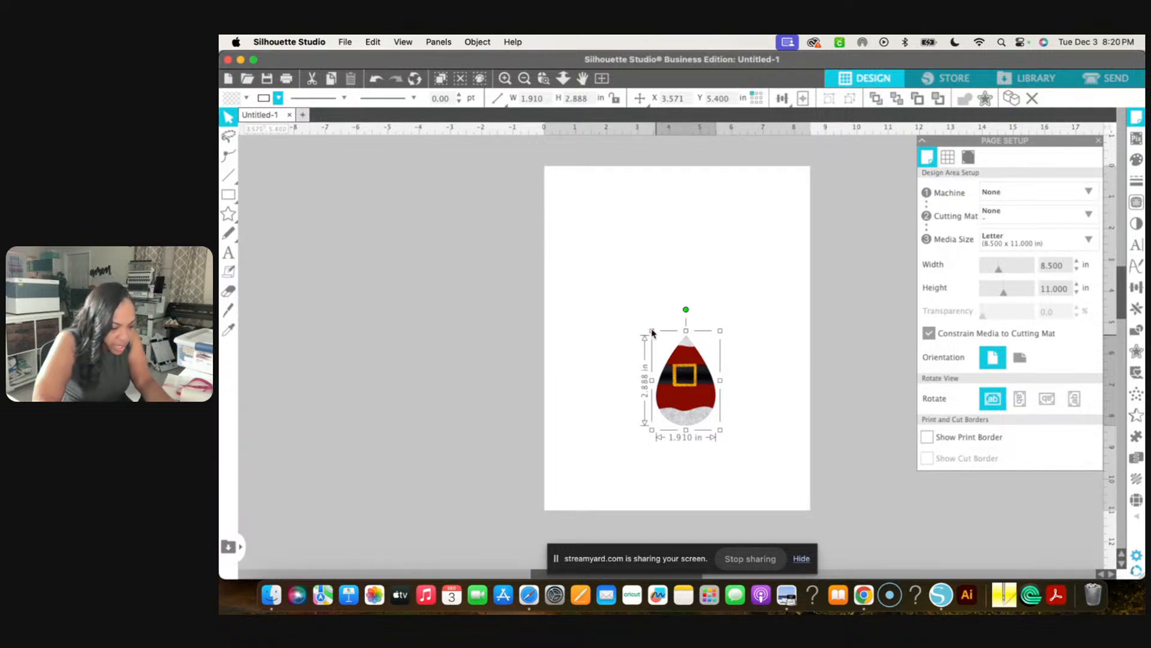
drag(655, 334, 658, 333)
drag(660, 334, 664, 339)
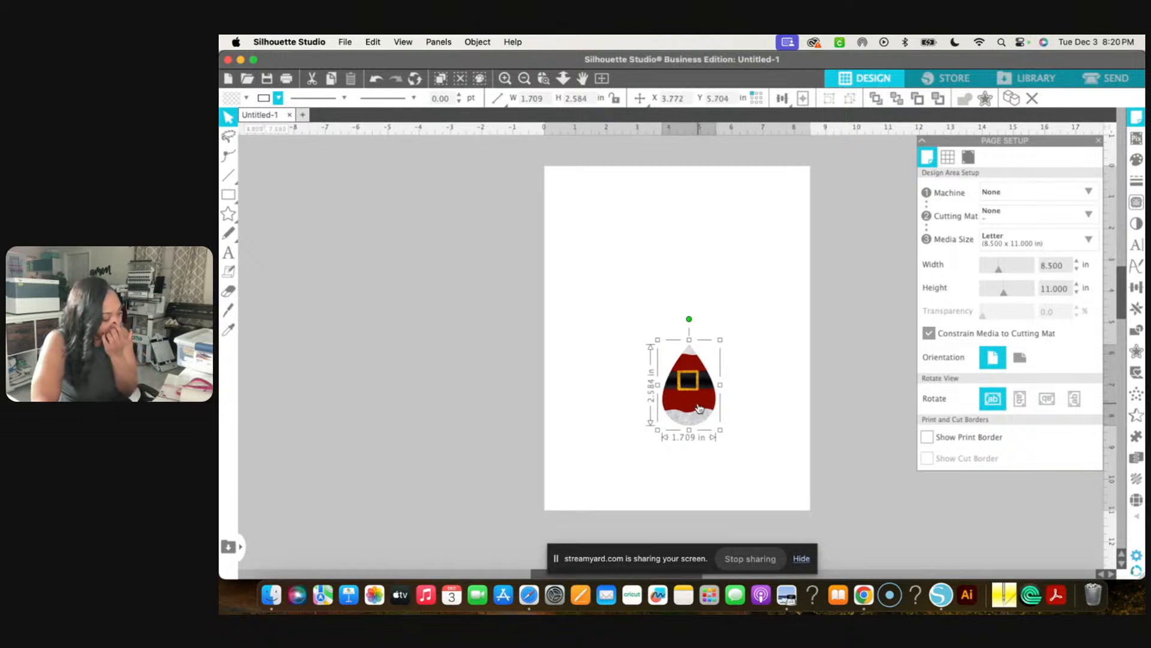
drag(699, 406, 620, 264)
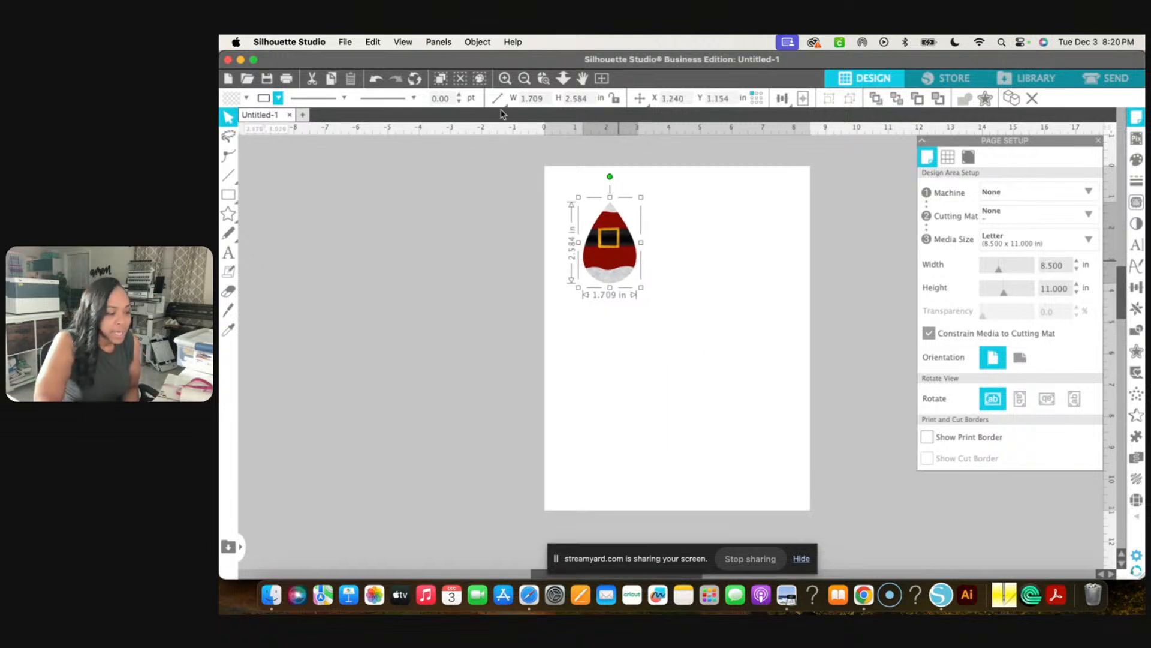
click(505, 78)
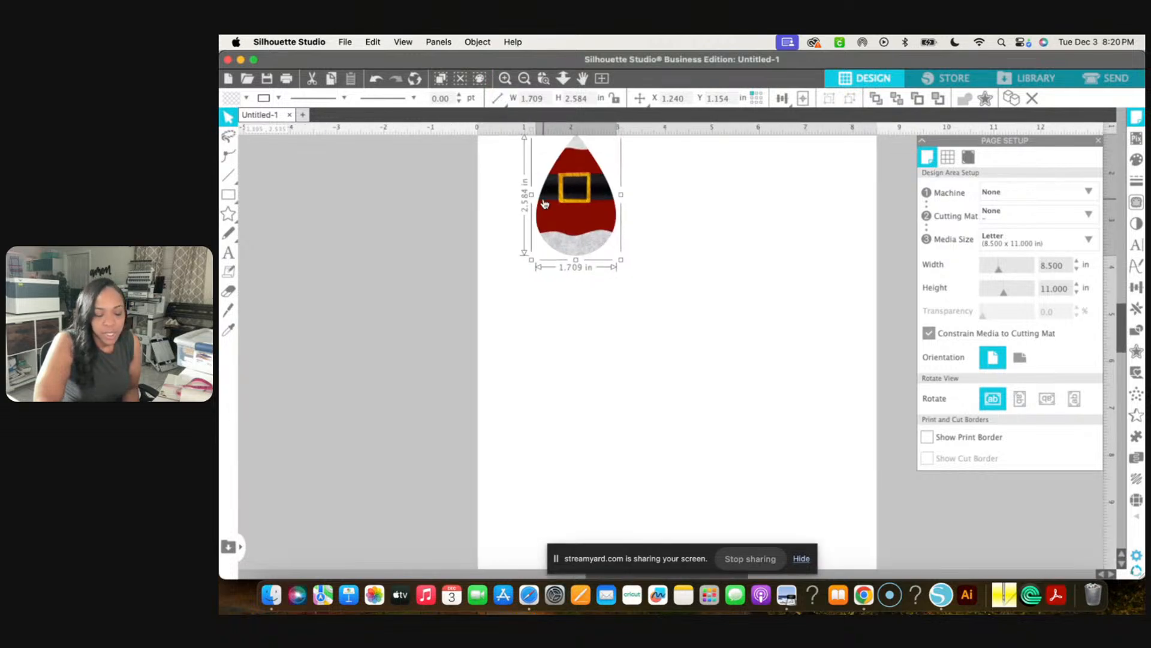
scroll(546, 207, up, 2)
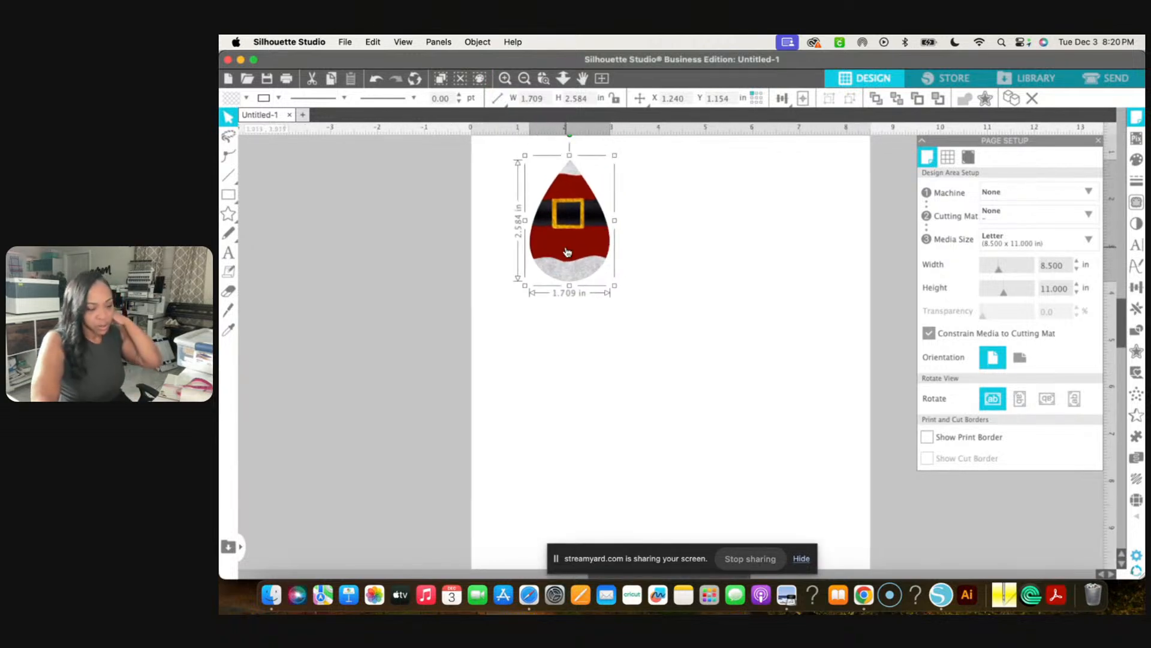
scroll(567, 252, up, 3)
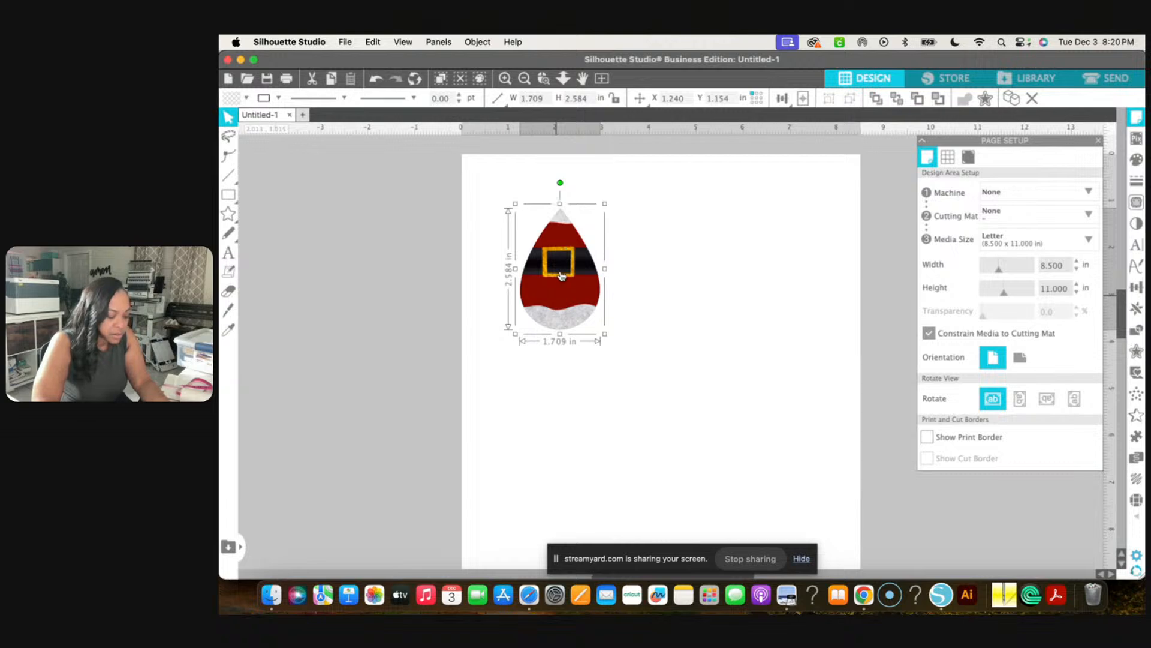
Duplicate the Santa-belt teardrop and place the two teardrops side by side in the page's upper-left corner
drag(567, 276, 653, 272)
drag(544, 278, 496, 236)
drag(647, 279, 605, 242)
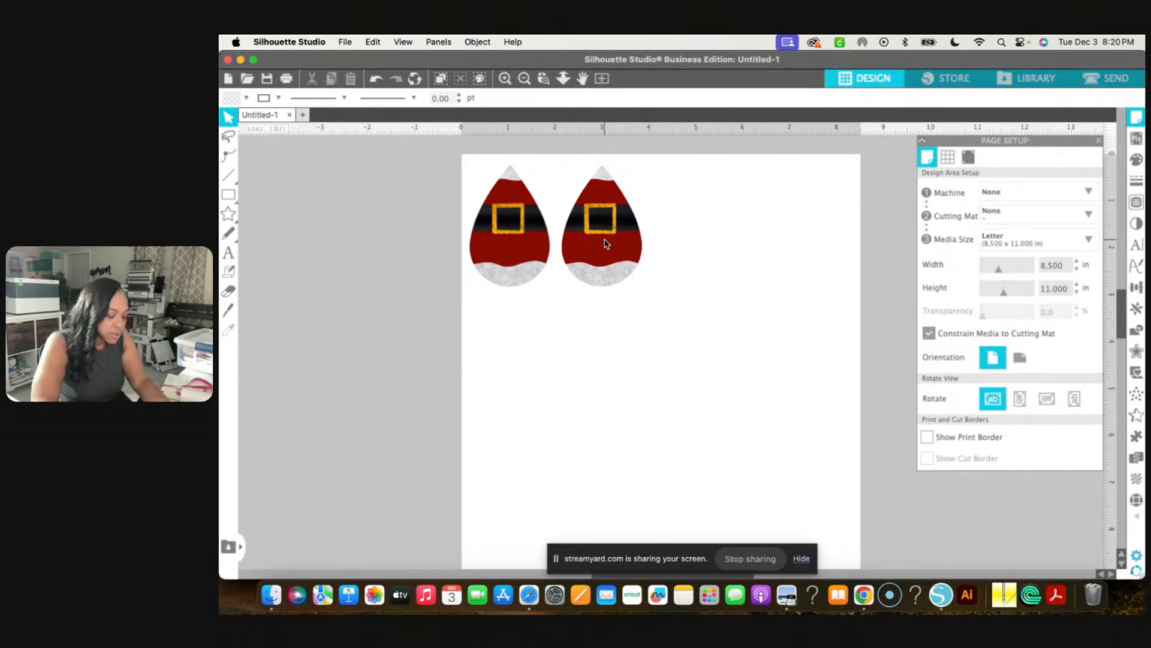
drag(617, 241, 716, 244)
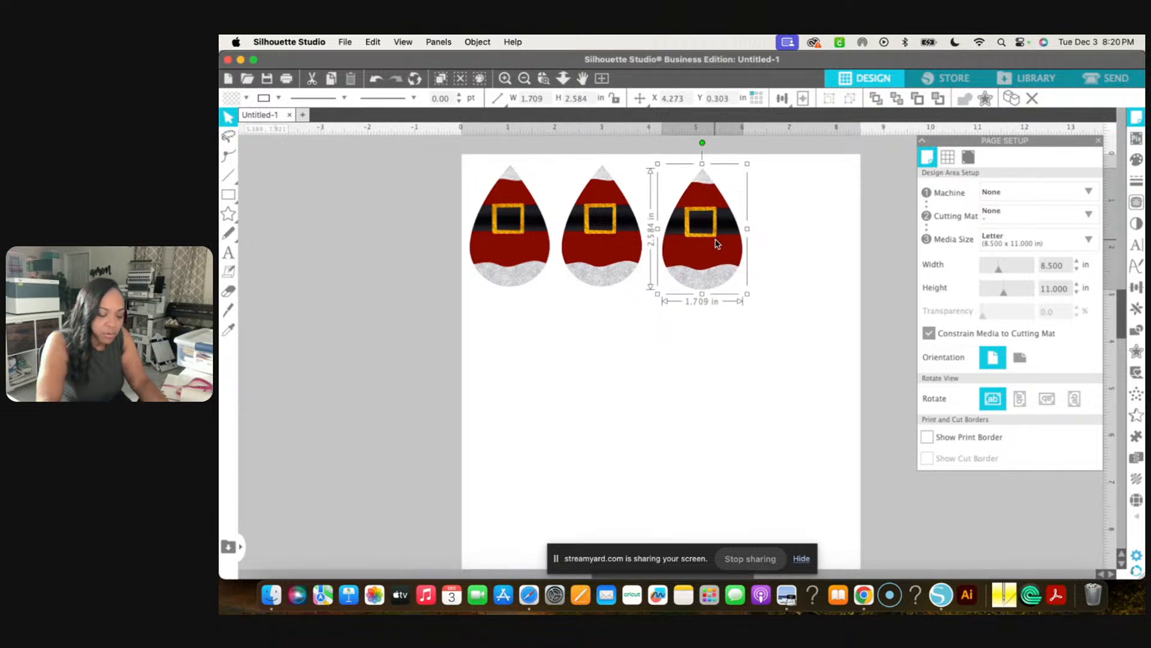
key(Delete)
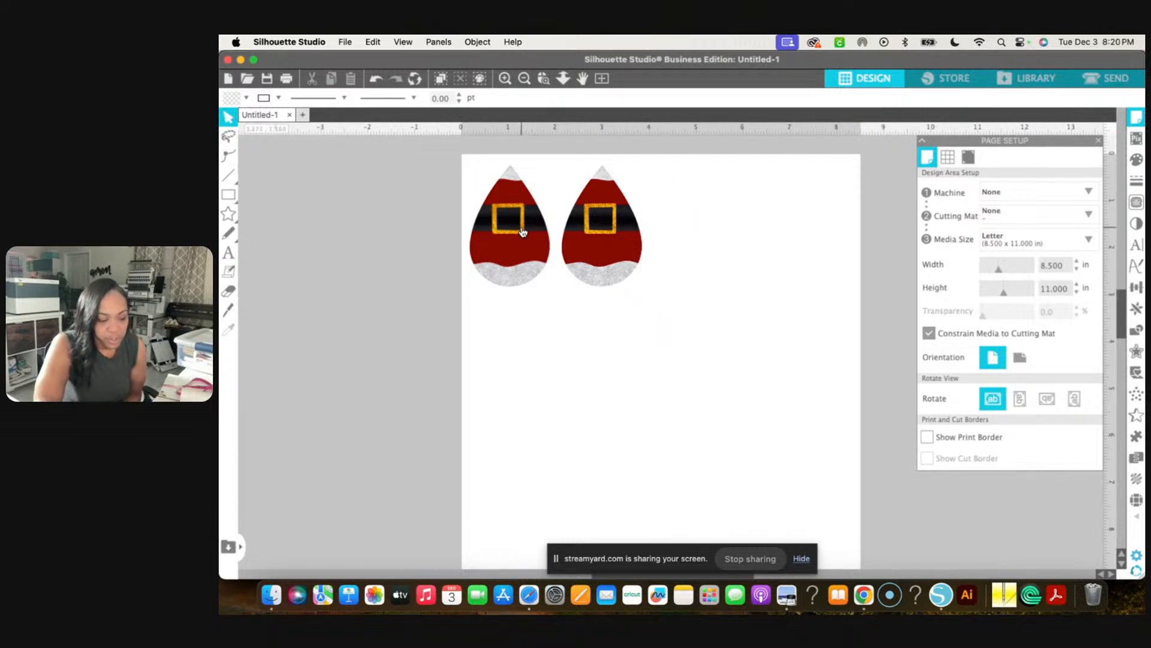
click(523, 232)
right_click(523, 232)
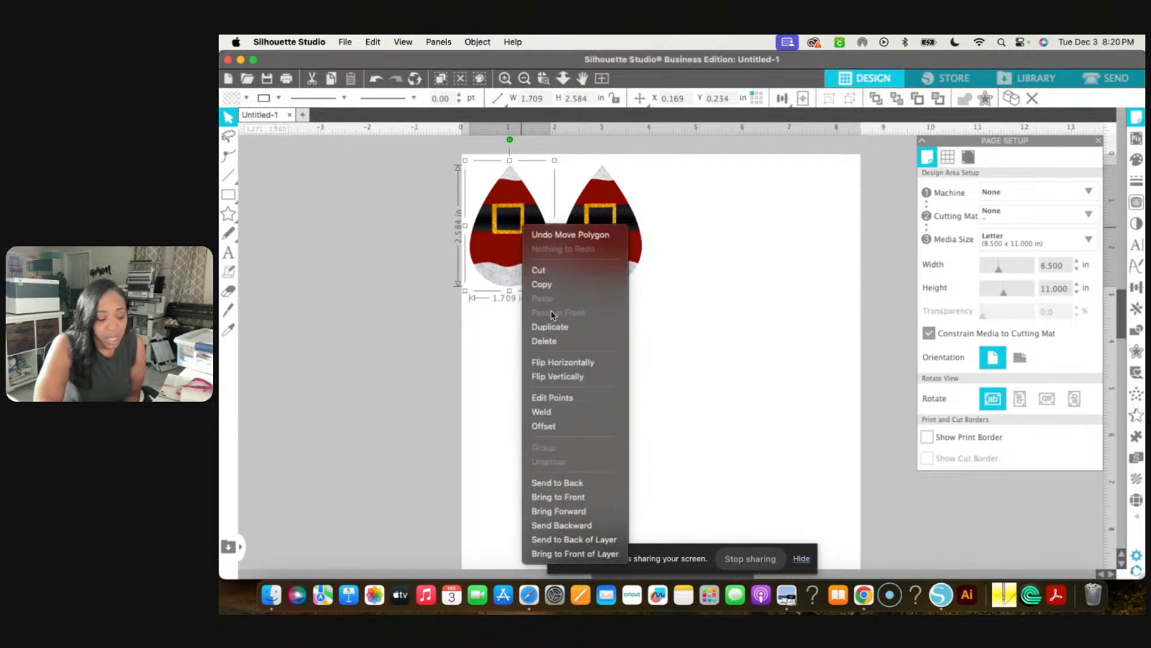
click(739, 273)
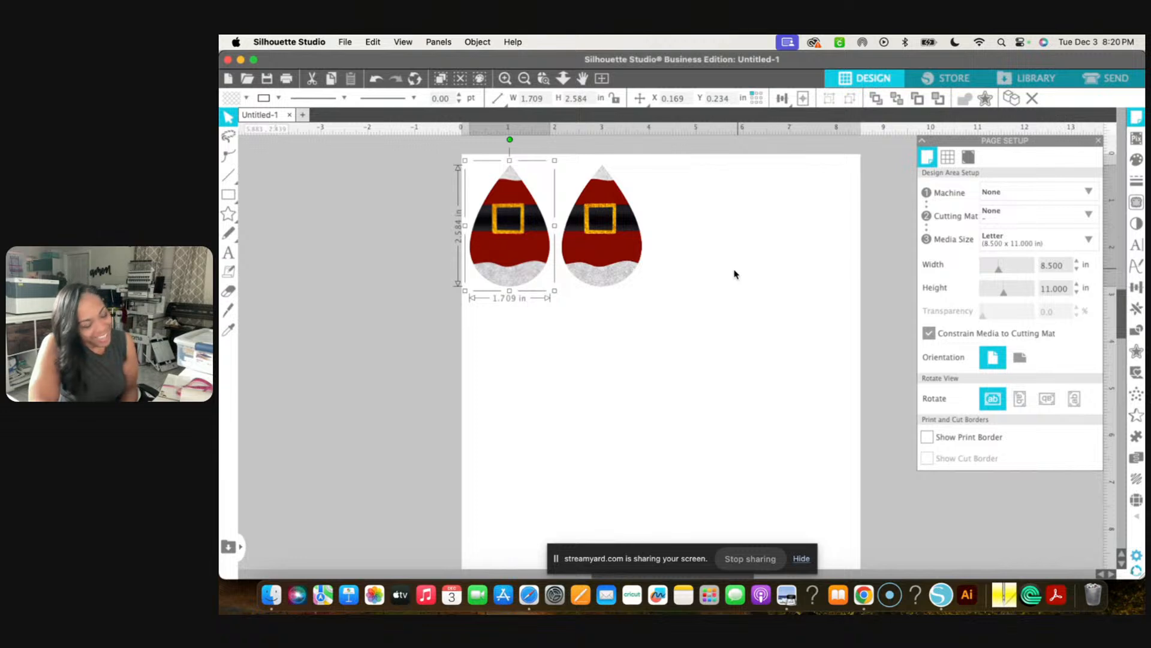
Place another copy of the Santa-belt teardrop just off the page's right edge, level with the pair
scroll(616, 288, up, 1)
scroll(615, 288, right, 1)
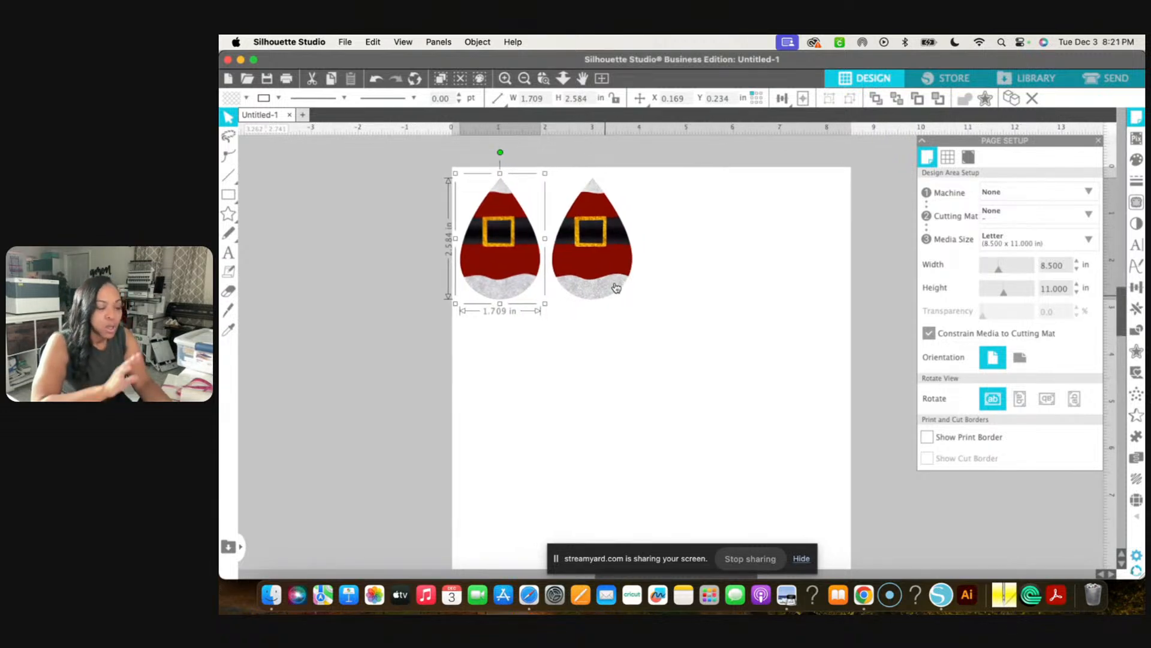
click(615, 288)
scroll(564, 262, right, 5)
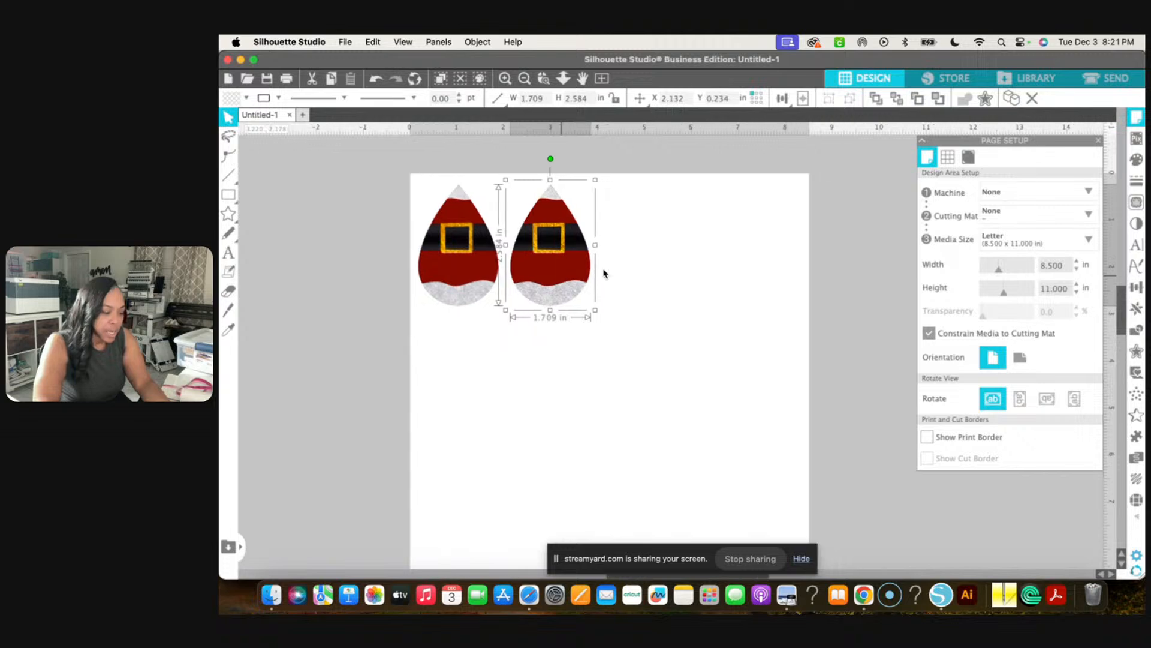
scroll(564, 262, right, 2)
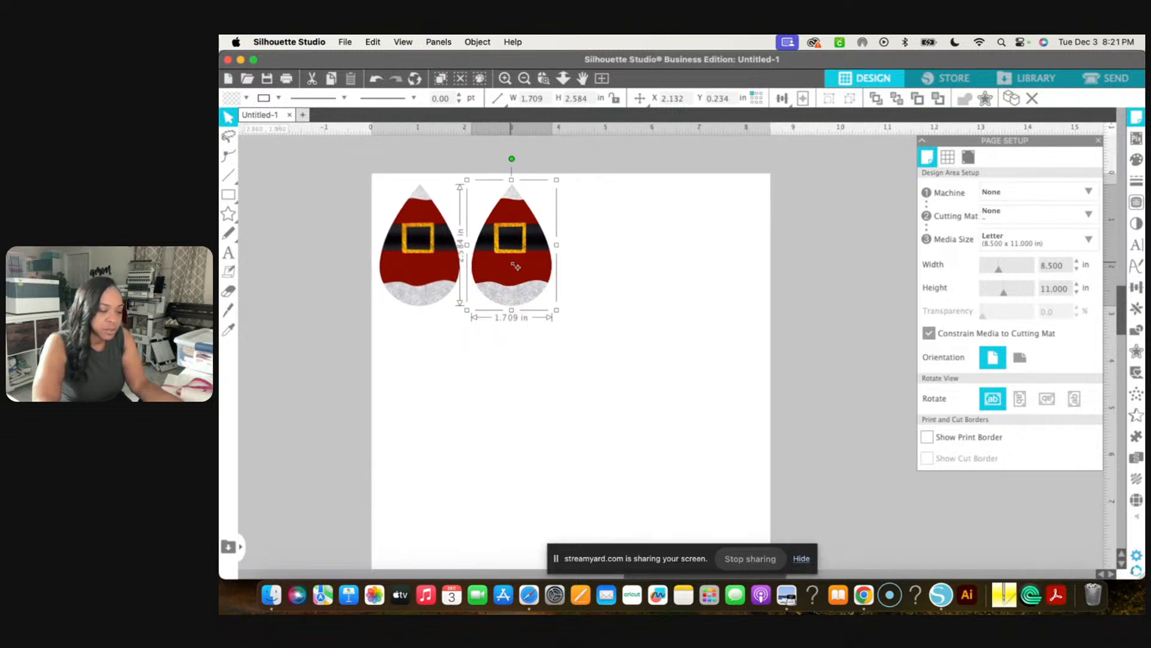
drag(516, 266, 765, 257)
scroll(818, 265, right, 3)
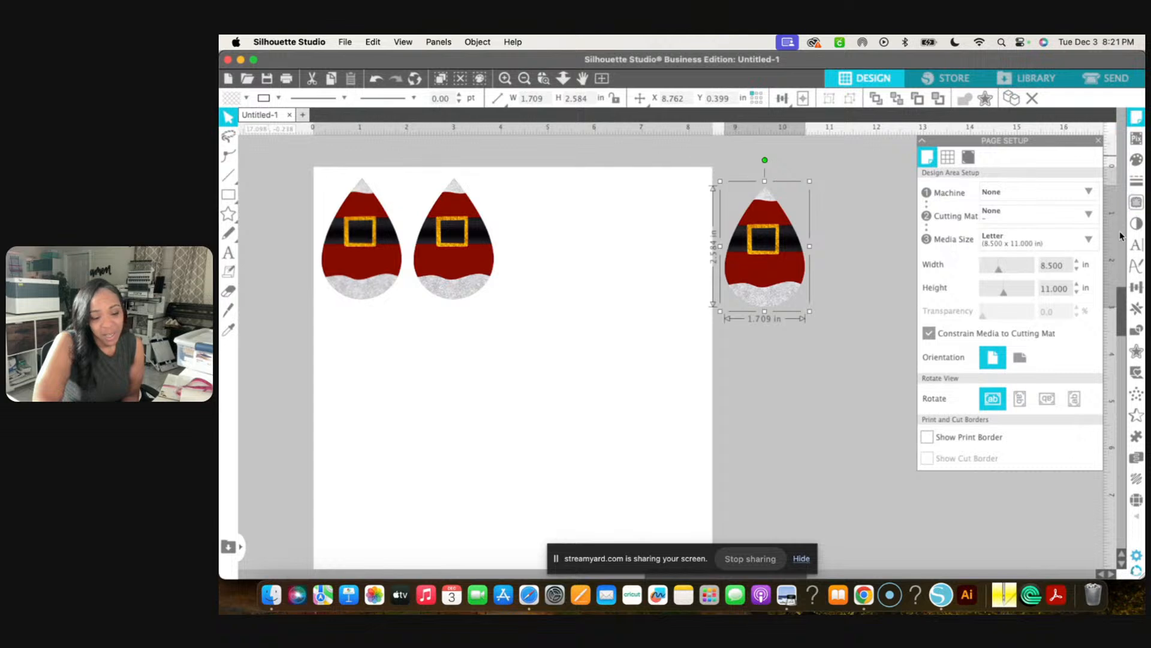
Bring up the trace options, shift the off-page teardrop slightly away from the page, and duplicate it directly below itself
click(1137, 204)
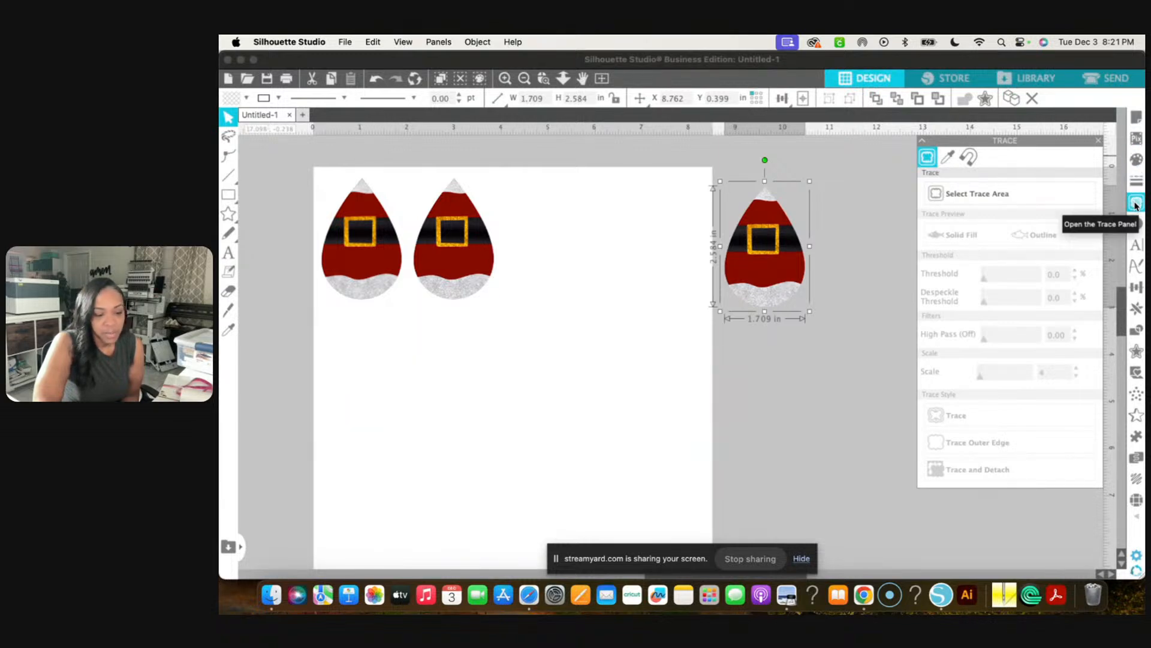
drag(769, 261, 801, 268)
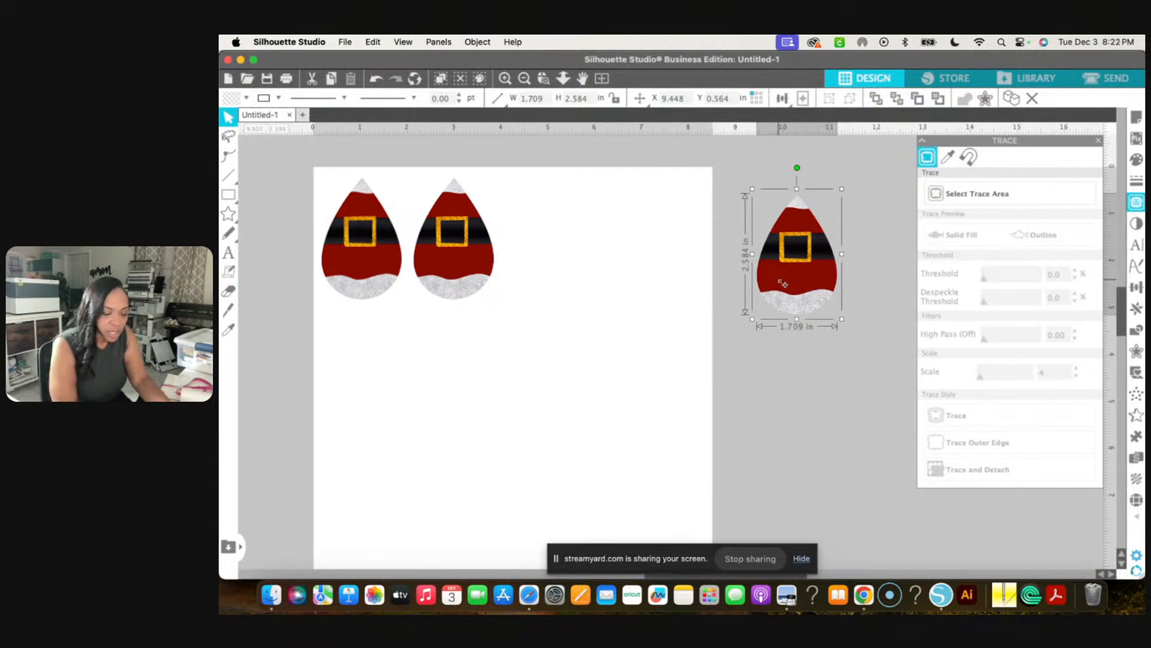
drag(778, 280, 777, 418)
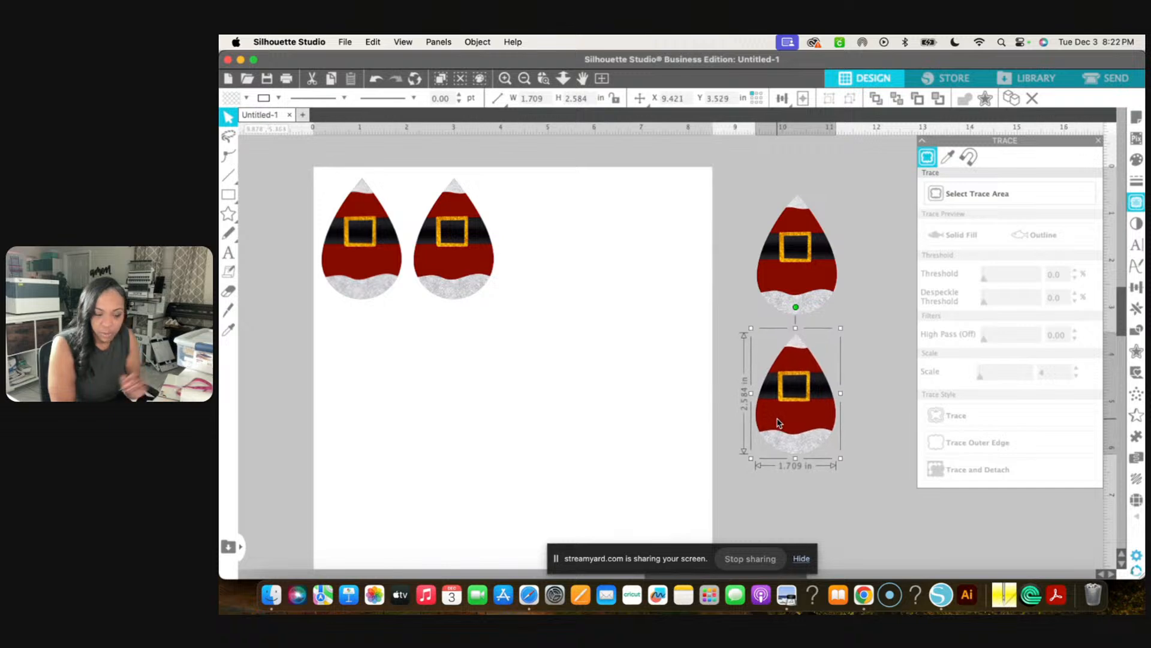
Trace the lower off-page teardrop by its red color with All Areas and 9.0% tolerance, and move the image off the traced outline
click(948, 158)
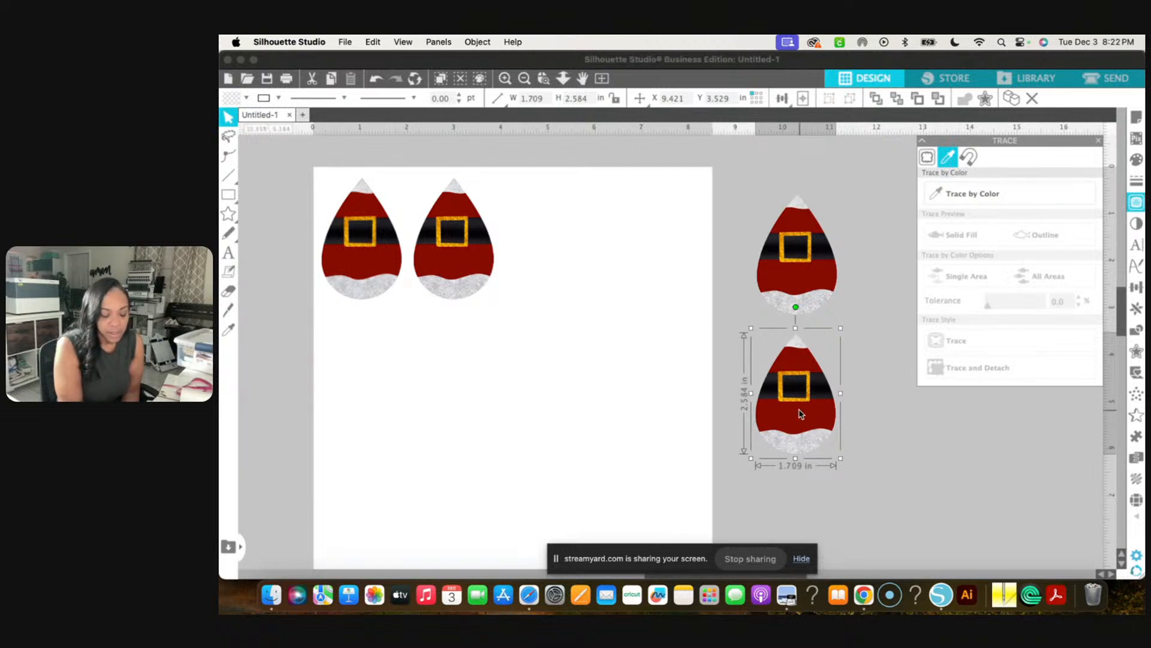
click(1007, 192)
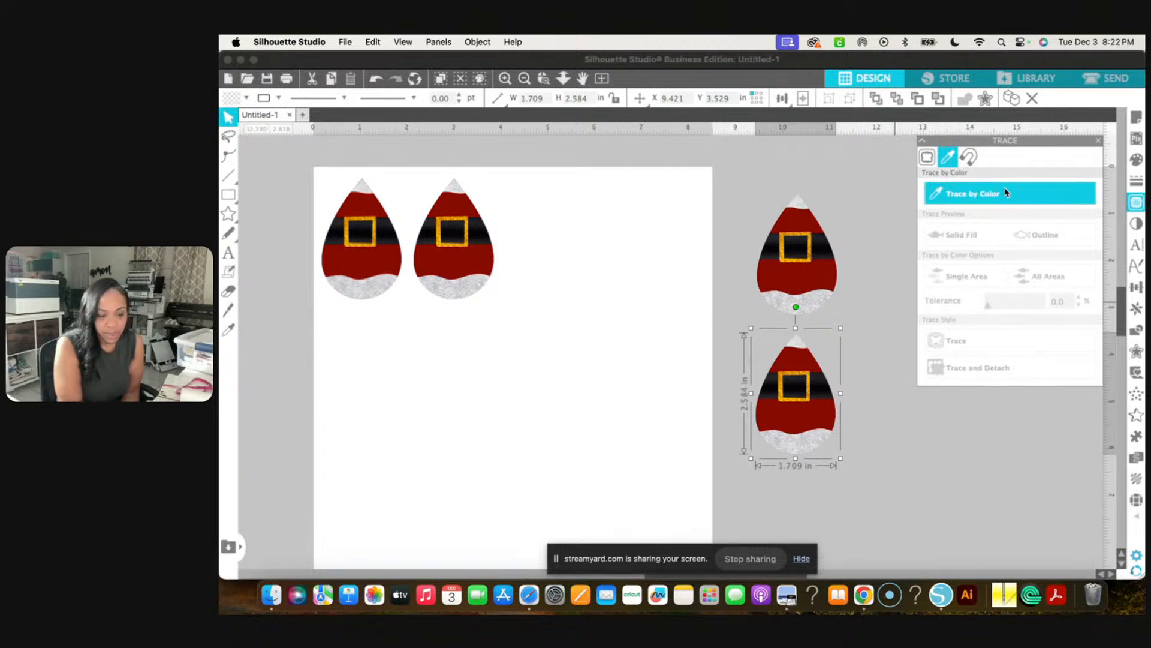
click(796, 364)
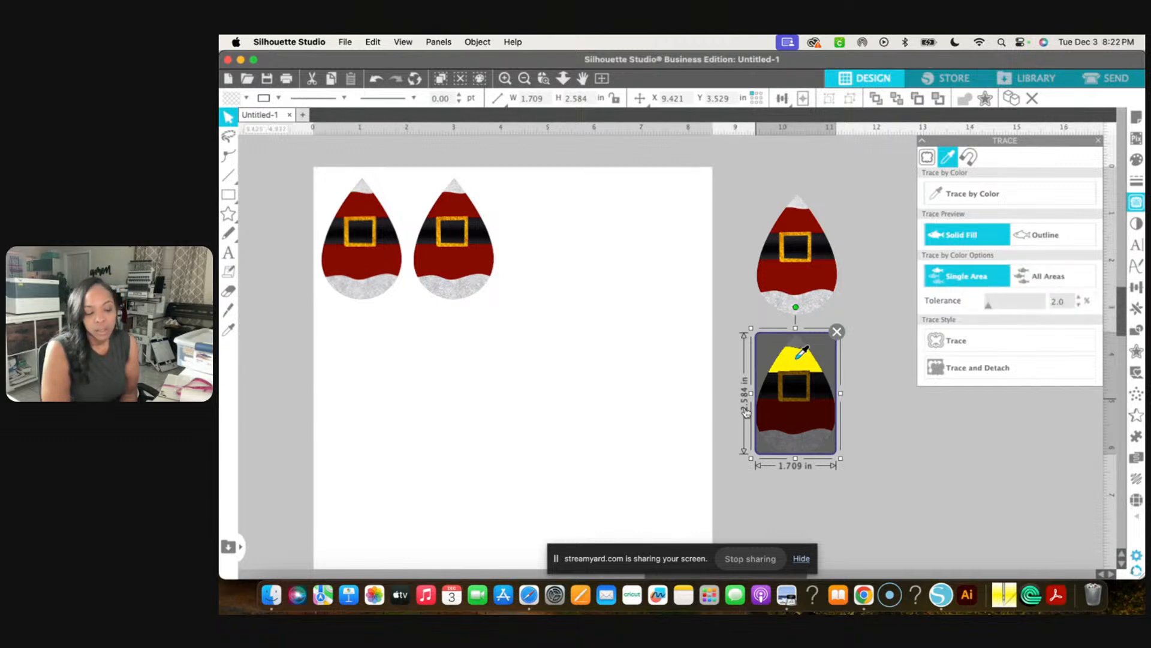
click(1050, 279)
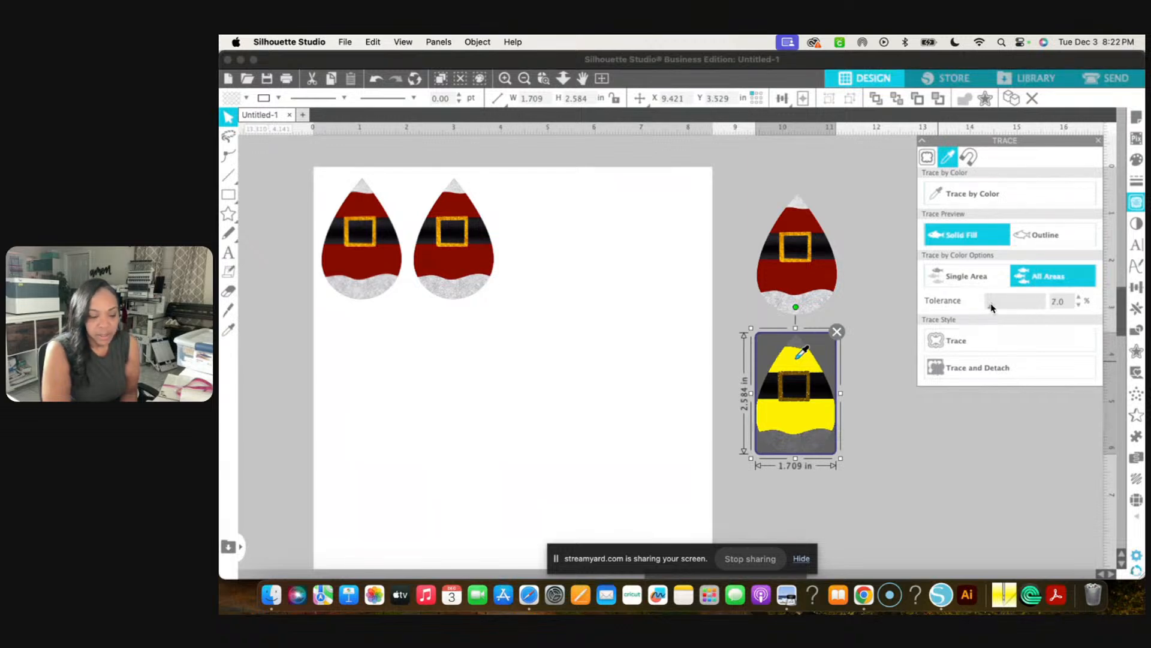
drag(993, 306, 995, 308)
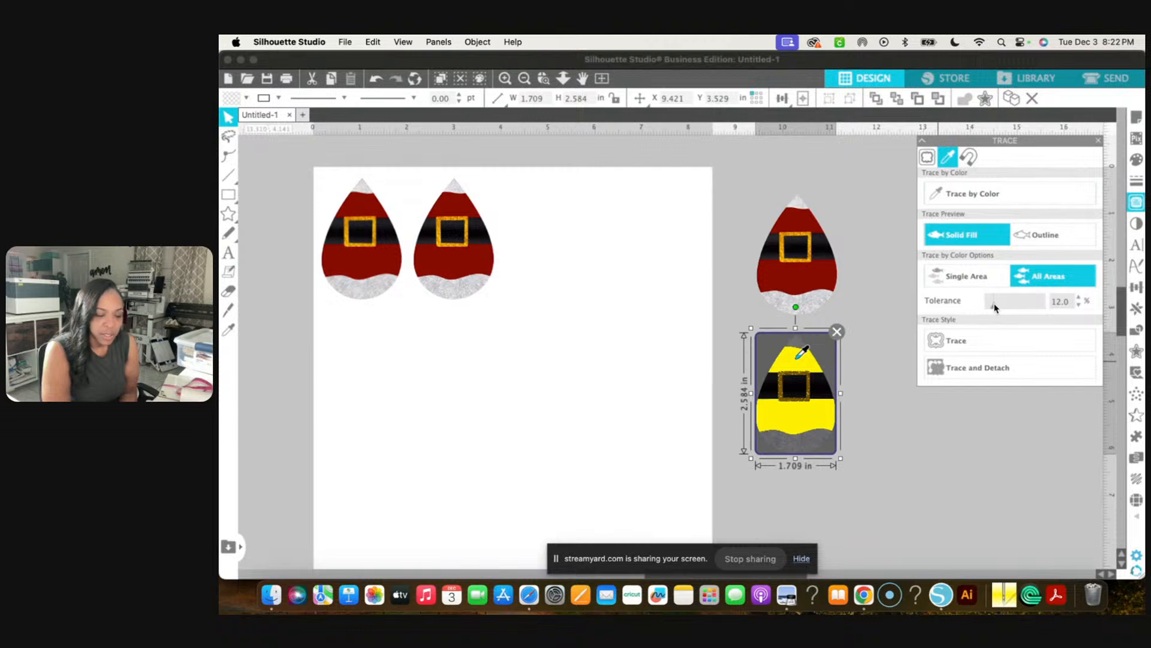
drag(994, 308, 993, 308)
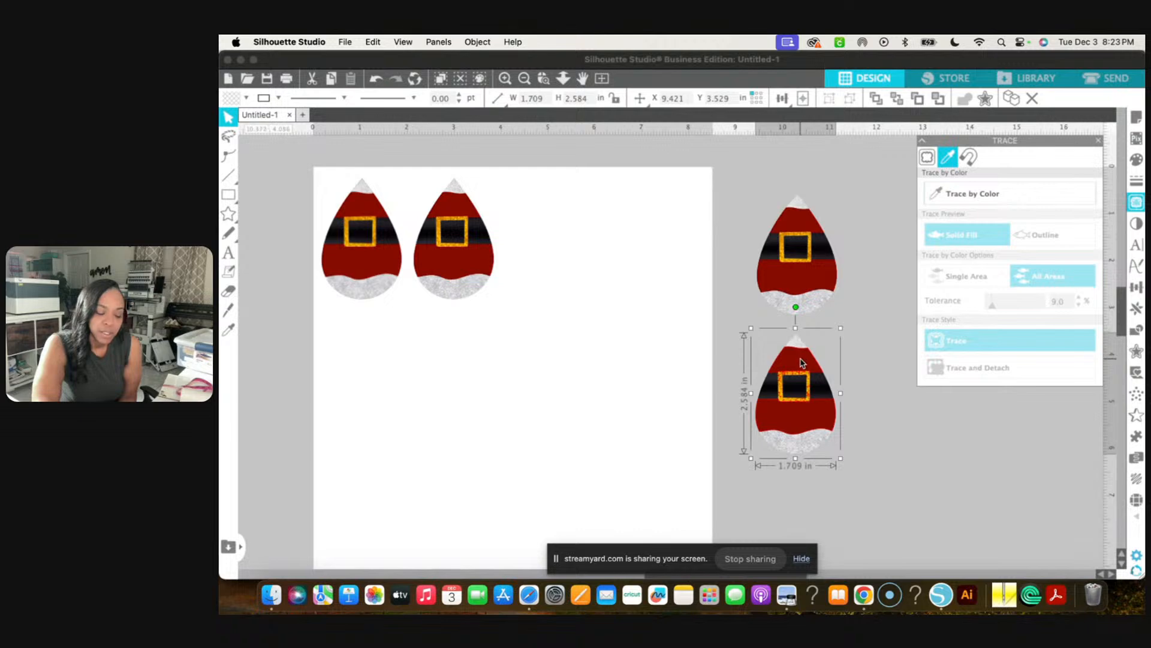
drag(801, 362, 907, 387)
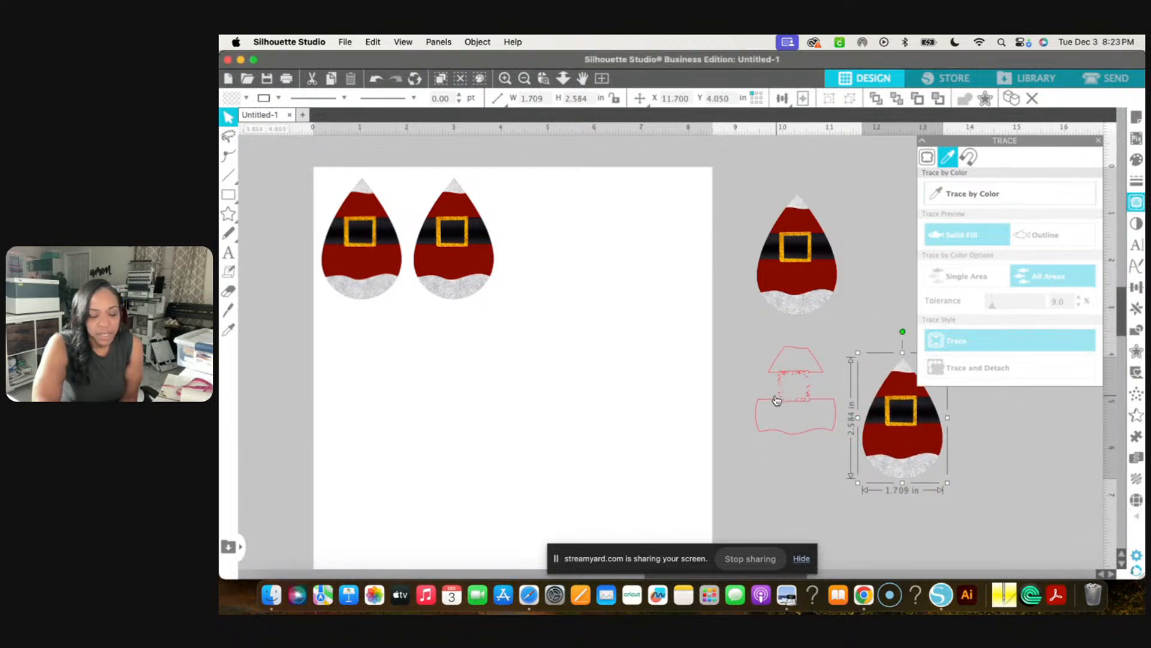
Release the compound path of the traced red outline and deselect the resulting pieces
click(795, 352)
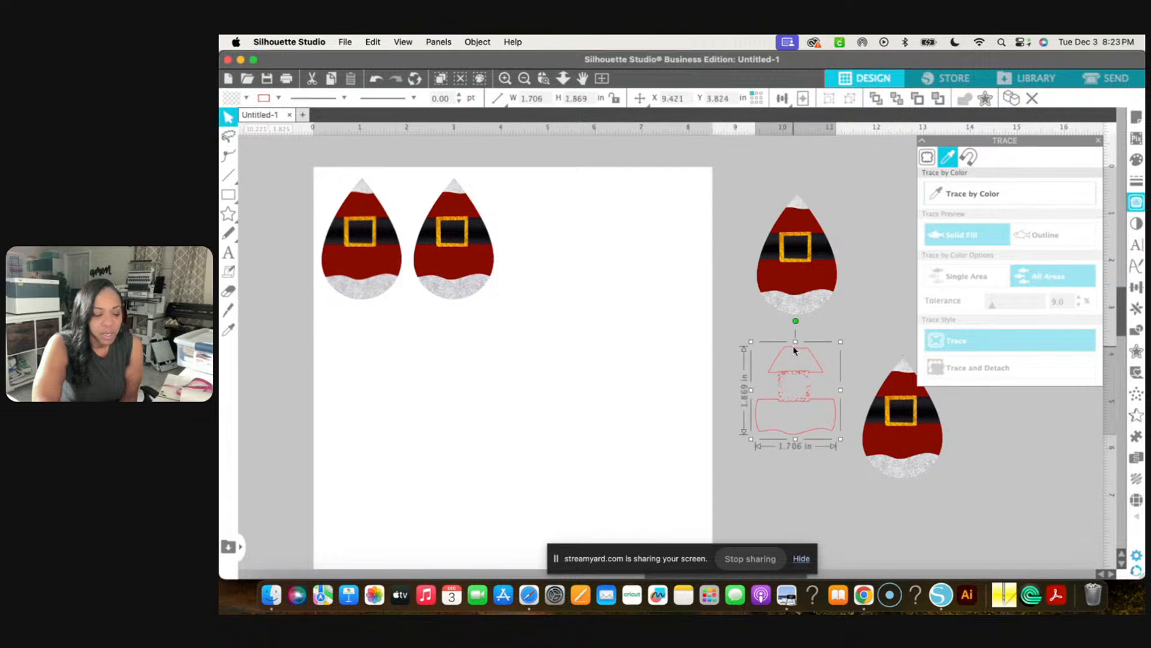
click(505, 79)
scroll(688, 371, right, 5)
scroll(689, 371, down, 2)
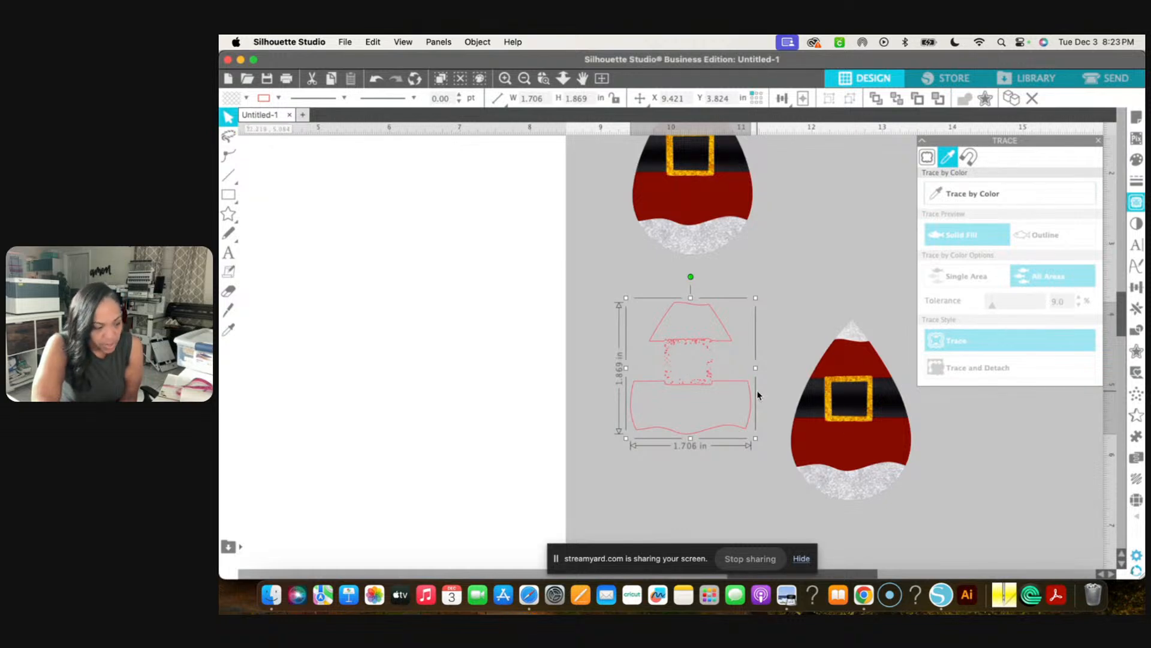
right_click(725, 321)
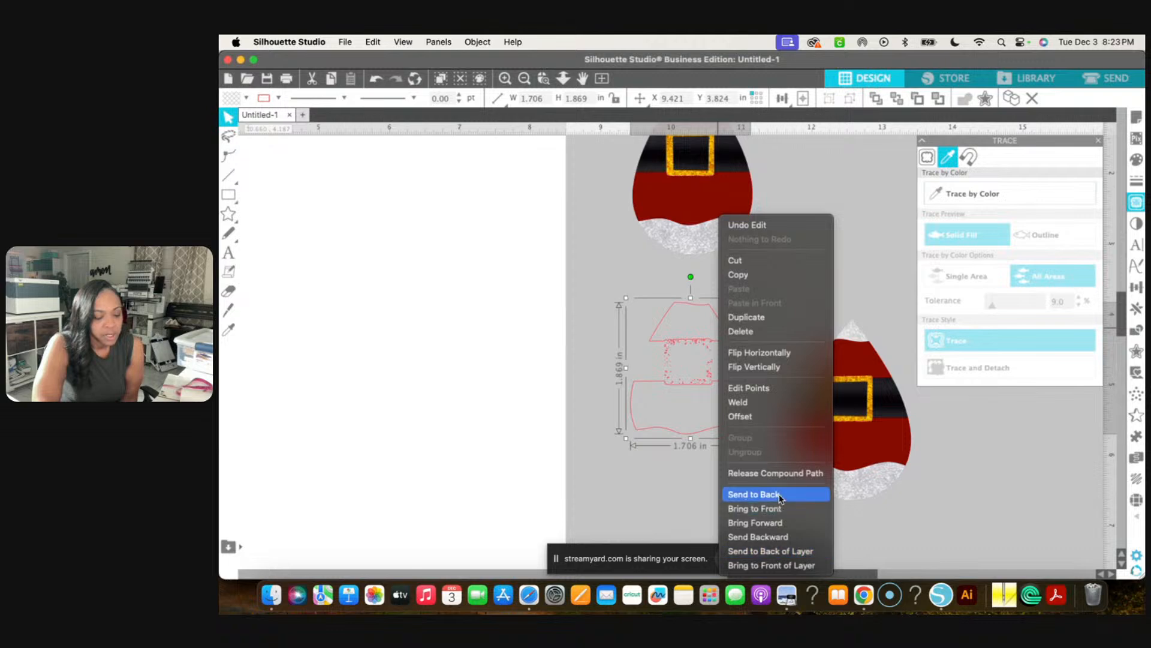
click(788, 476)
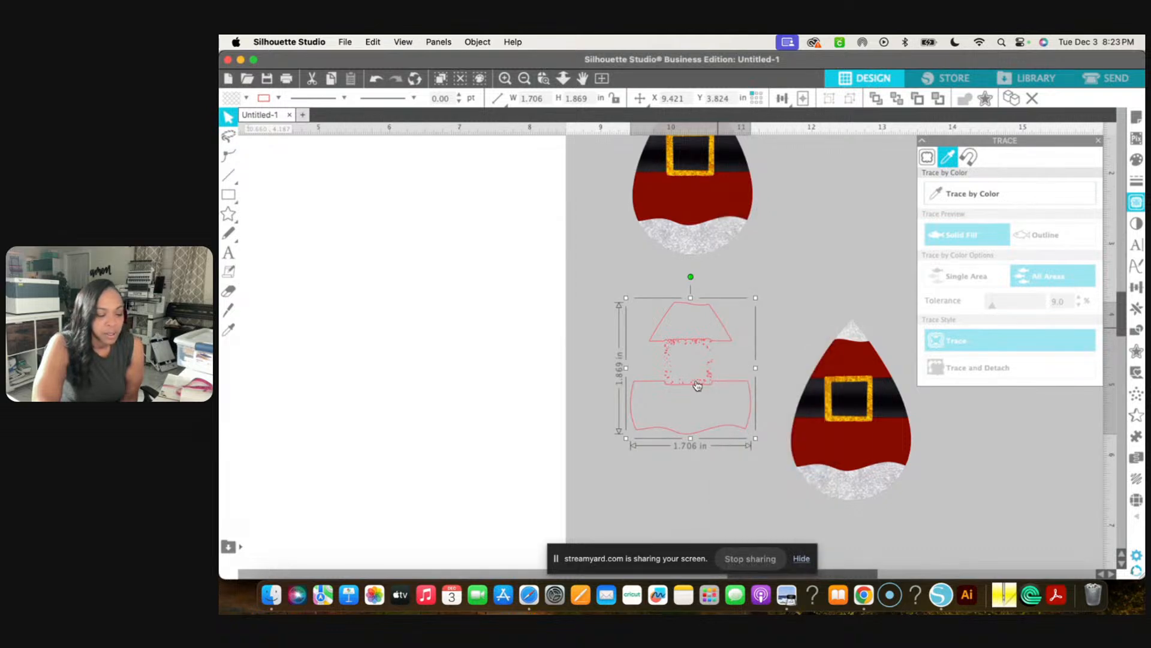
click(614, 309)
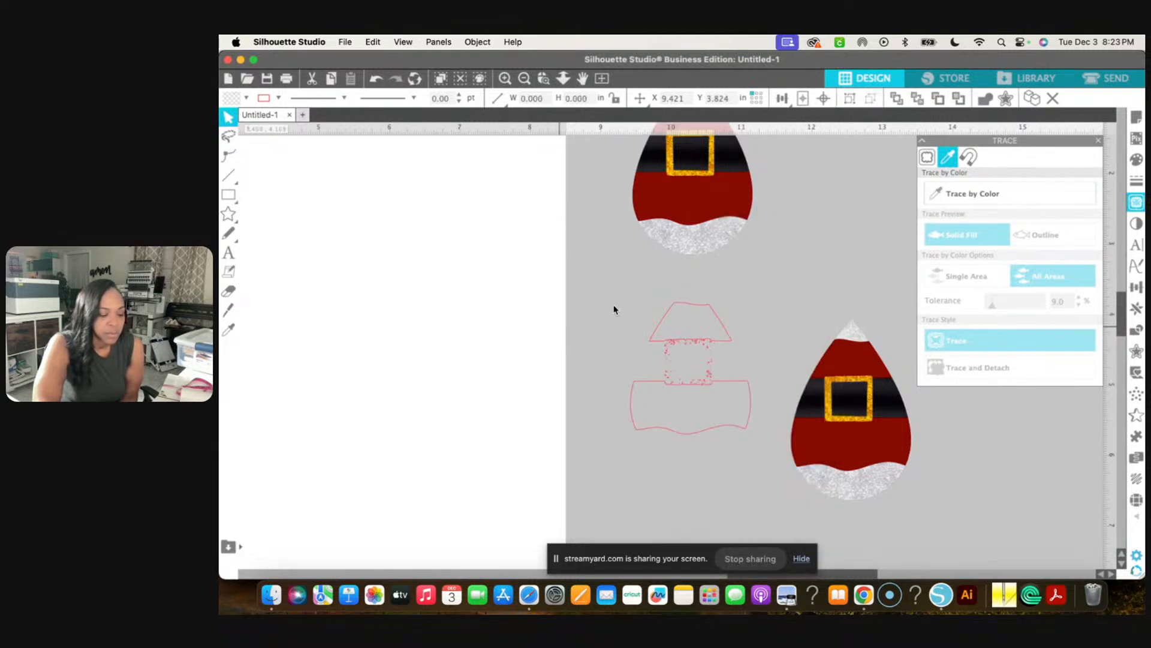
Move the two large traced outlines onto the page as a group and delete the leftover buckle specks
click(667, 314)
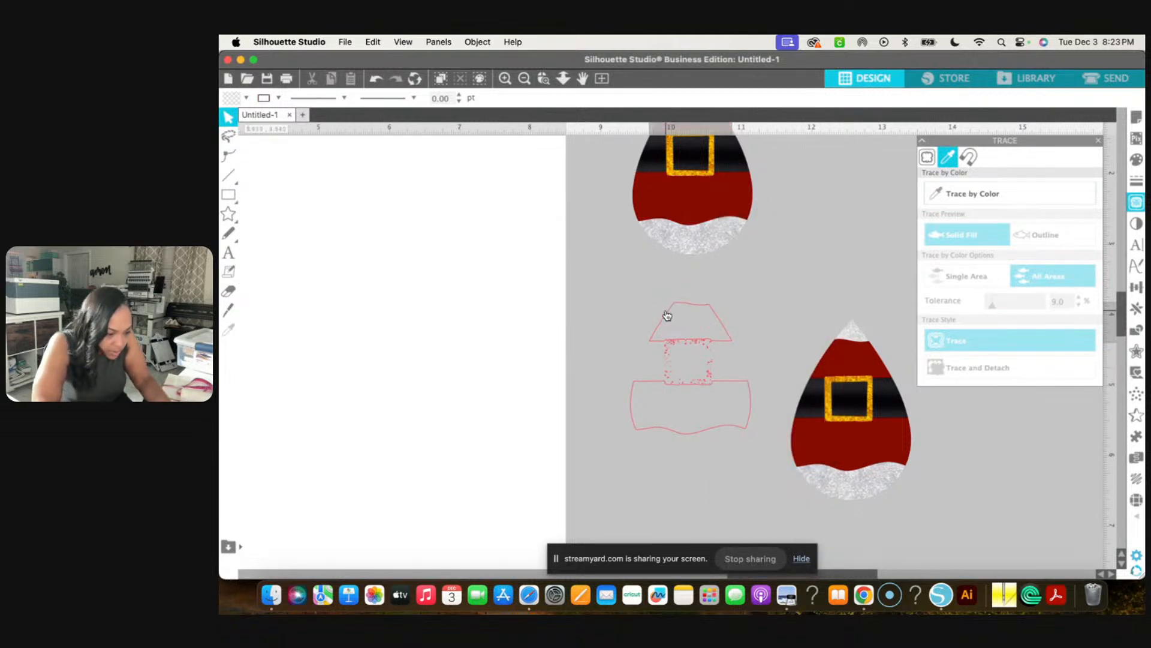
shift+click(652, 385)
mouse_move(651, 386)
mouse_down()
mouse_move(626, 430)
mouse_move(568, 469)
mouse_move(451, 428)
mouse_up()
right_click(450, 429)
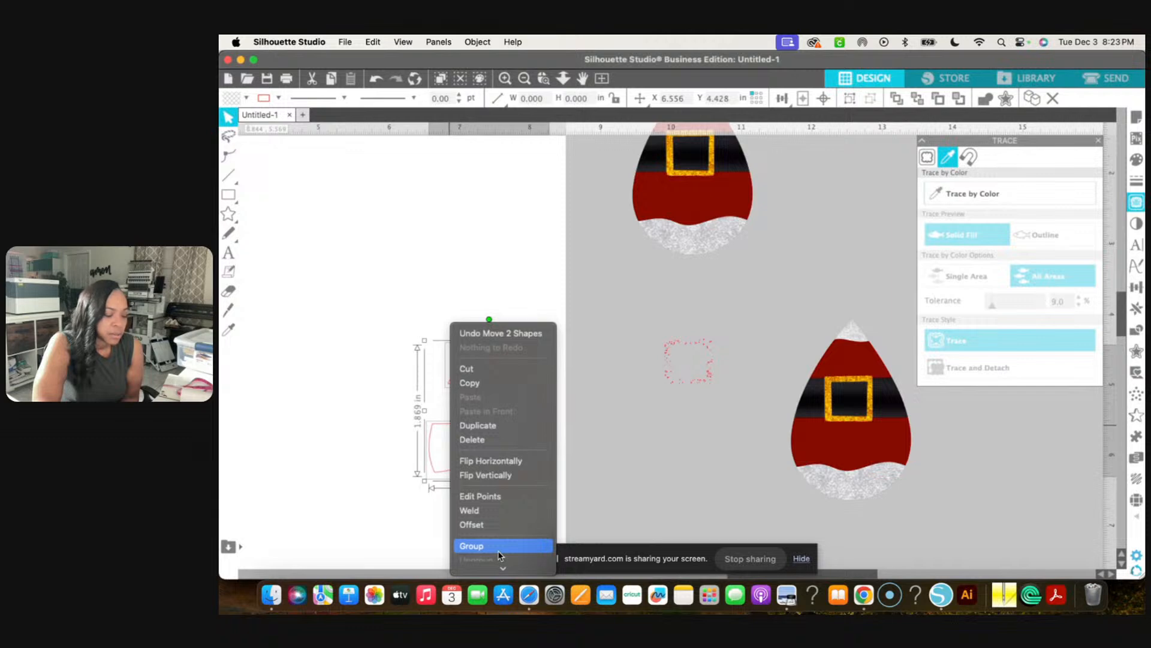
click(498, 547)
drag(641, 318, 735, 426)
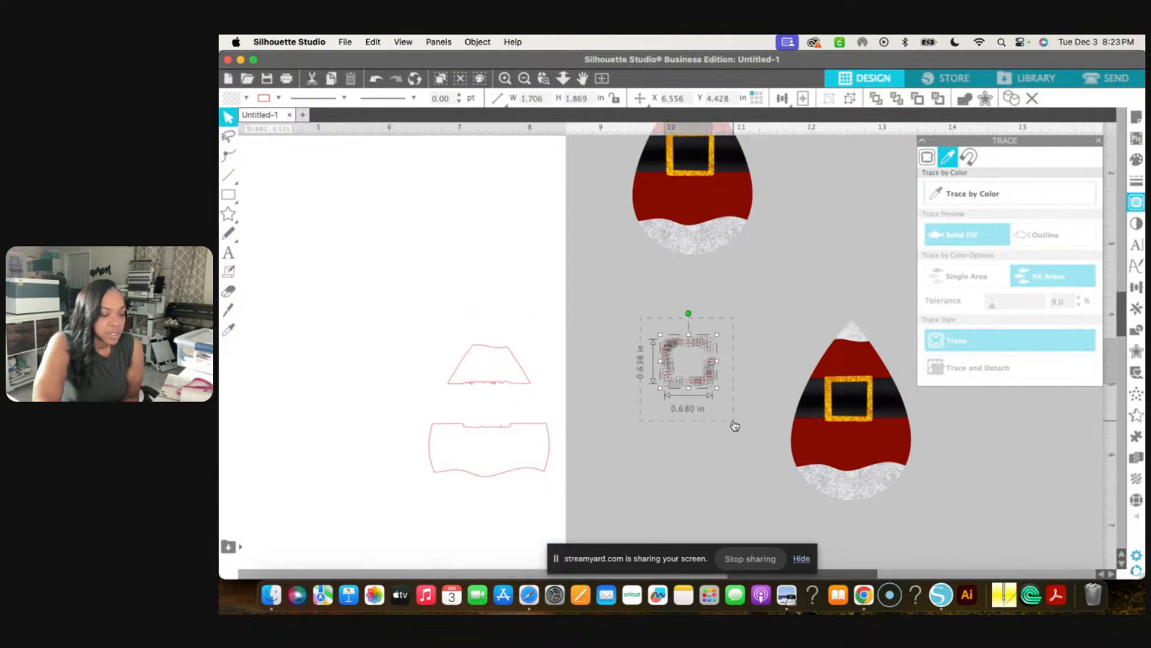
key(Delete)
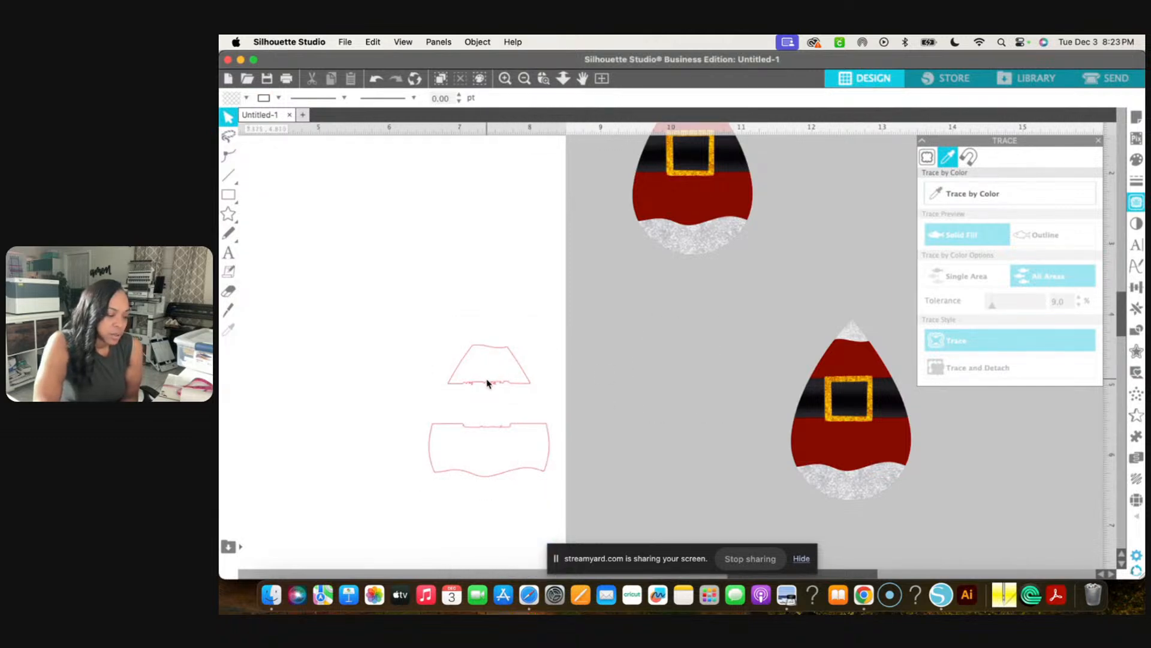
click(229, 137)
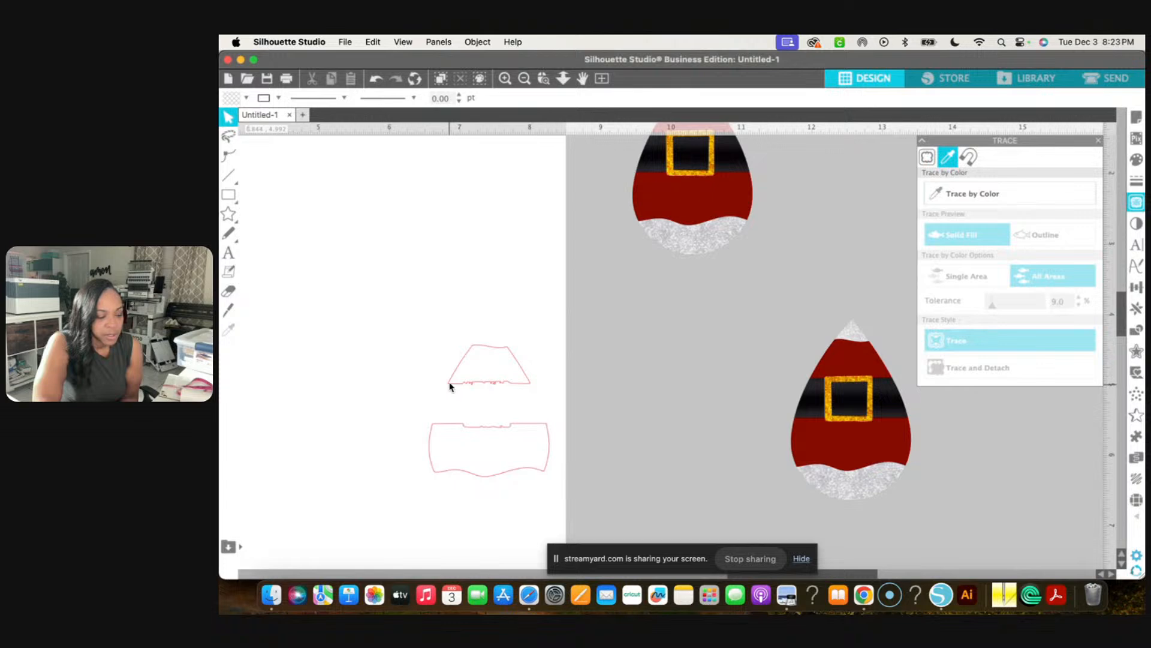
drag(404, 308, 598, 536)
drag(518, 383, 675, 387)
drag(496, 349, 684, 355)
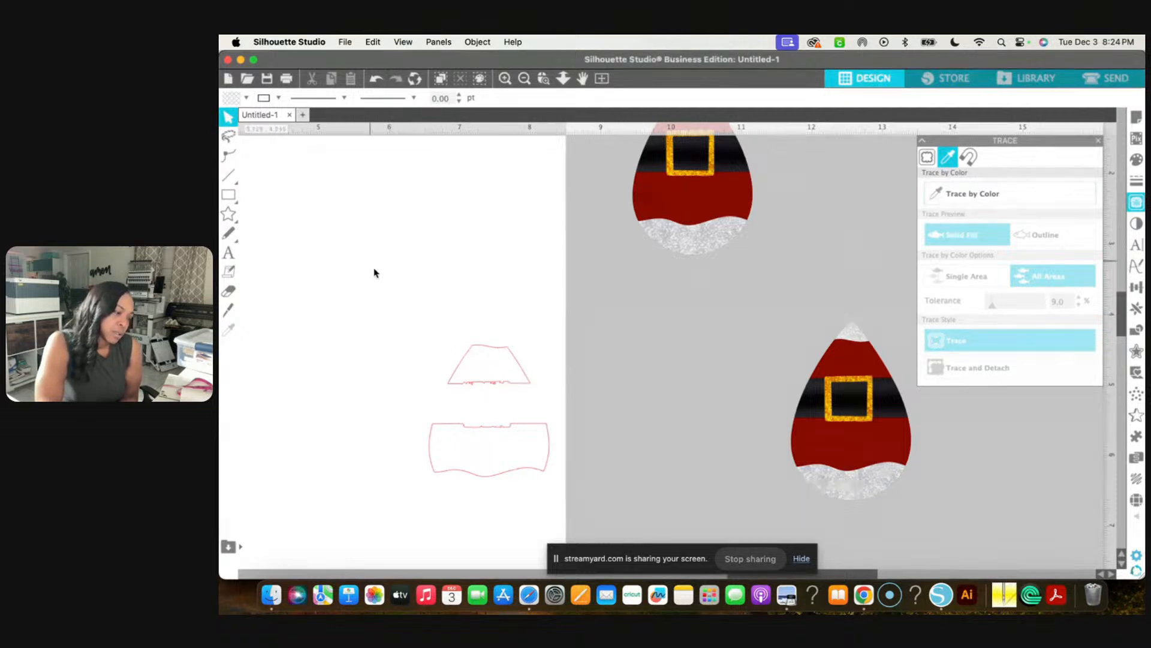
Move the two traced outlines together off the page, beside the lower Santa-belt teardrop, with the trace options shifted clear
drag(368, 314, 635, 541)
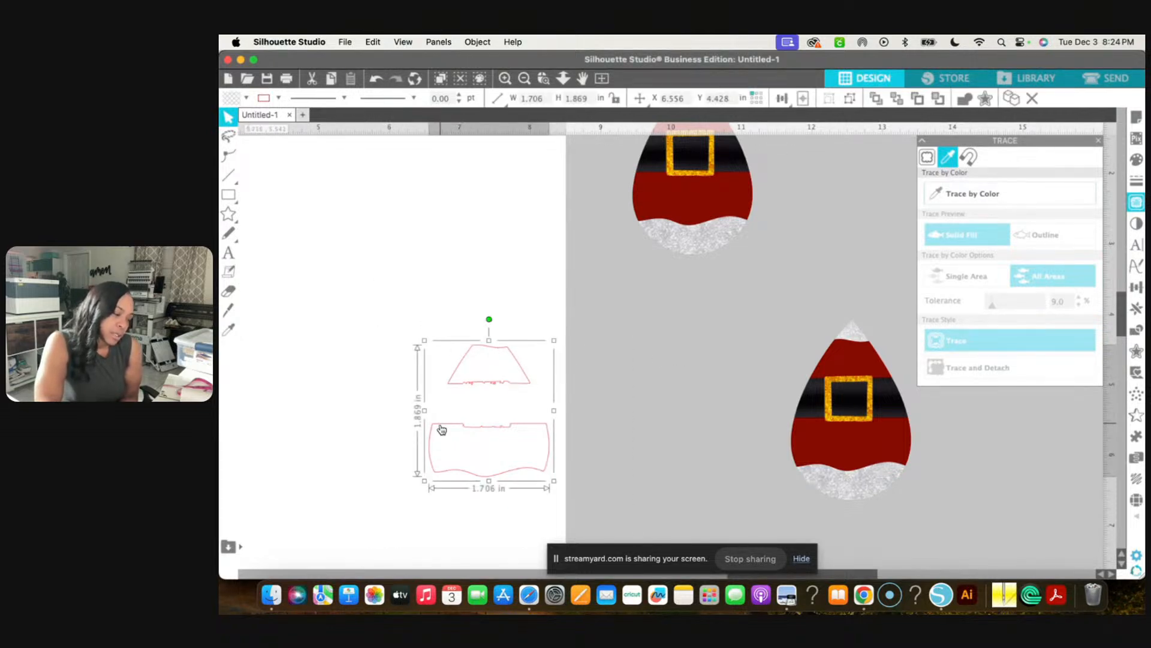
mouse_move(441, 430)
mouse_down()
mouse_move(628, 421)
mouse_move(622, 406)
mouse_up()
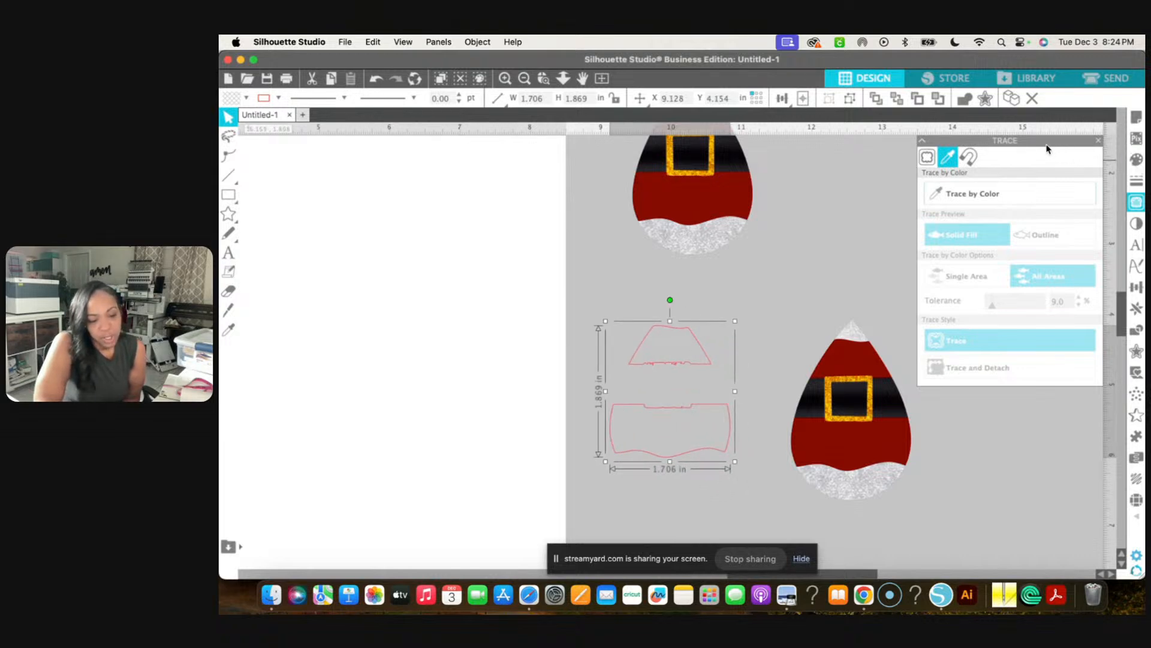
drag(1046, 145, 1053, 299)
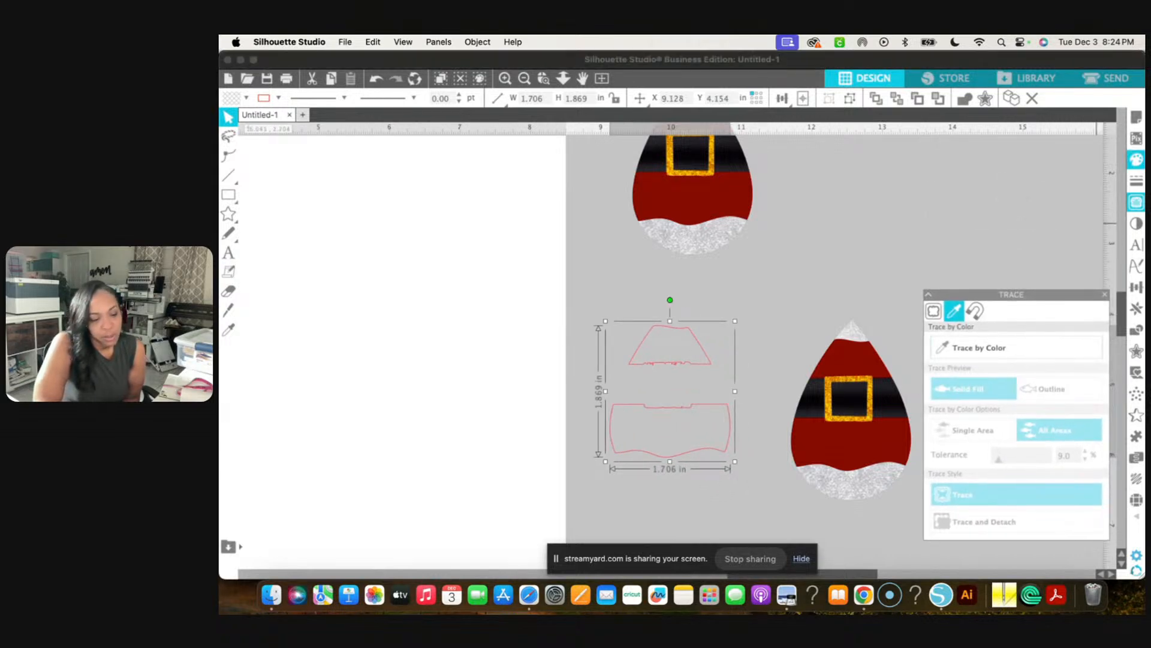
Fill the two traced pieces with the dark red sampled from the lower teardrop and make their line color transparent
click(1137, 160)
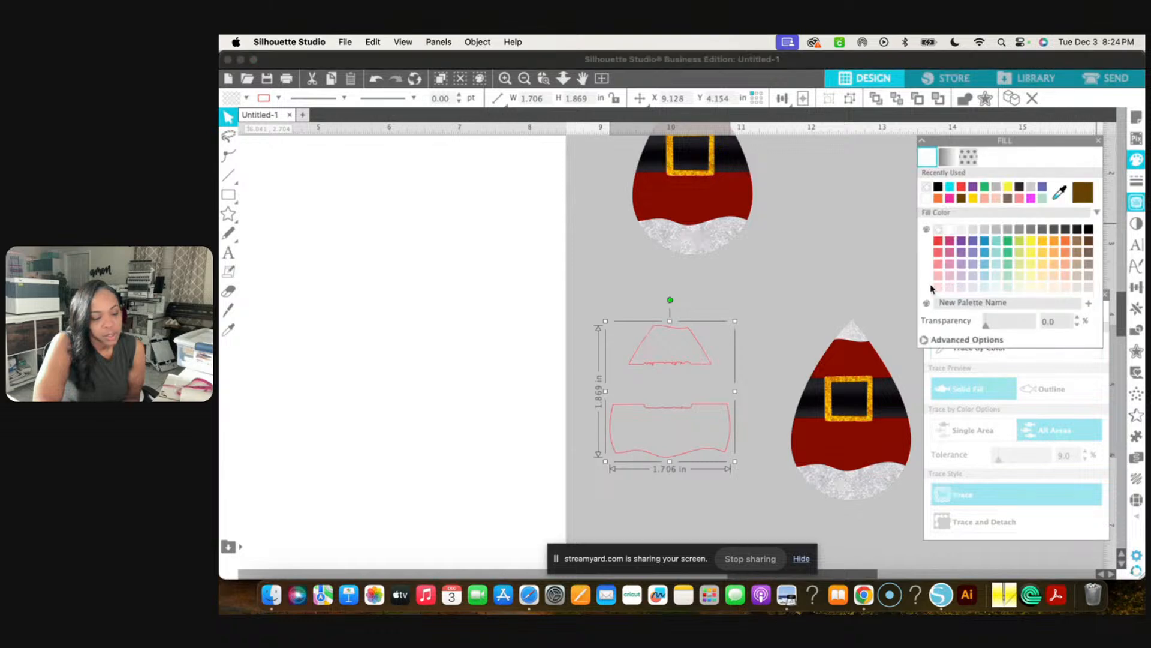
click(1061, 192)
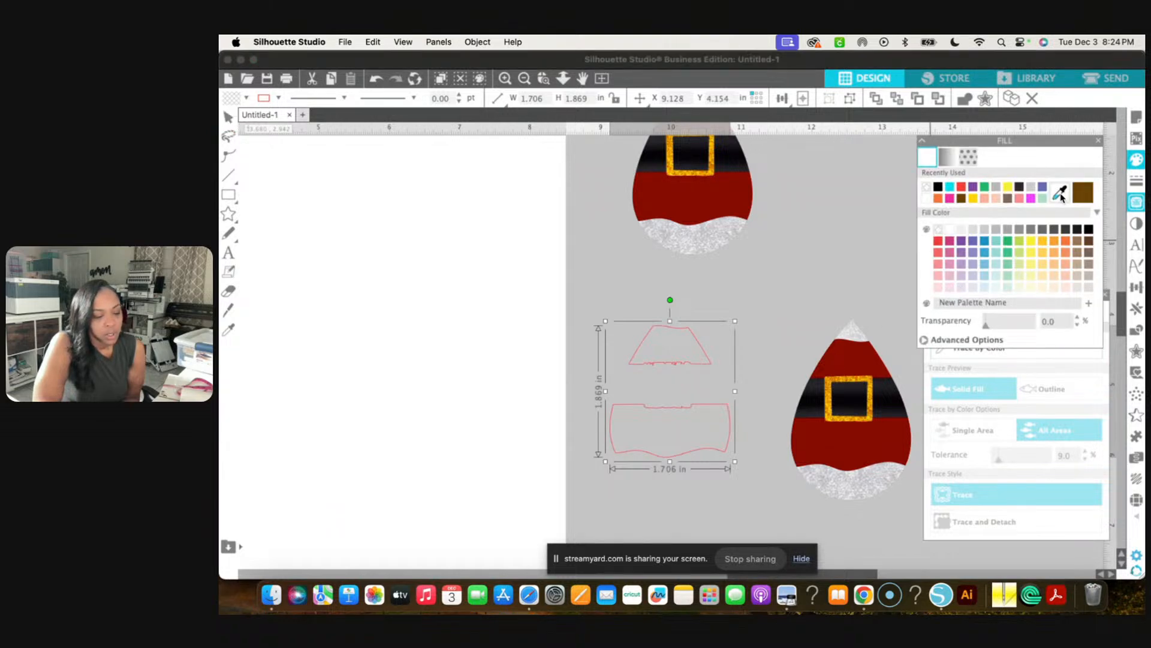
click(851, 361)
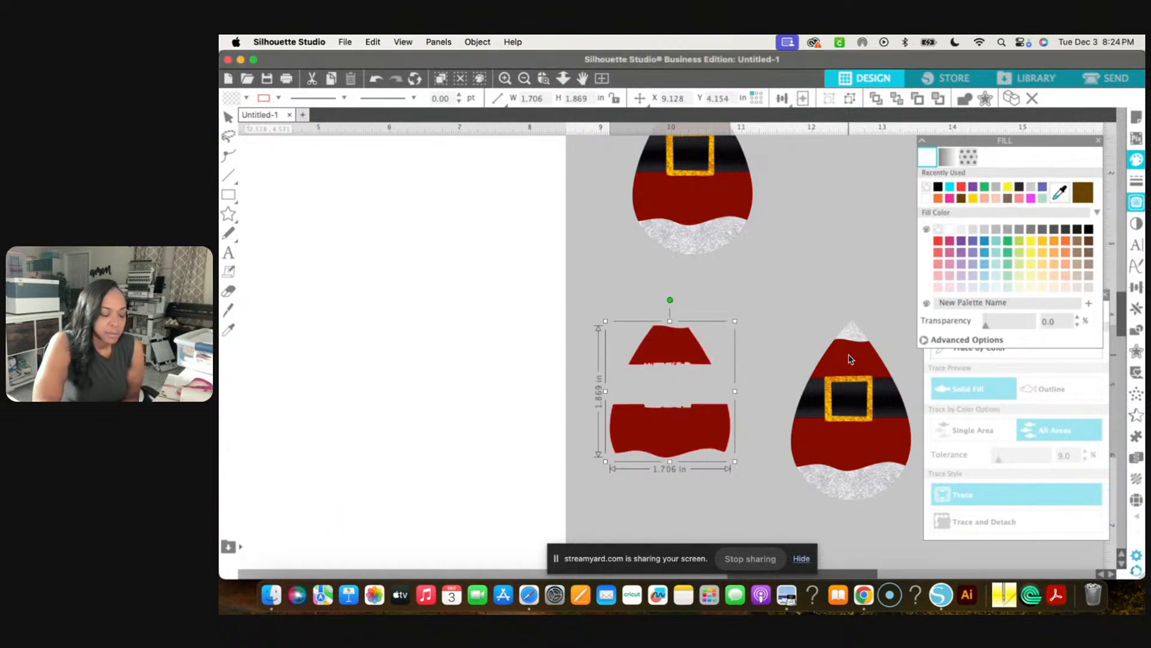
click(279, 98)
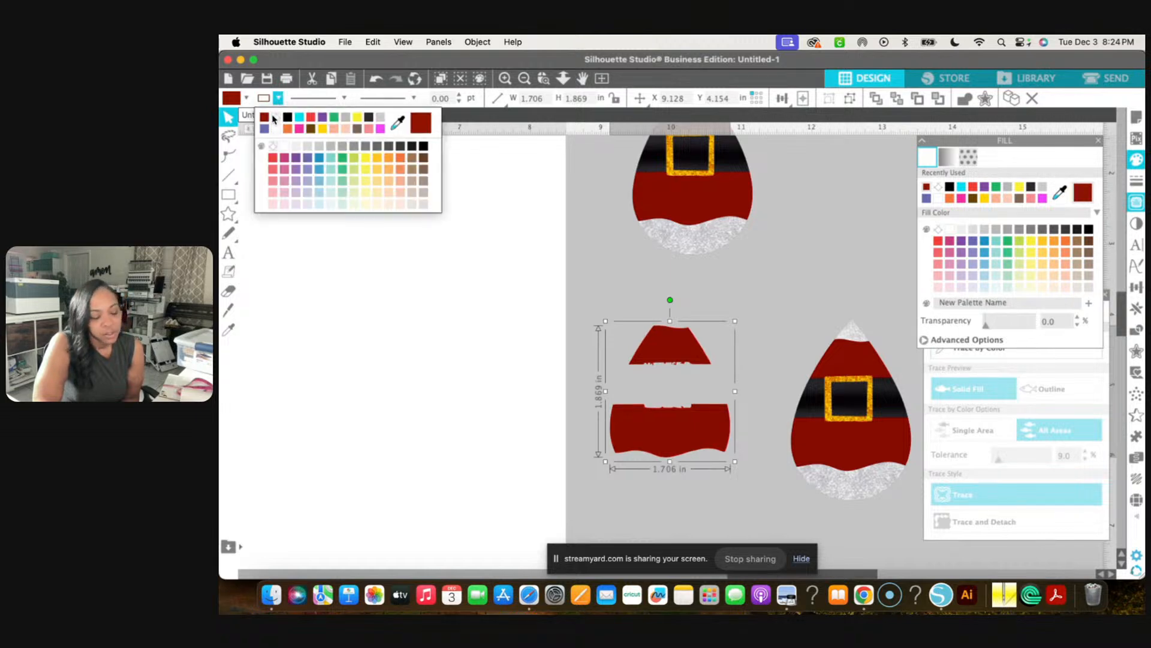
click(273, 117)
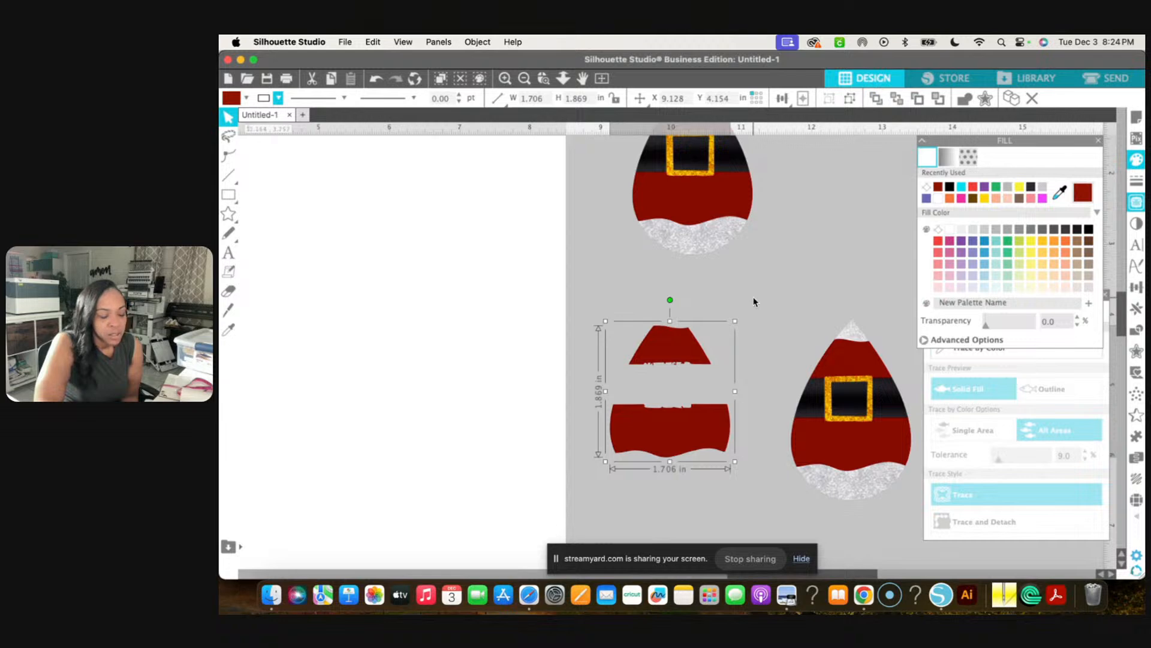
Shift the two filled red pieces slightly toward the page and delete them both
click(720, 318)
click(665, 356)
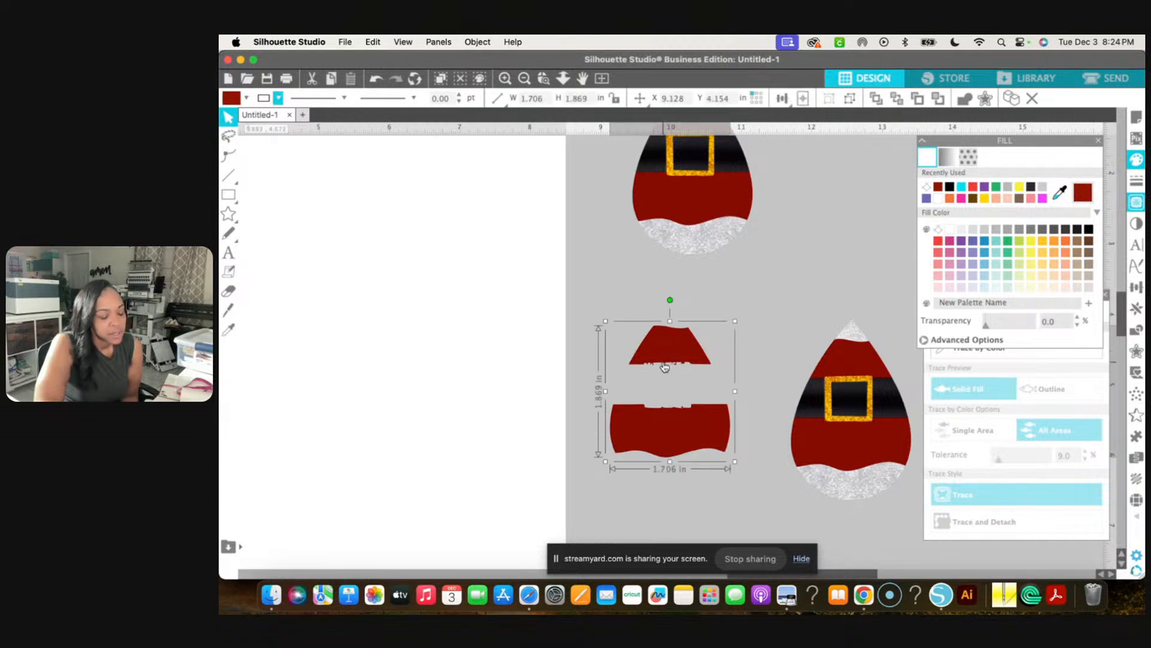
drag(664, 366, 623, 353)
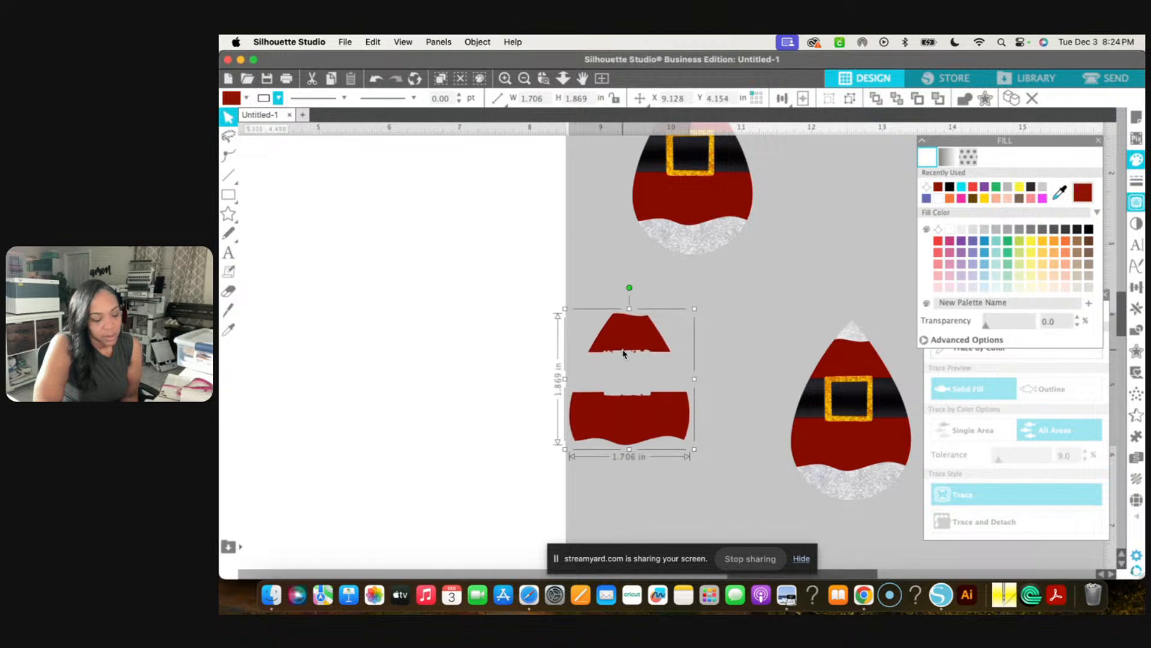
drag(517, 279, 738, 445)
key(Delete)
Close the fill options, switch to standard tracing, and define a trace area around the whole upper off-page teardrop
scroll(744, 452, up, 5)
scroll(744, 453, right, 3)
click(607, 411)
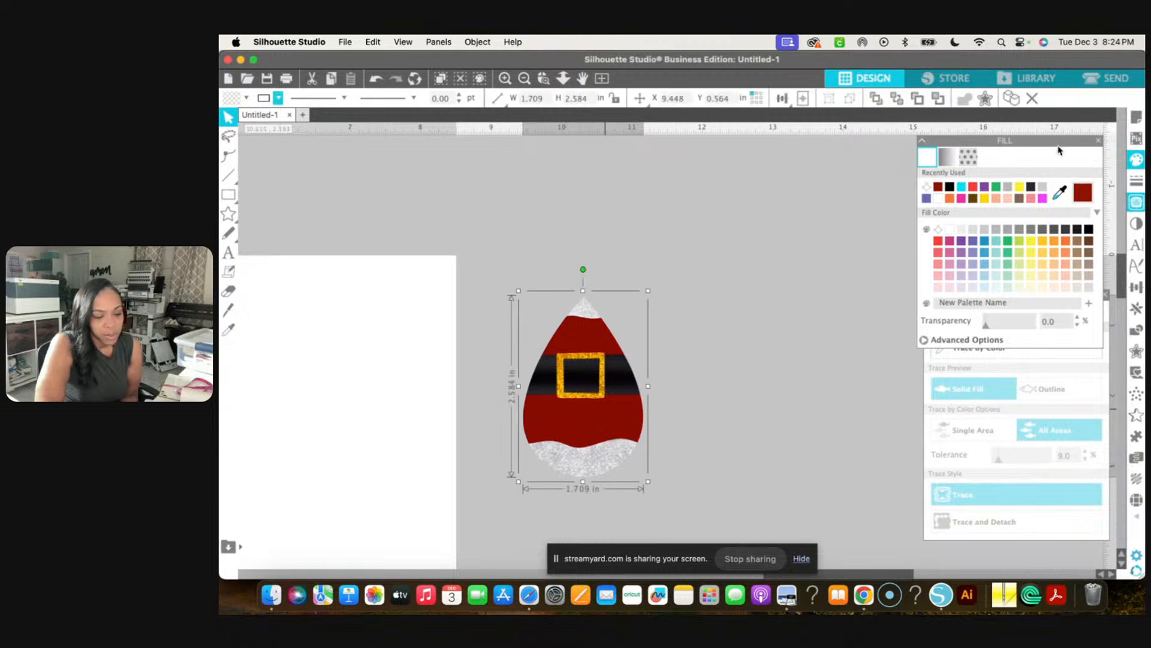
click(1099, 141)
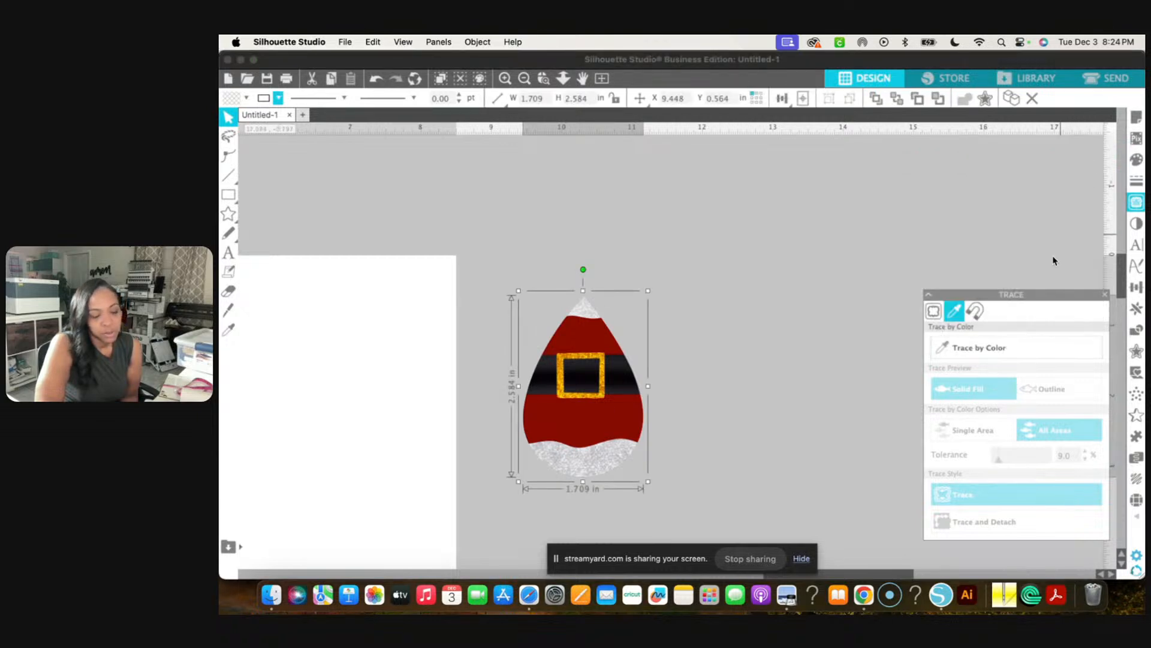
drag(1037, 296, 1027, 170)
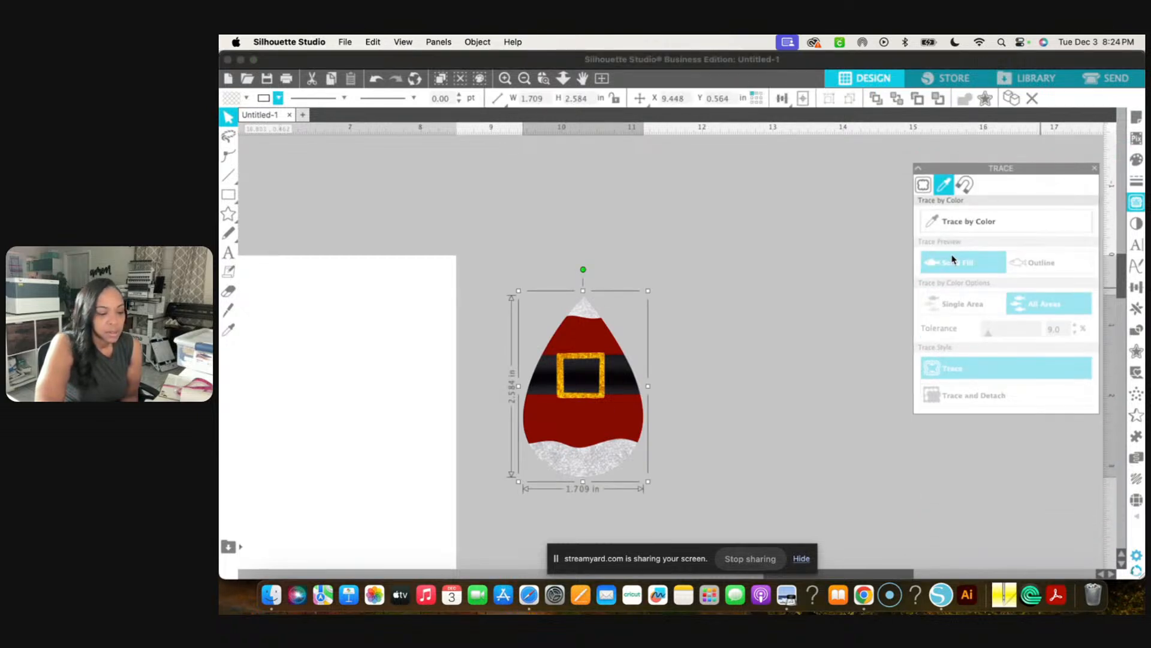
click(923, 186)
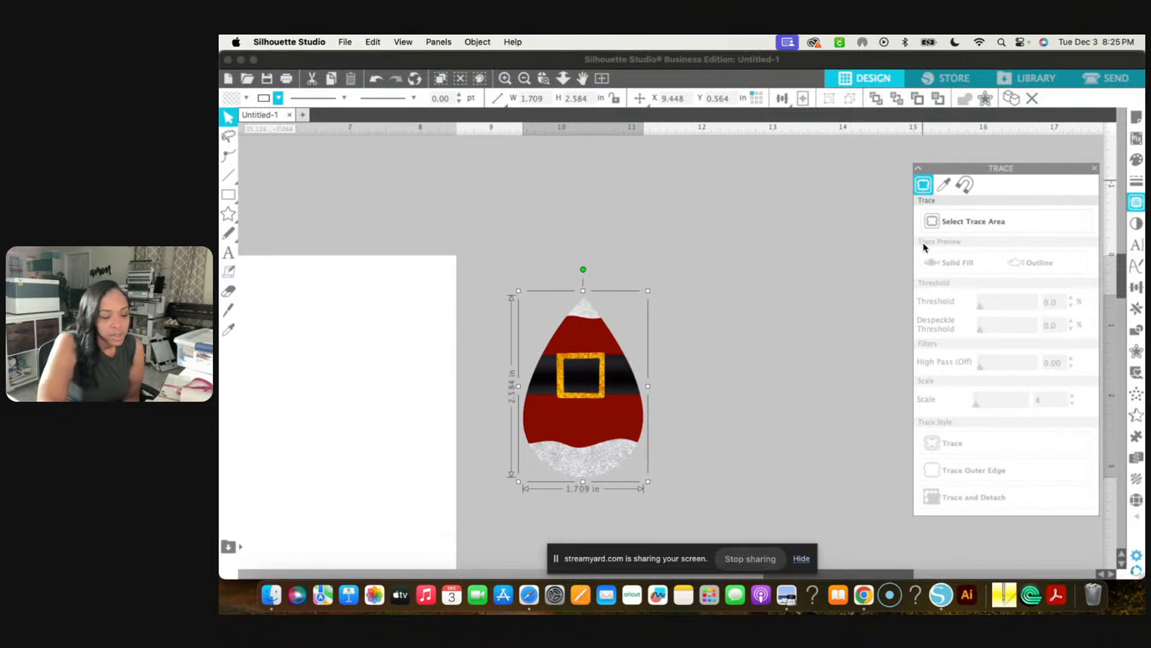
click(954, 223)
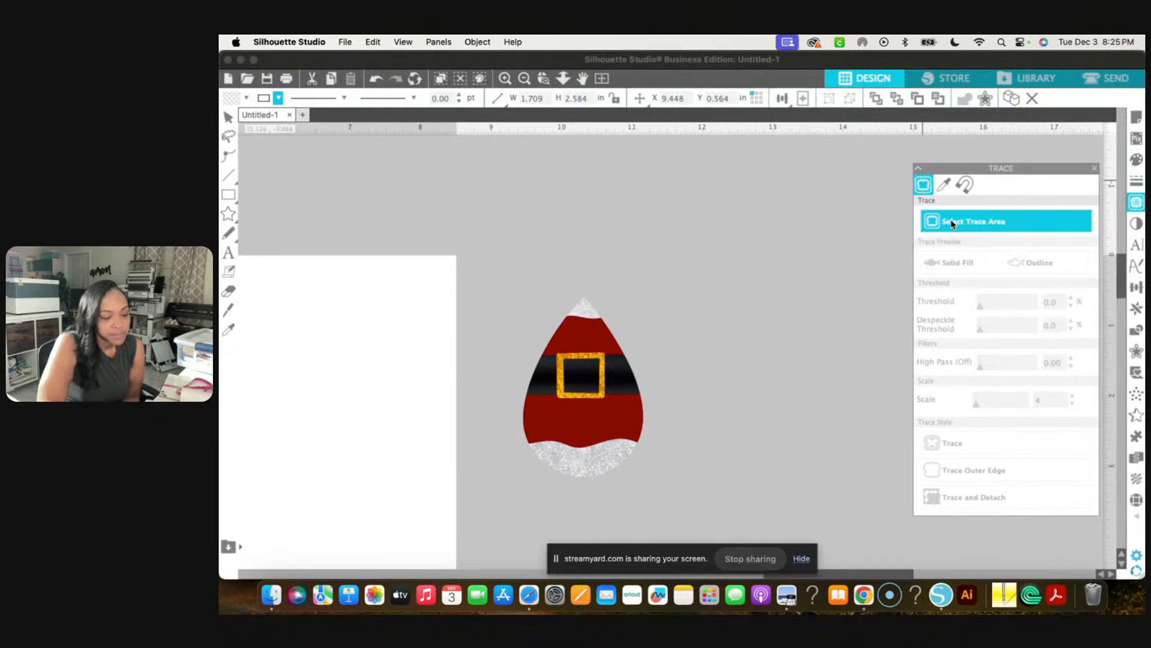
mouse_move(499, 266)
mouse_down()
mouse_move(571, 404)
mouse_move(601, 429)
mouse_up()
drag(639, 479, 685, 515)
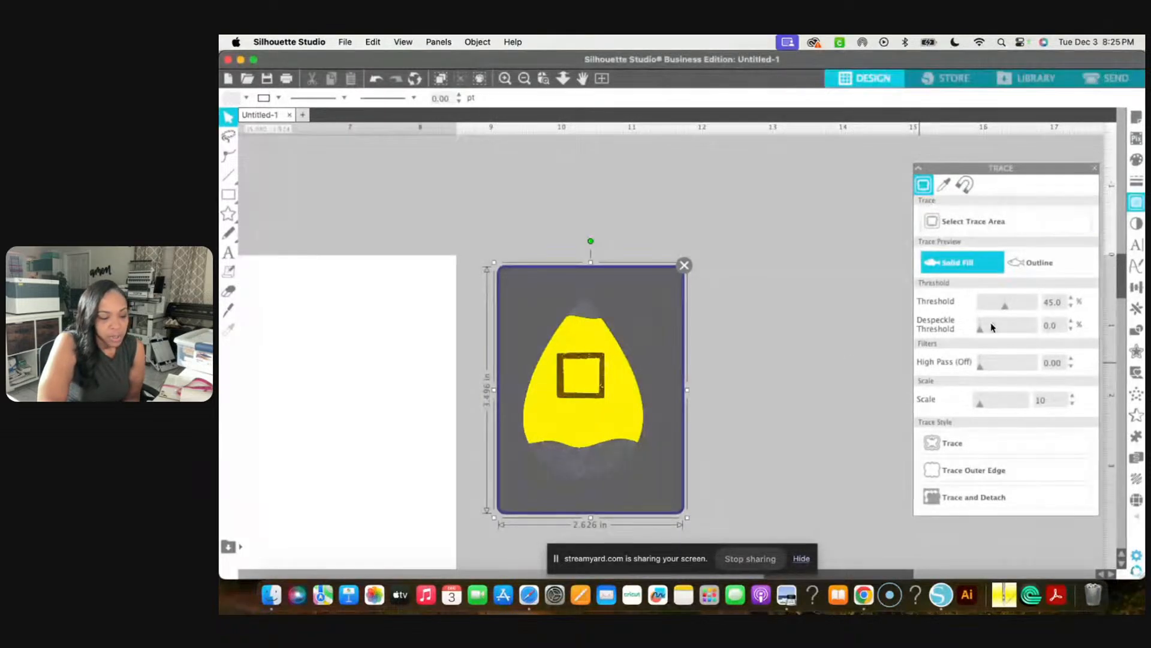
Trace the upper teardrop with the threshold at 100.0% and move the image off the traced outline
drag(1005, 306, 1044, 304)
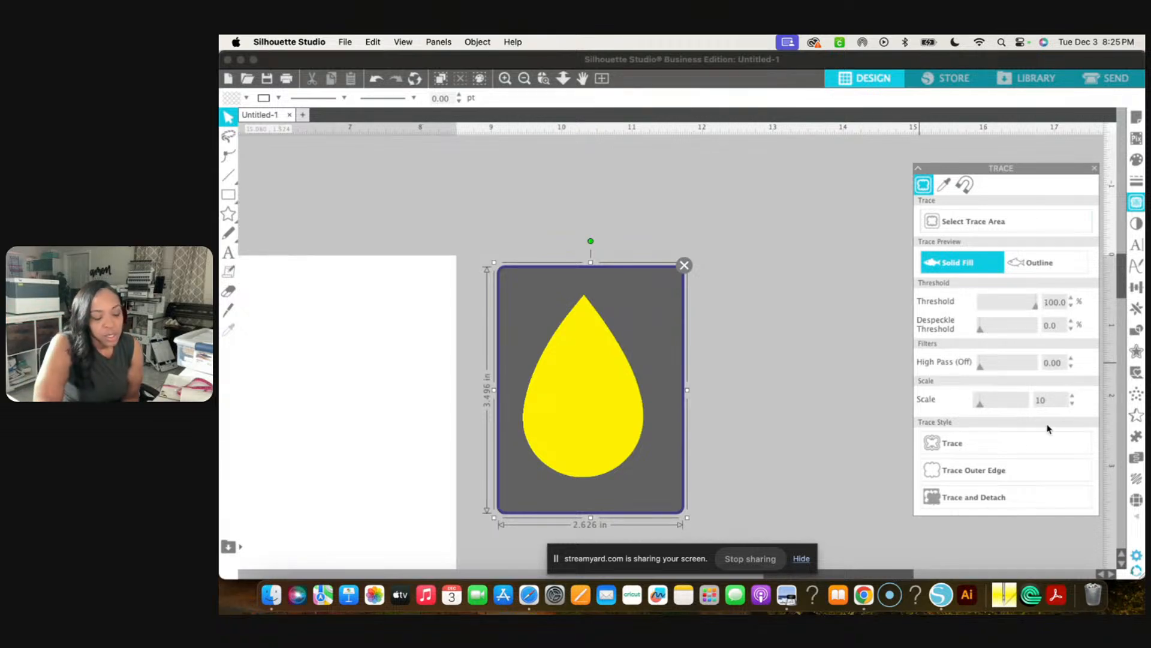
click(957, 440)
drag(605, 372, 800, 312)
click(628, 357)
click(594, 383)
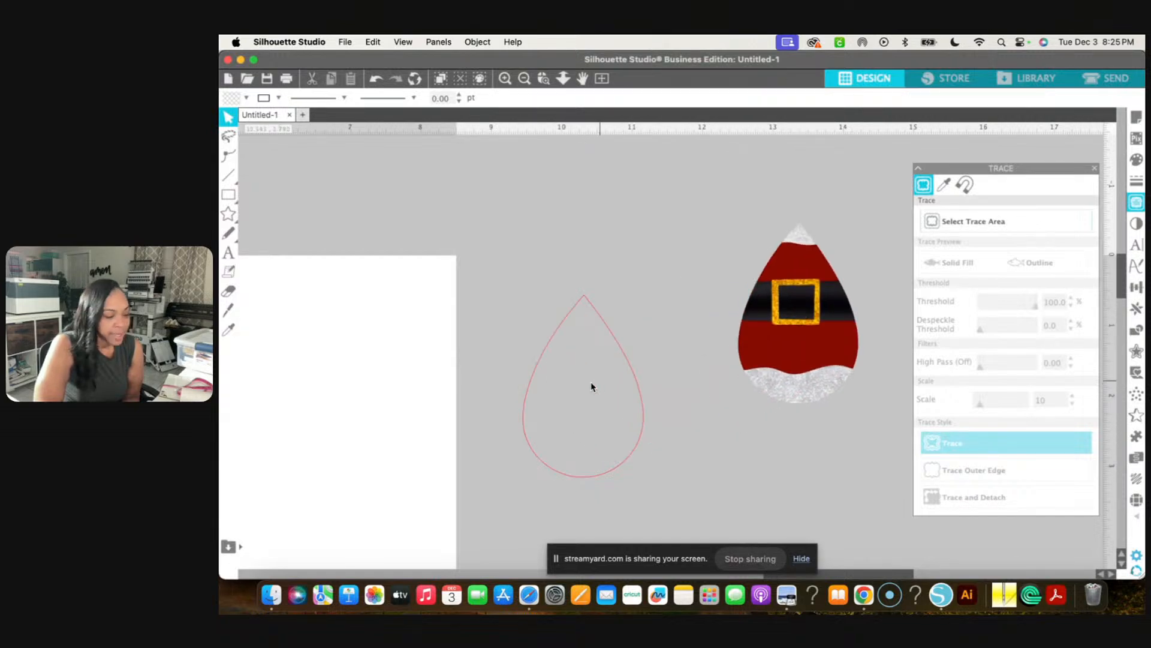
Fill the traced teardrop outline with the recently used dark red and make its line color transparent
click(626, 362)
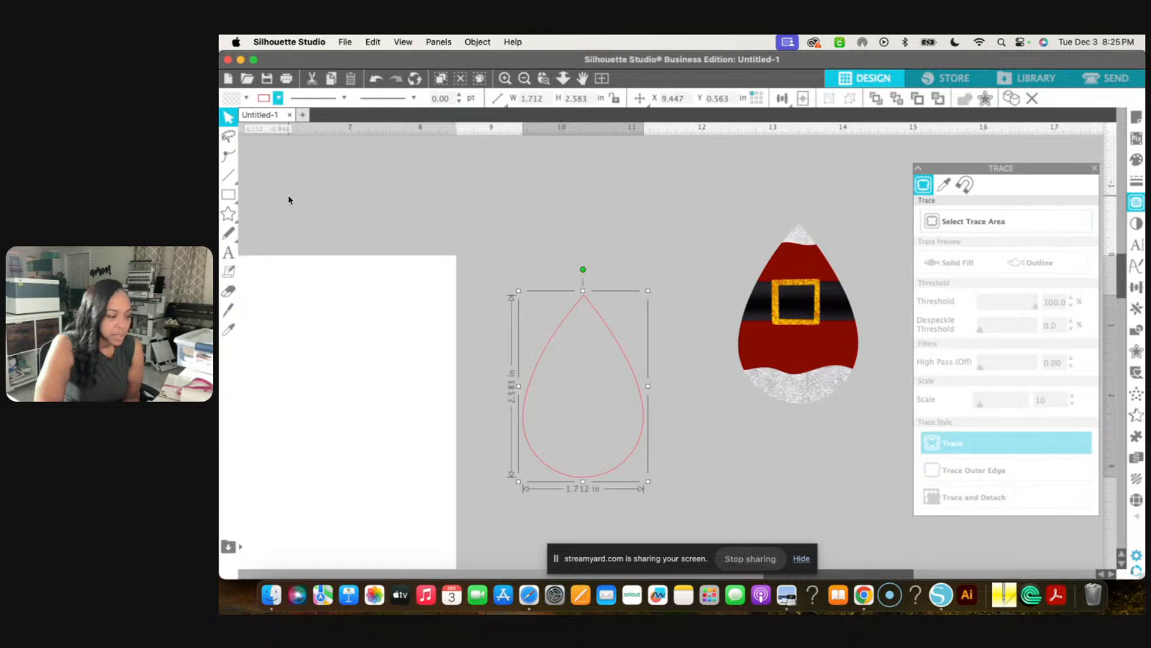
click(245, 97)
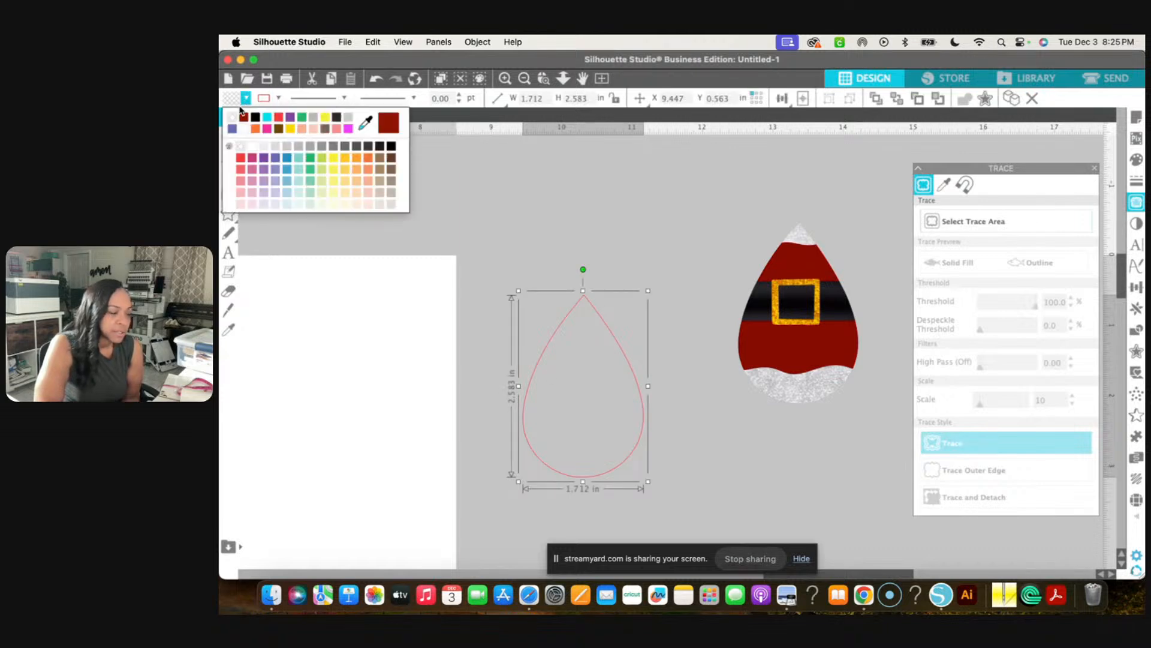
click(245, 118)
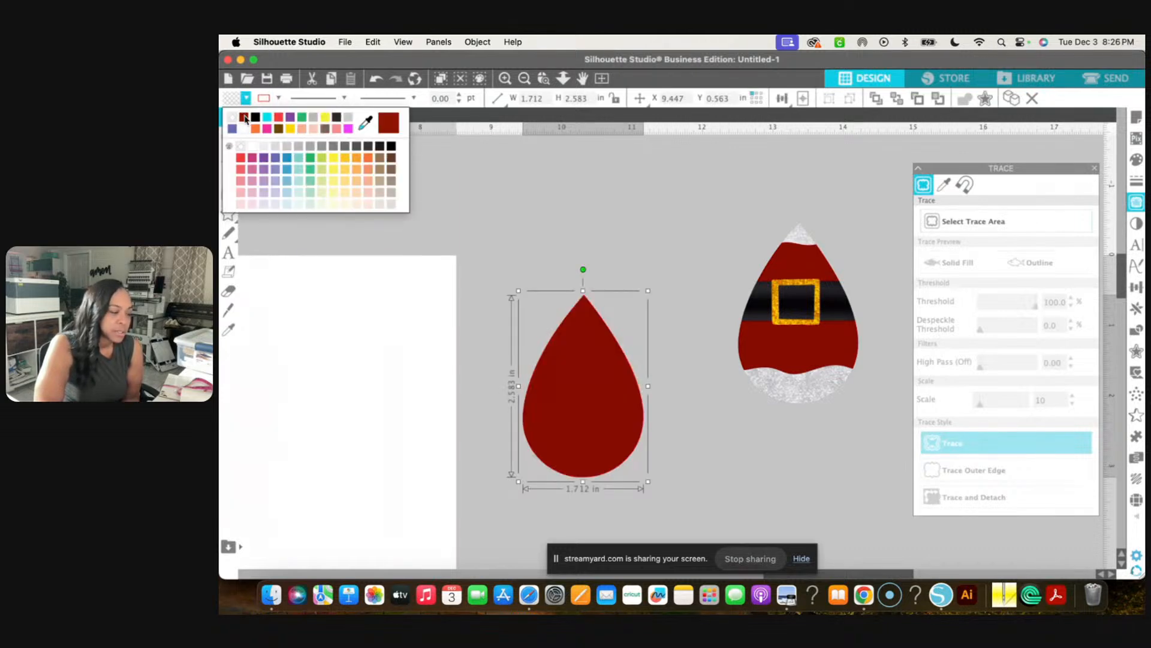
click(278, 98)
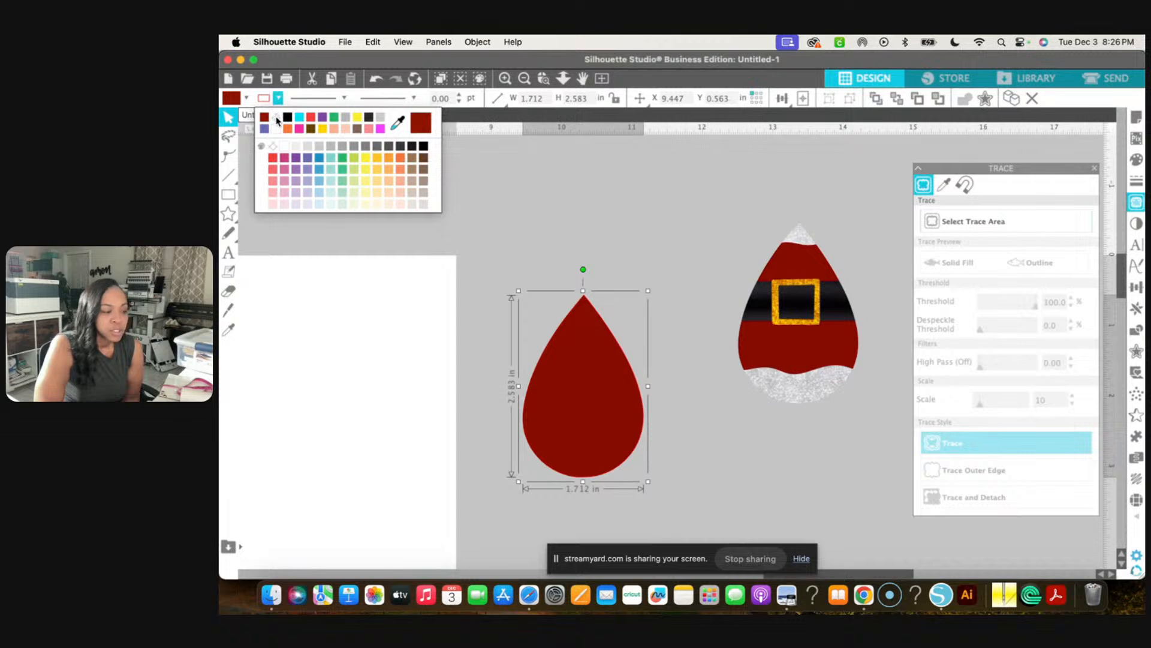
click(276, 117)
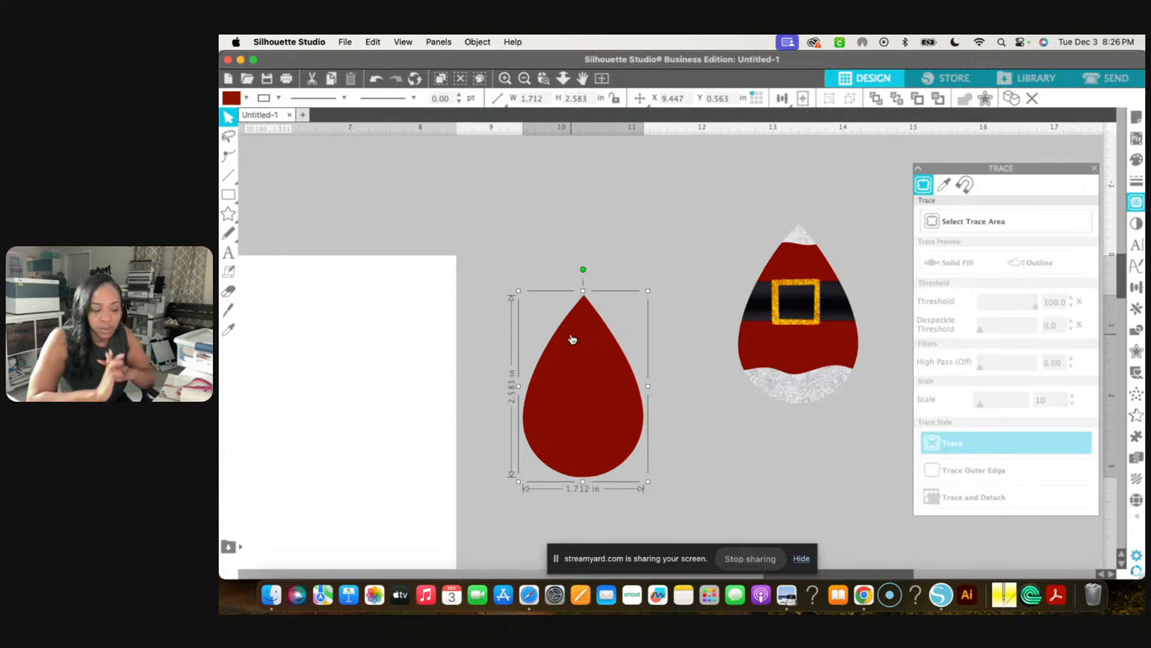
Move the solid red teardrop onto the page near its upper corner and shift the Santa-belt image down beside the page
drag(567, 367, 360, 344)
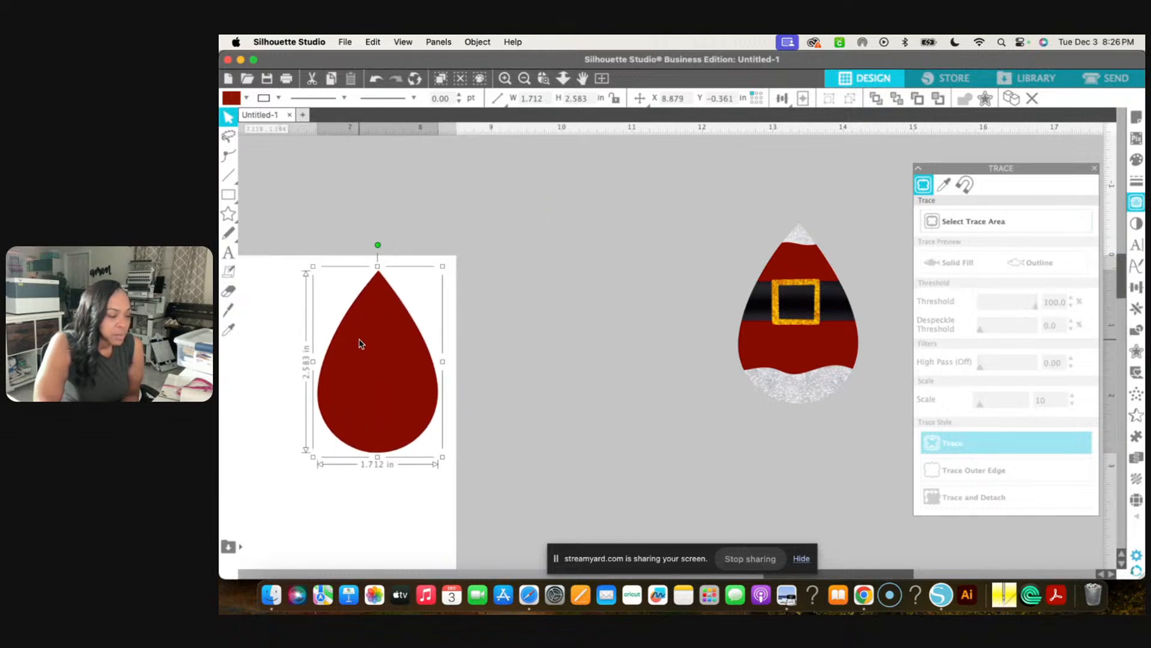
scroll(360, 343, left, 3)
click(870, 321)
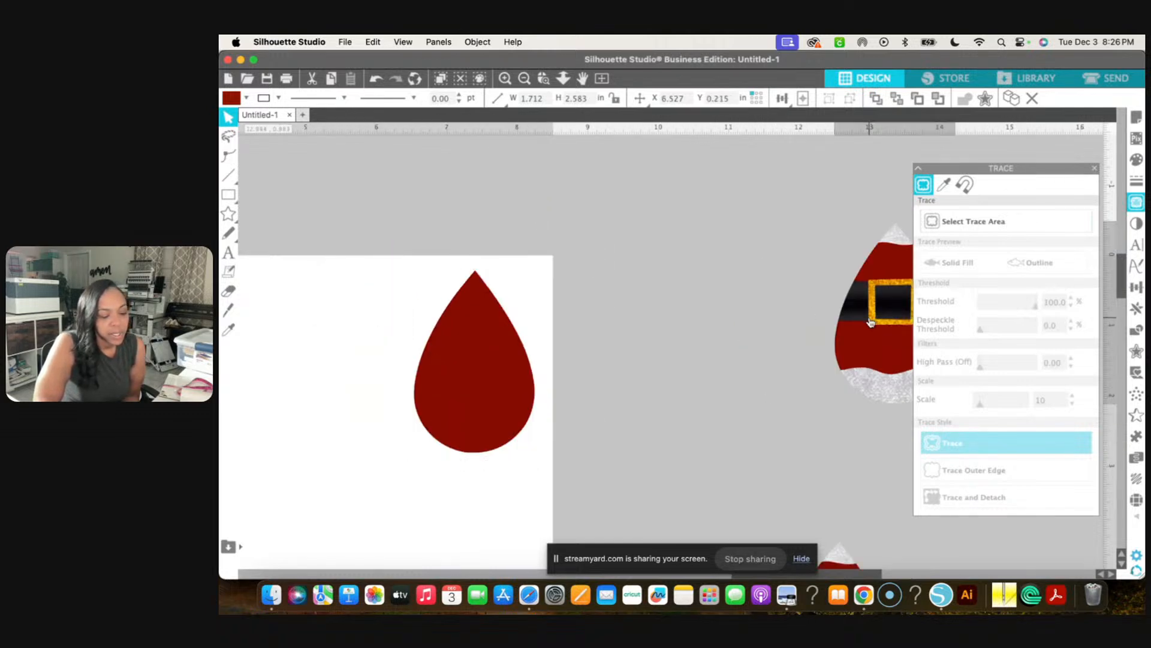
drag(870, 321, 747, 525)
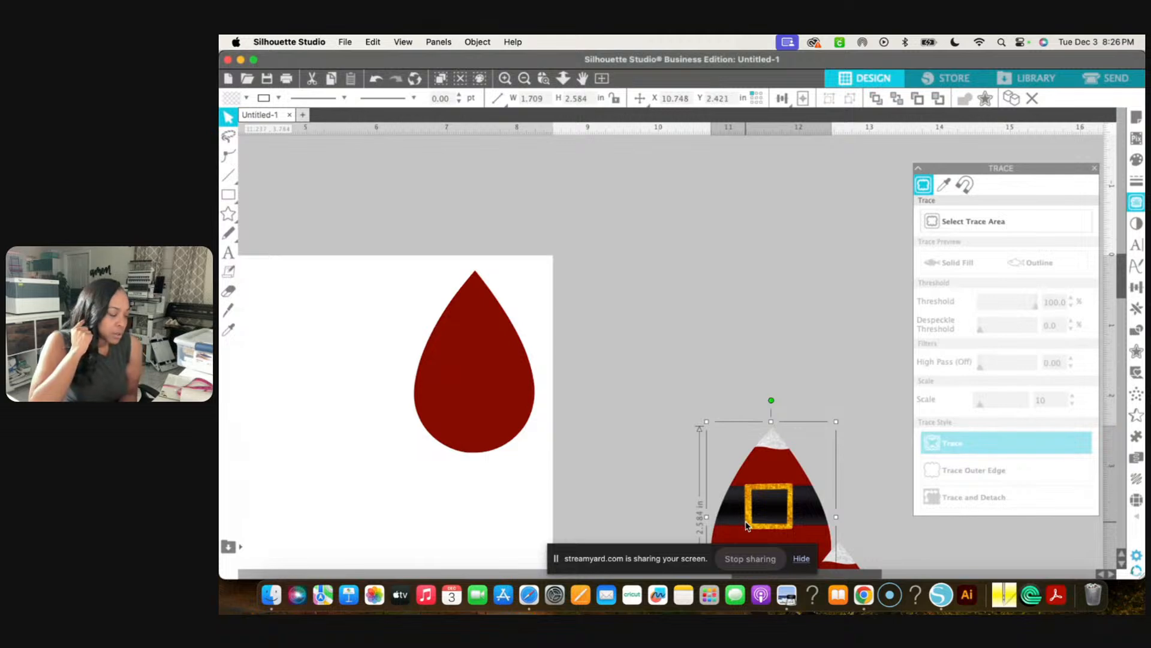
scroll(747, 525, left, 1)
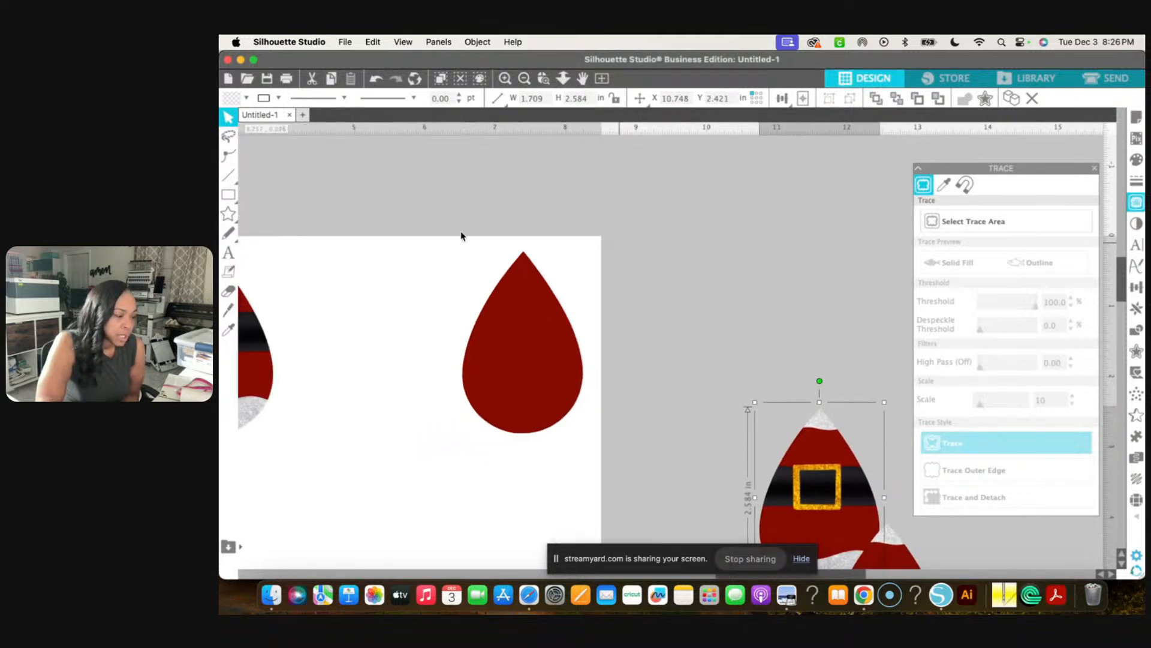
click(238, 204)
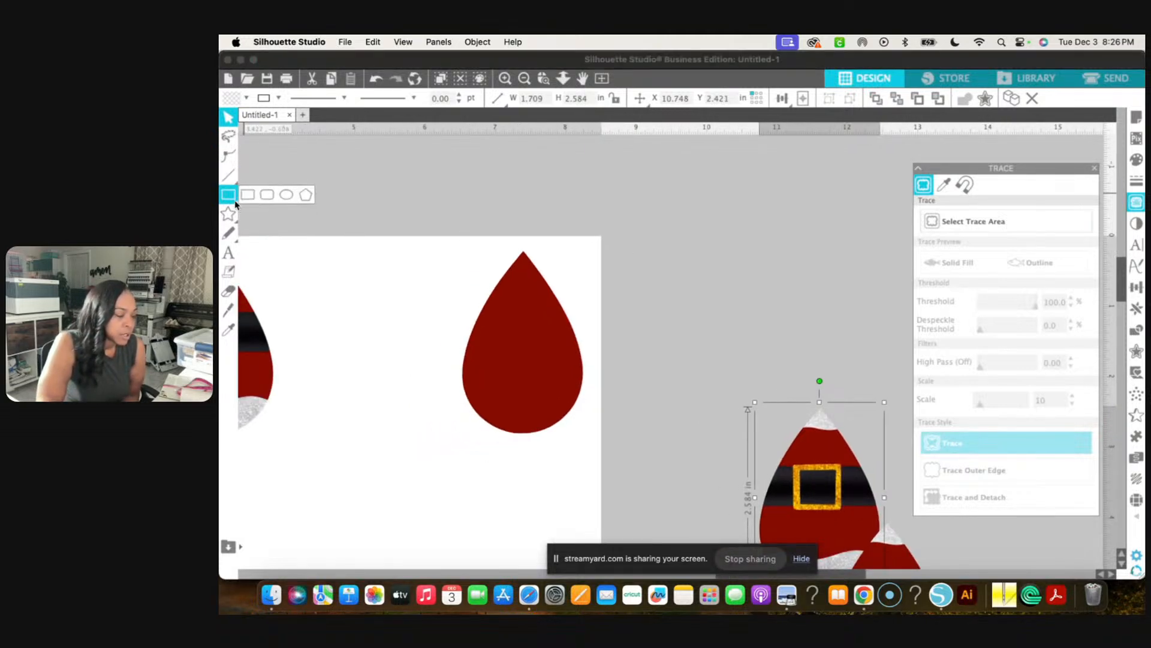
click(286, 196)
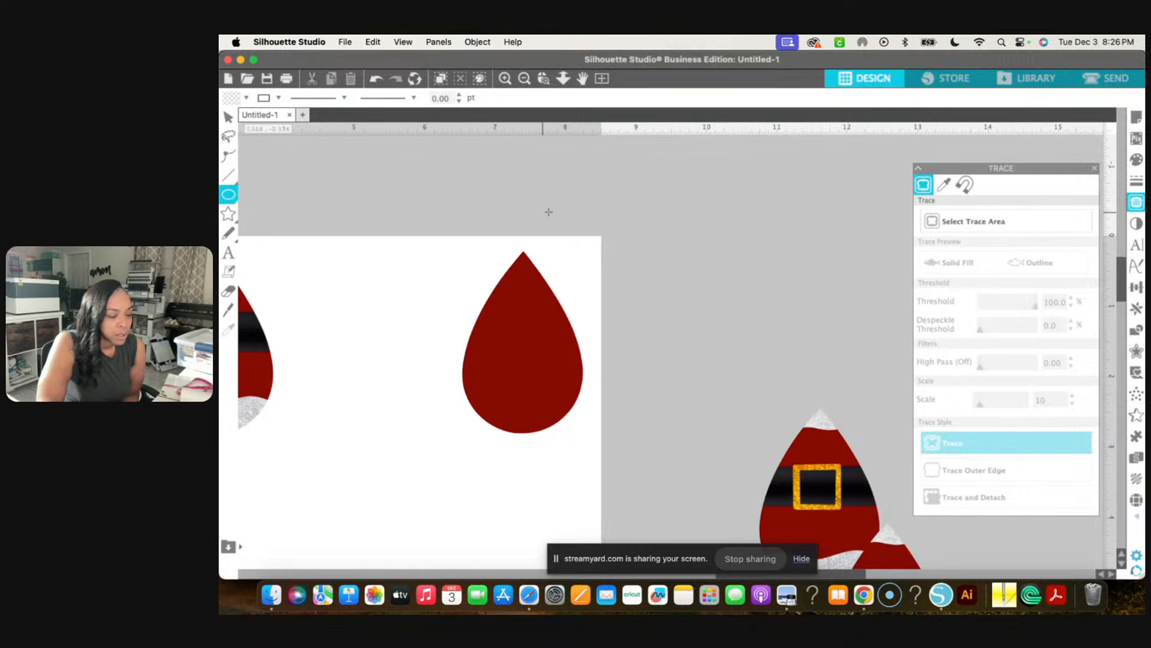
drag(582, 251, 587, 253)
key(Delete)
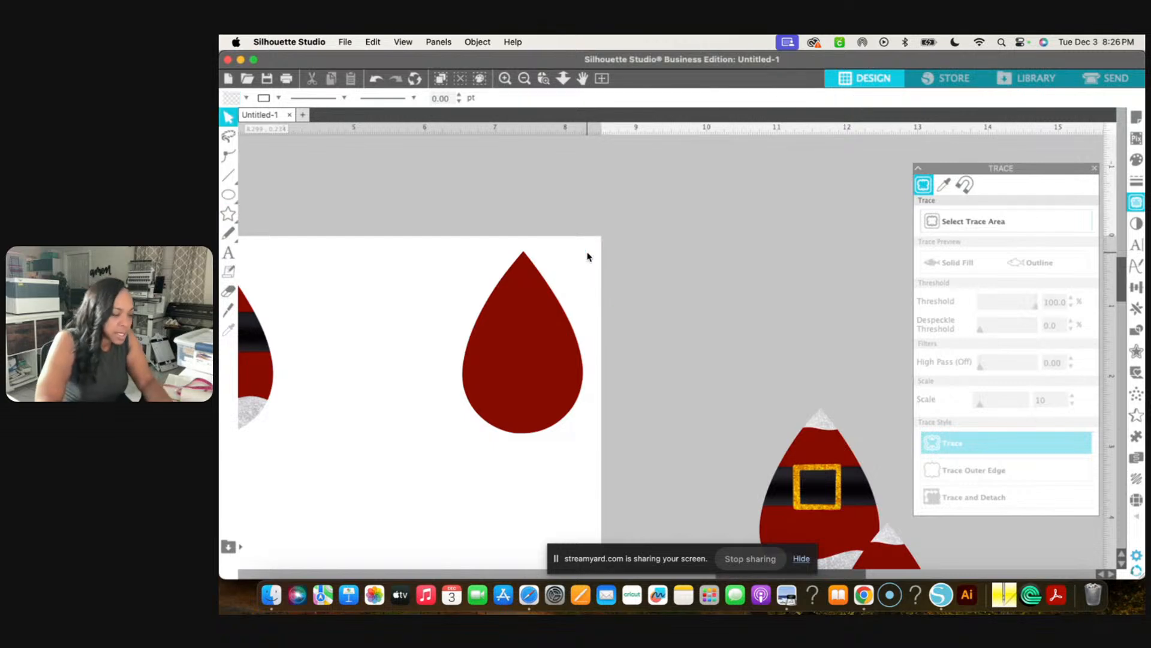
Draw a blue circle about 0.124 in across with the Ellipse tool and place it just below the red teardrop's tip
click(234, 195)
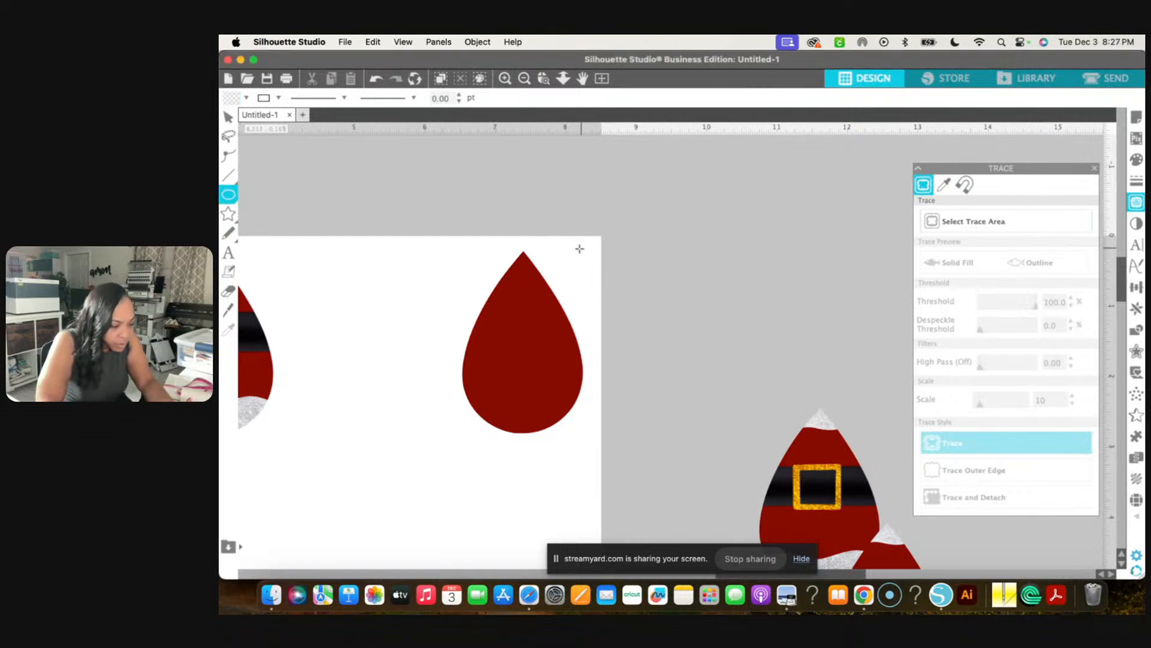
drag(577, 252, 587, 257)
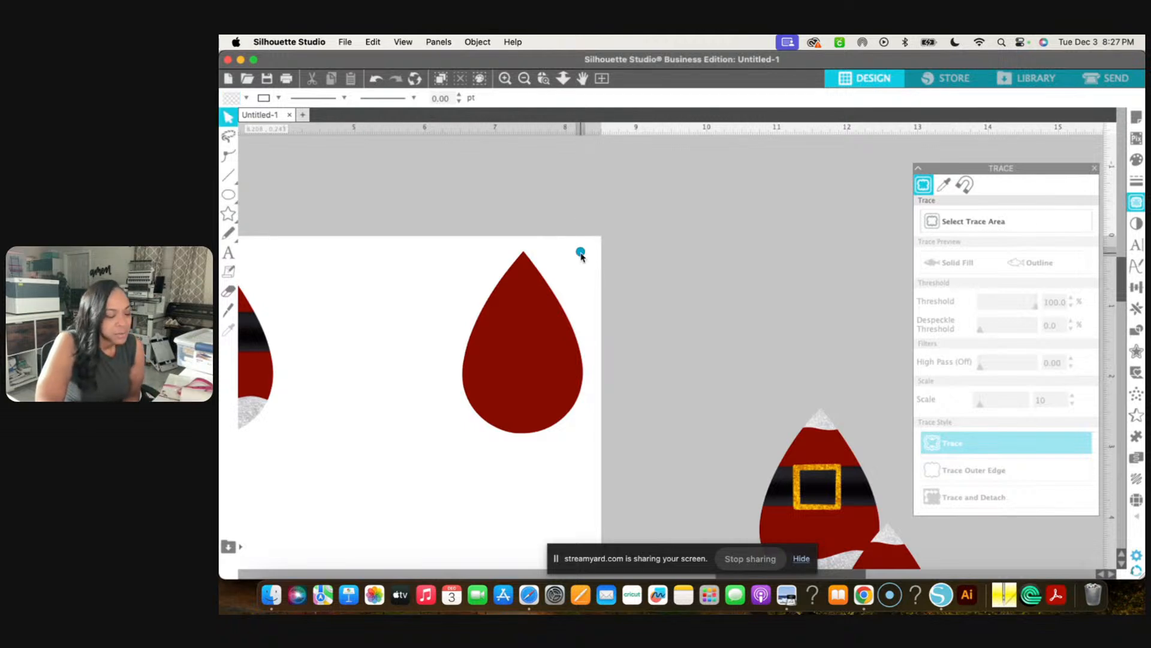
mouse_move(581, 256)
mouse_down()
mouse_move(526, 276)
mouse_move(524, 266)
mouse_up()
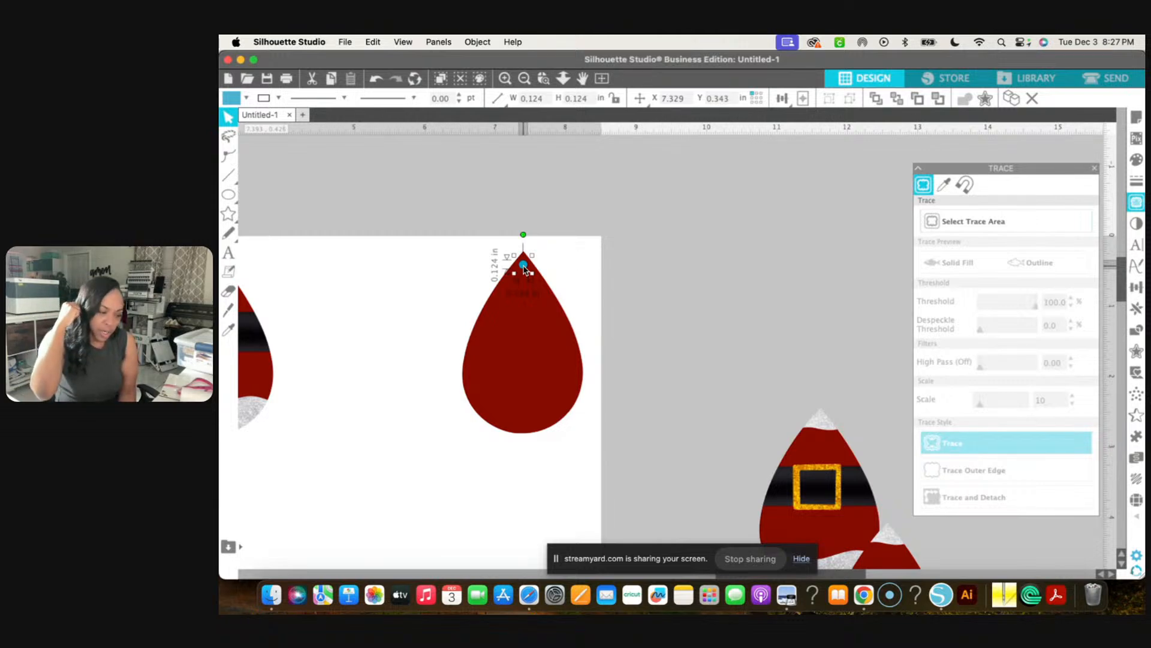
click(505, 79)
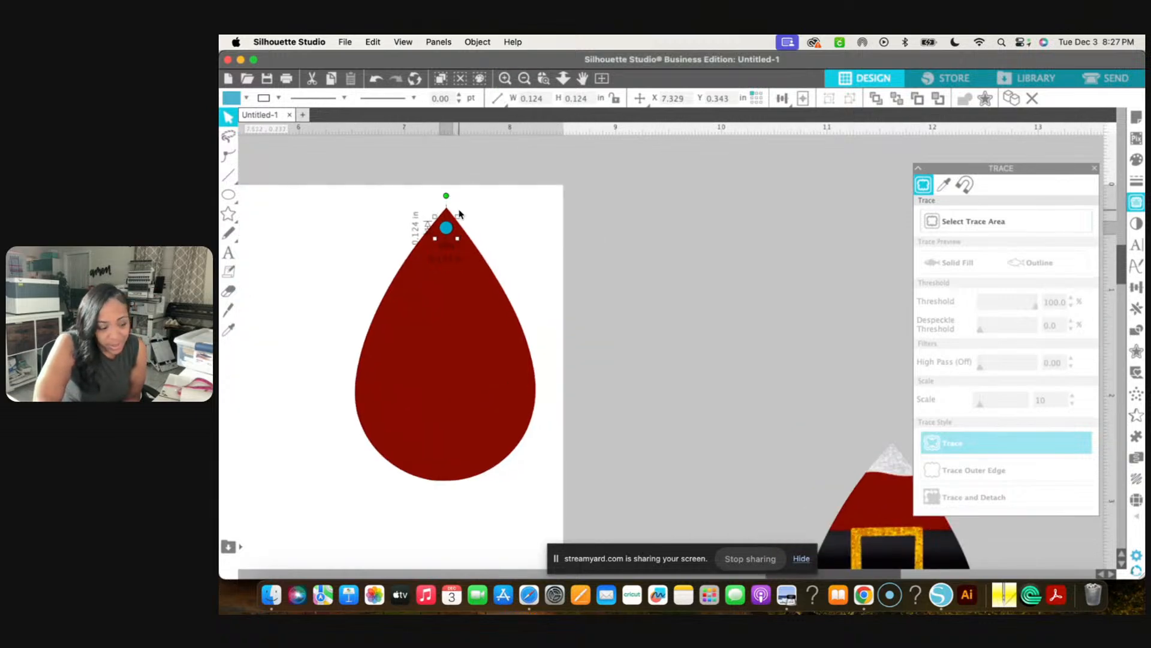
click(407, 193)
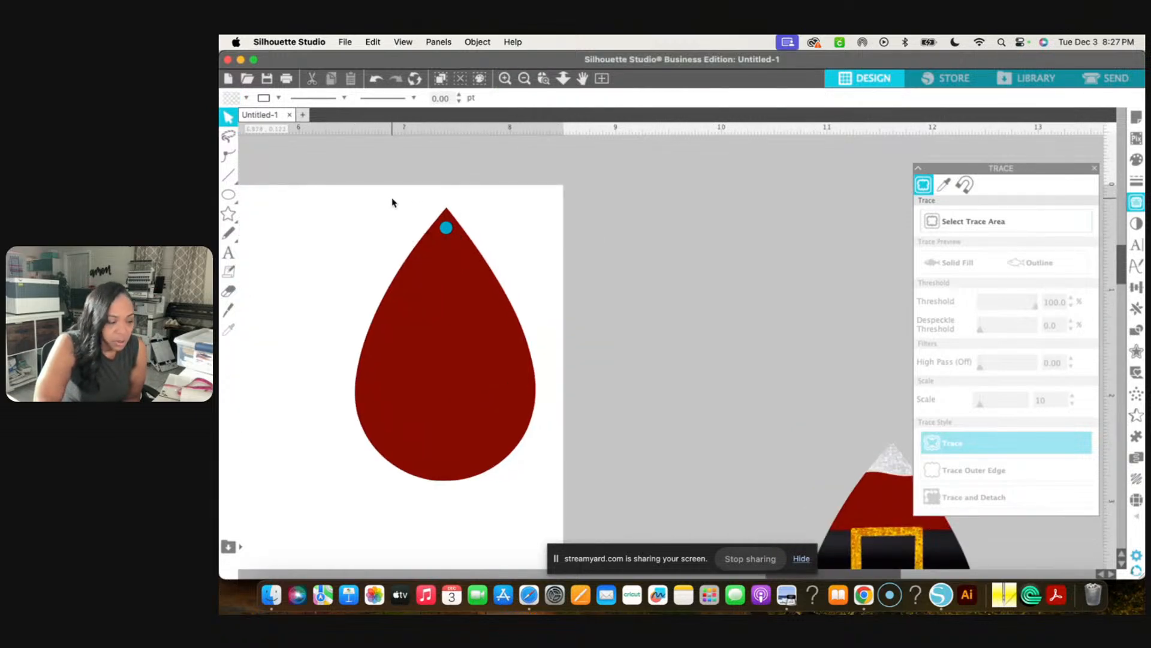
Select the red teardrop together with the blue circle and subtract the circle to cut the earring hole
click(522, 82)
drag(448, 216, 589, 445)
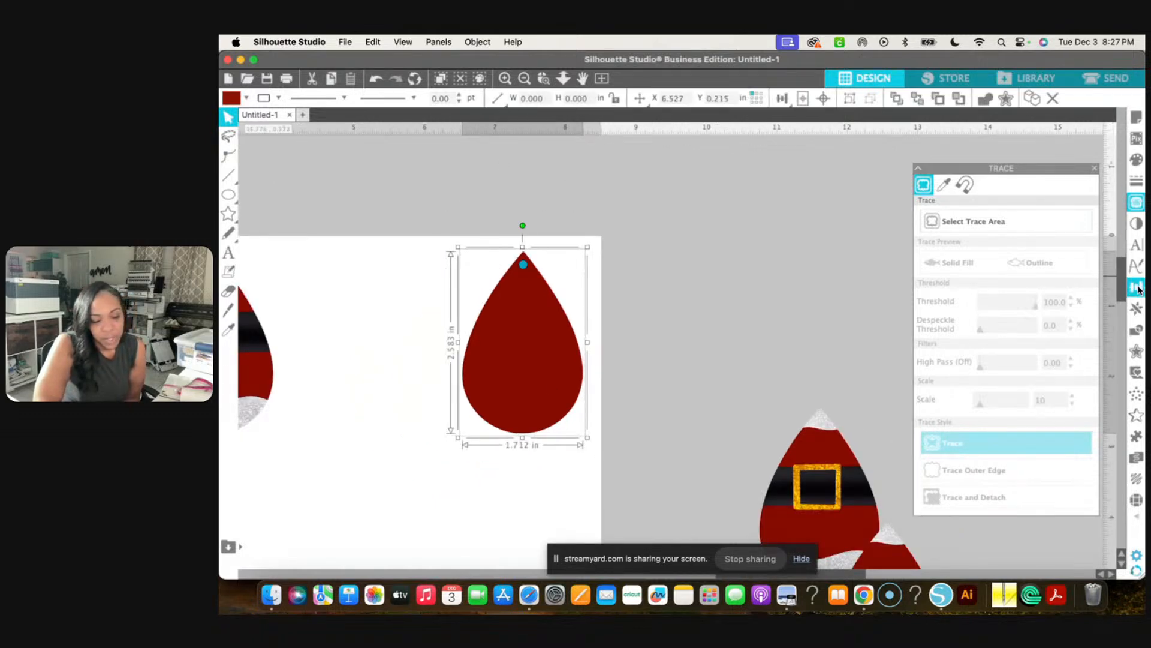
click(1136, 334)
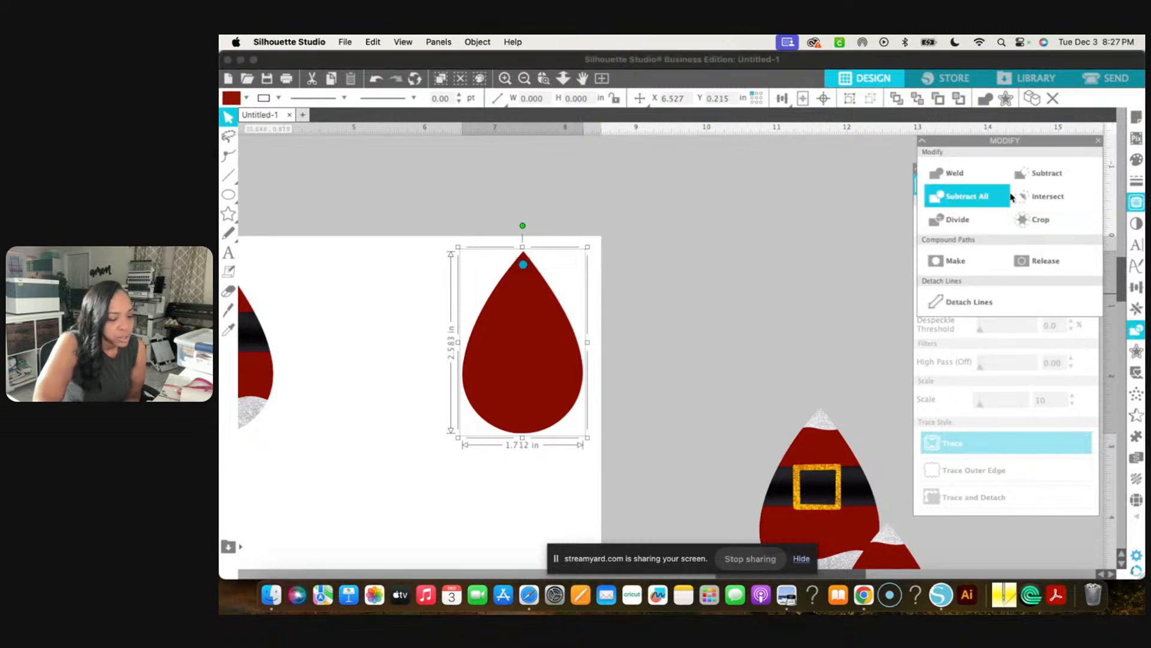
click(1034, 175)
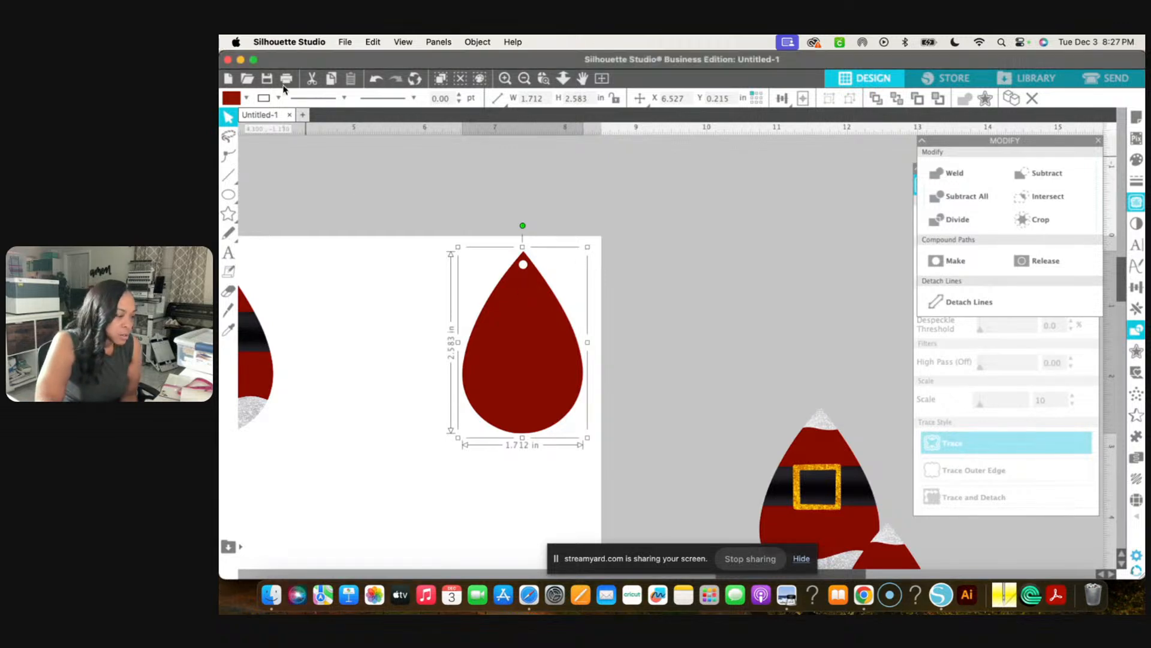
Make the punched teardrop's fill transparent and set its line color to red
click(246, 99)
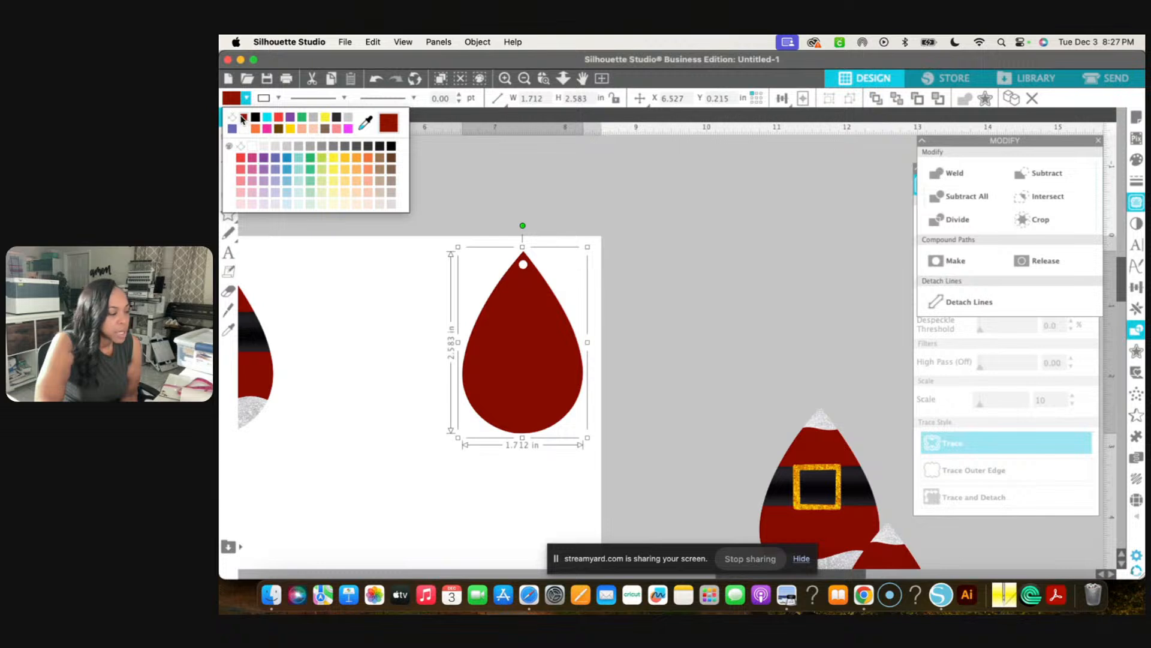
click(234, 120)
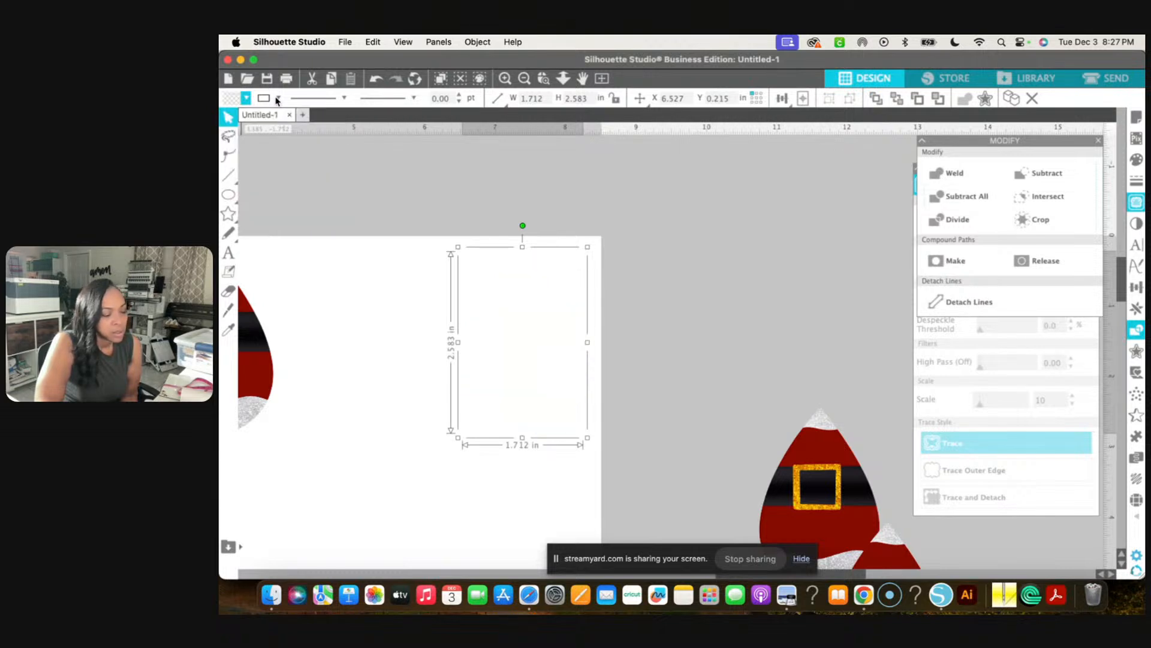
click(278, 99)
click(309, 120)
click(671, 275)
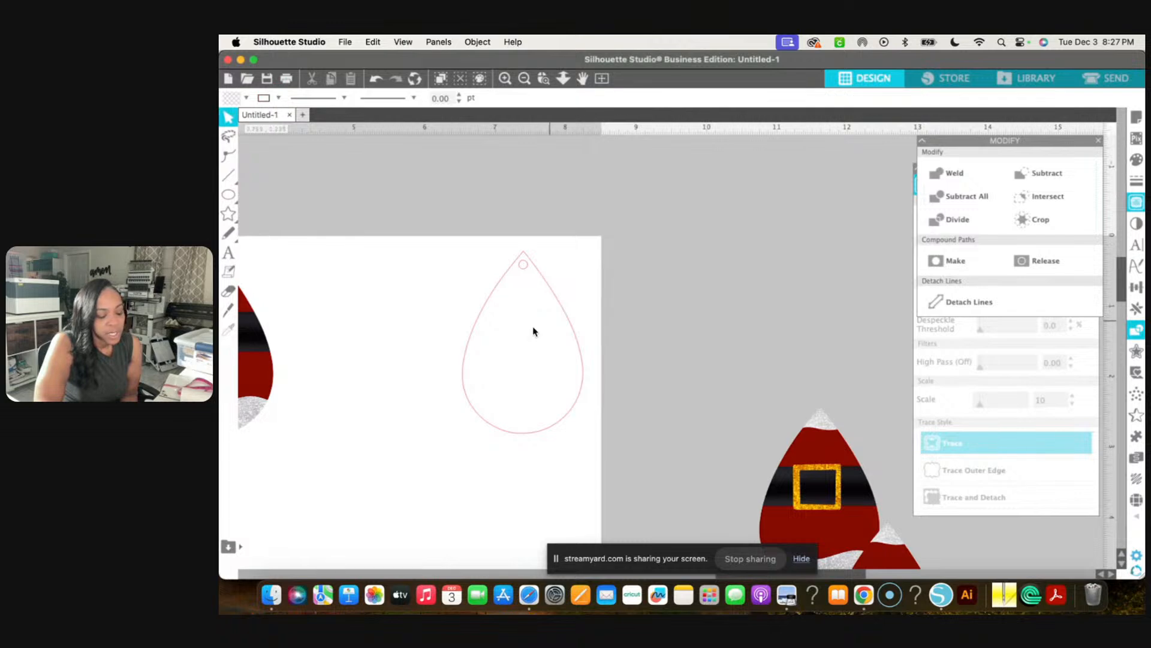
Duplicate the red teardrop outline beside the original and nudge the original outline slightly down
scroll(534, 331, left, 5)
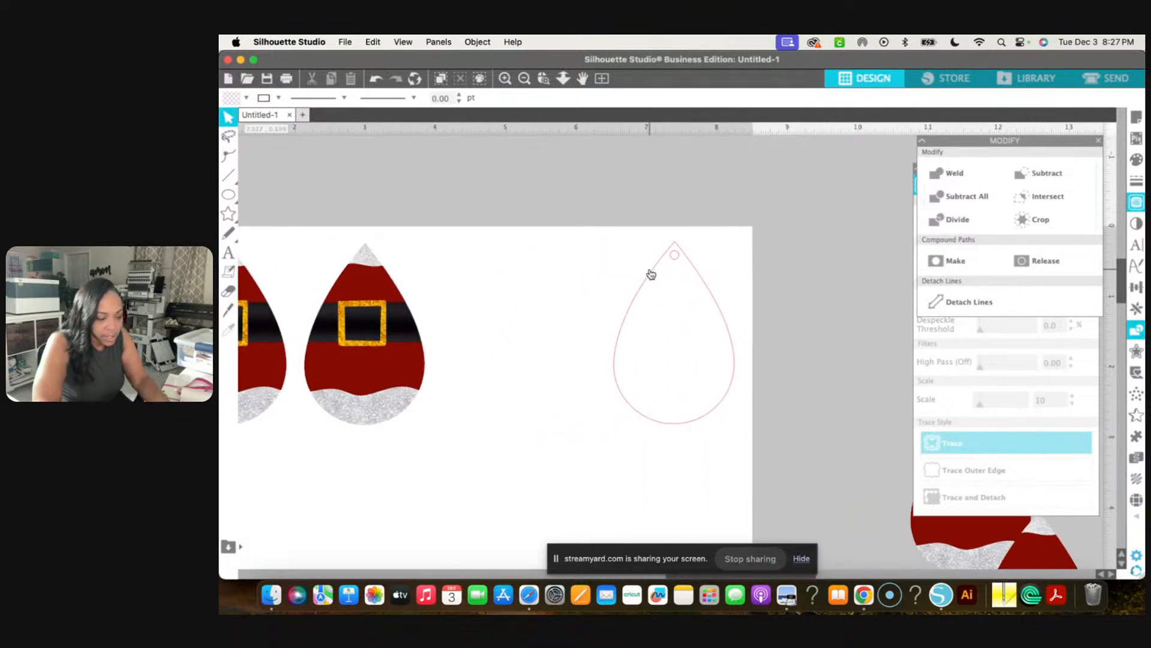
click(651, 274)
alt+drag(653, 271, 507, 274)
scroll(506, 275, left, 2)
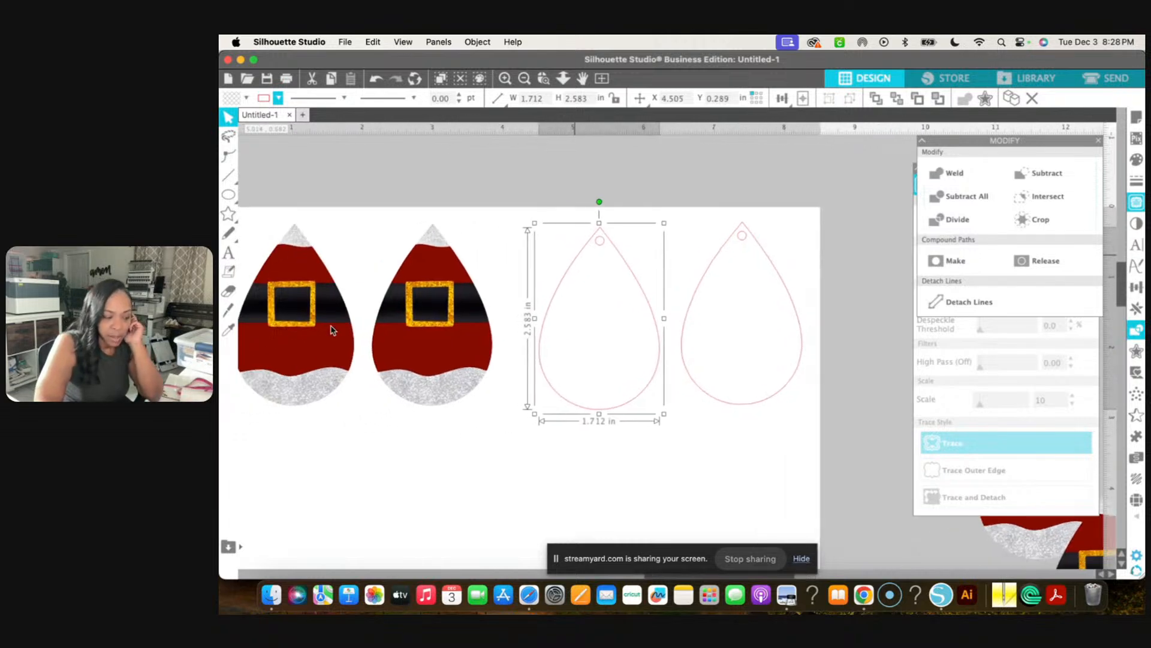
scroll(355, 326, left, 2)
drag(750, 260, 748, 267)
click(691, 265)
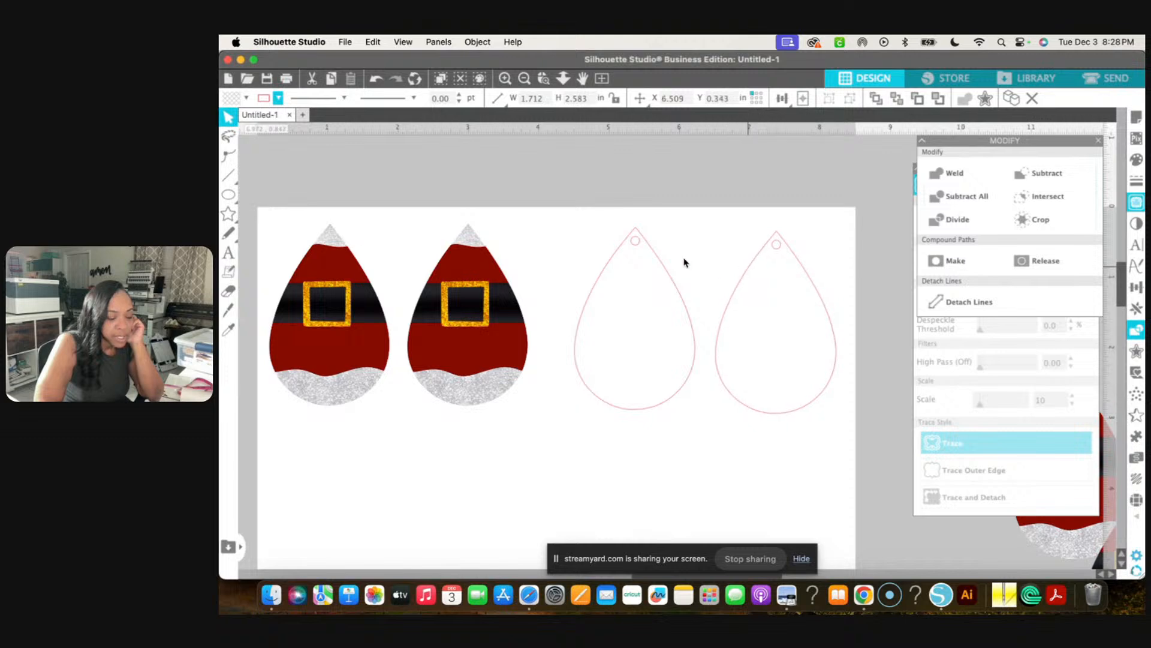
Delete the duplicated outline, then move the remaining teardrop outline closer to the two Santa-belt teardrops and select it
click(666, 276)
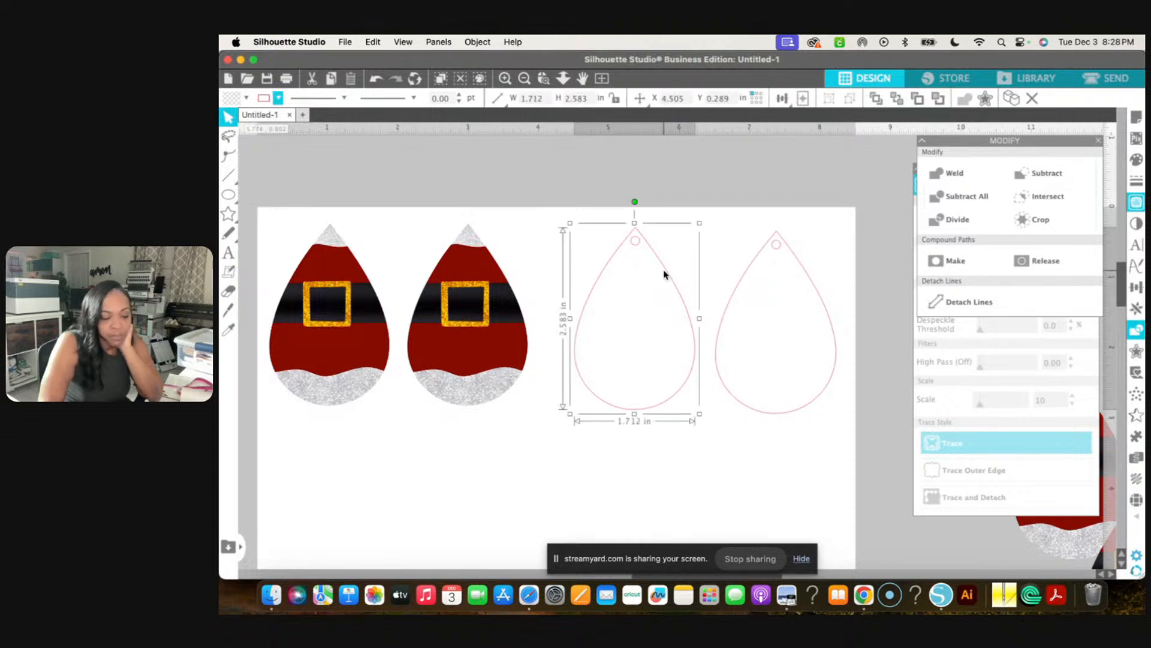
key(Delete)
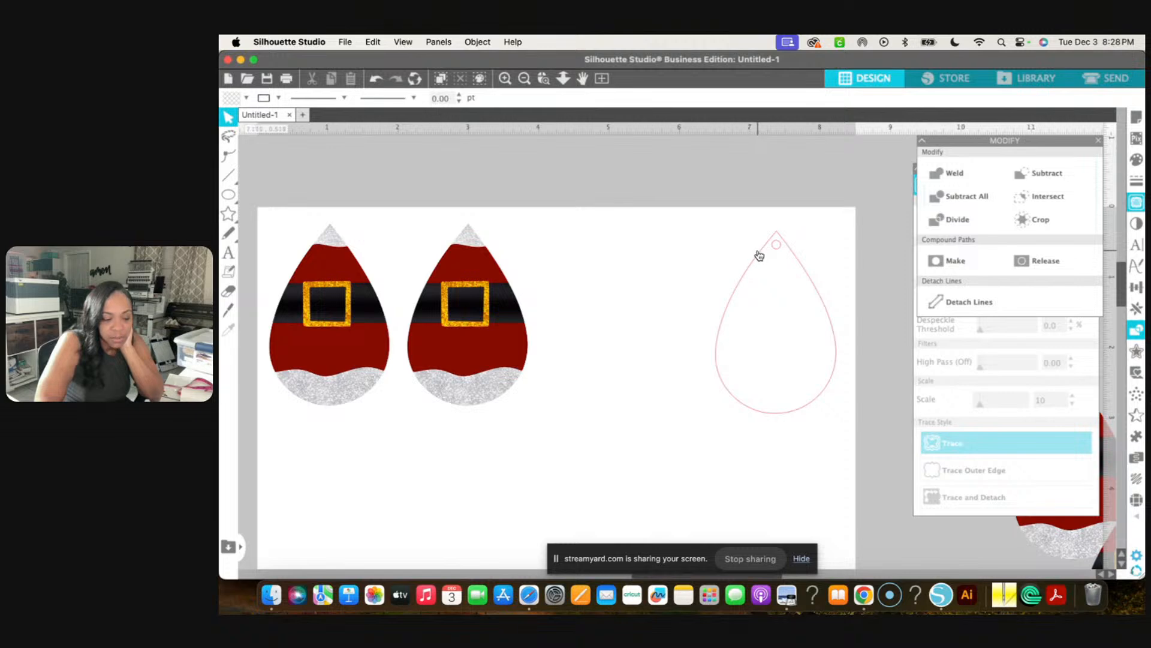
drag(759, 255, 631, 254)
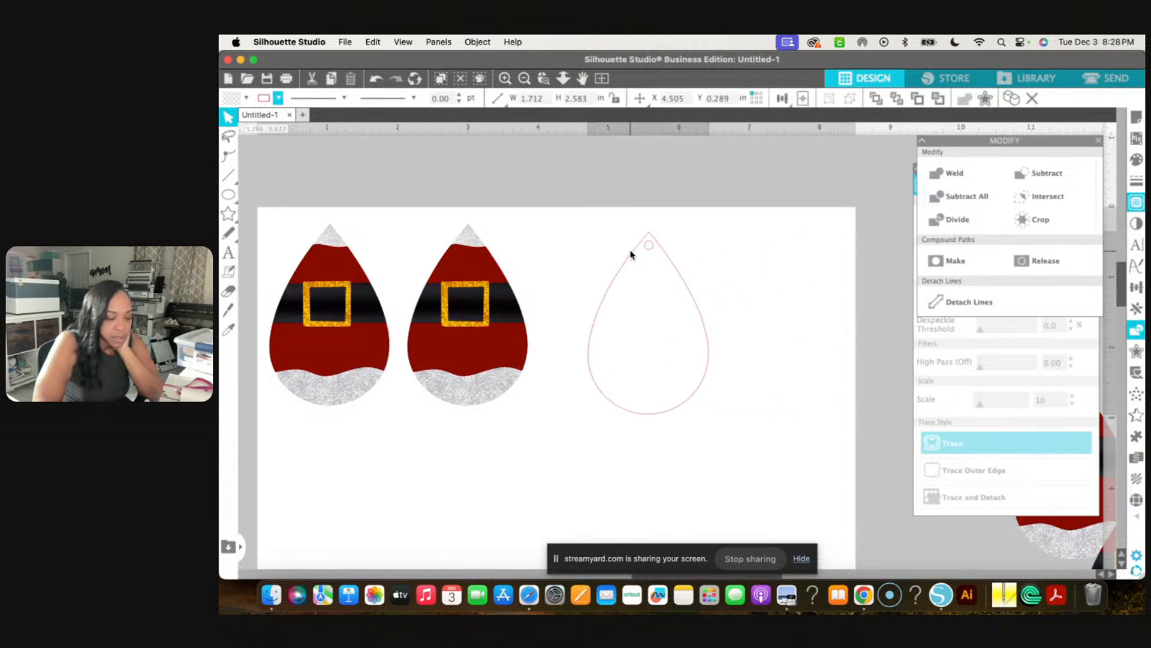
click(630, 253)
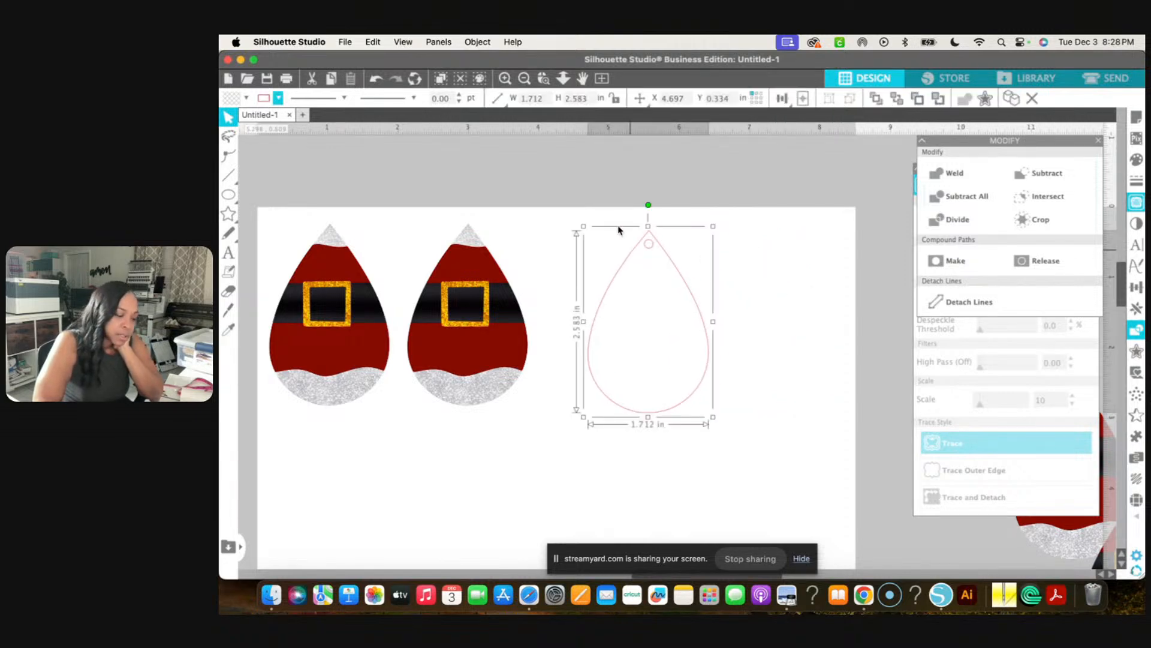
Start saving the selected outline to the hard drive, with Documents as the folder and SVG as the format
click(346, 42)
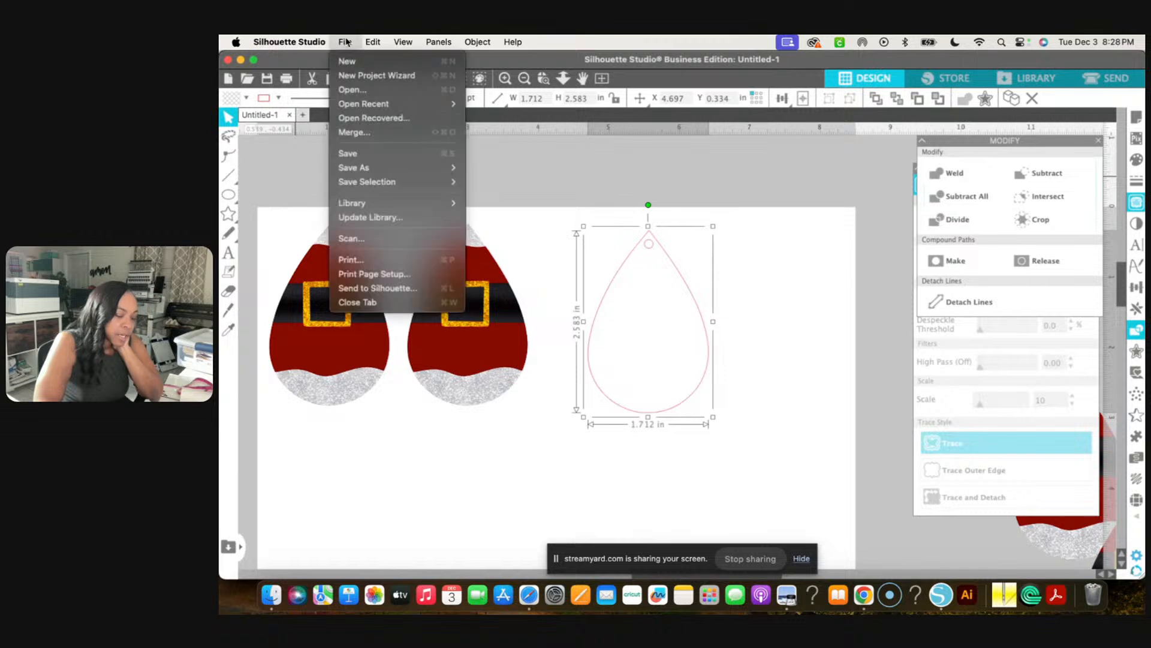
mouse_move(379, 184)
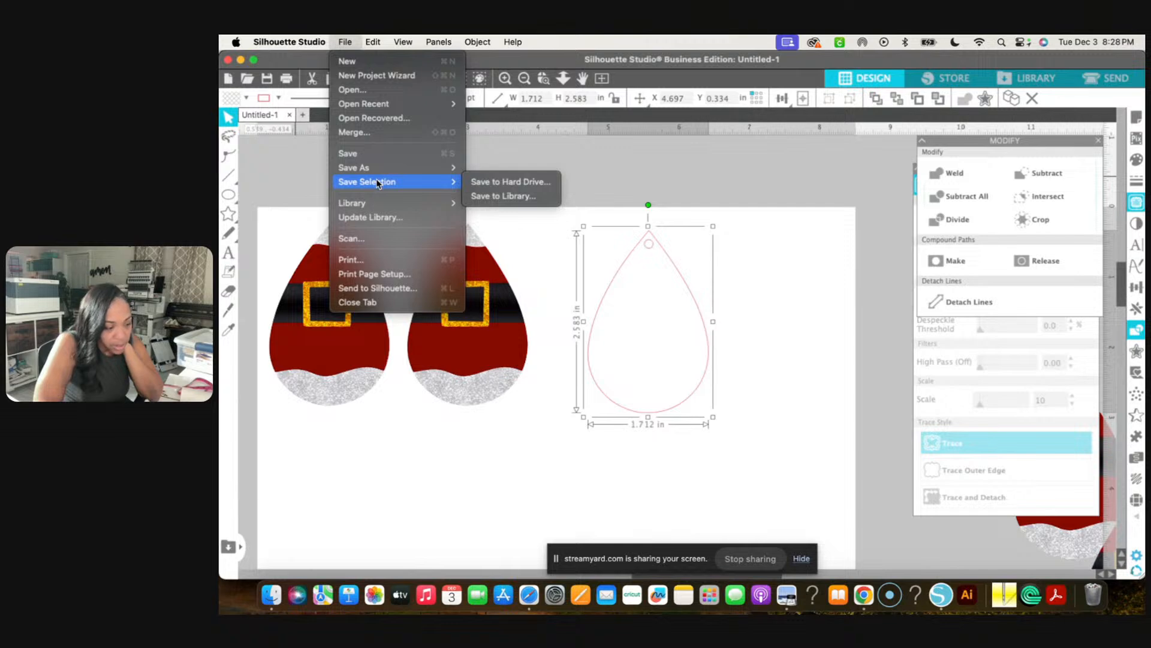
click(523, 182)
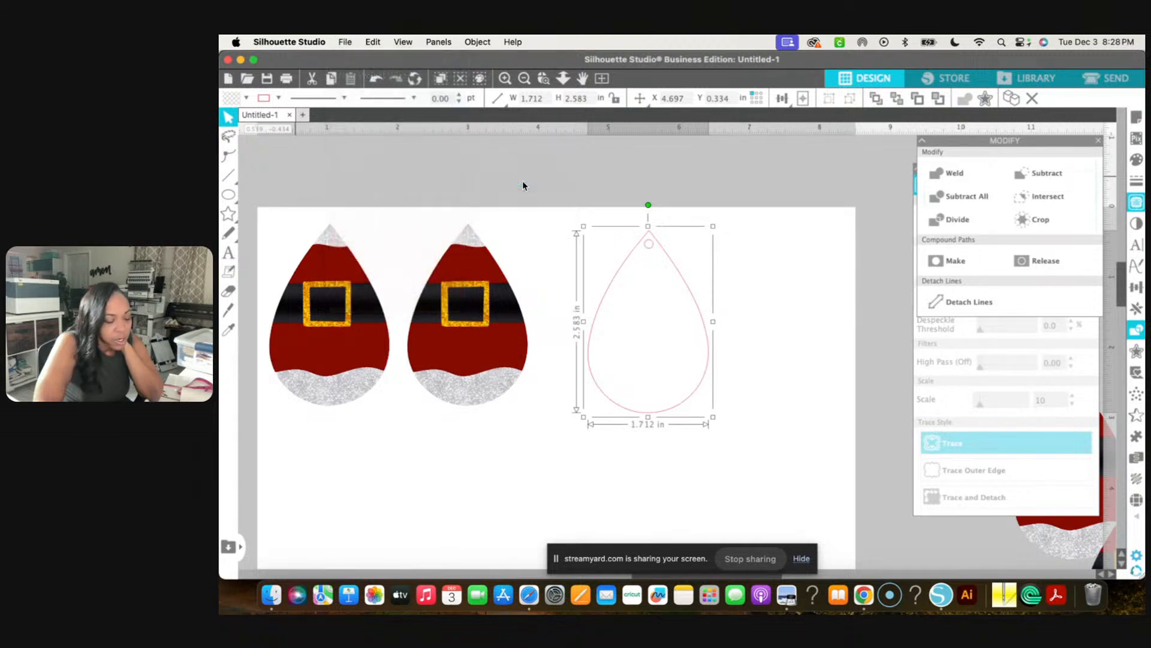
drag(574, 128, 779, 83)
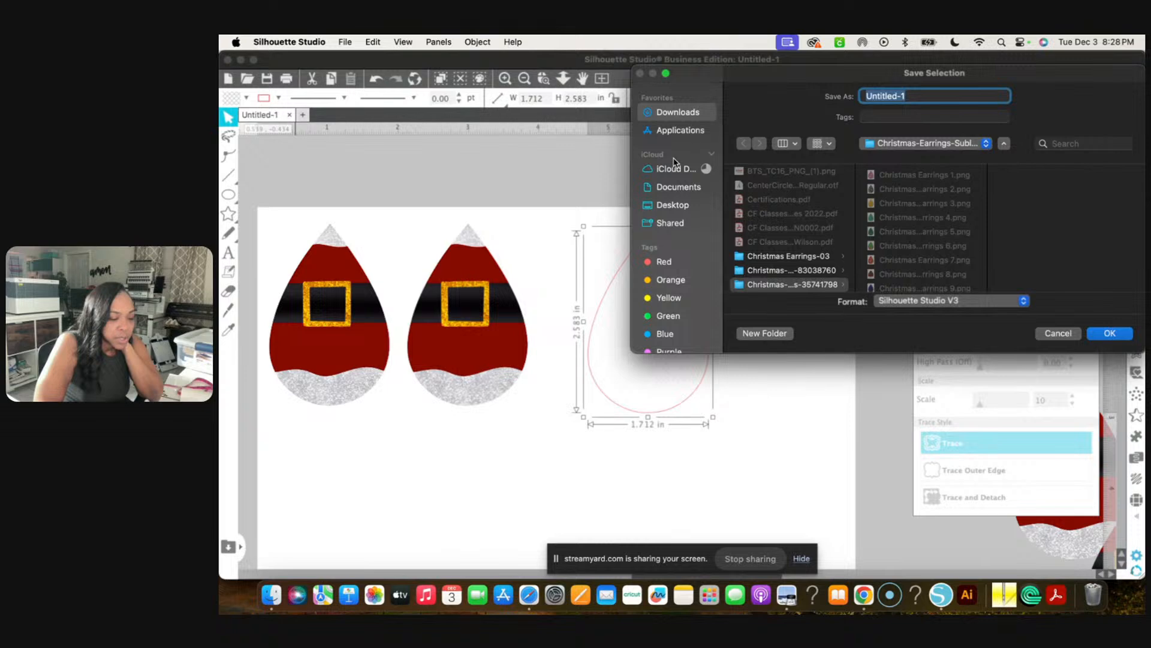
scroll(675, 193, down, 1)
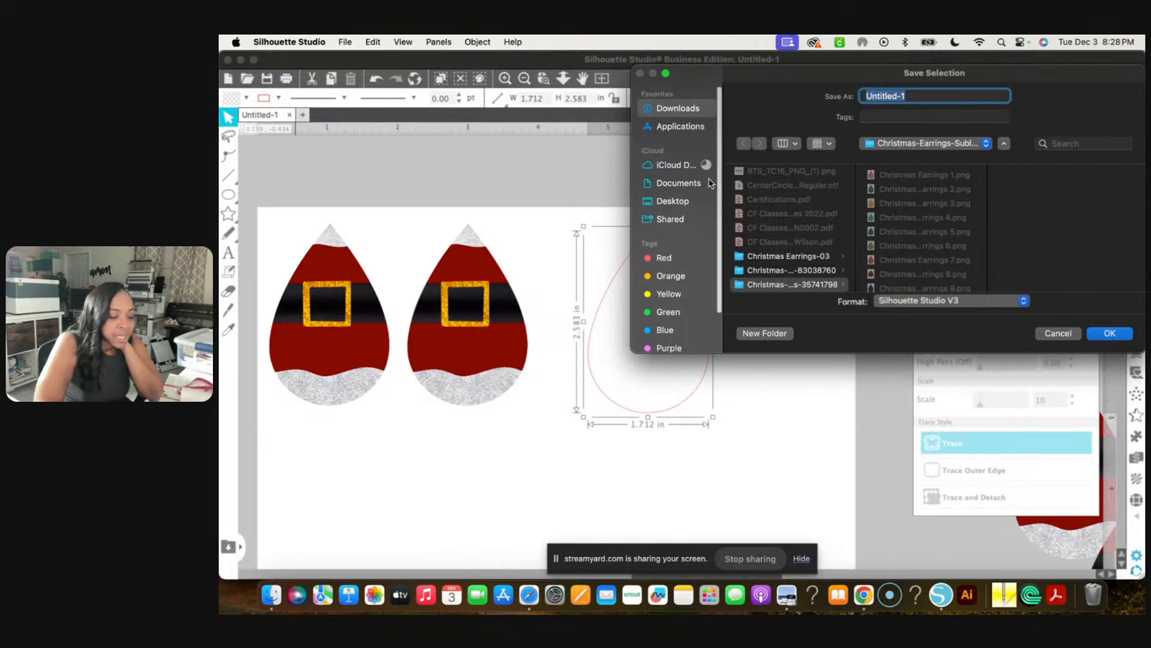
click(673, 187)
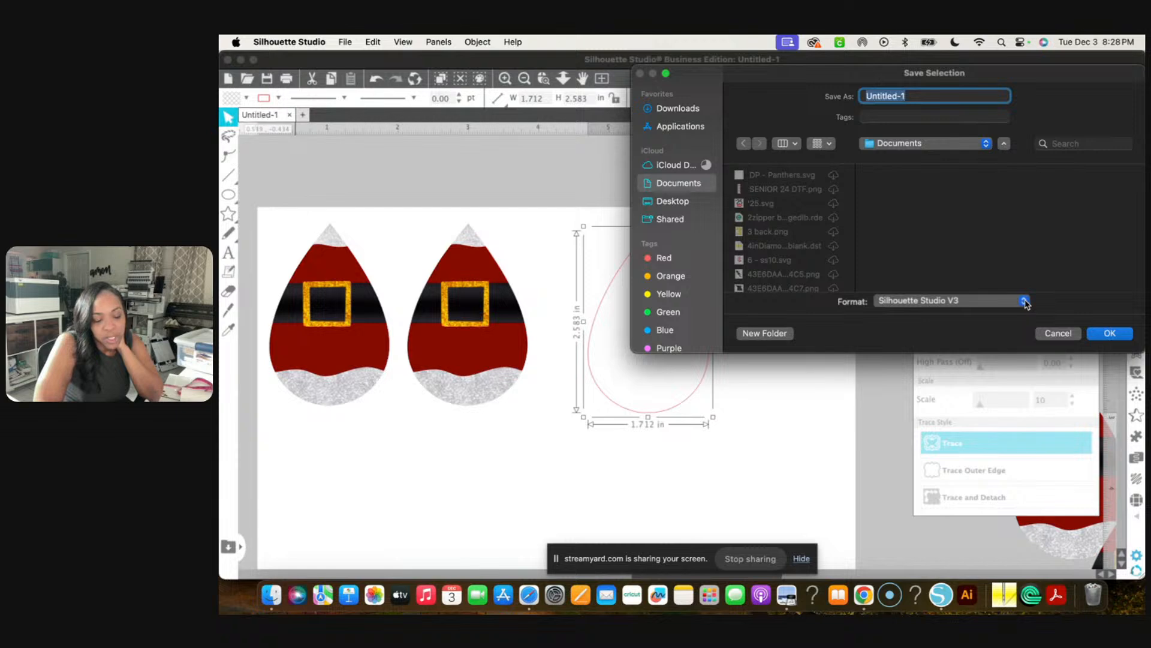
click(1024, 302)
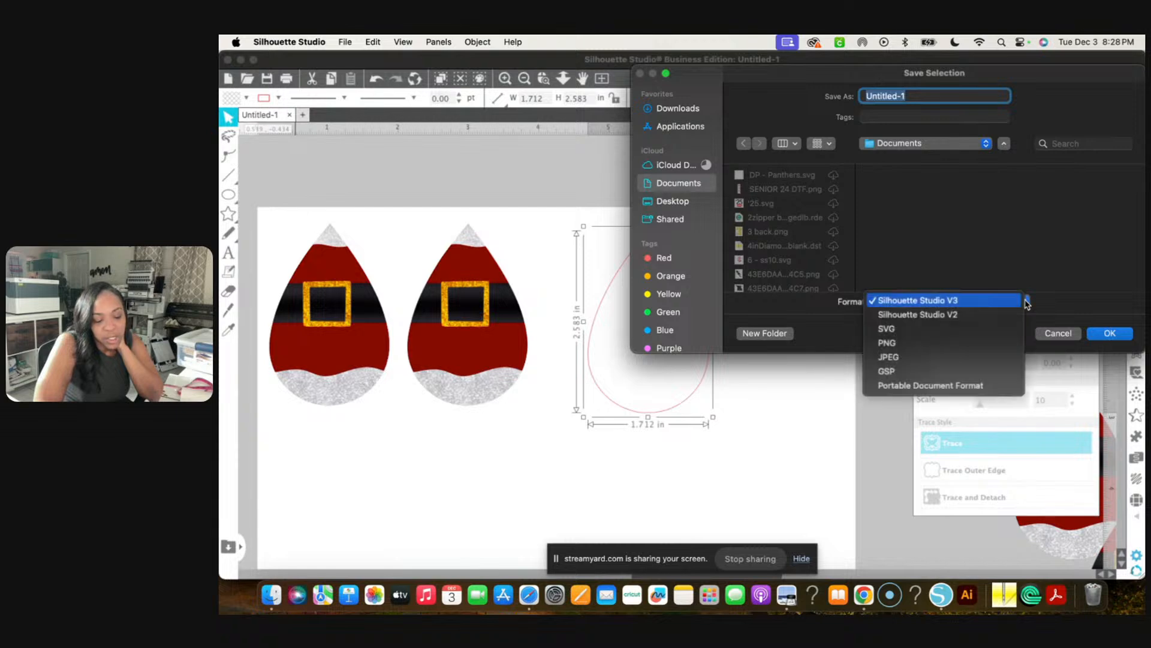
click(1007, 329)
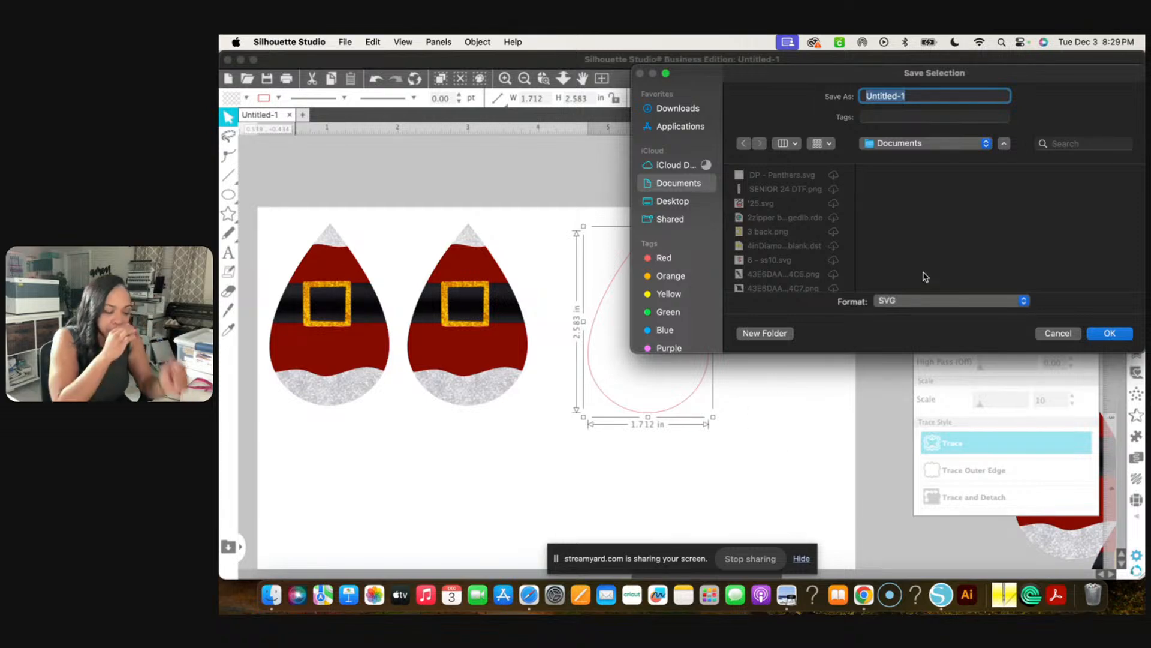
Name the selection file "Santa Laser Earrings 1.712W x 2.583H" and save it
text(Santa )
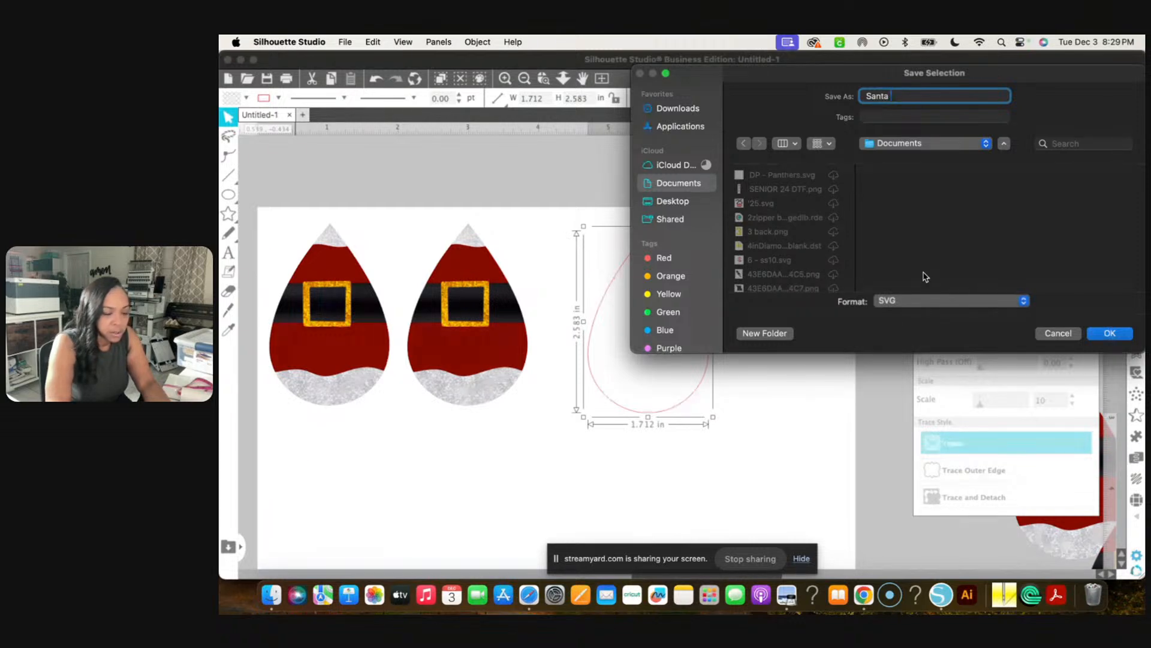
text(Laser E)
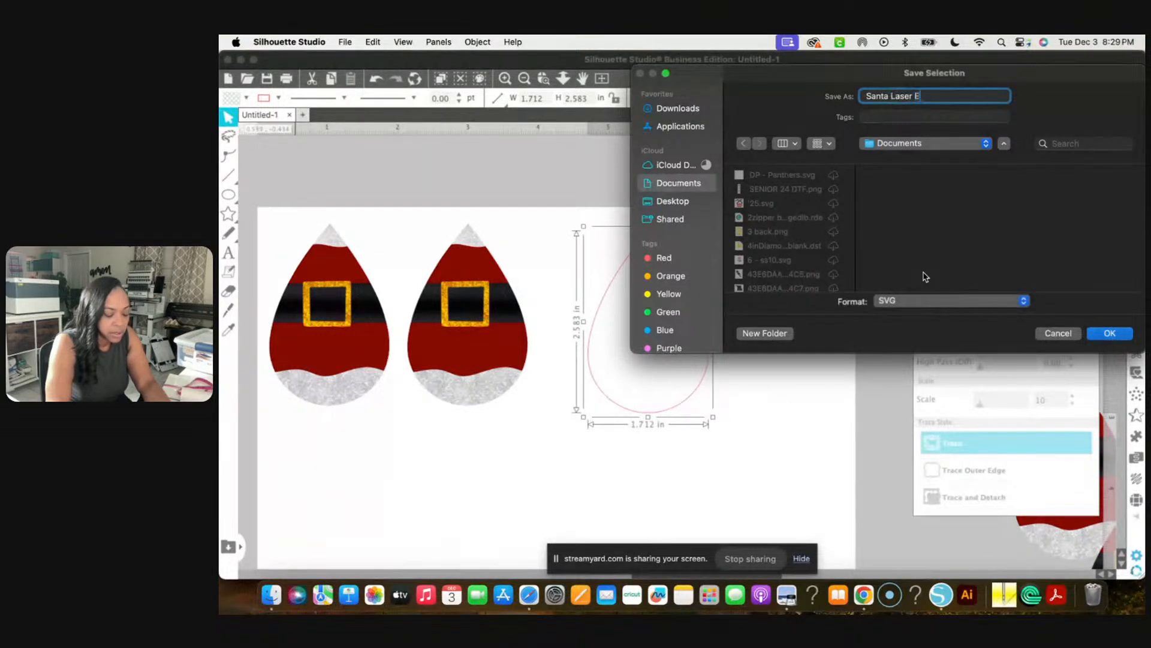
text(ar)
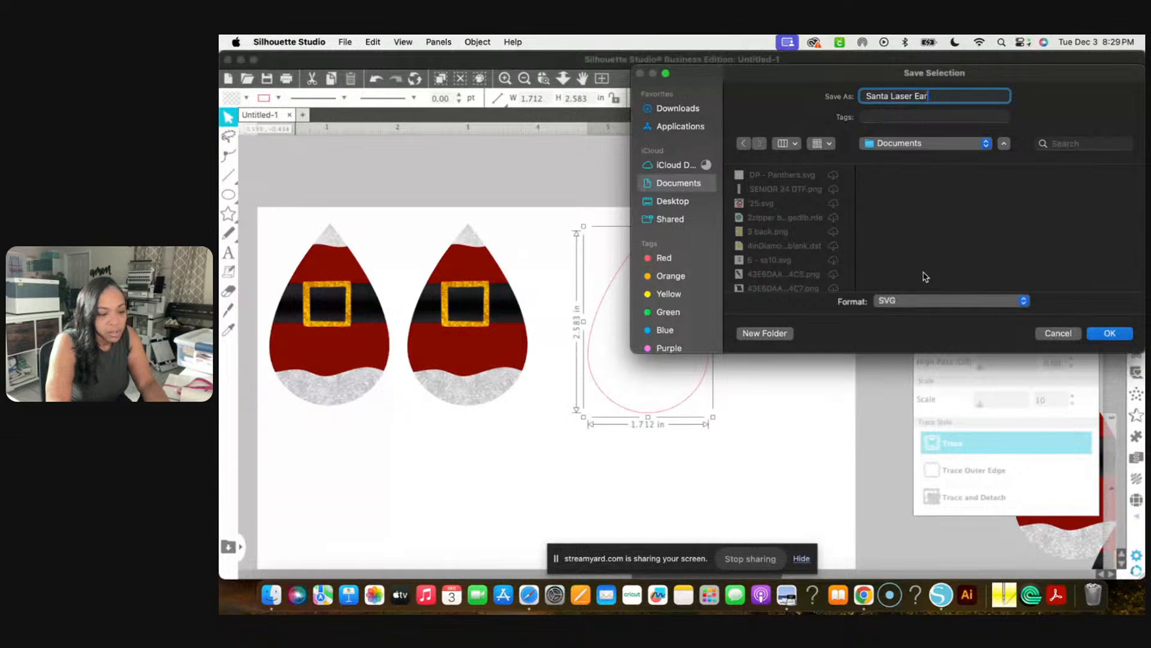
text(rings)
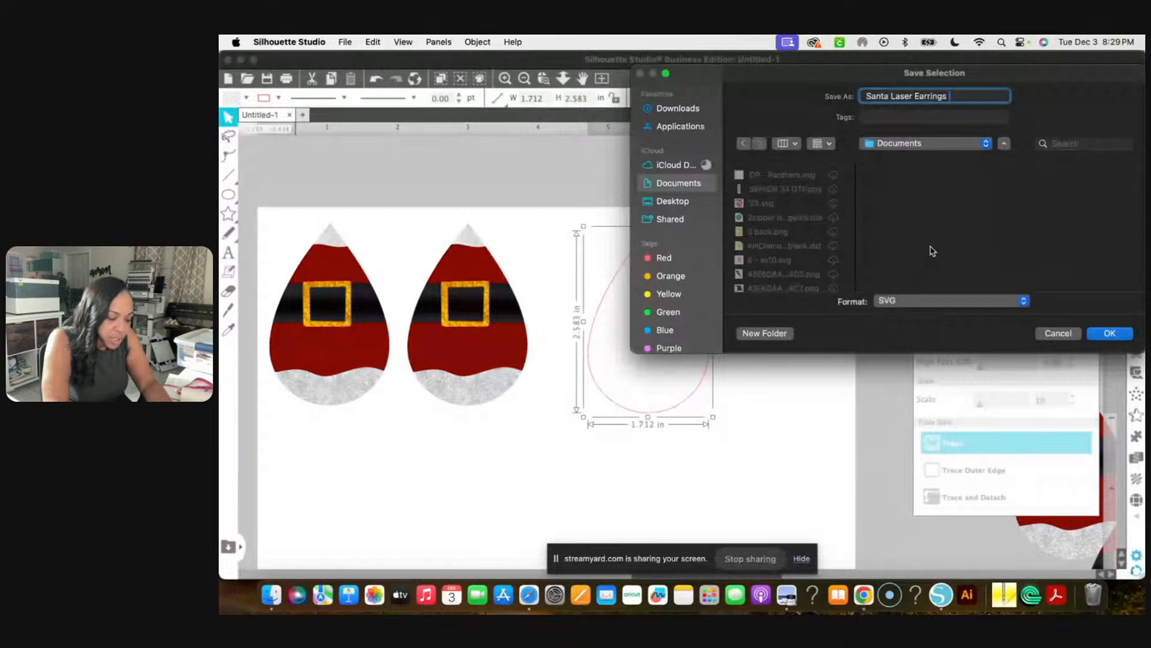
text(1.)
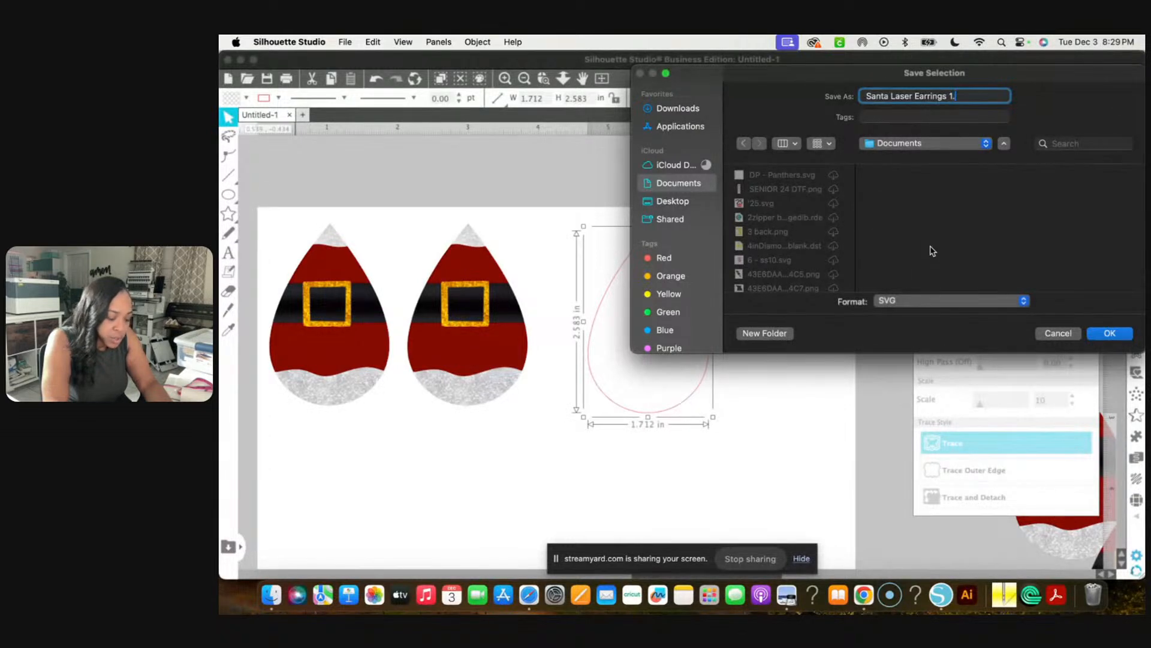
text(7)
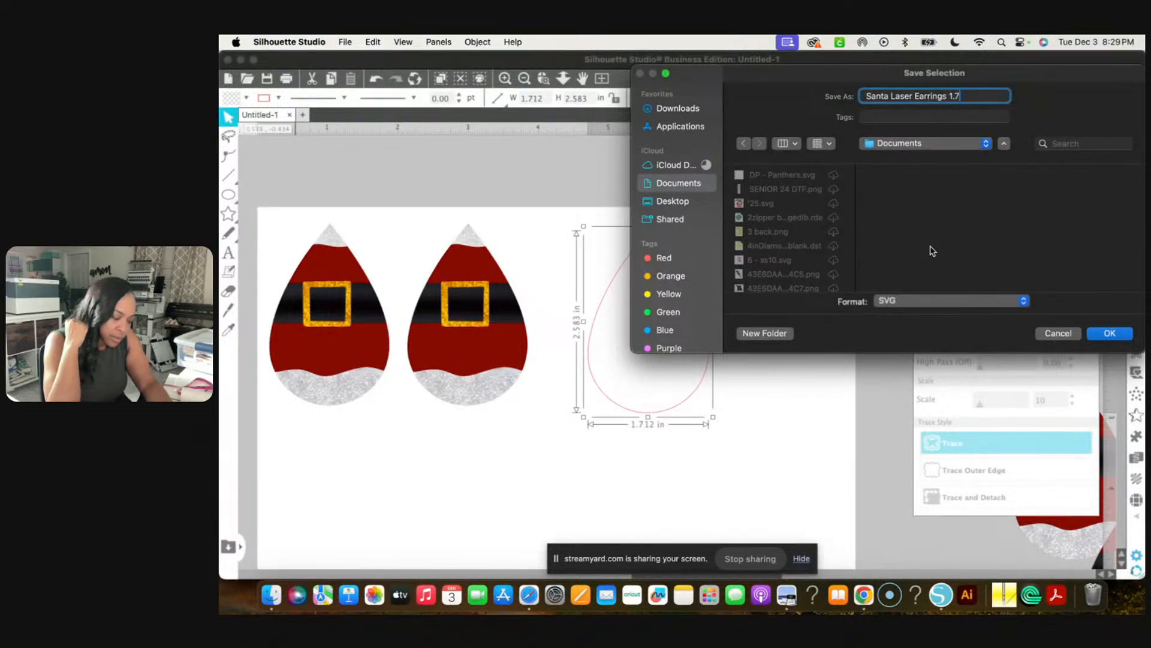
text(12W.)
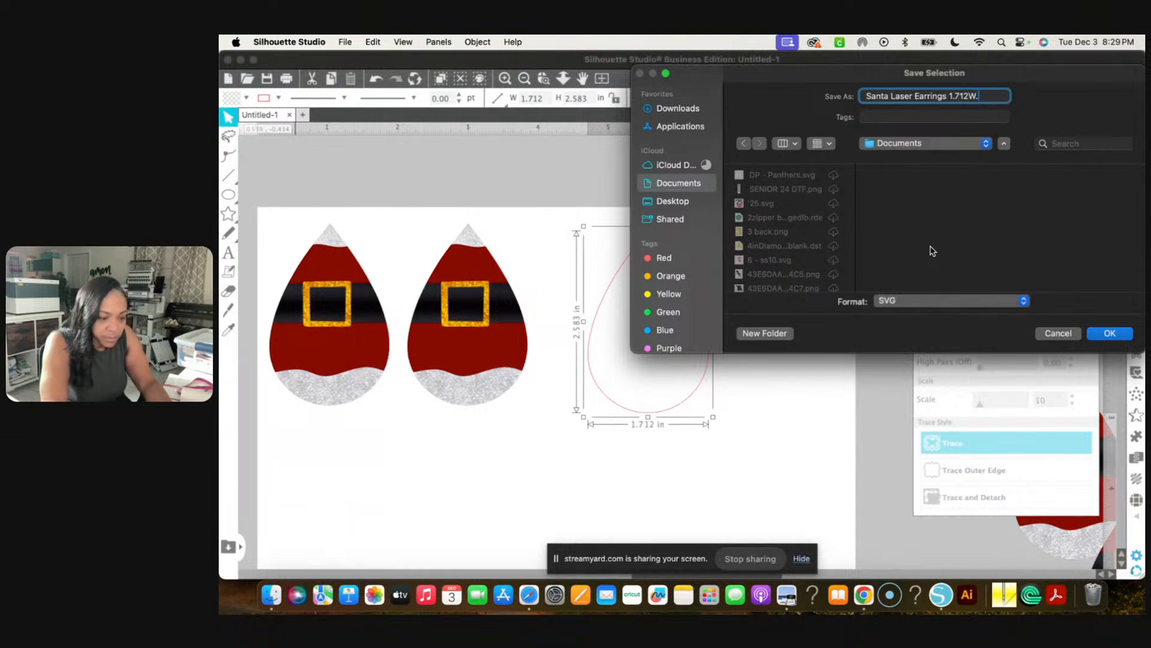
key(BackSpace)
text( x 2.58)
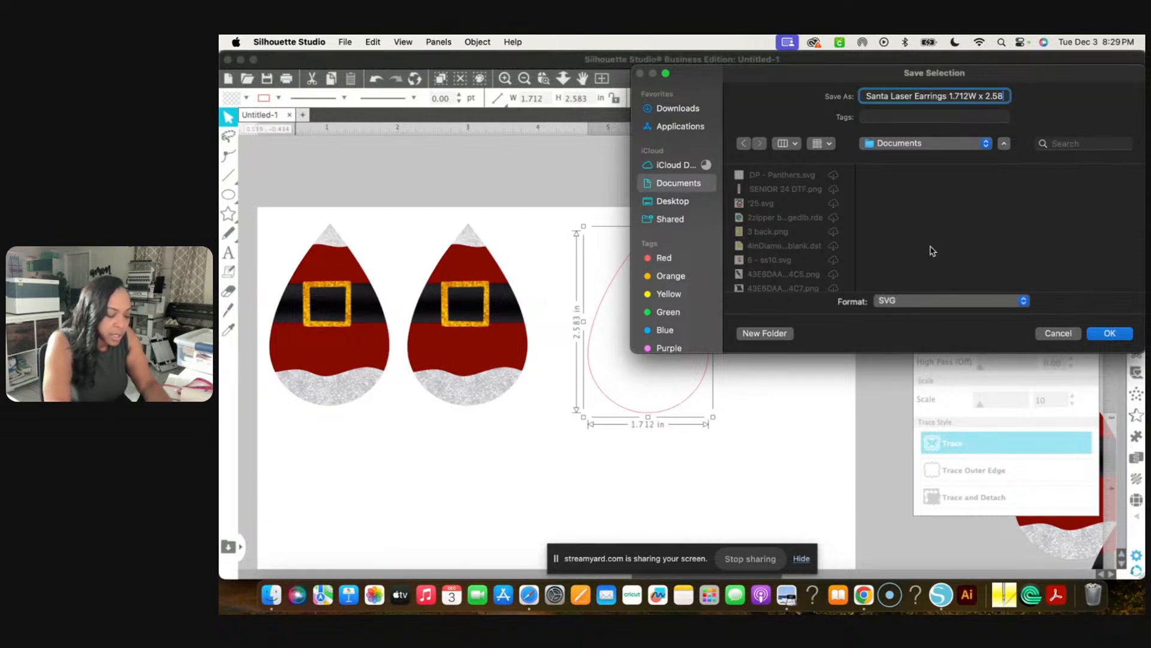
text(3)
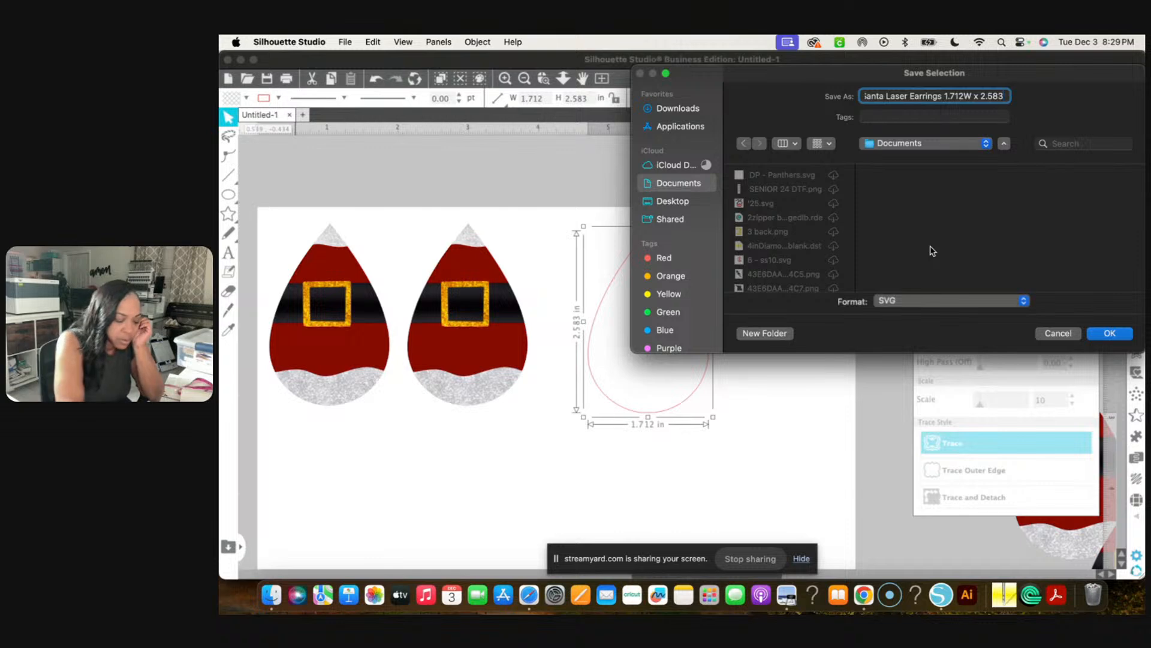
text(H)
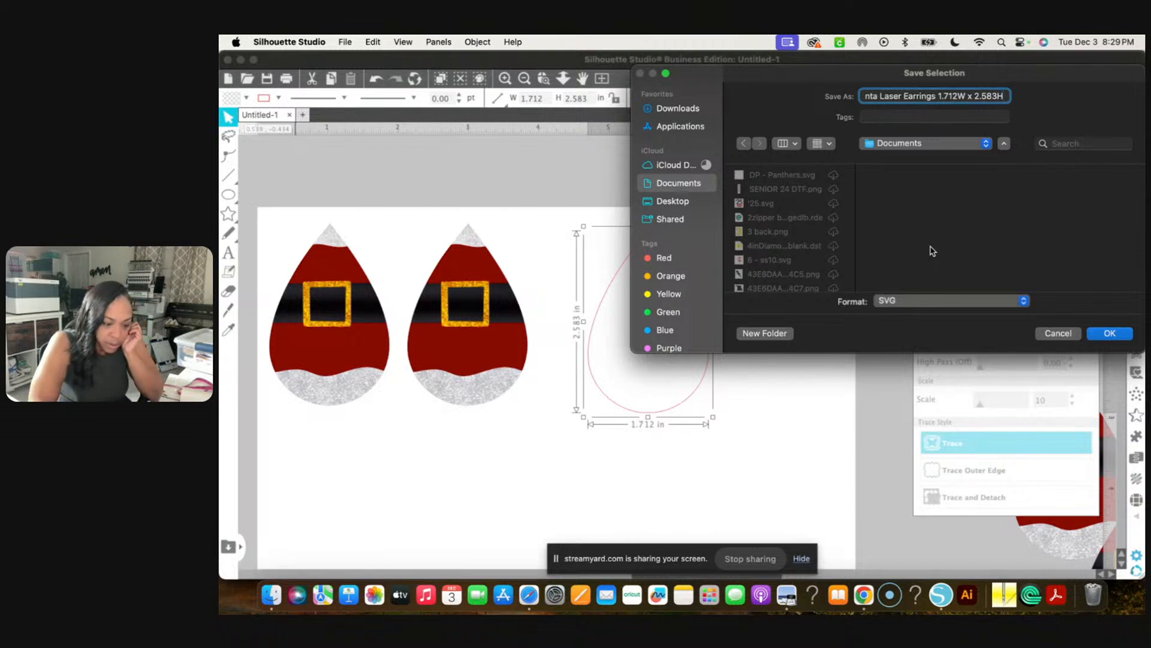
click(1107, 334)
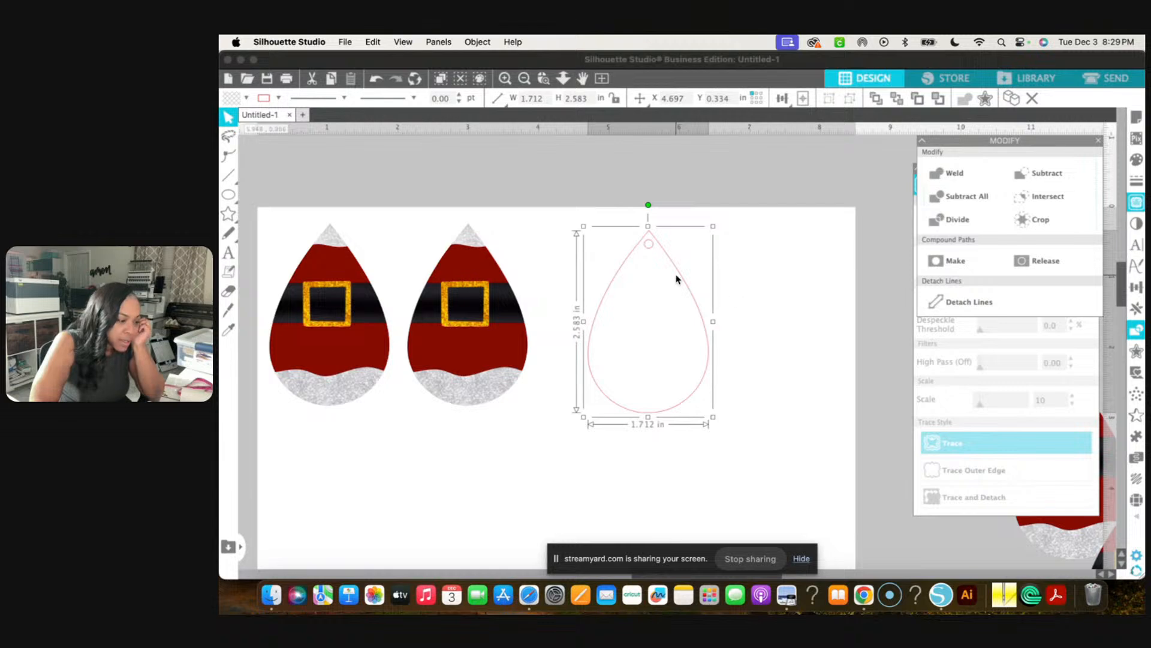
Move the teardrop outline off the page onto the gray area beside it
scroll(677, 279, down, 1)
scroll(676, 279, down, 2)
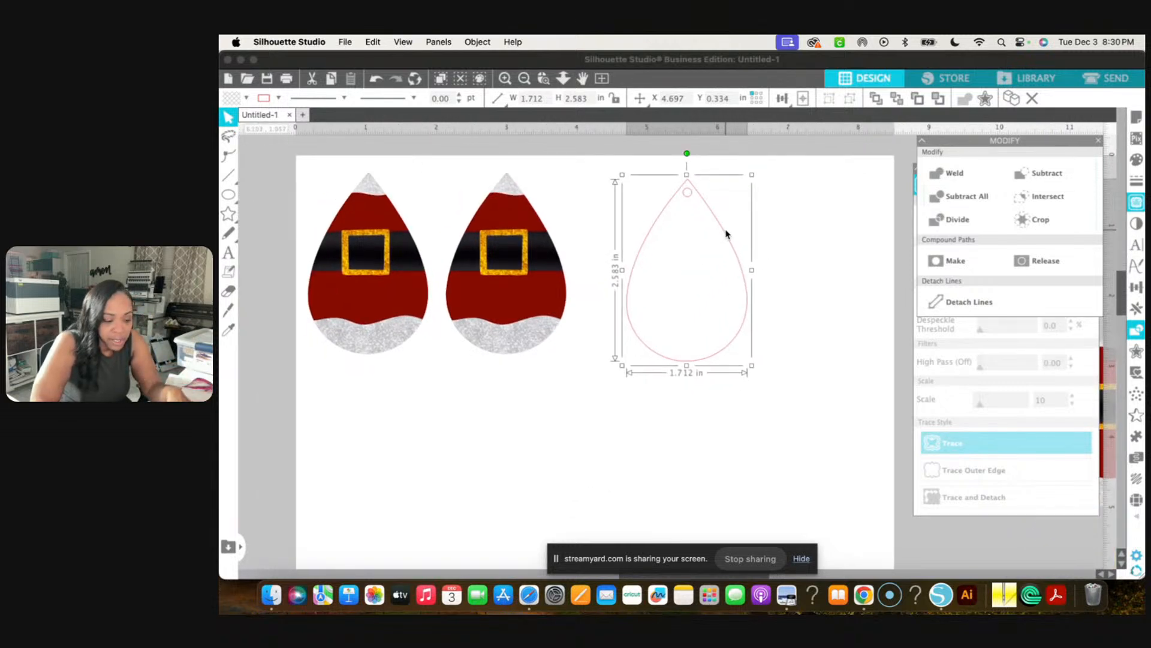
scroll(712, 235, right, 2)
scroll(712, 235, right, 6)
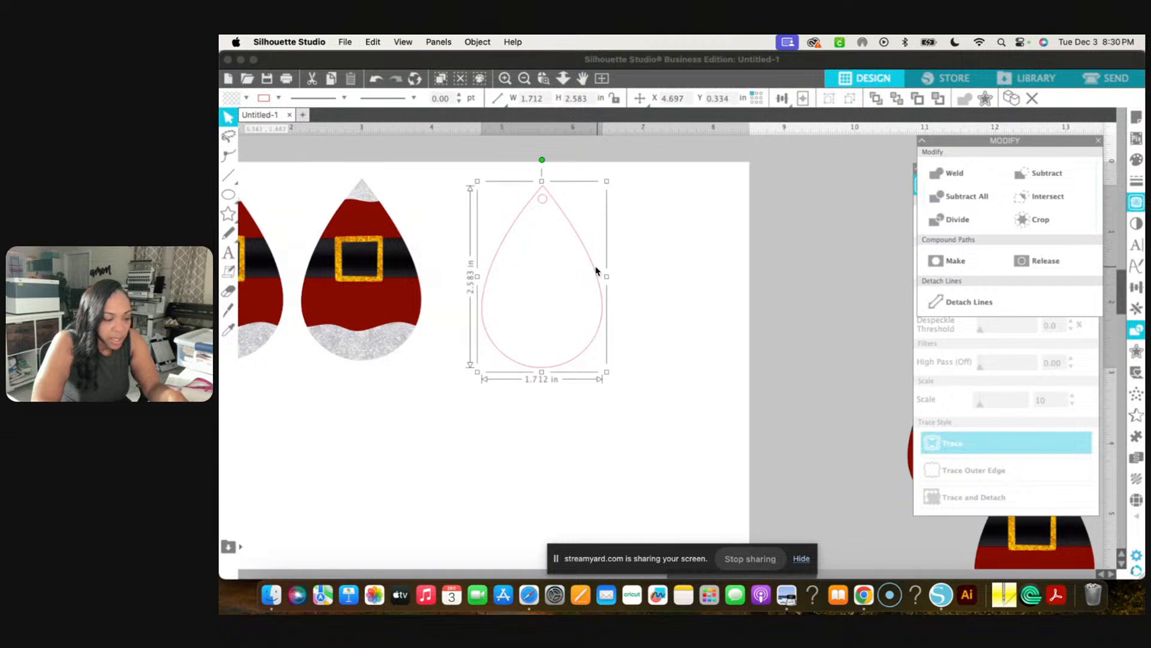
drag(595, 271, 409, 264)
drag(410, 265, 882, 269)
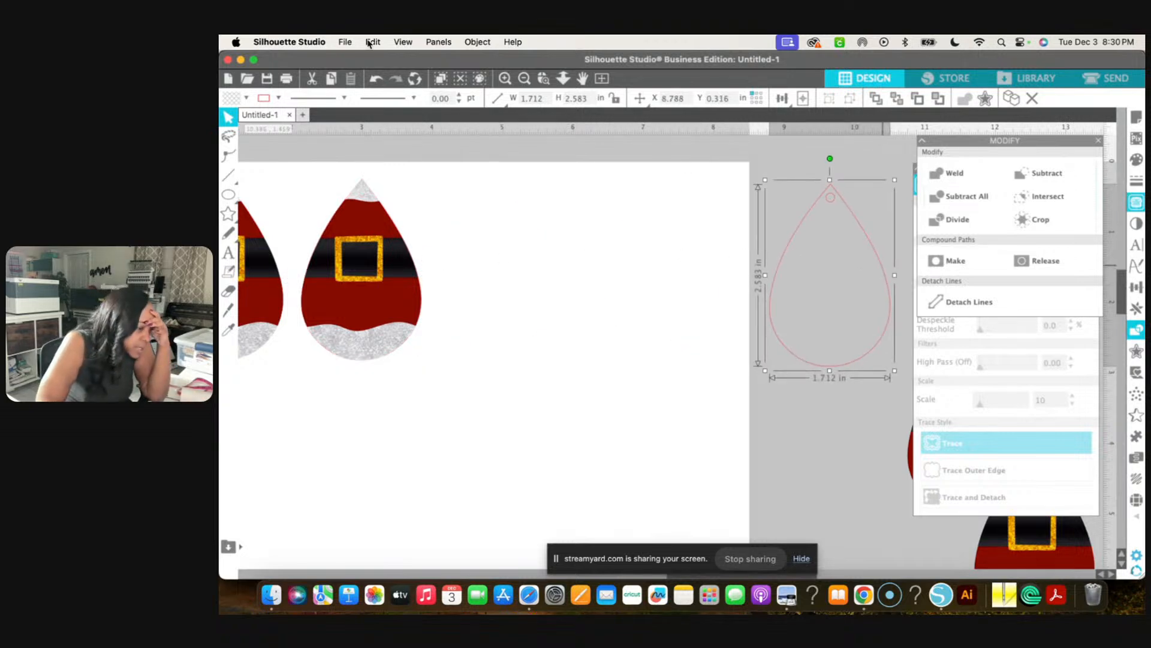
Start merging a file, browse the Downloads folder for the earring designs, and check the recent downloads list in Safari before returning to Silhouette Studio
click(342, 42)
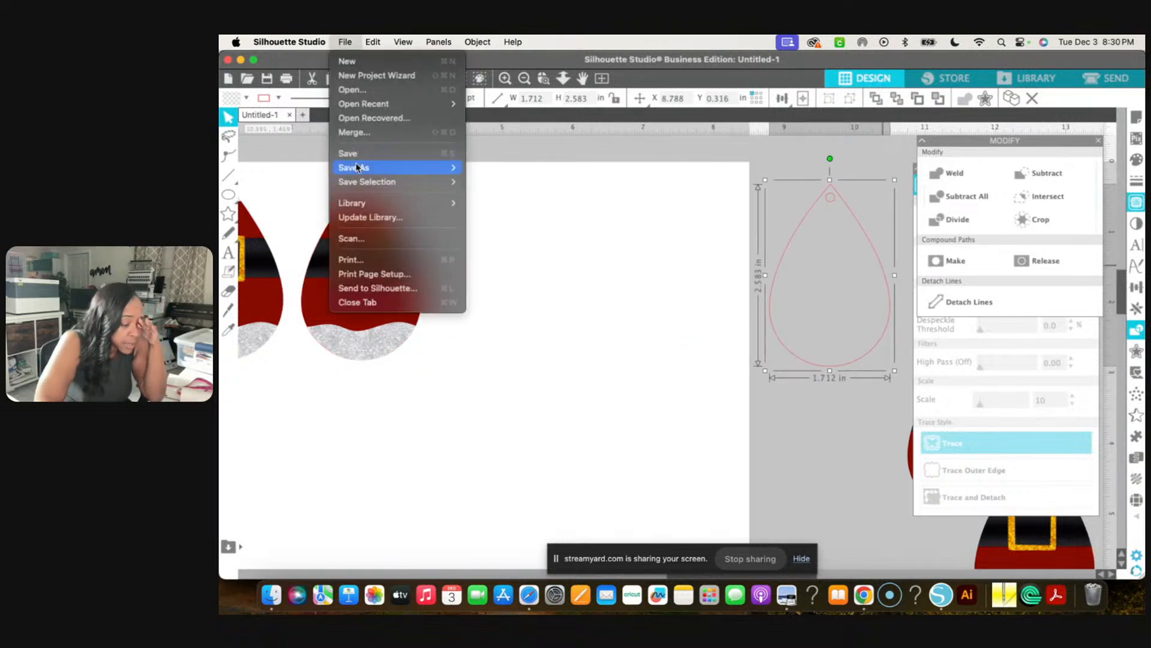
click(354, 134)
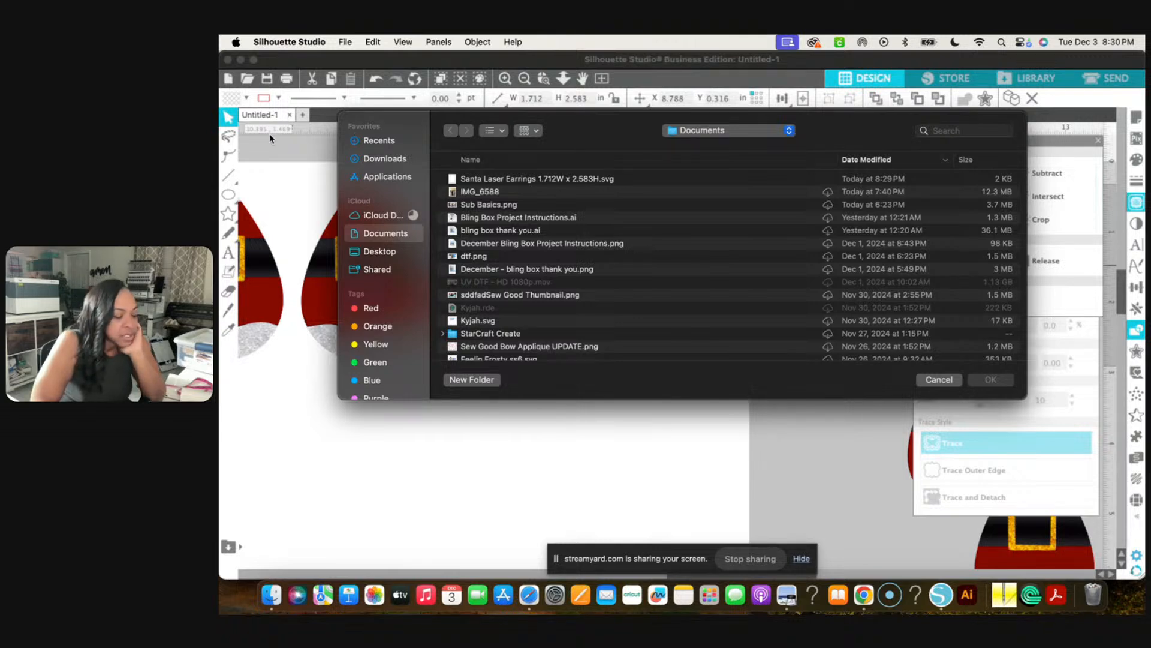
click(393, 162)
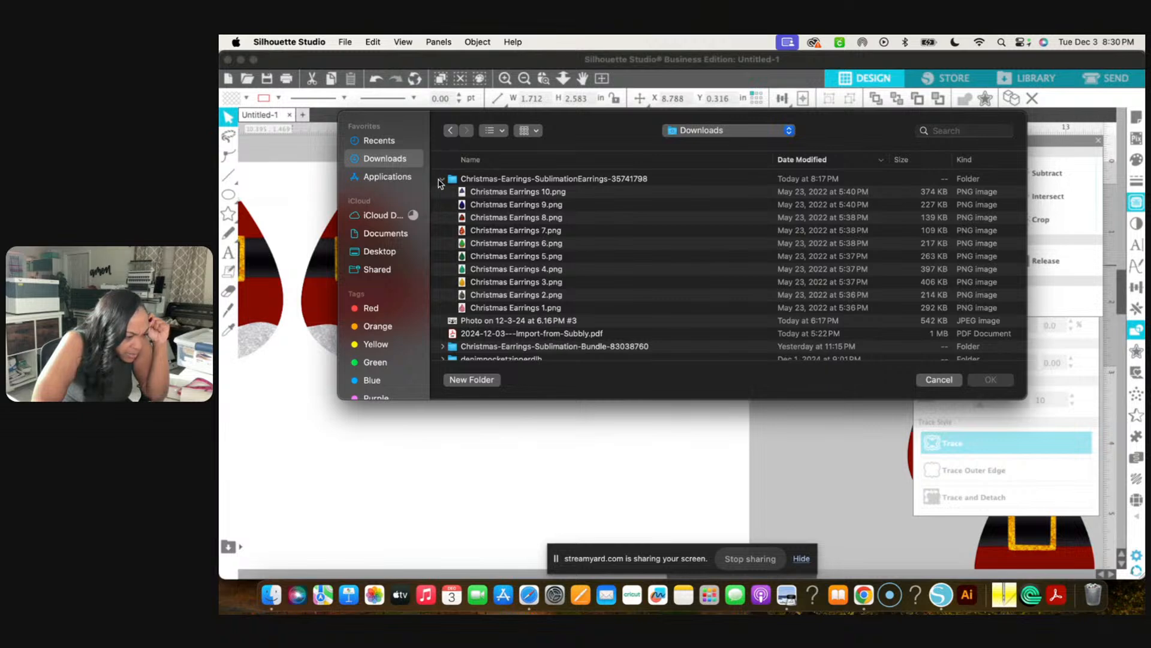
click(443, 179)
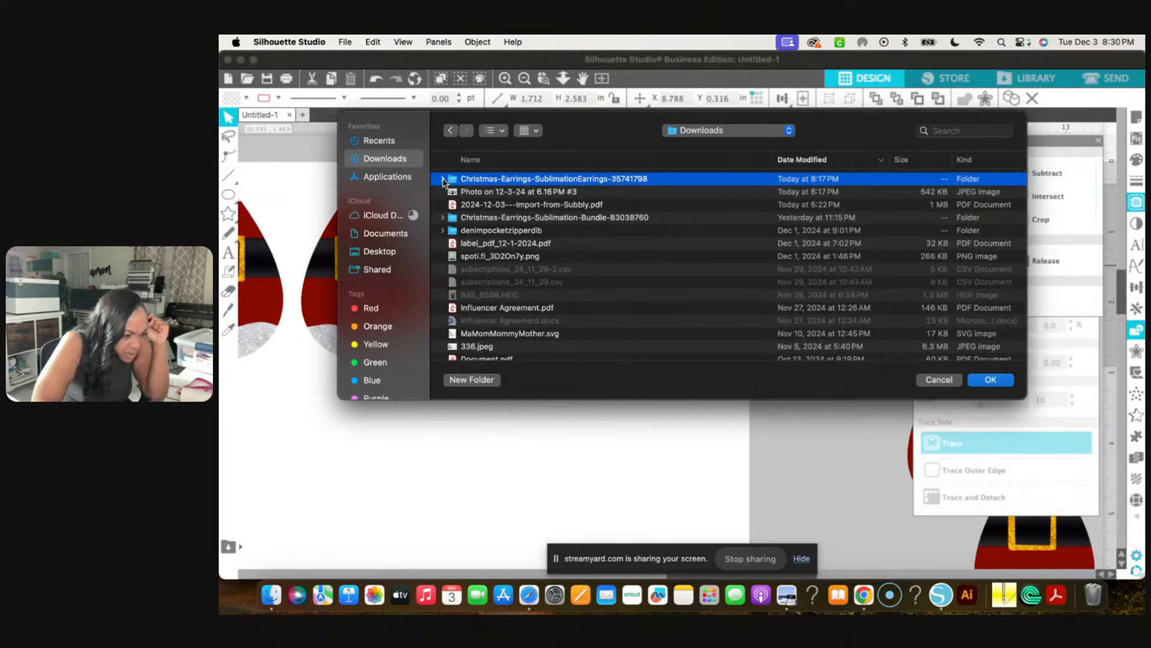
click(528, 594)
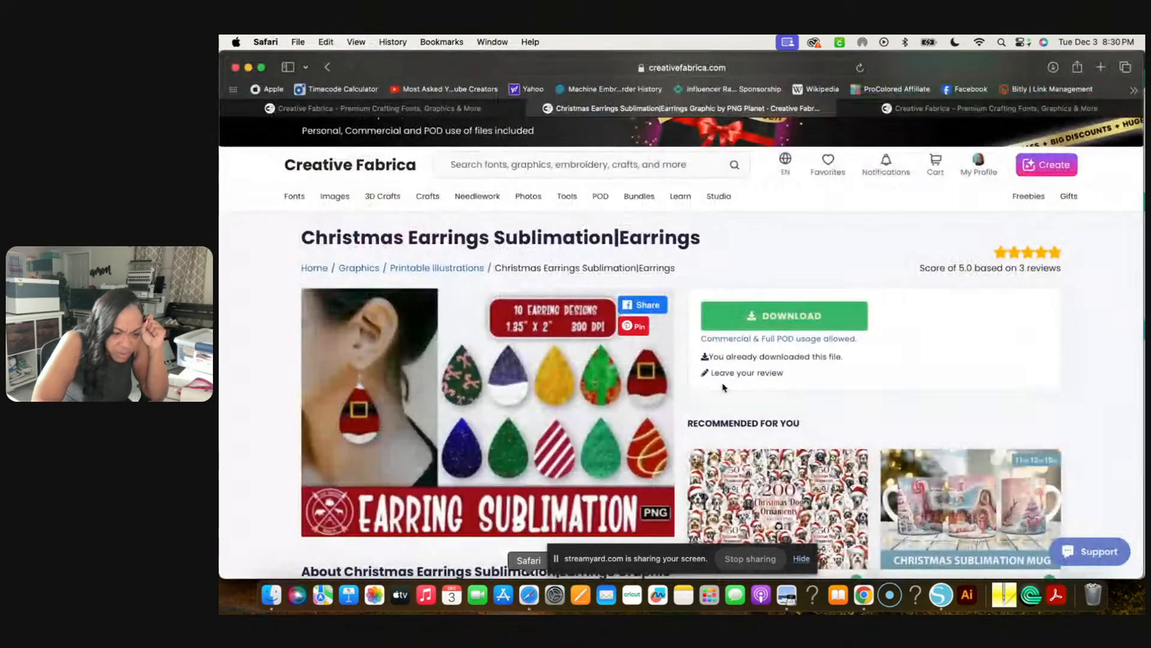
click(1054, 67)
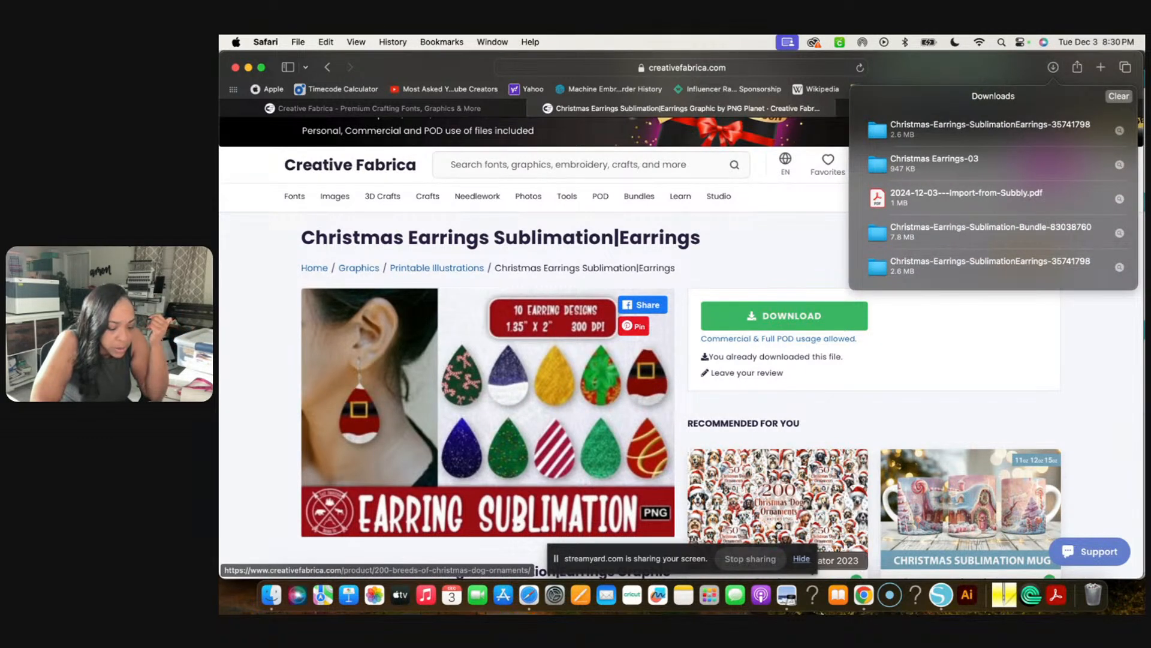
click(936, 597)
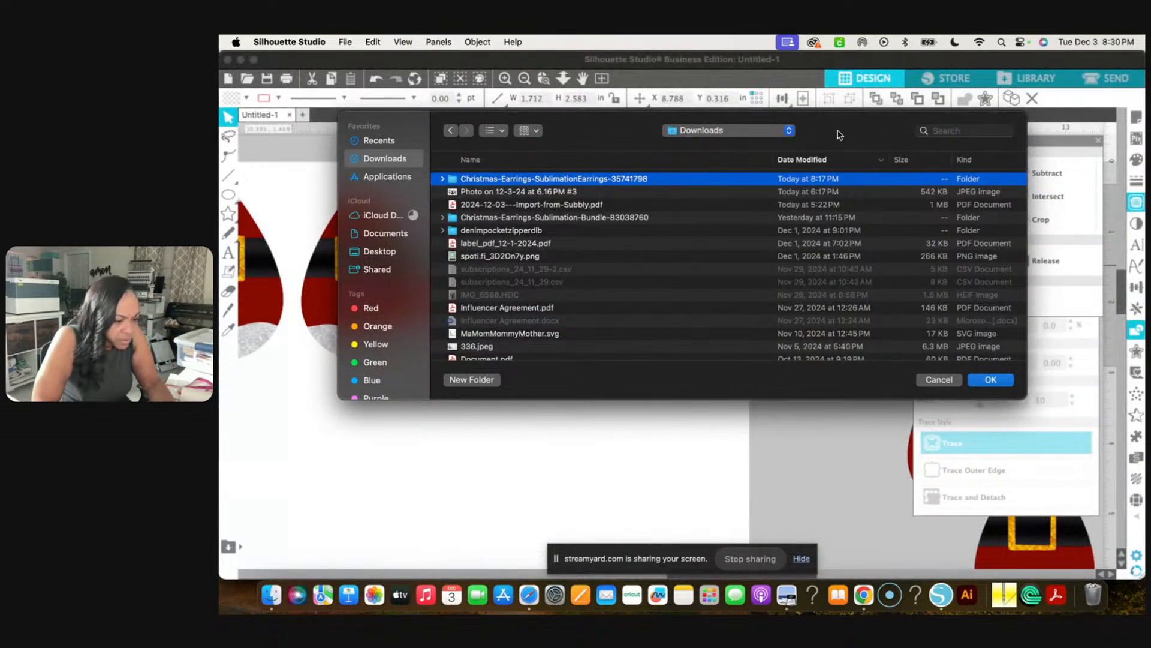
Search the Mac for "christmas earring" and for "earring", and clear the search to return to the Downloads folder
click(955, 132)
text(christma)
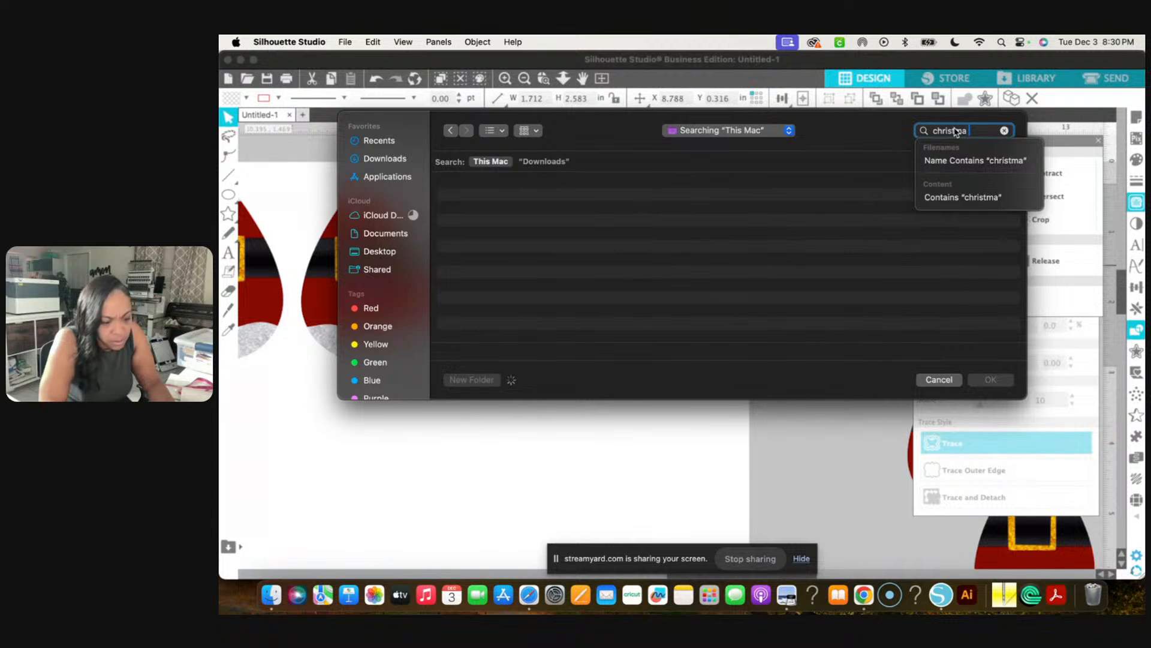
text(s e)
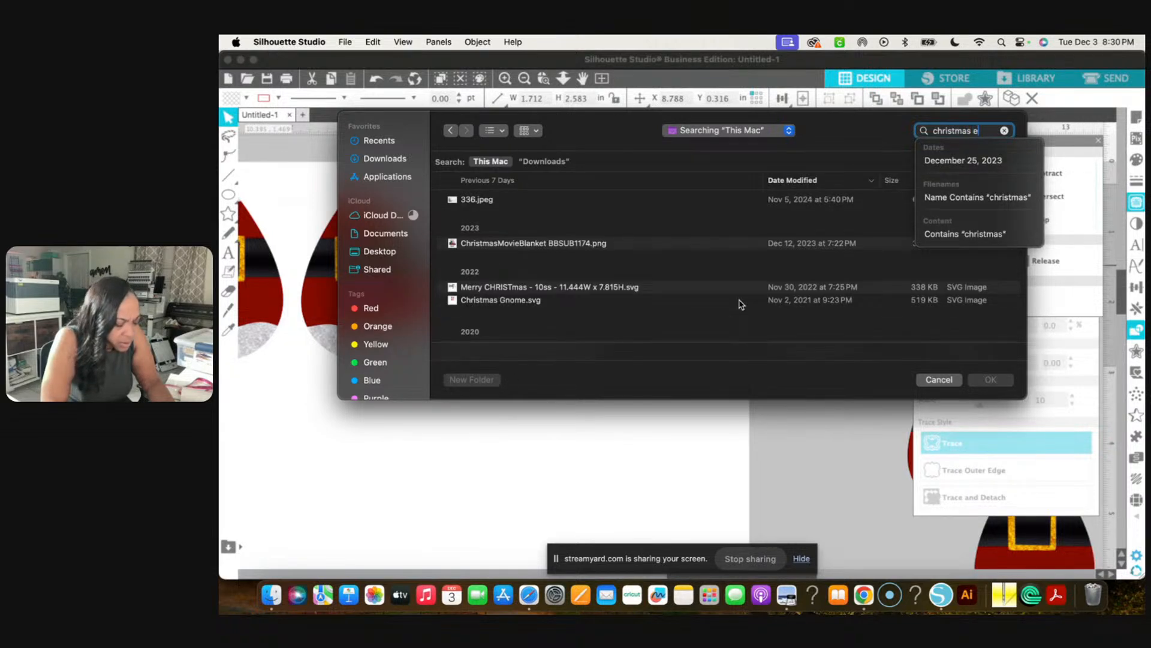
text(arr)
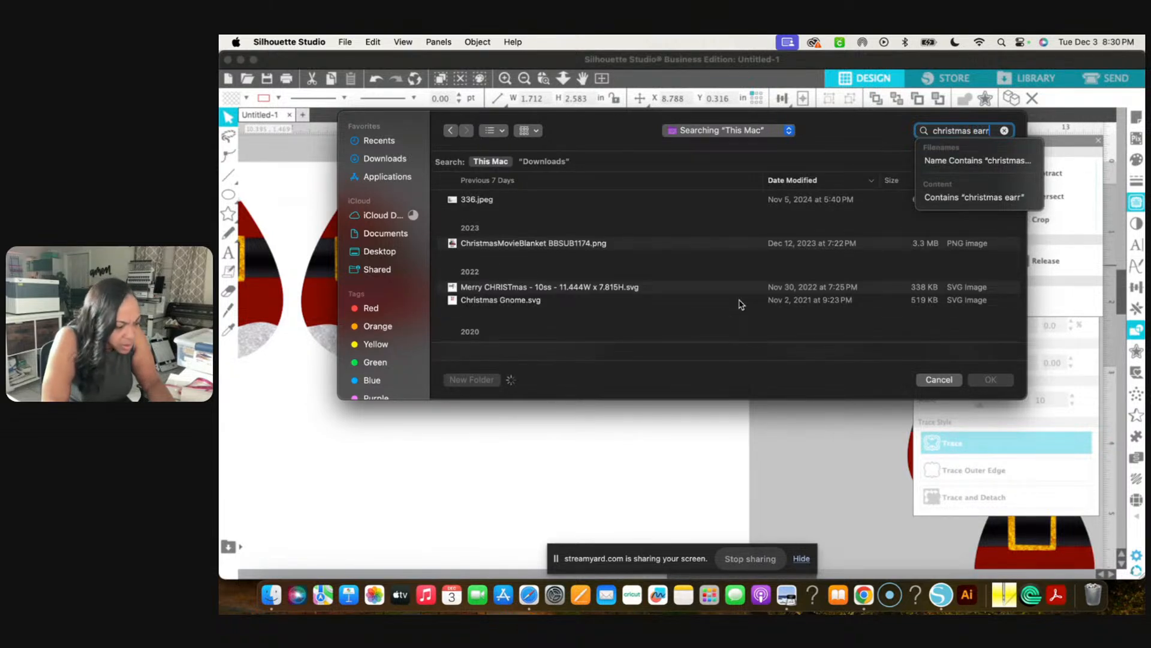
text(ing)
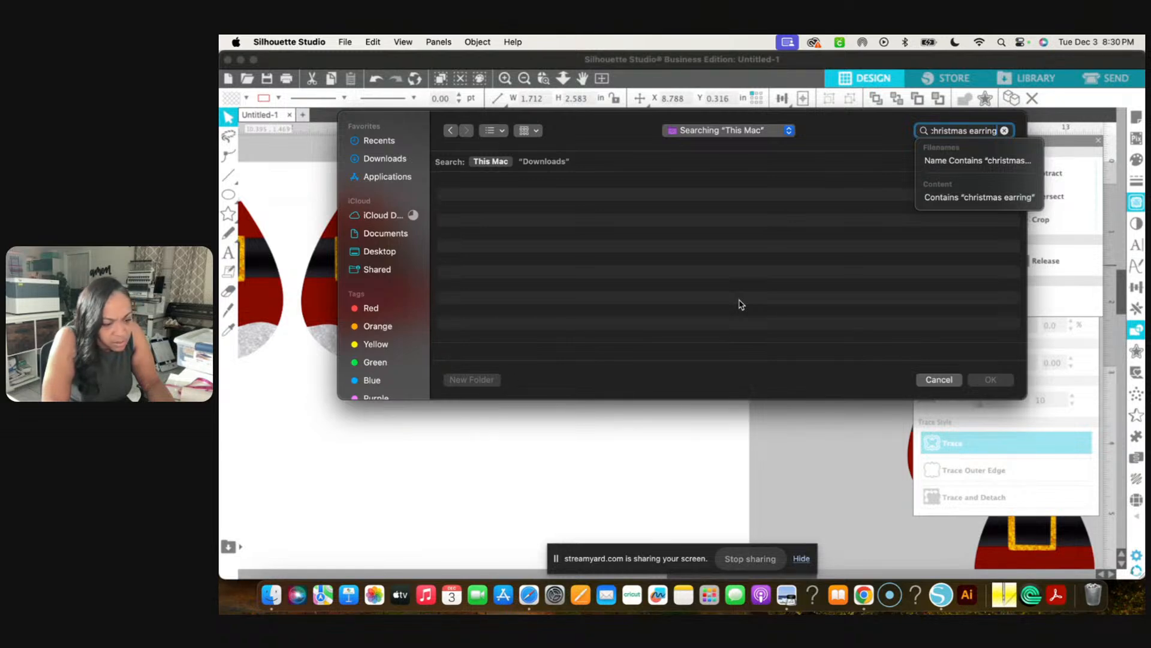
key(BackSpace)
key(BackSpace)
key(BackSpace)
key(BackSpace)
key(BackSpace)
key(BackSpace)
key(BackSpace)
key(BackSpace)
key(BackSpace)
key(BackSpace)
key(BackSpace)
key(BackSpace)
key(BackSpace)
key(BackSpace)
key(BackSpace)
key(BackSpace)
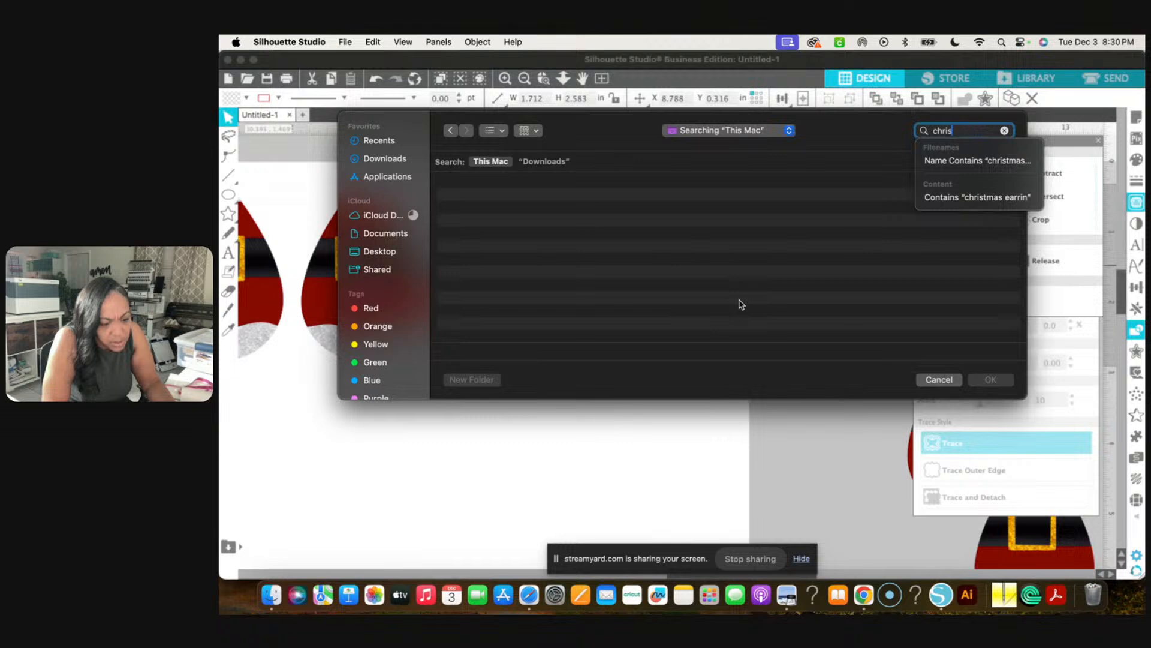
key(BackSpace)
text(eaarring)
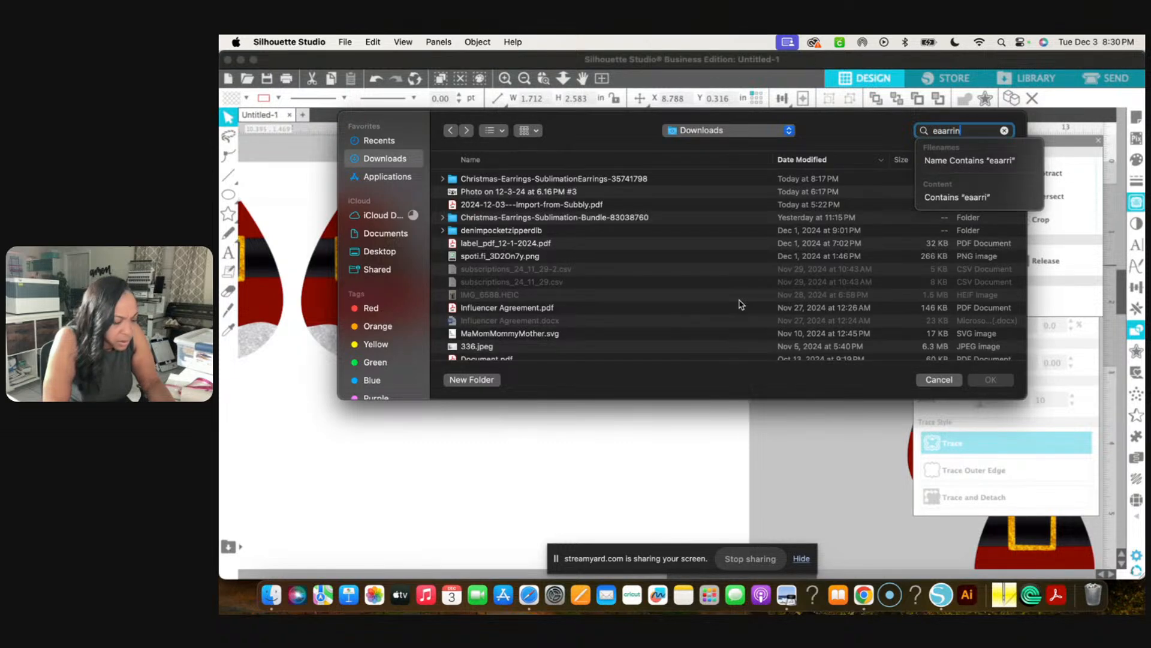
key(BackSpace)
key(BackSpace)
key(BackSpace)
key(BackSpace)
key(BackSpace)
key(BackSpace)
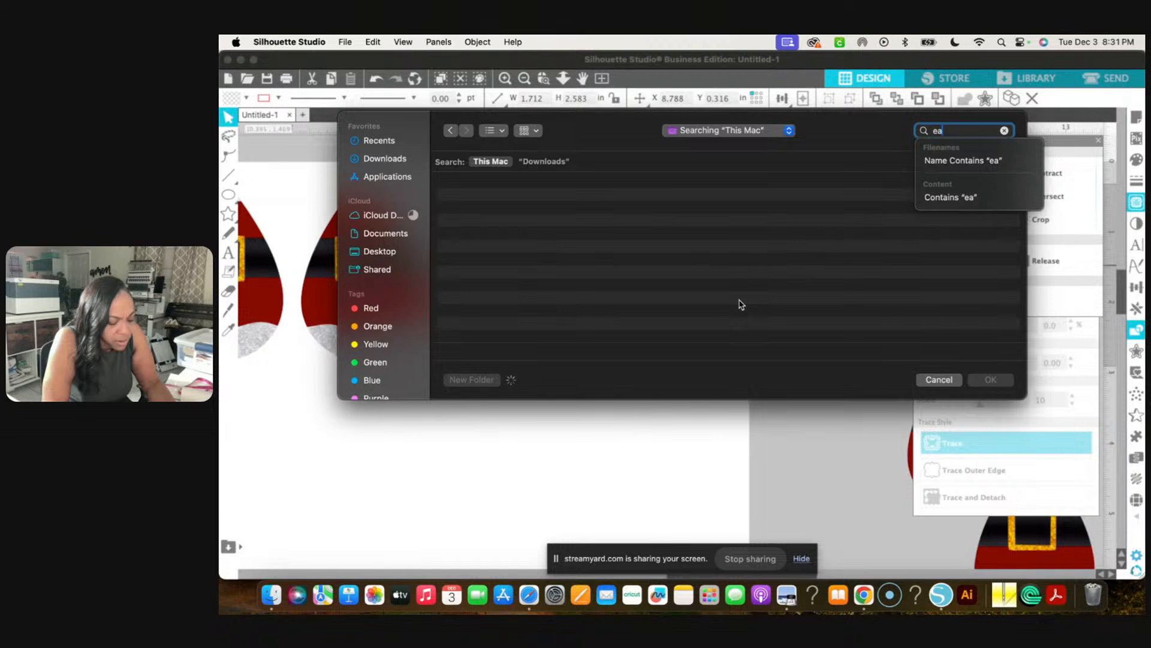
text(rring)
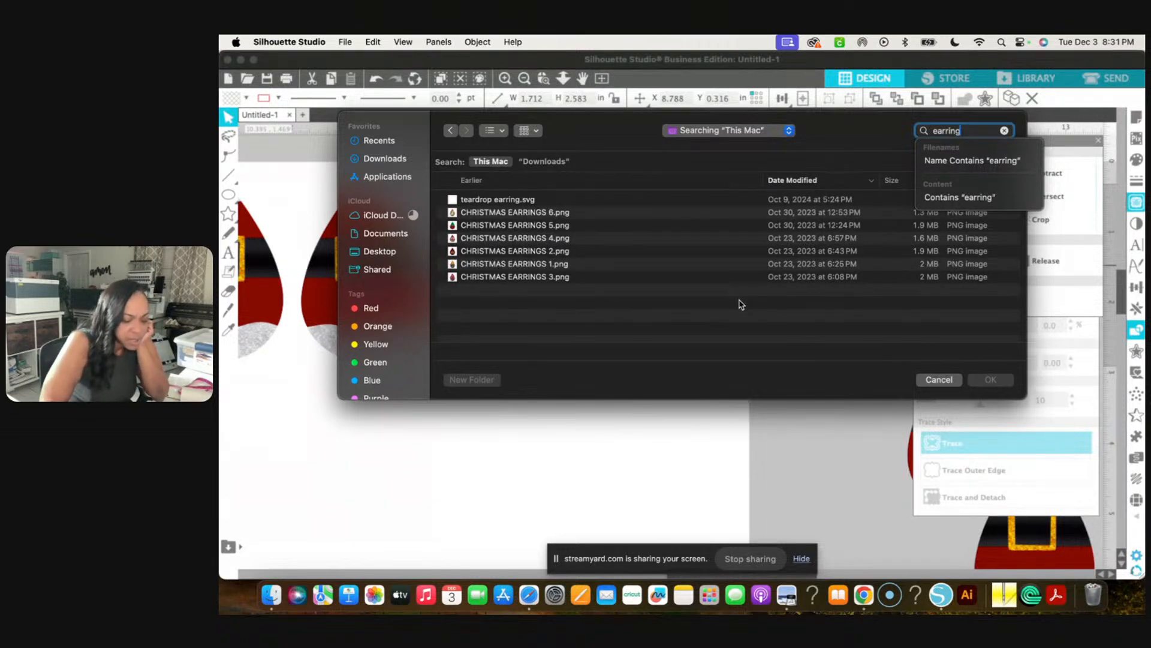
key(BackSpace)
key(BackSpace)
key(BackSpace)
key(BackSpace)
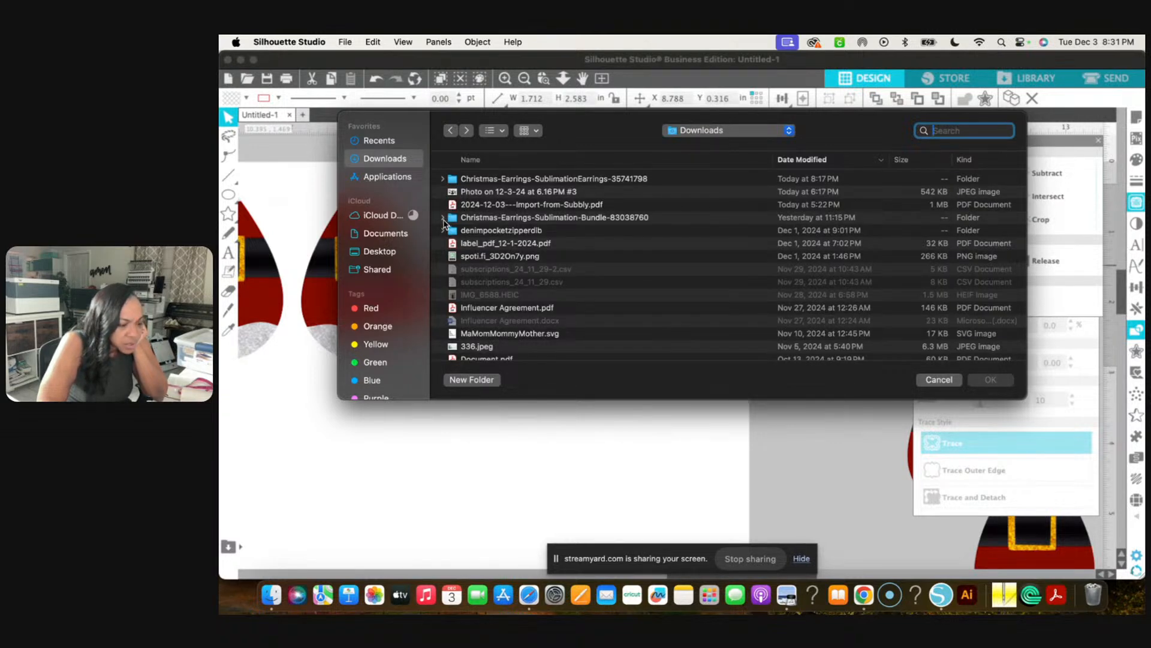
Merge the Christmas Earrings-03 design from its folder in Downloads into the current document
scroll(444, 223, down, 5)
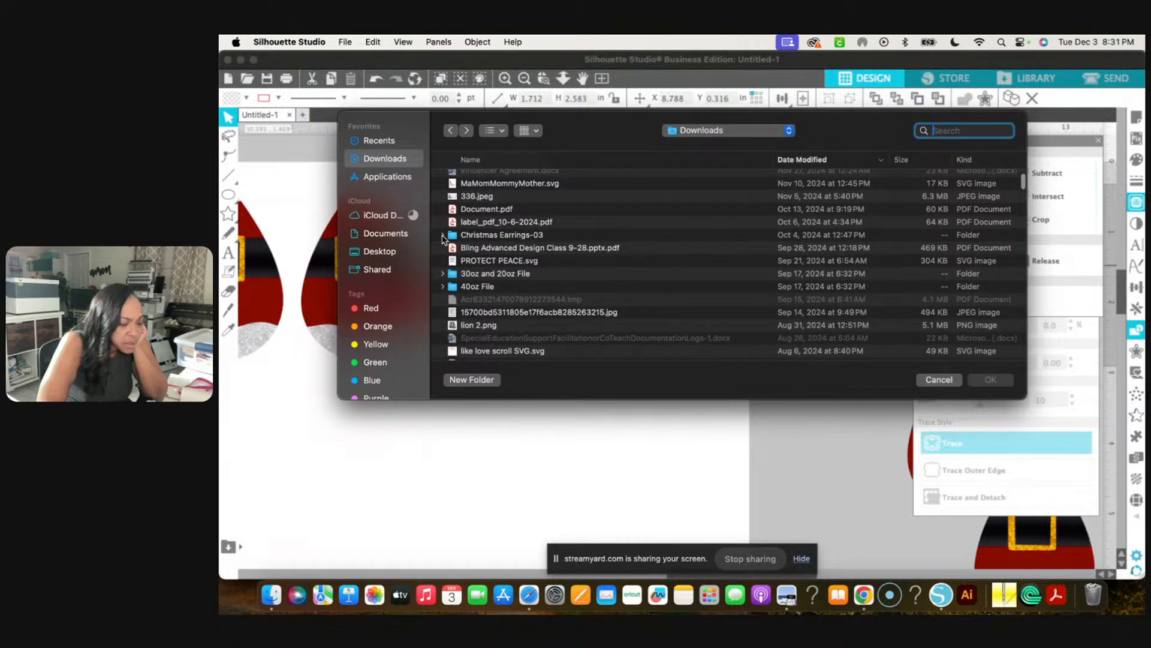
click(443, 235)
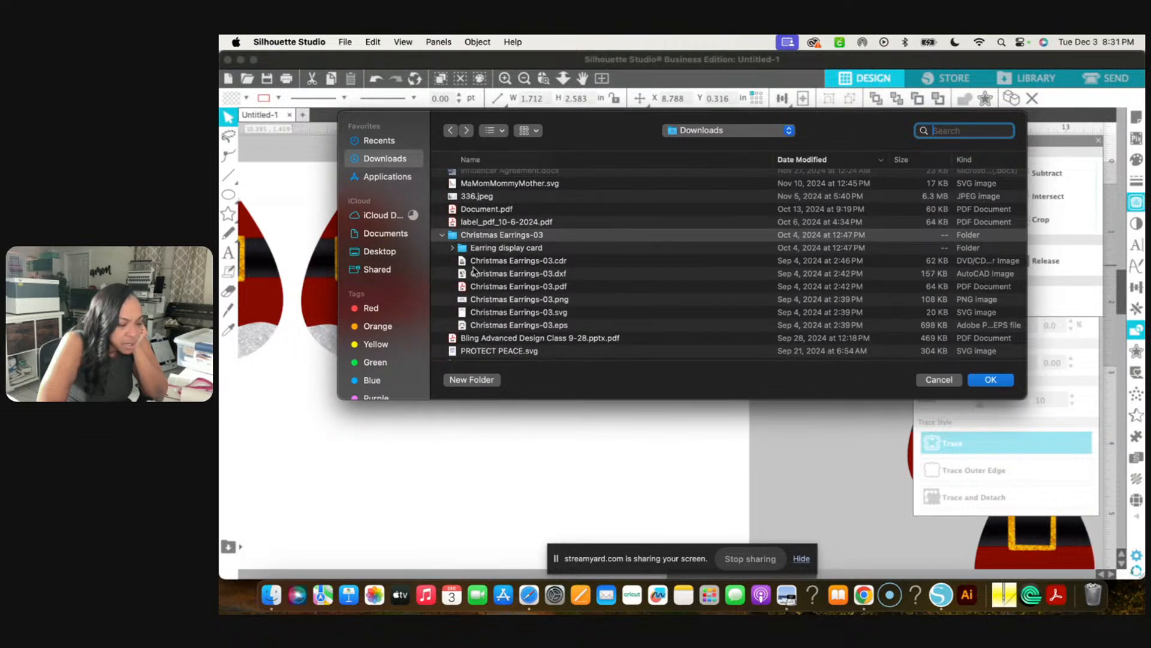
double_click(478, 302)
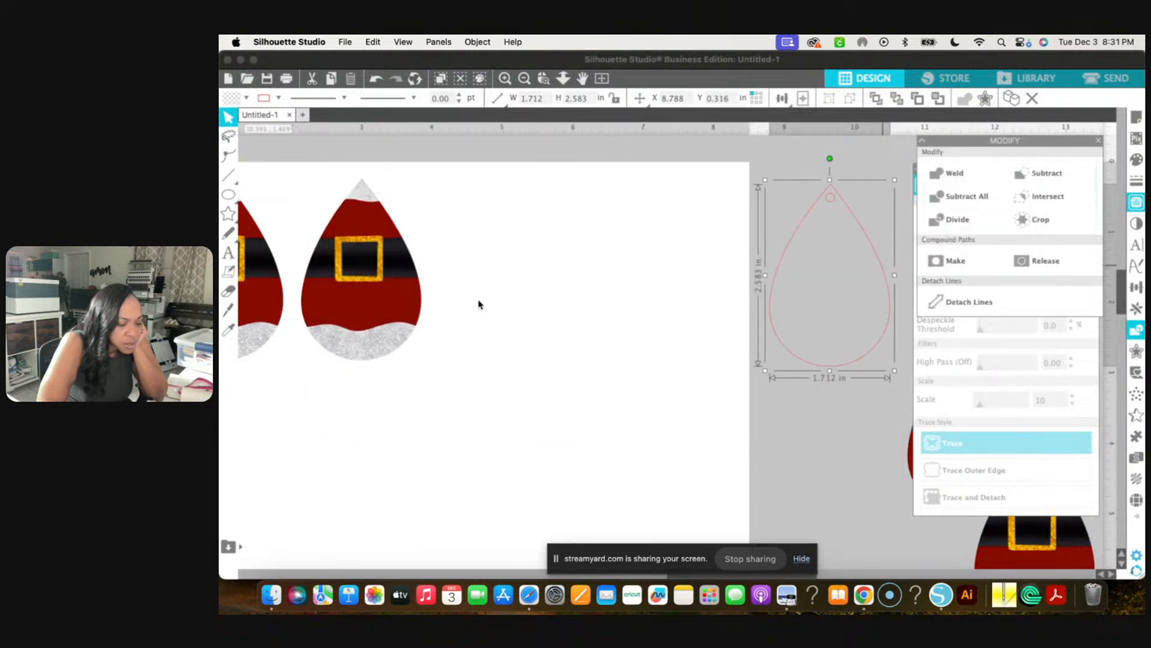
click(525, 79)
click(526, 80)
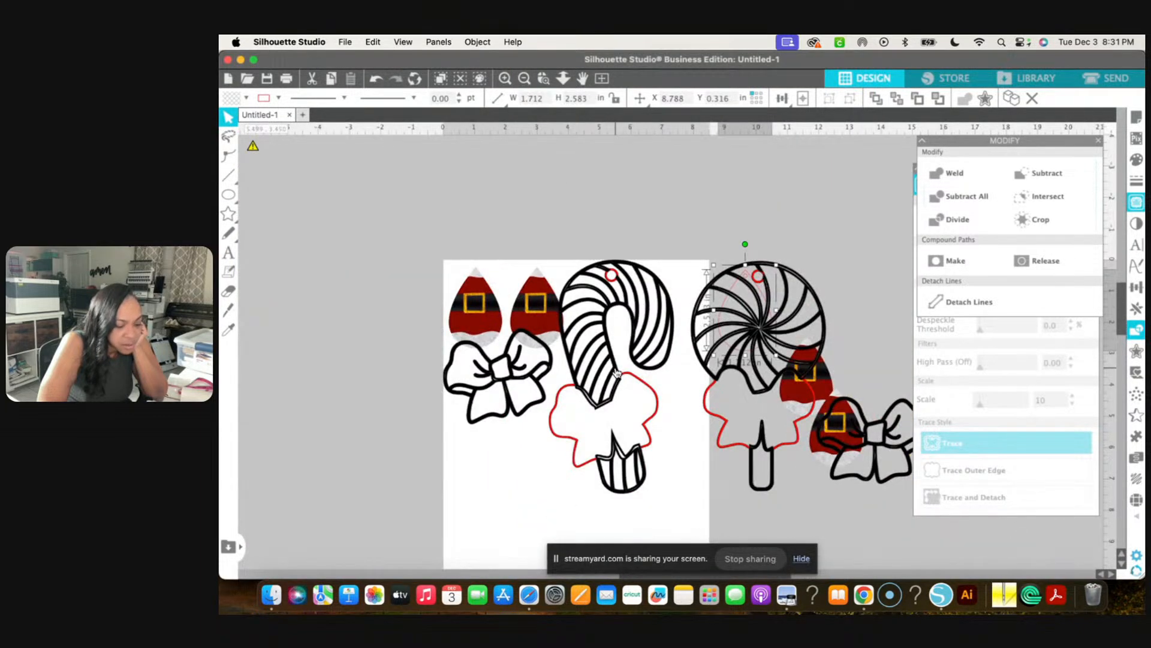
Move the merged candy cane, lollipop and bow artwork below the Santa-belt teardrops, then delete it
click(617, 373)
drag(549, 446, 496, 457)
key(Escape)
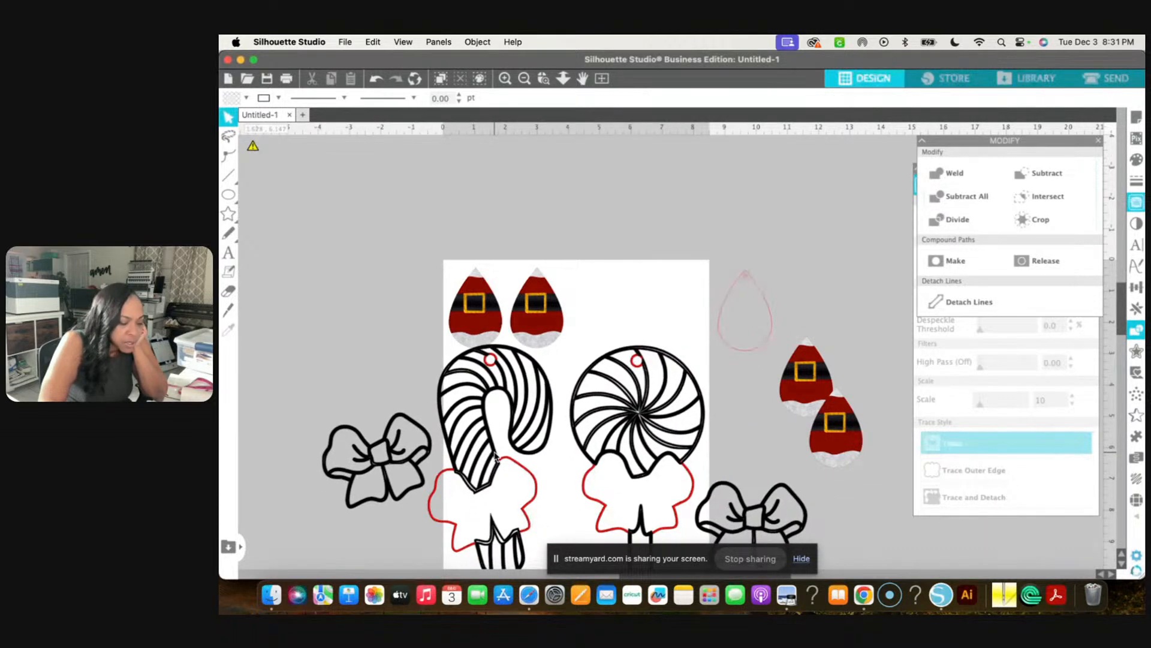
click(497, 457)
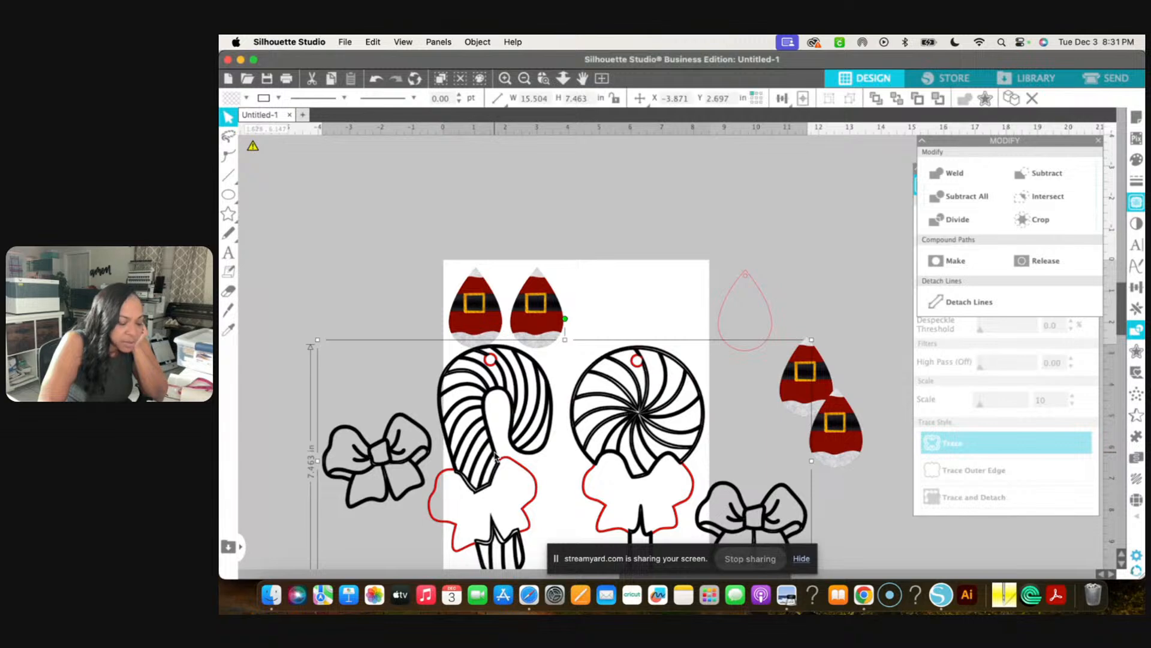
key(Delete)
click(344, 44)
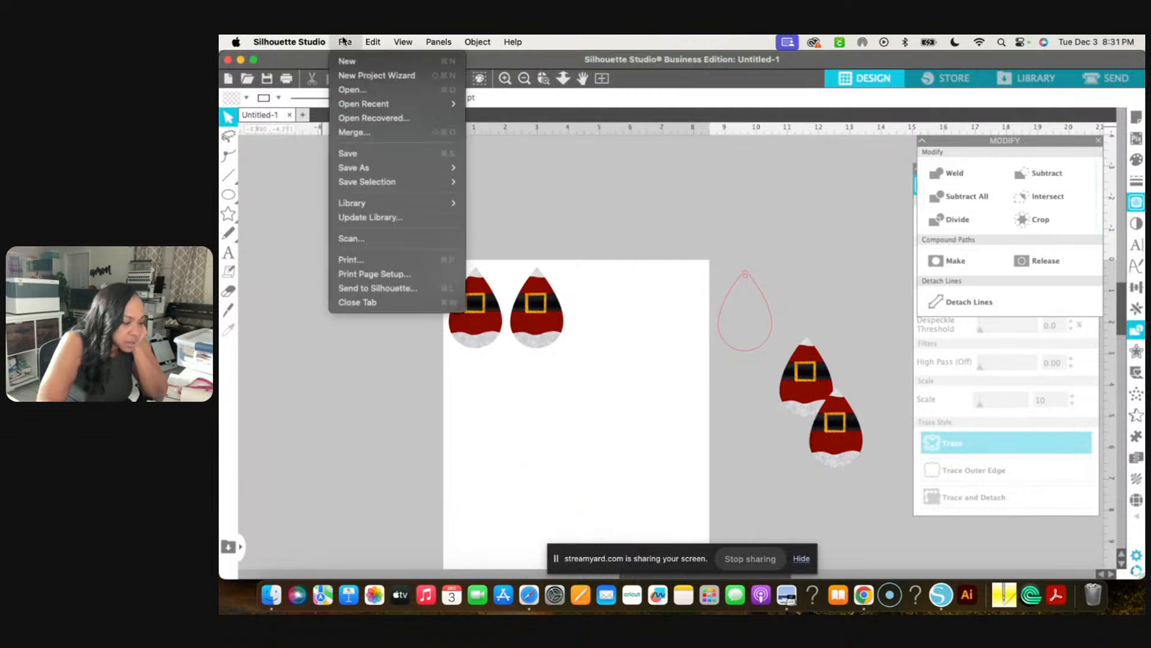
click(618, 253)
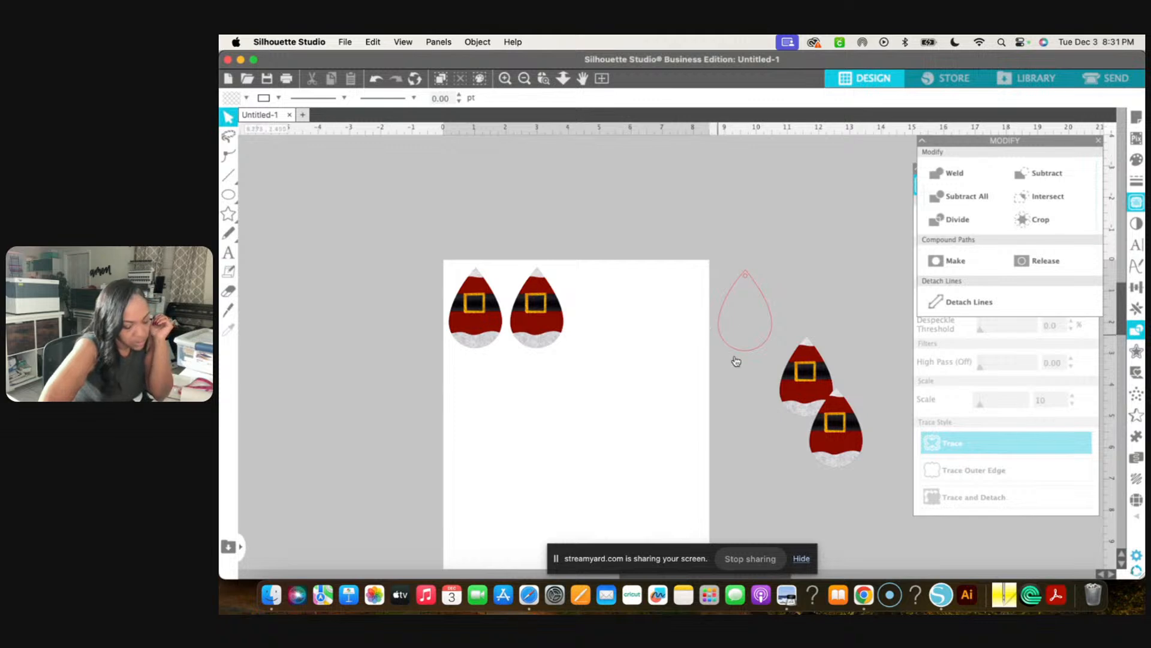
click(346, 42)
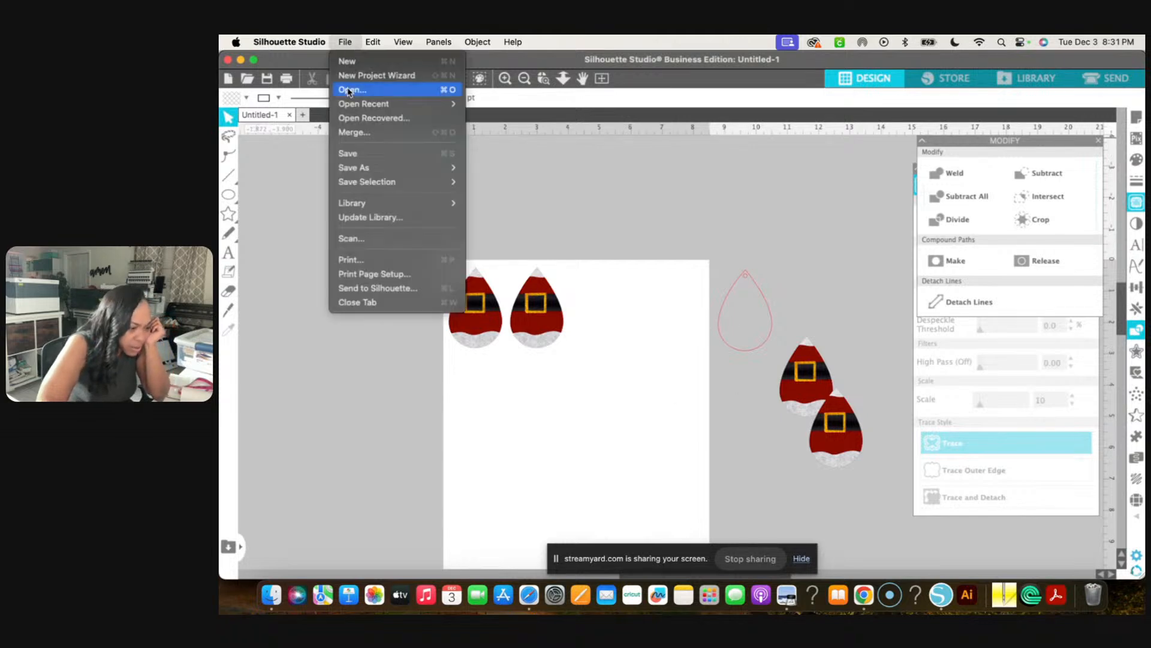
mouse_move(357, 164)
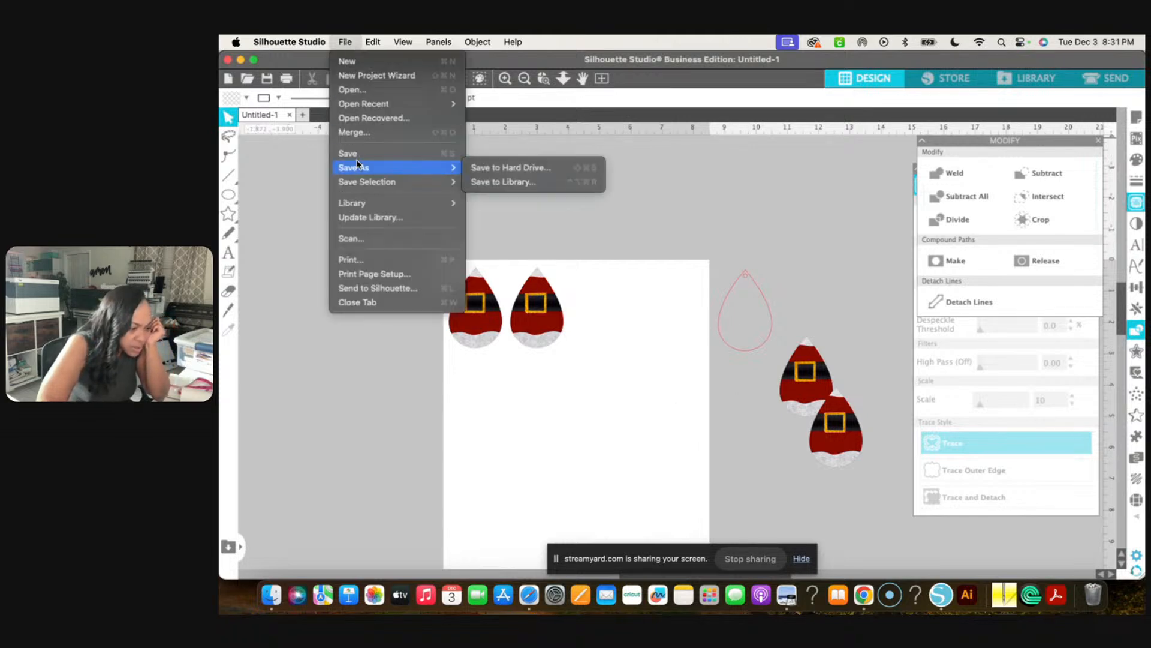
click(372, 132)
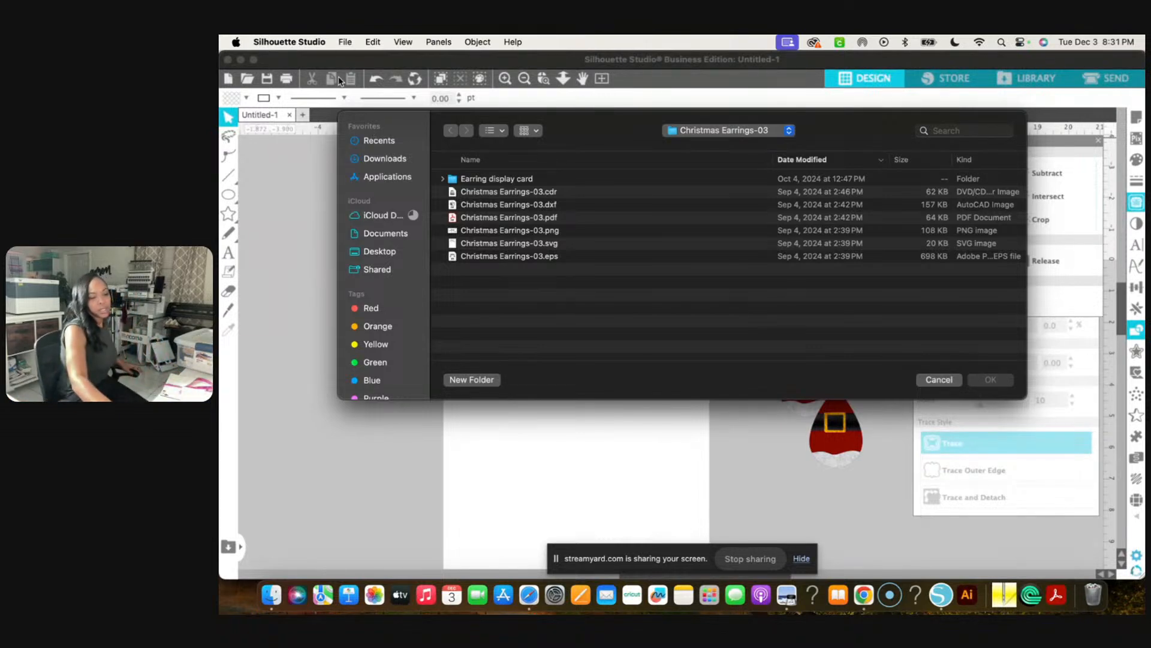
click(939, 380)
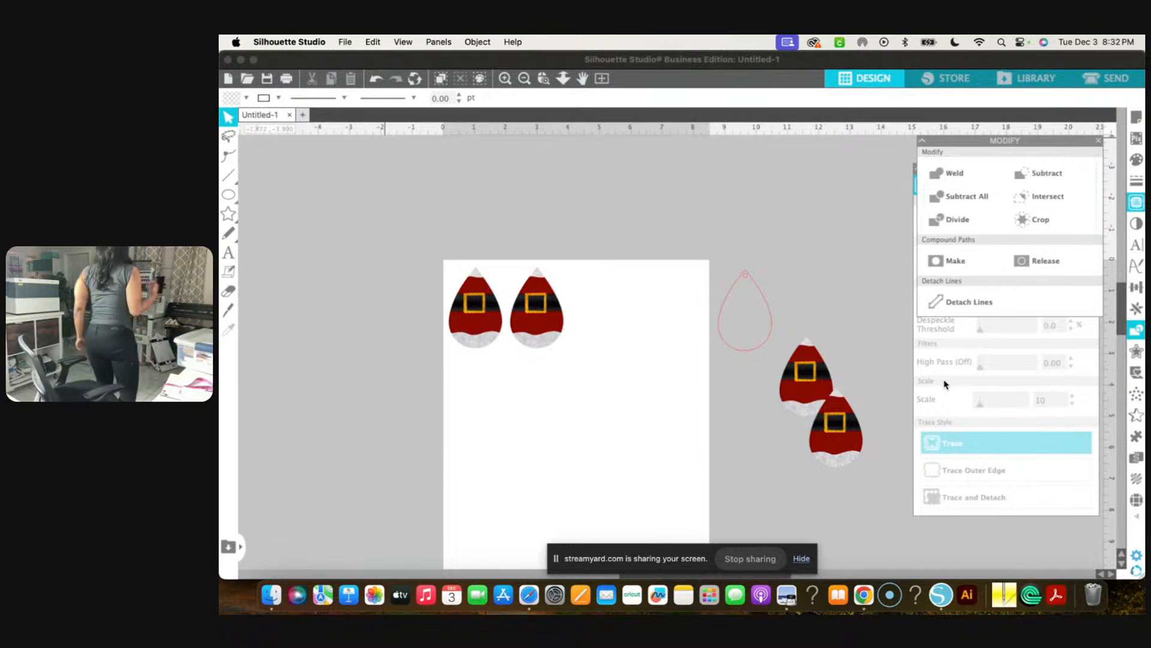
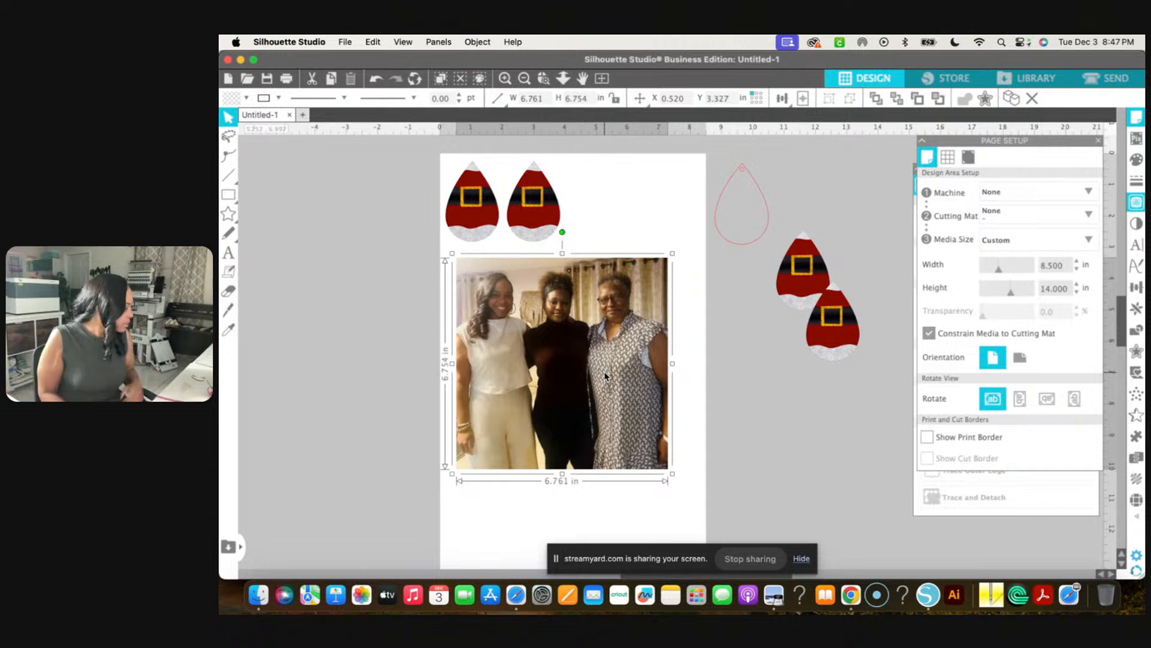
Duplicate the two Santa-belt teardrops above the photo and place the copies beside them to form a row of four
scroll(605, 376, down, 3)
scroll(605, 376, right, 1)
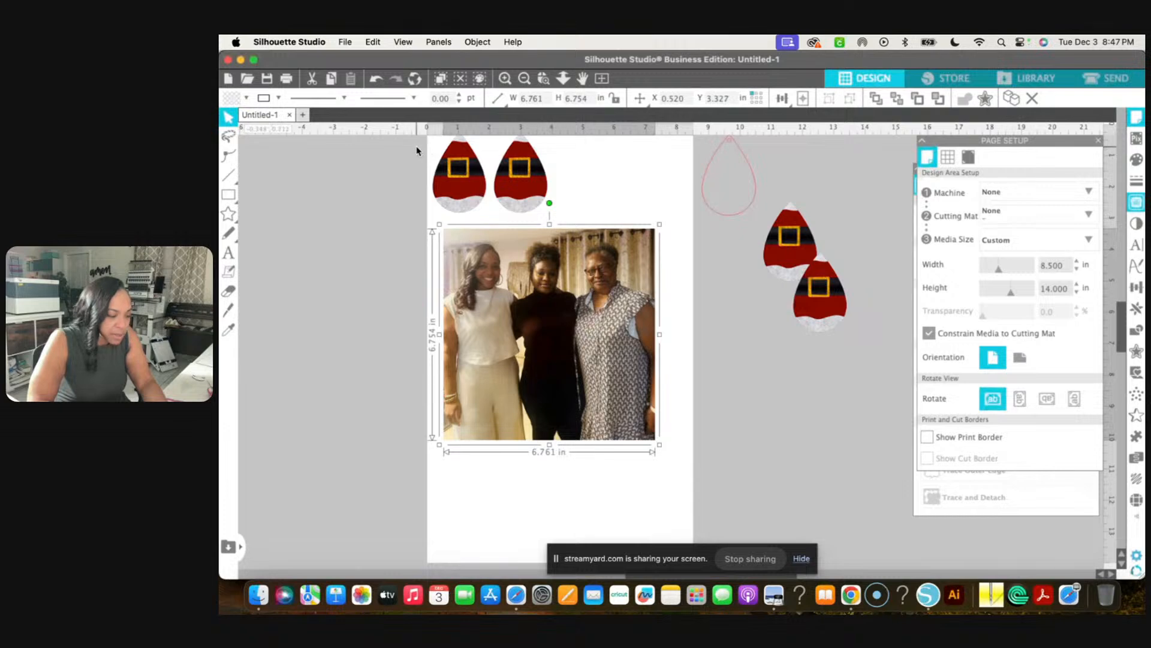
drag(419, 146, 595, 223)
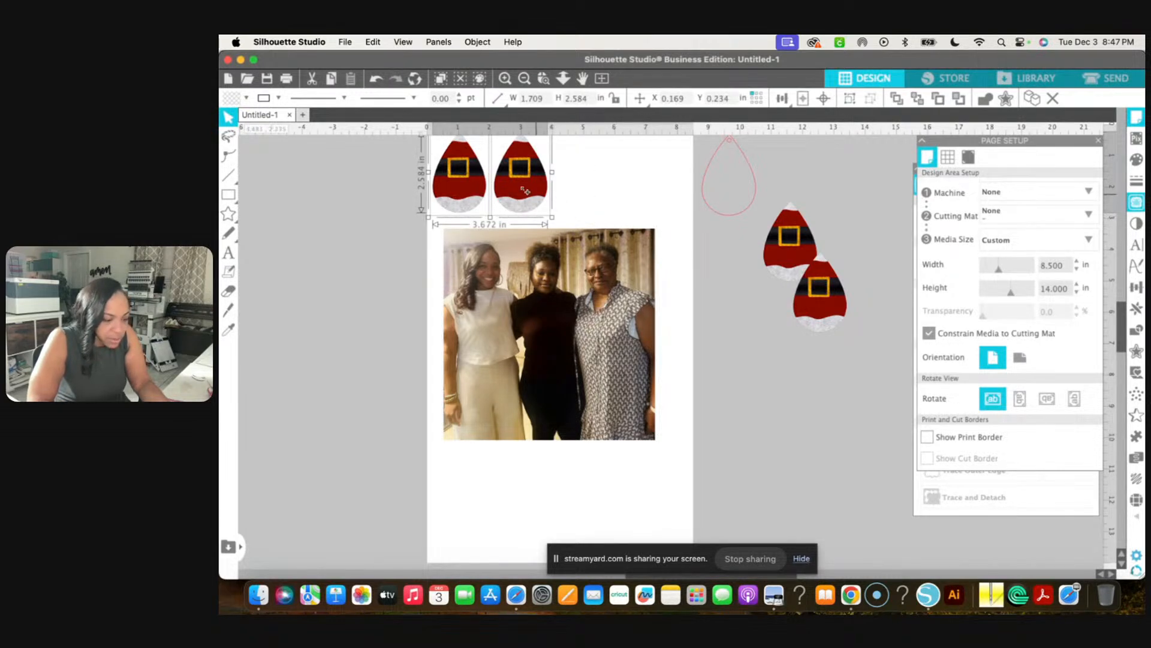
drag(521, 183, 646, 184)
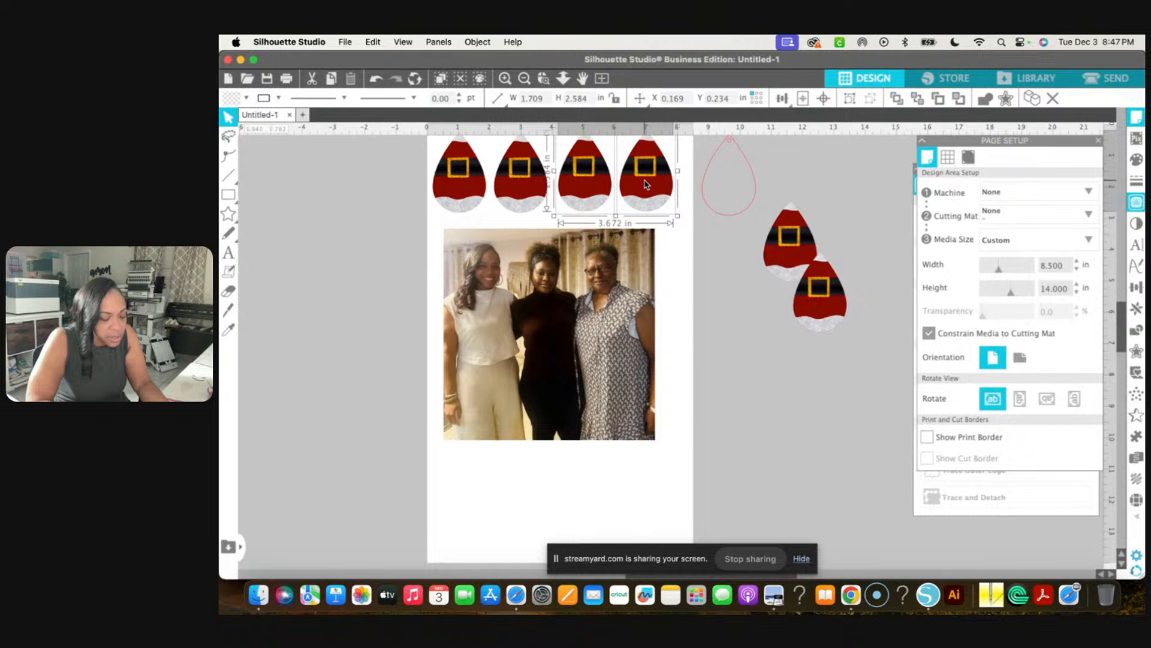
Duplicate the row of four Santa-belt teardrops, place the copy in the blank area below the photo, and deselect it
scroll(646, 184, down, 1)
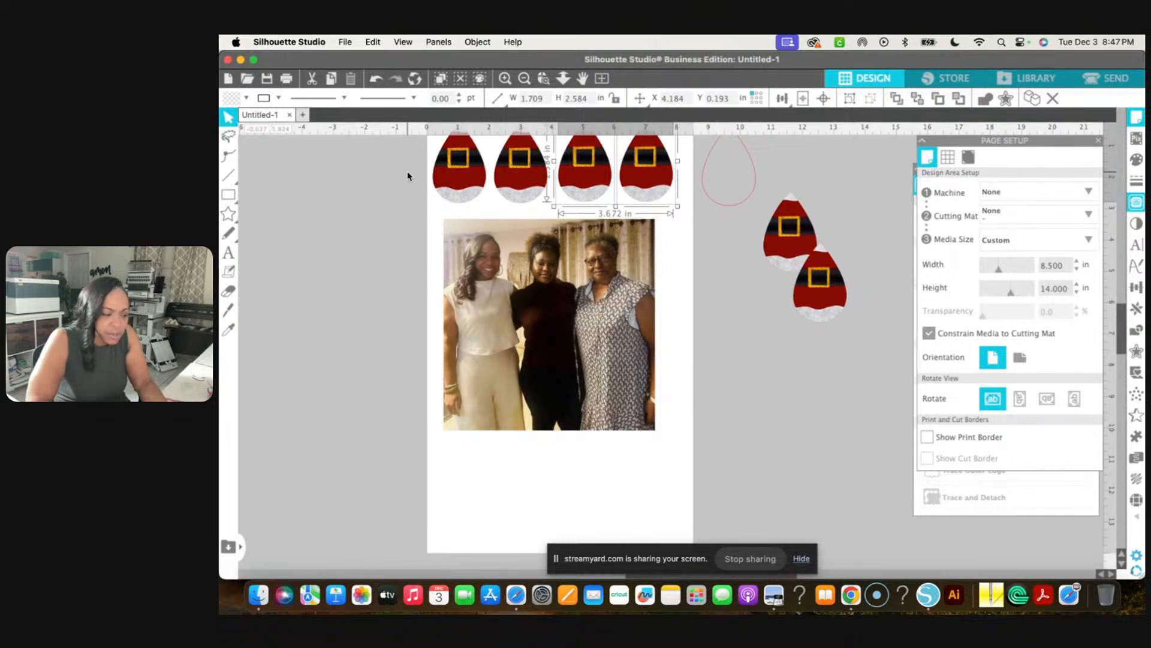
drag(395, 147, 652, 497)
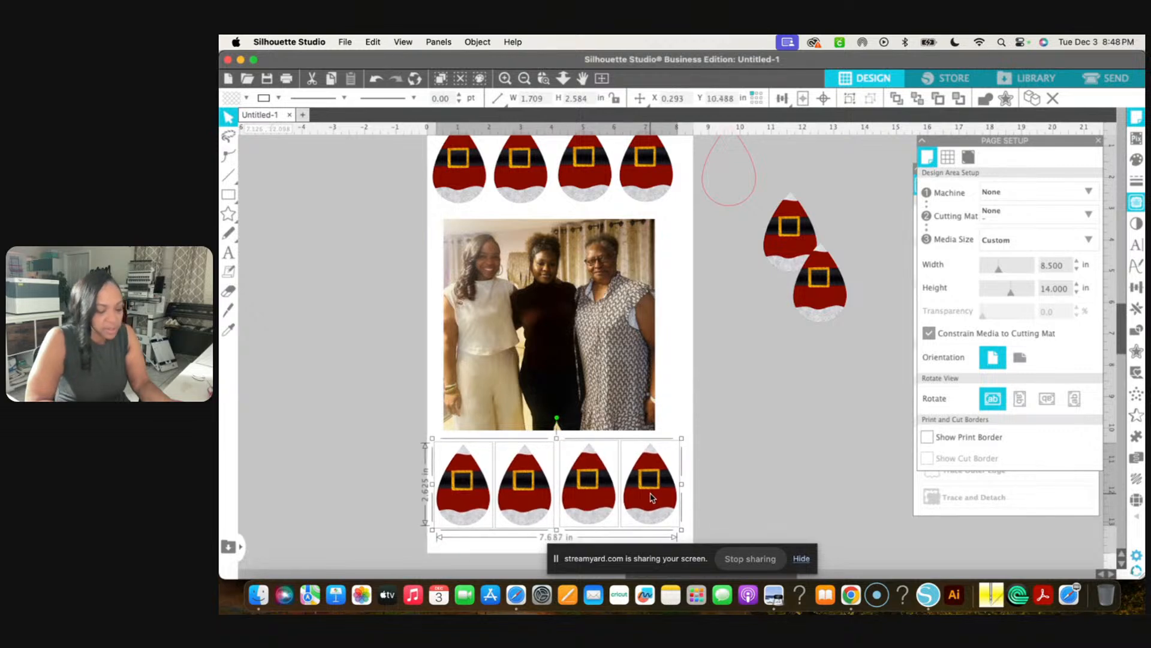
click(824, 429)
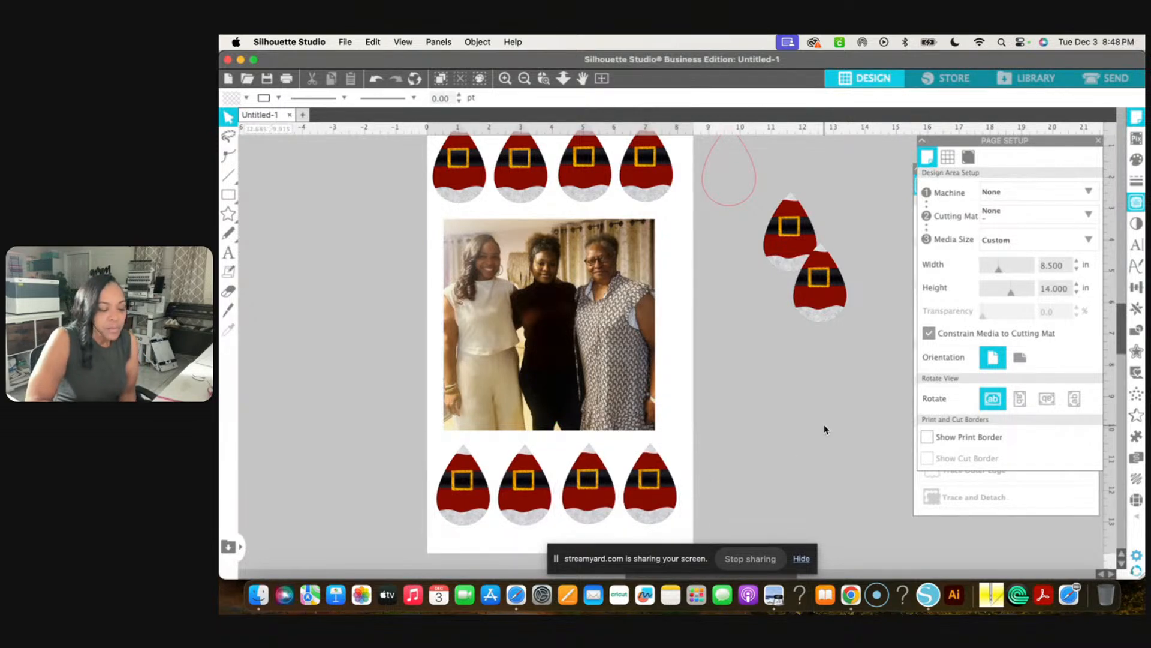
Set the print page format to the Brother SP-1 printer with US Legal paper, 8.50 by 14.00 inches
click(345, 43)
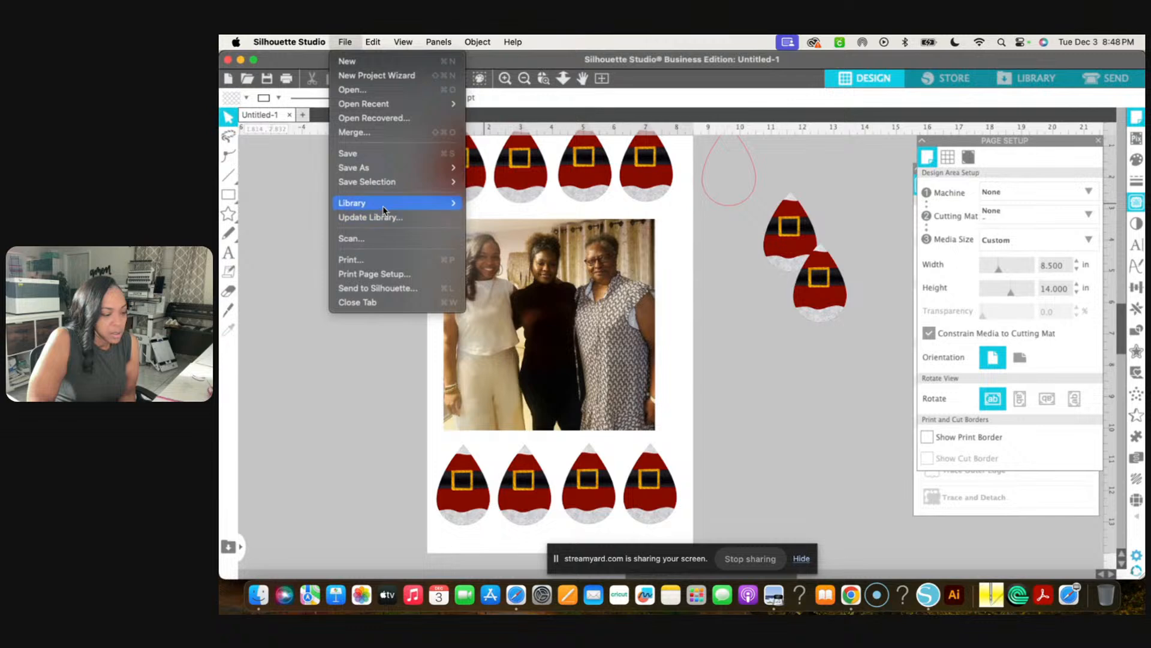
mouse_move(384, 208)
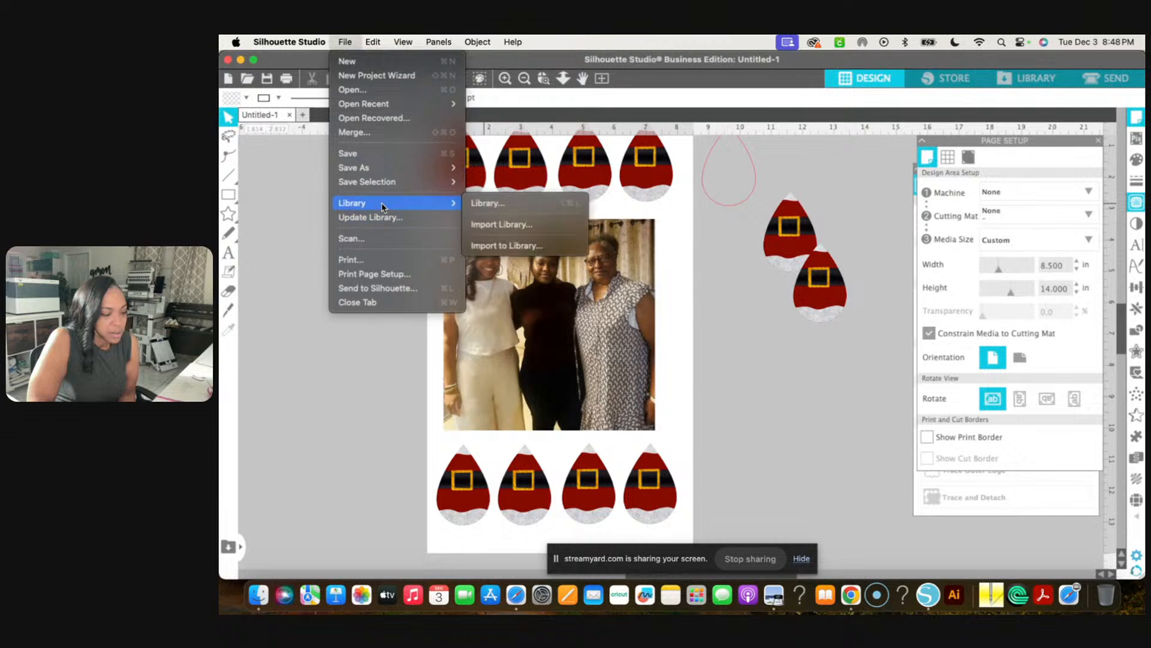
click(369, 273)
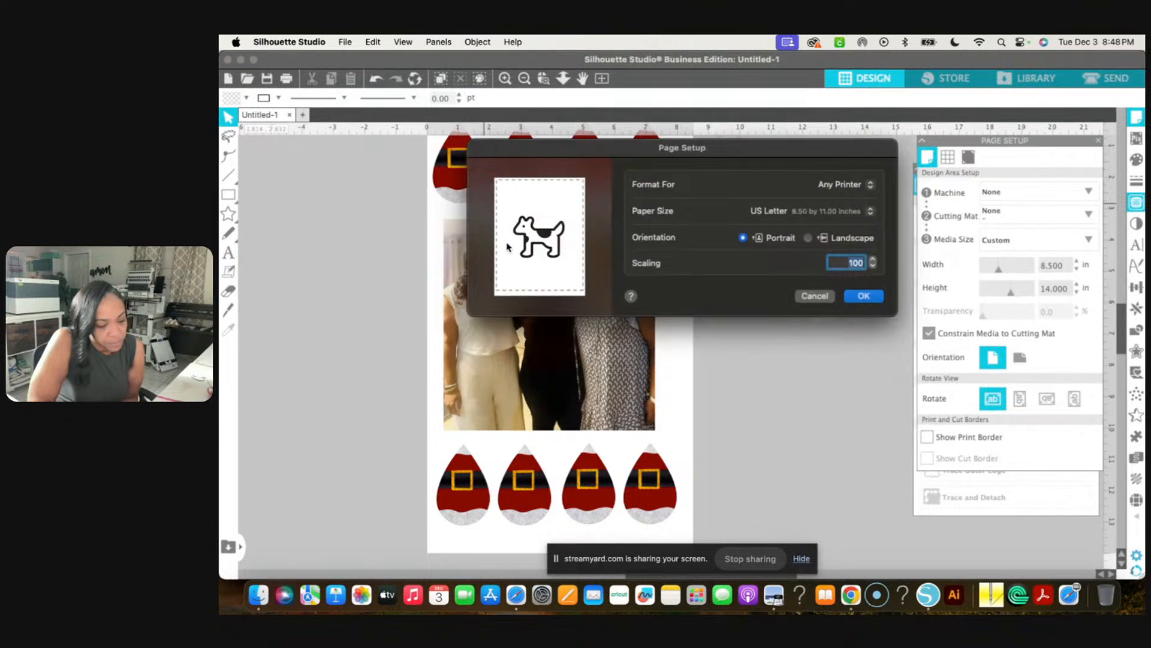
click(870, 185)
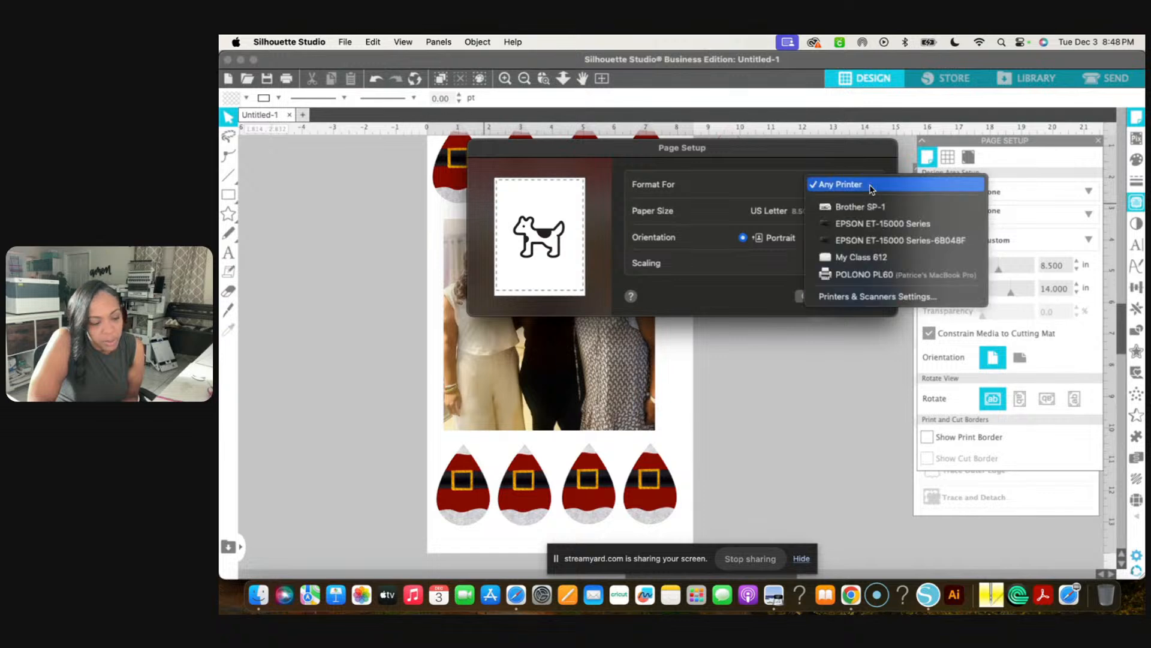
click(869, 207)
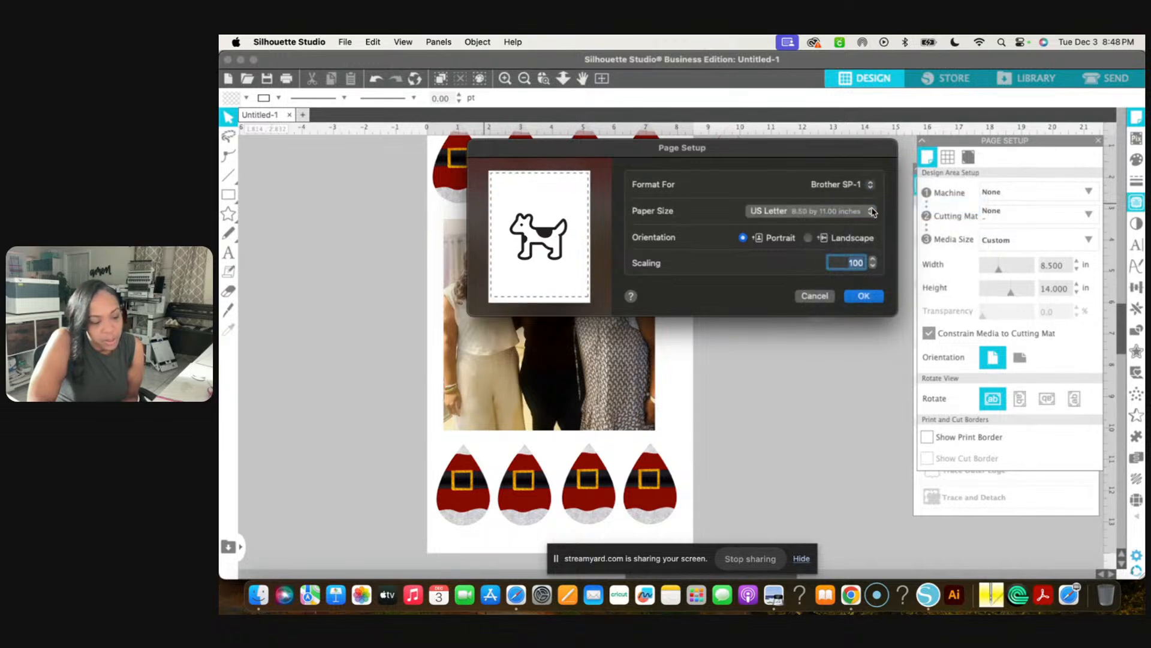
click(872, 212)
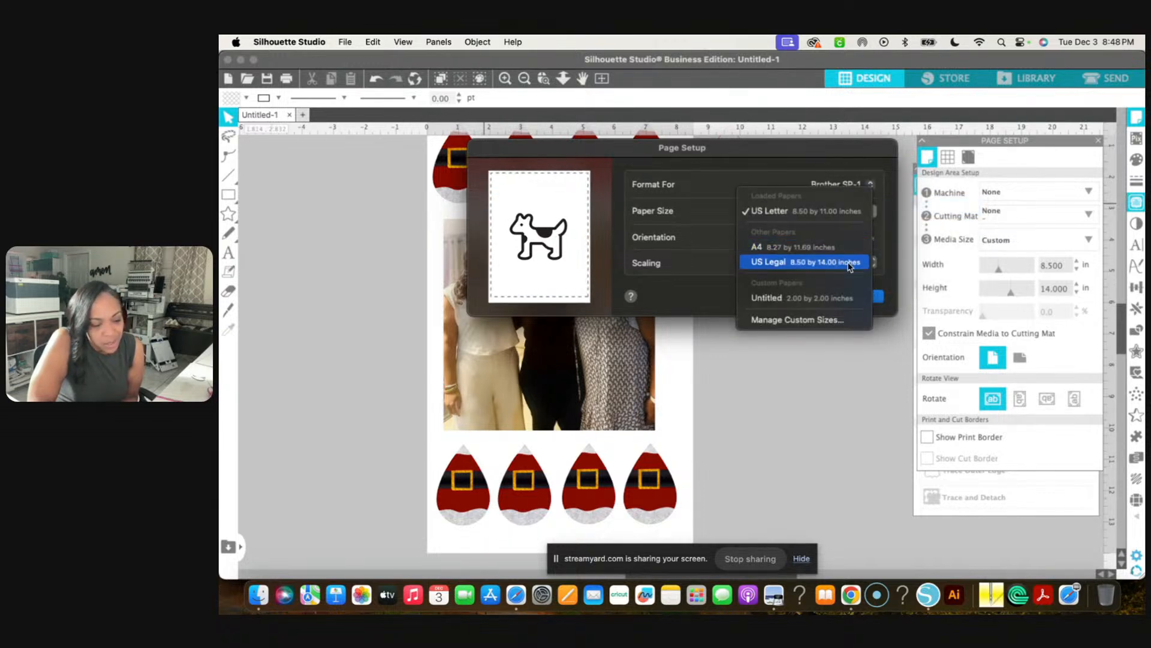
click(850, 263)
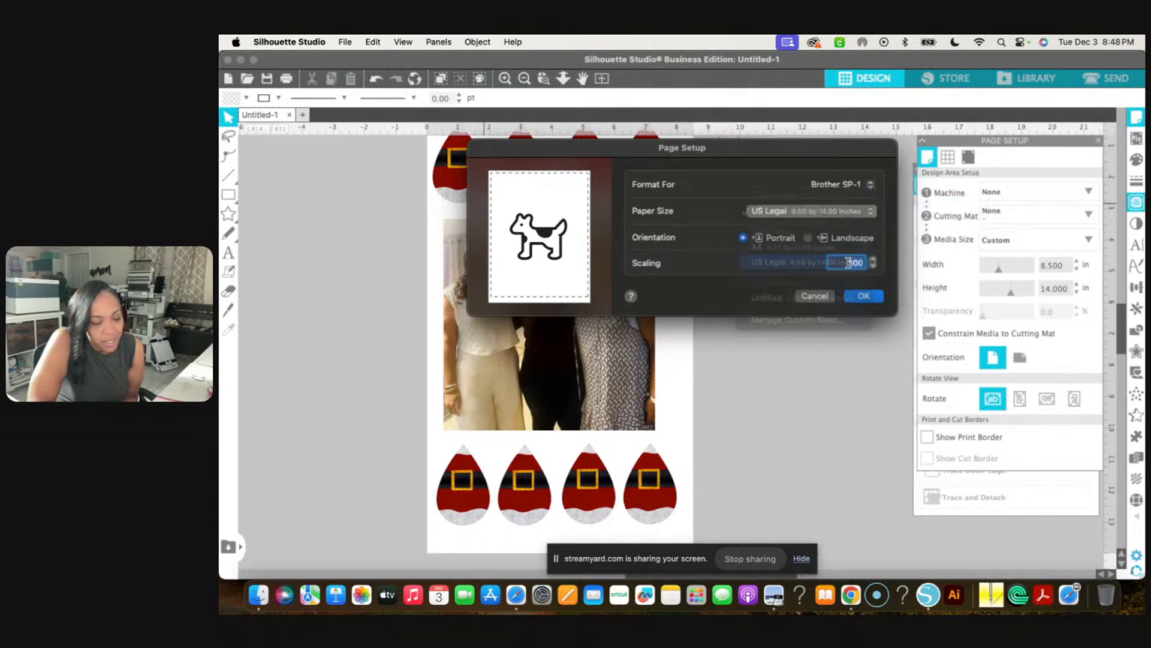
click(864, 296)
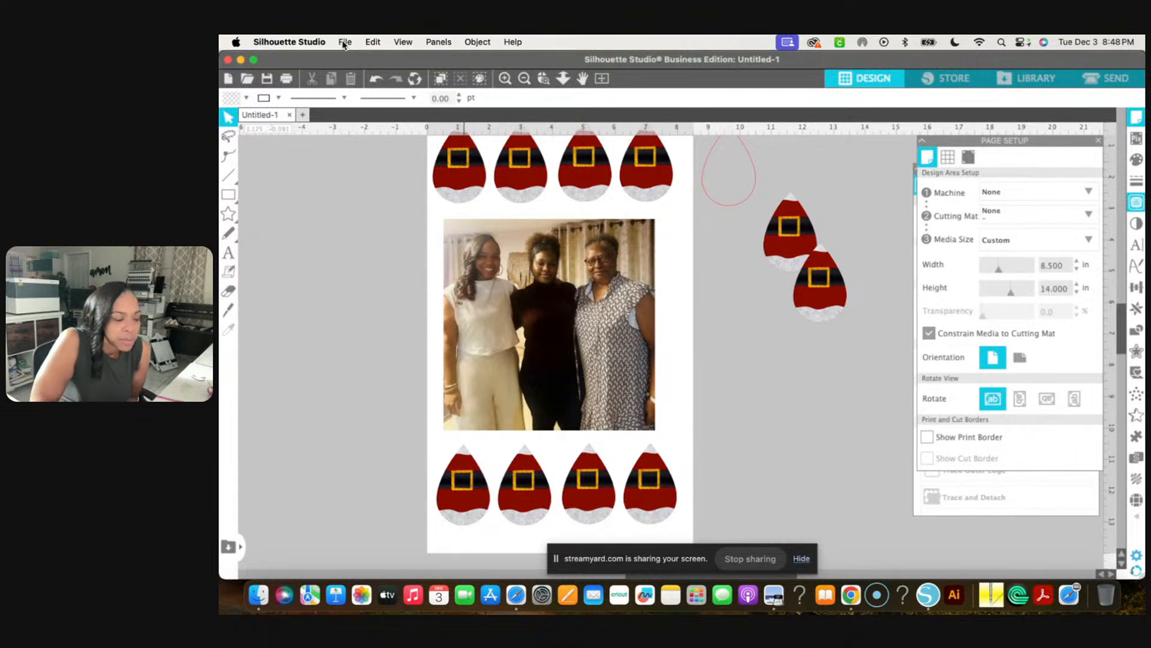
Check the teardrop rows and photo in the print preview, then start printing with the Brother SP-1 as printer
click(345, 43)
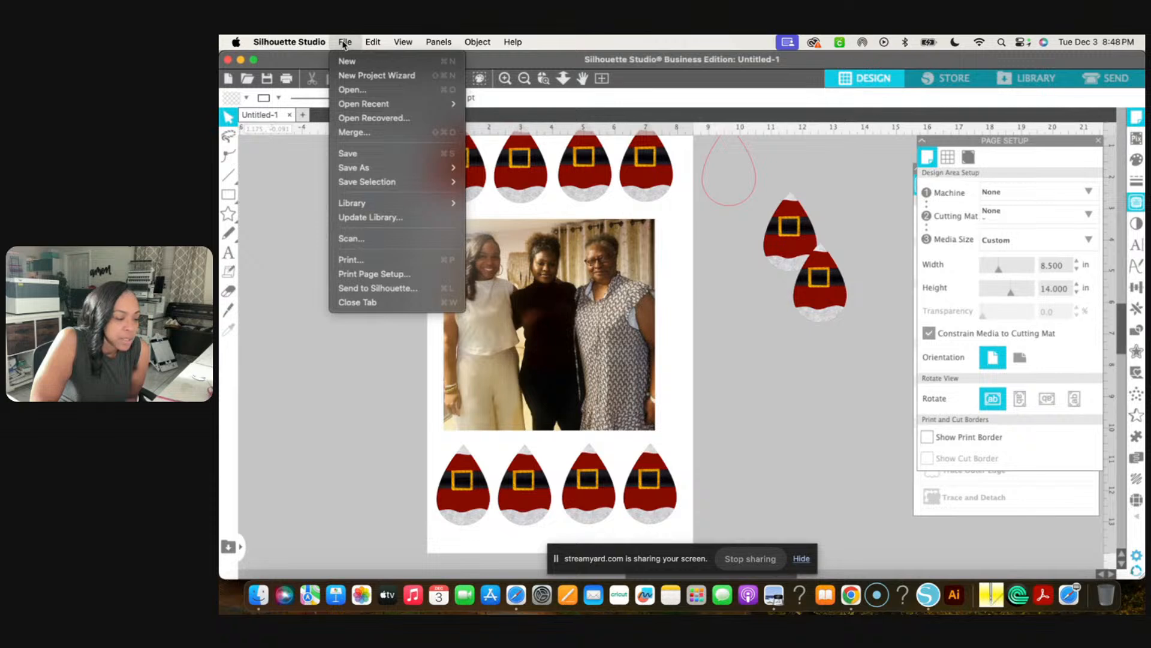
click(372, 260)
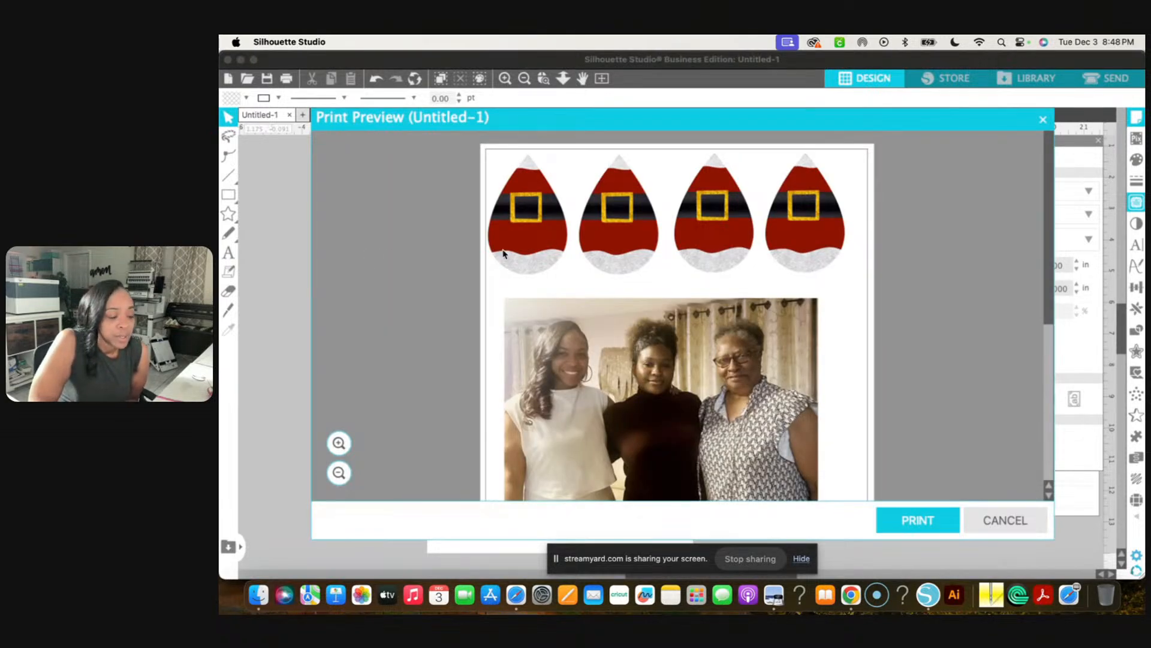
scroll(557, 300, down, 5)
scroll(557, 300, down, 2)
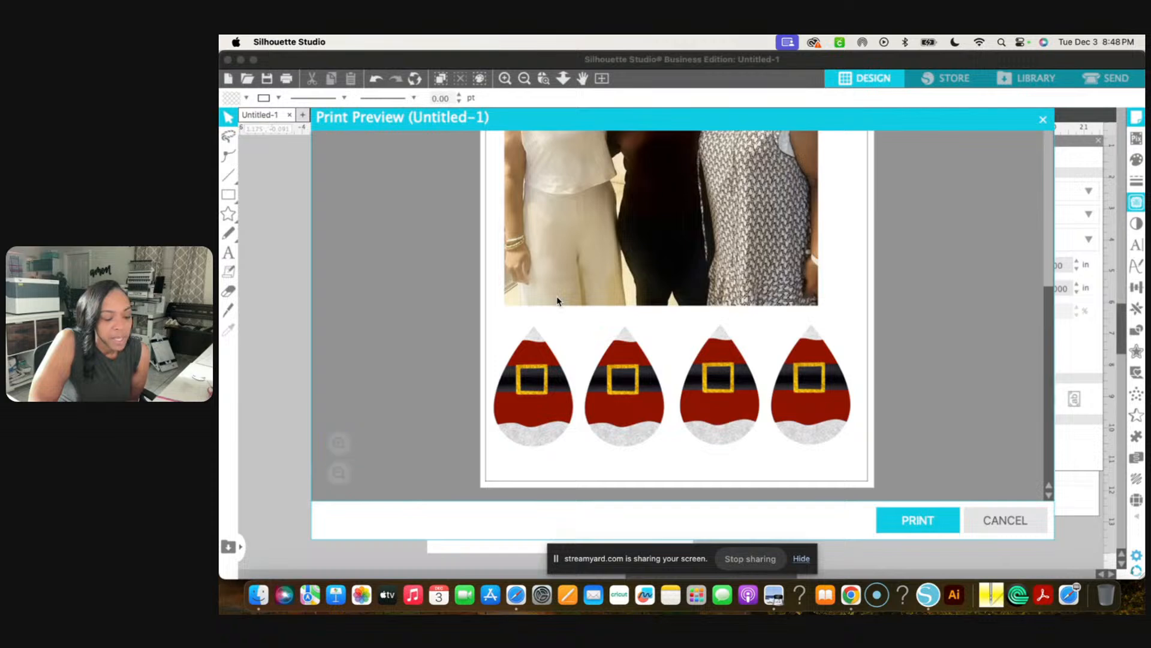
scroll(557, 300, up, 6)
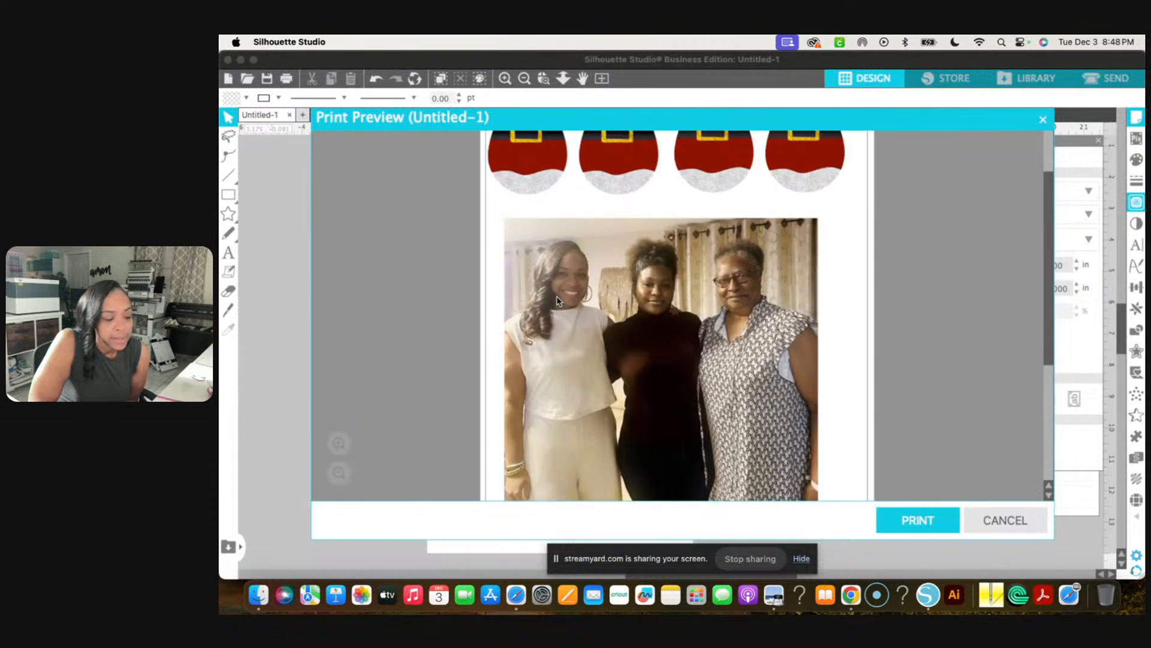
scroll(557, 300, down, 4)
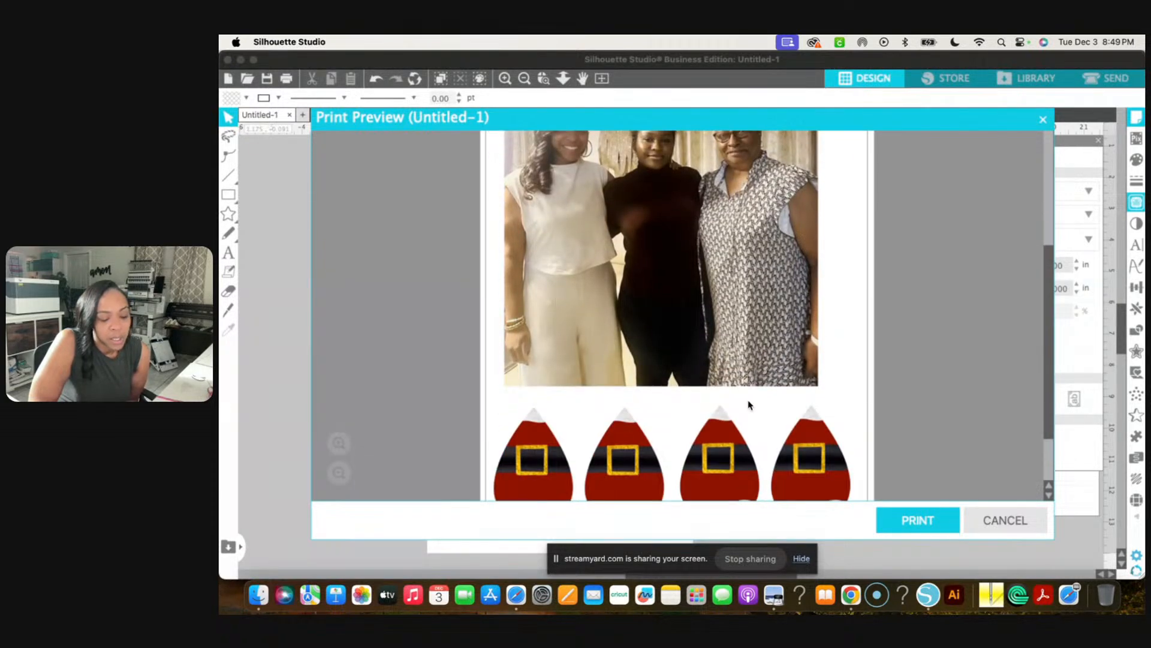
click(922, 521)
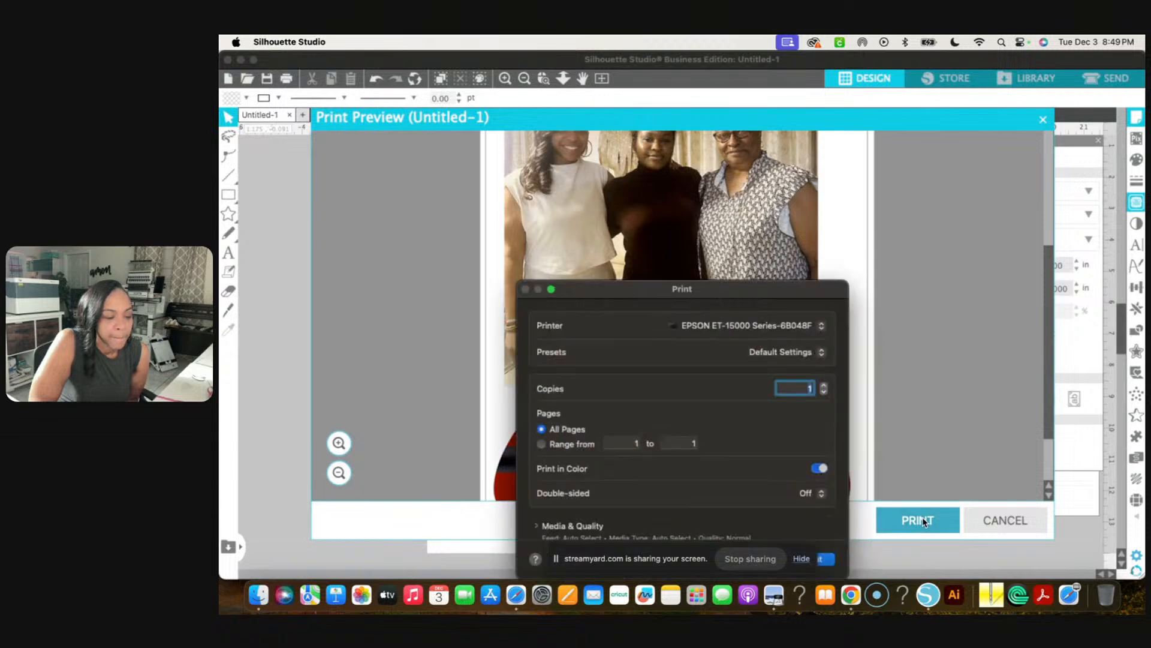
click(821, 325)
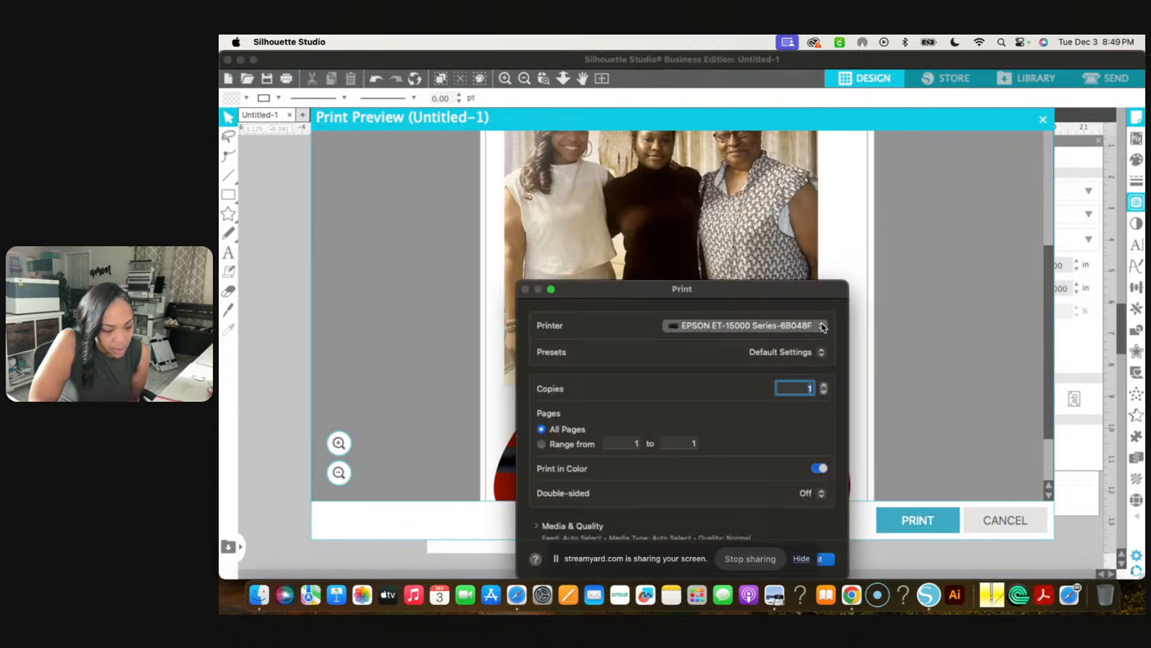
click(798, 292)
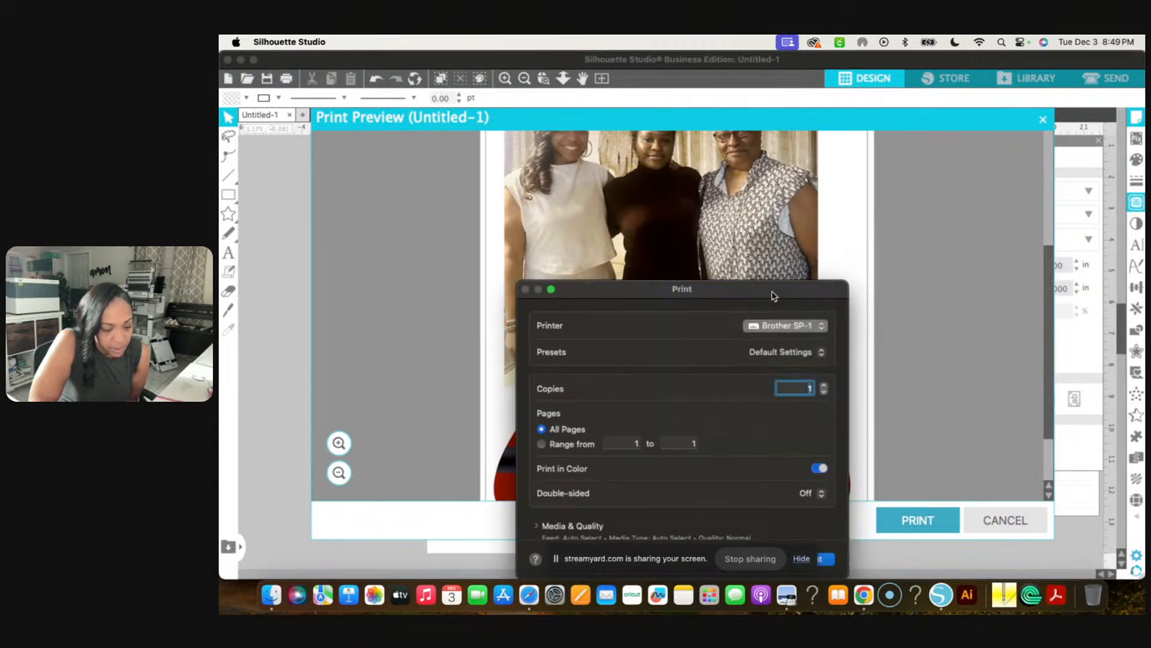
drag(740, 183, 741, 165)
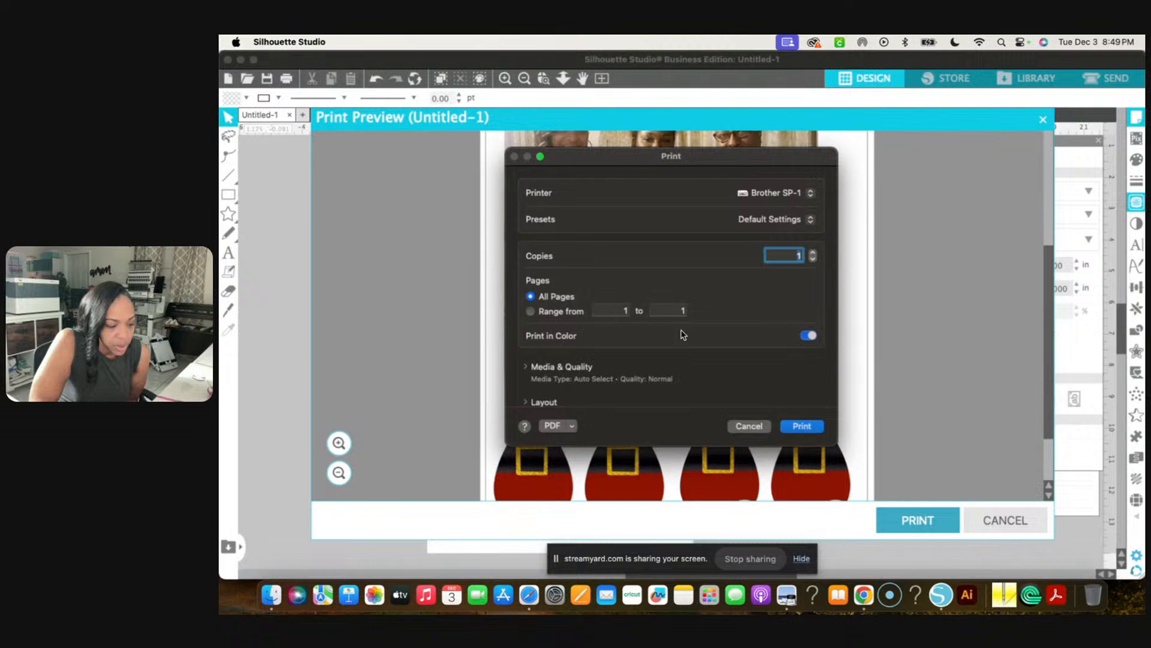
Turn on Flip Horizontally in the print layout and print the page
scroll(694, 368, down, 2)
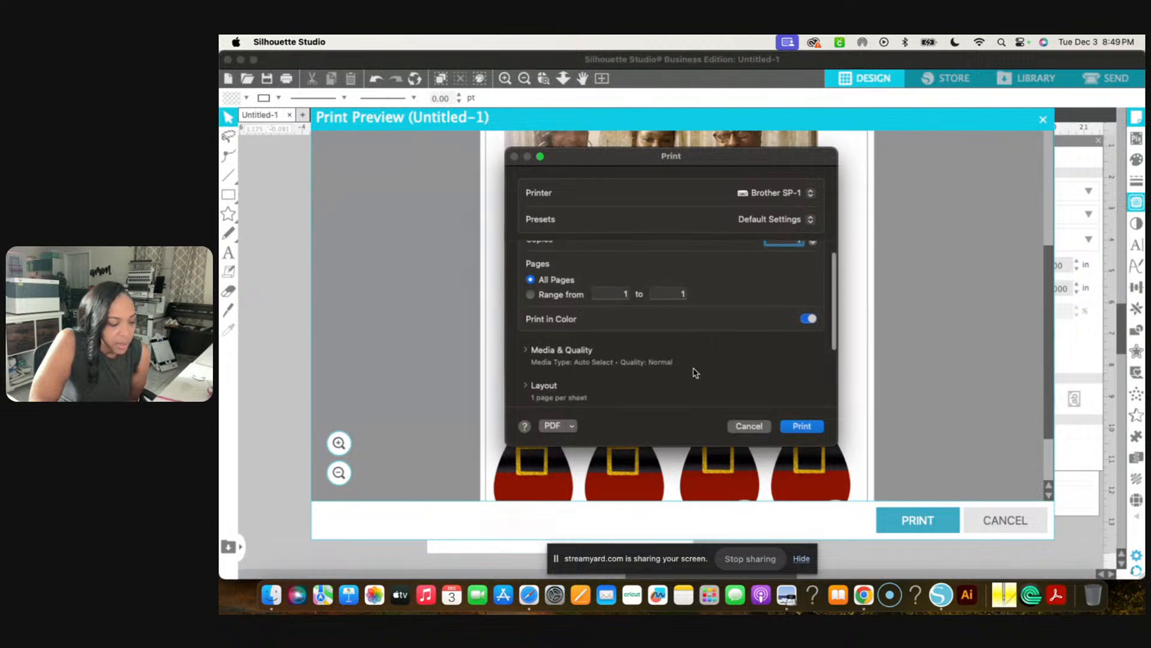
click(544, 389)
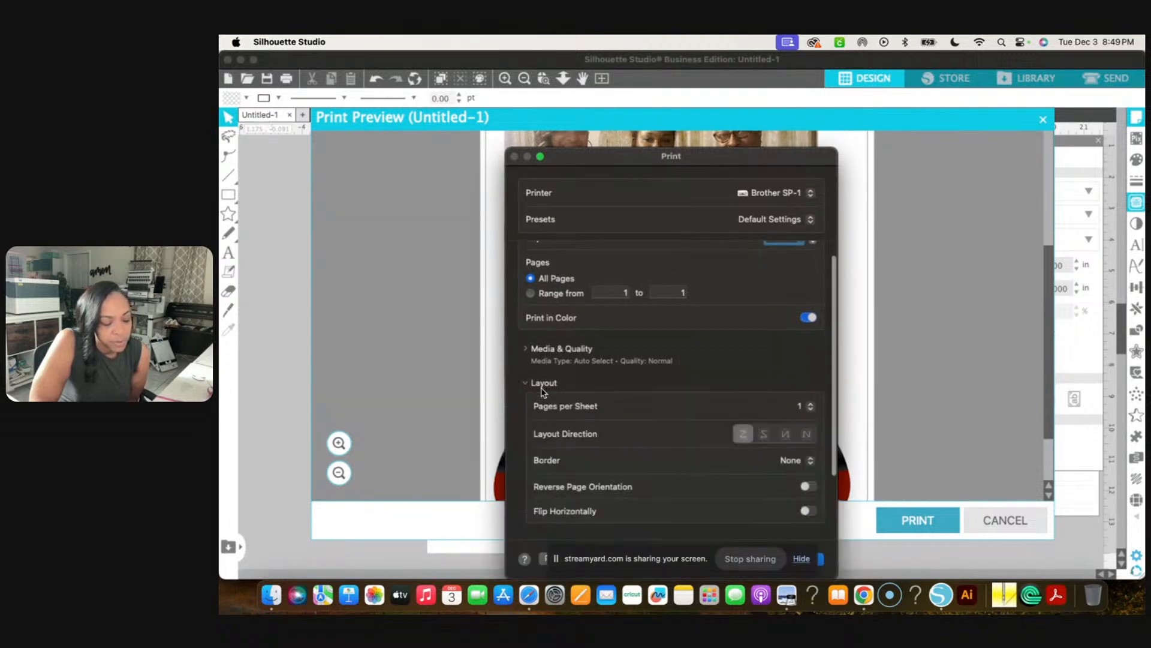
click(810, 511)
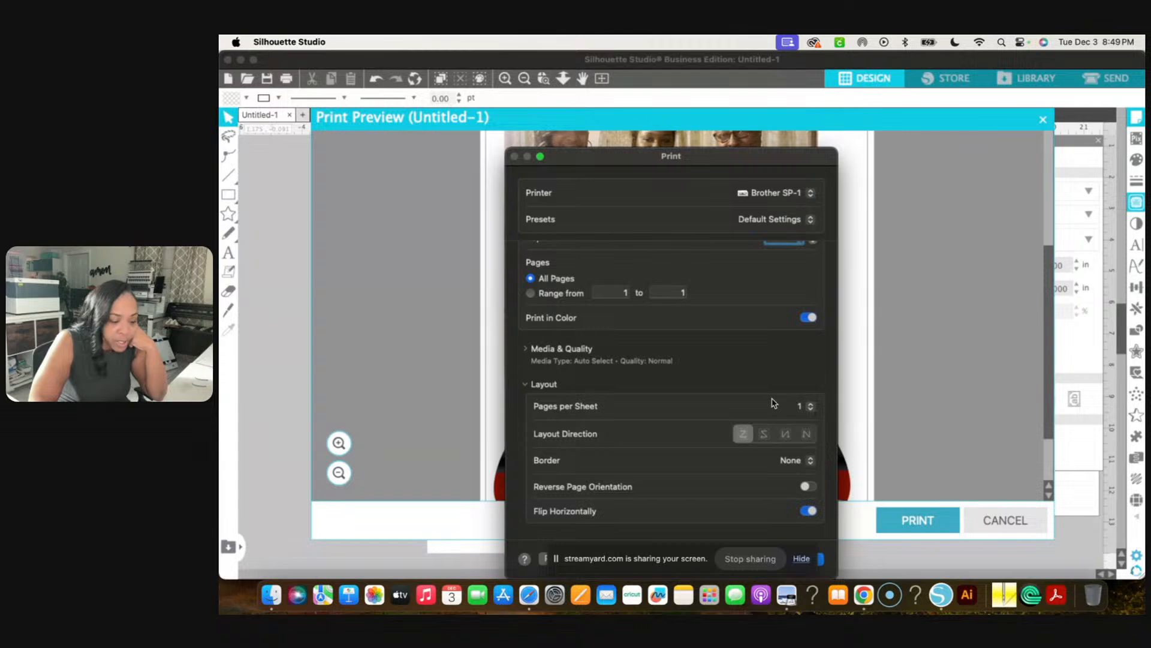
scroll(773, 403, up, 1)
scroll(773, 401, down, 4)
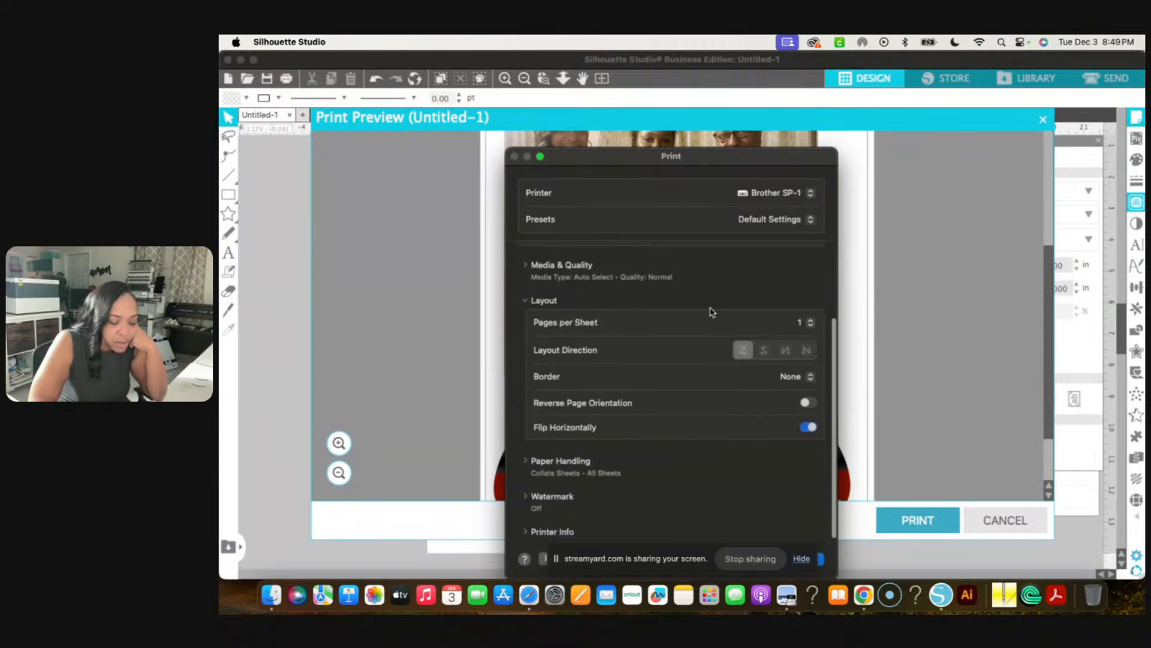
drag(734, 161, 738, 101)
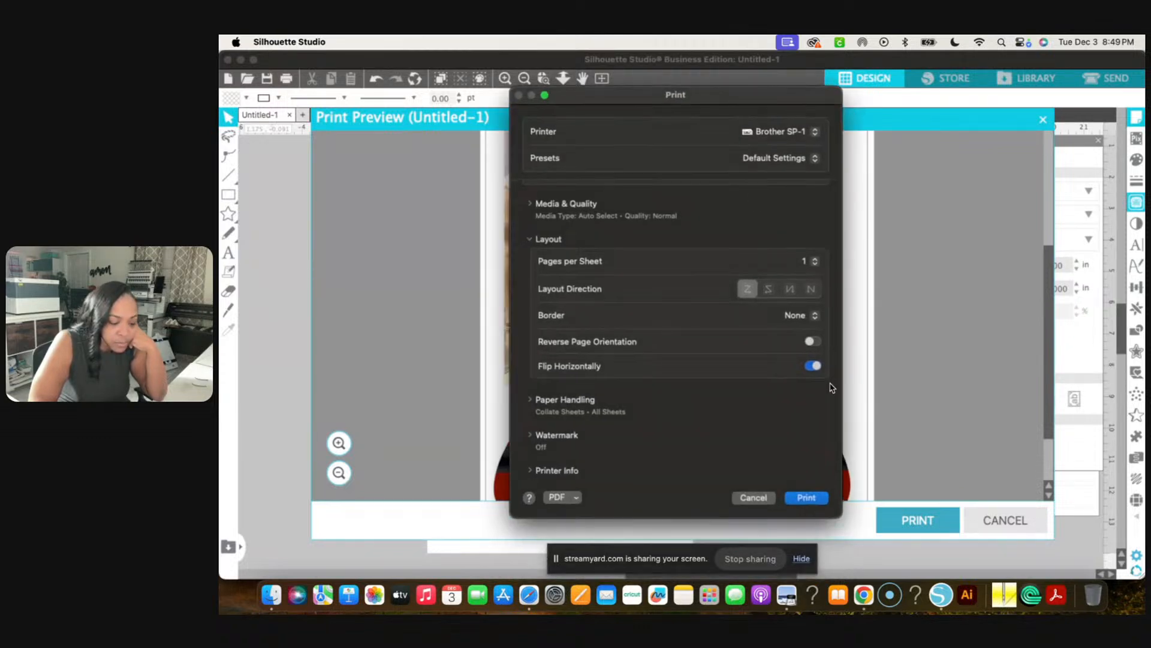
click(807, 498)
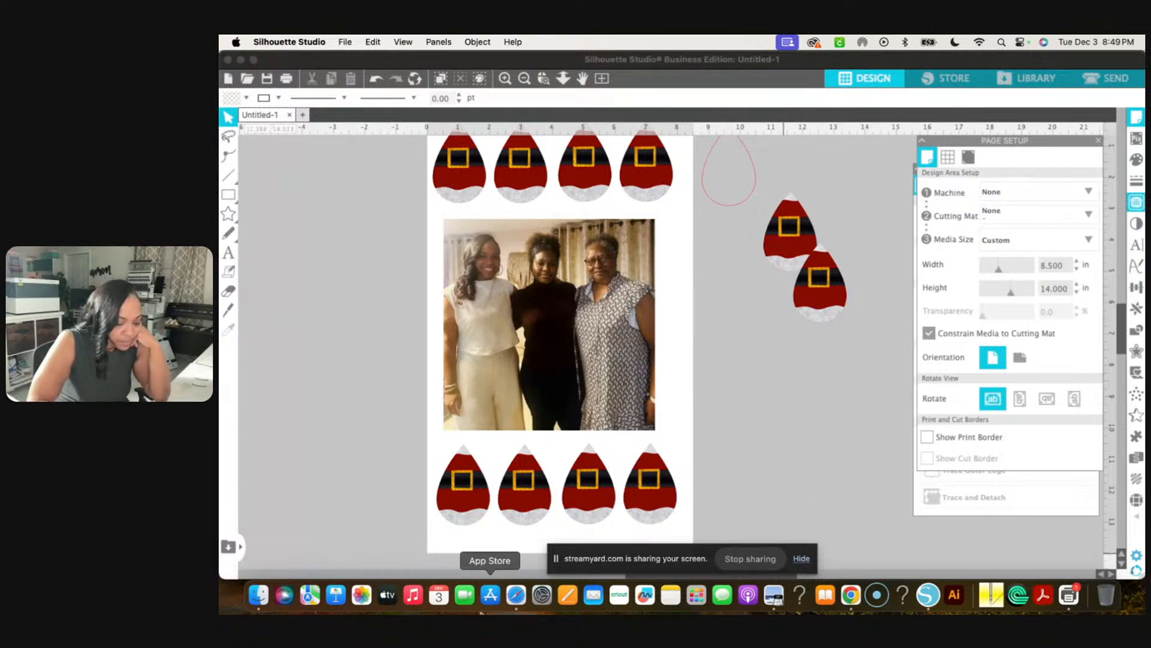
Switch to Safari and search Creative Fabrica for "christmas", replacing the Christmas earrings search
click(517, 595)
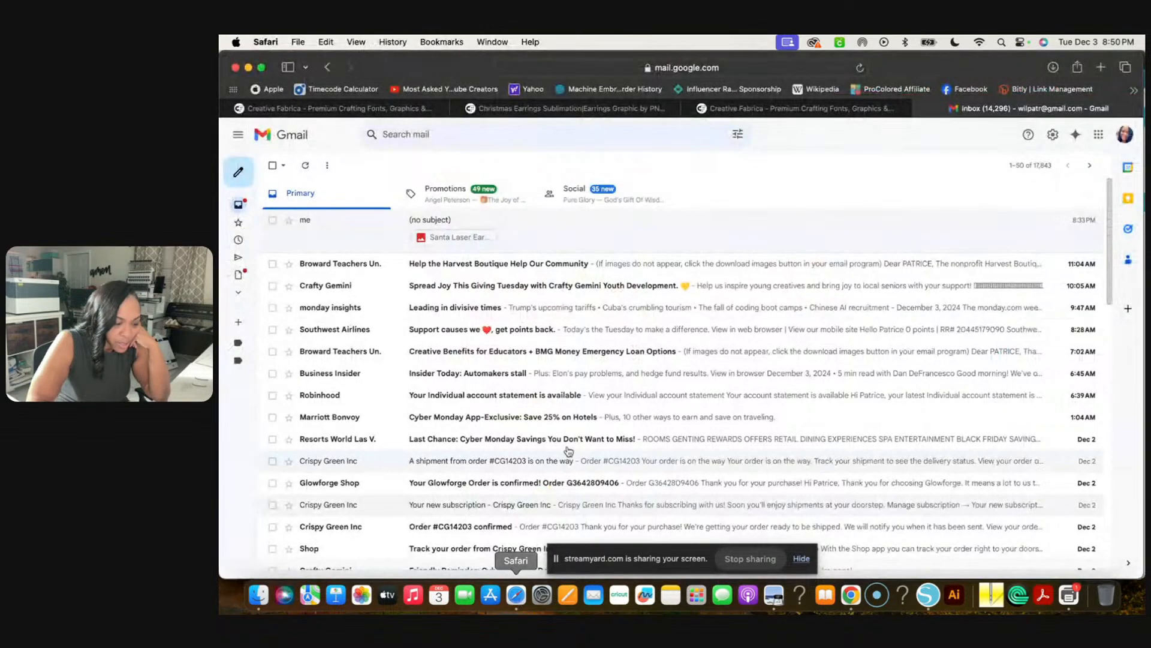
click(746, 111)
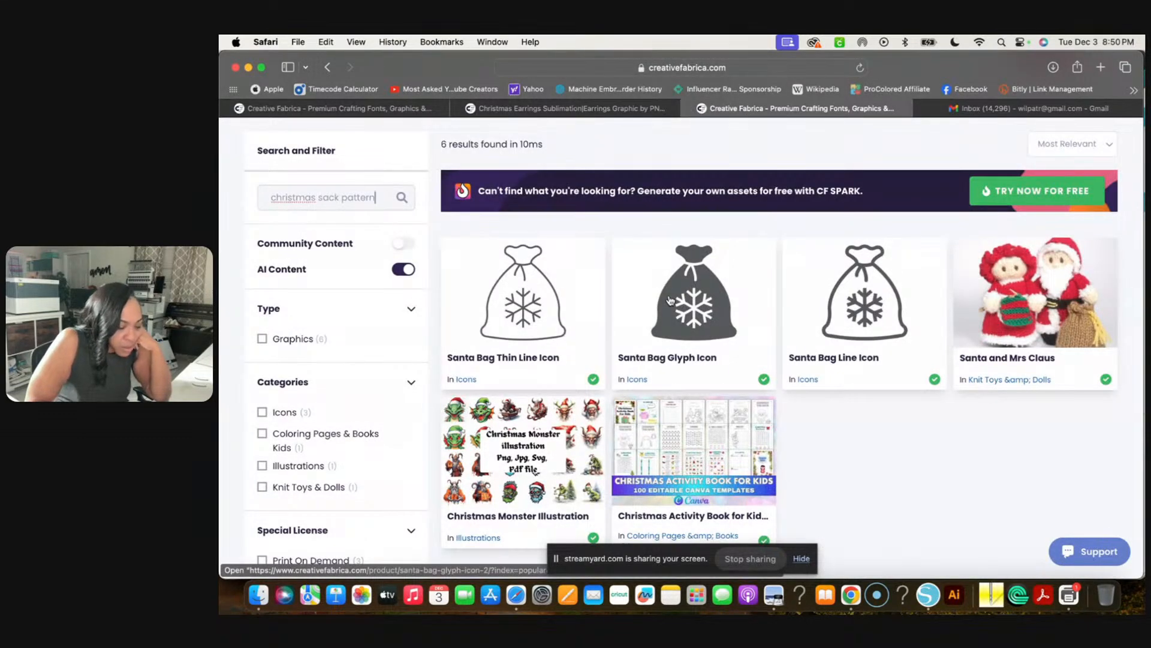
click(601, 111)
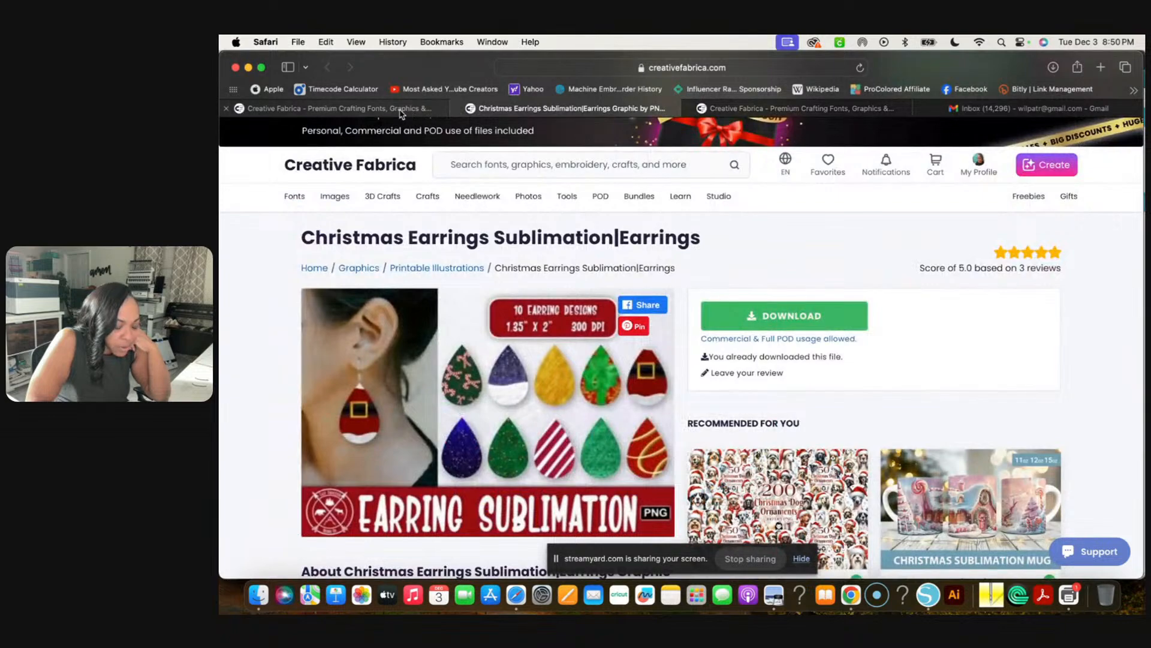
click(402, 111)
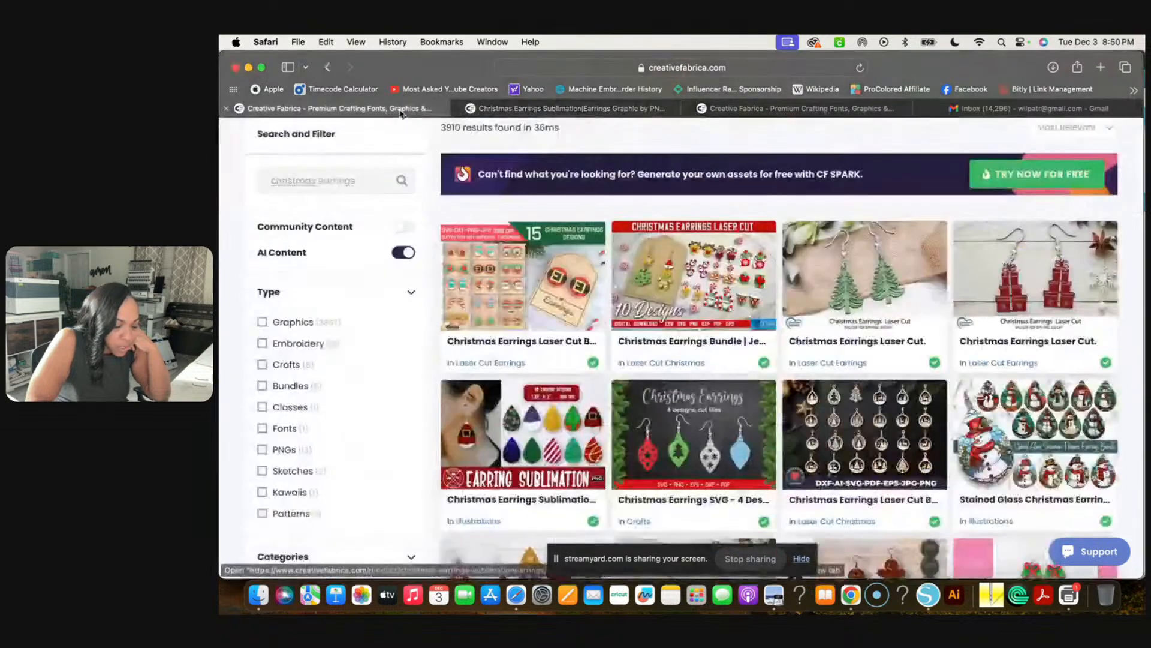
triple_click(328, 181)
text(chr)
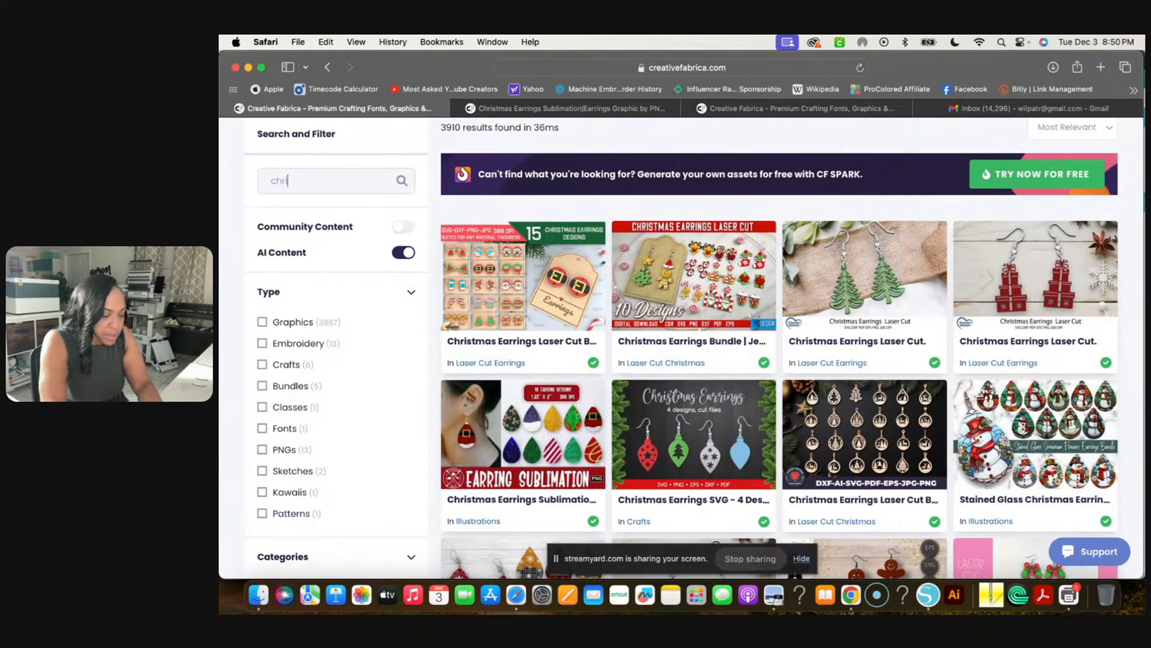
text(istma)
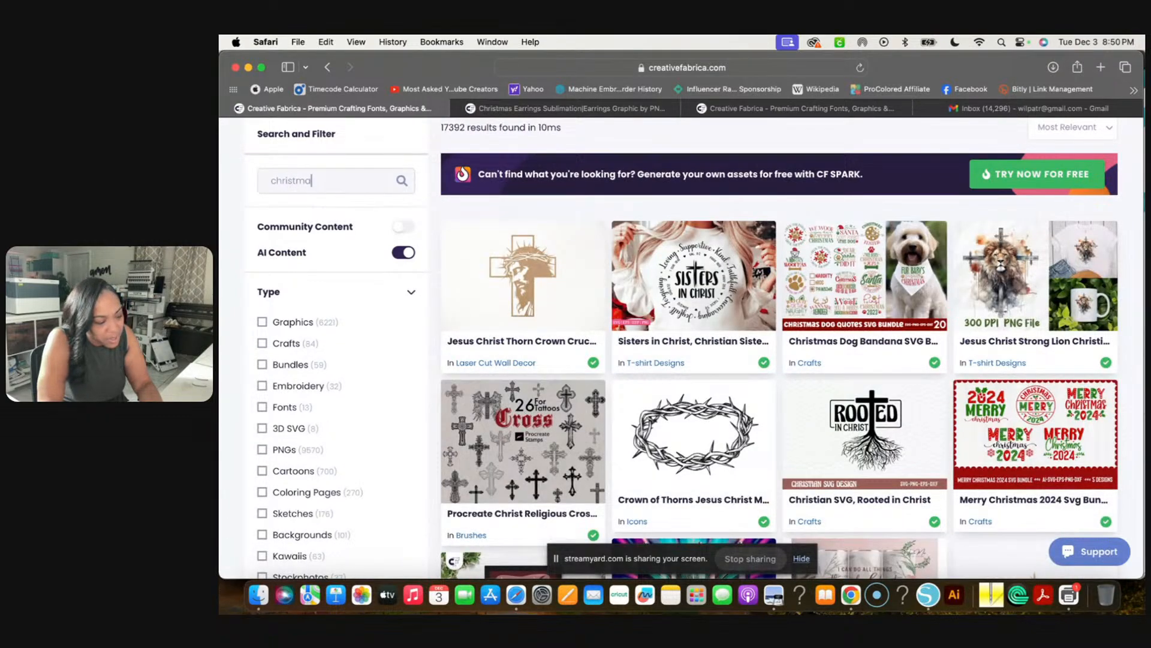
text(s)
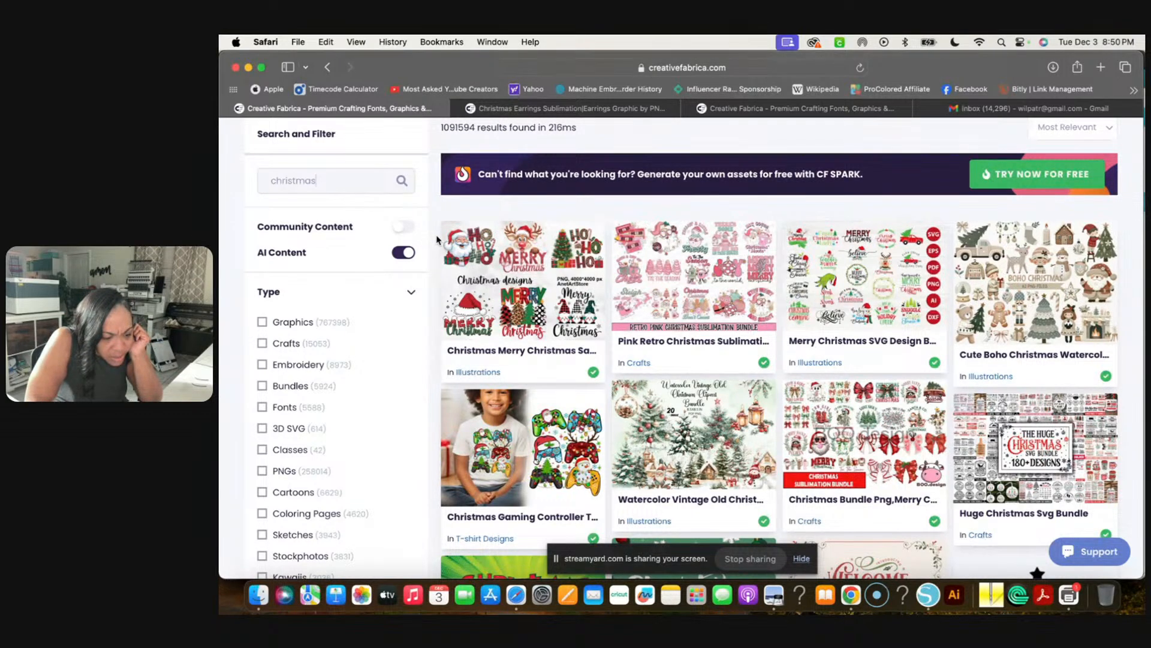
Browse the Creative Fabrica results for "christmas" and examine the sublimation bundles, clipart, T-shirt designs and fonts for usable designs
scroll(651, 309, down, 3)
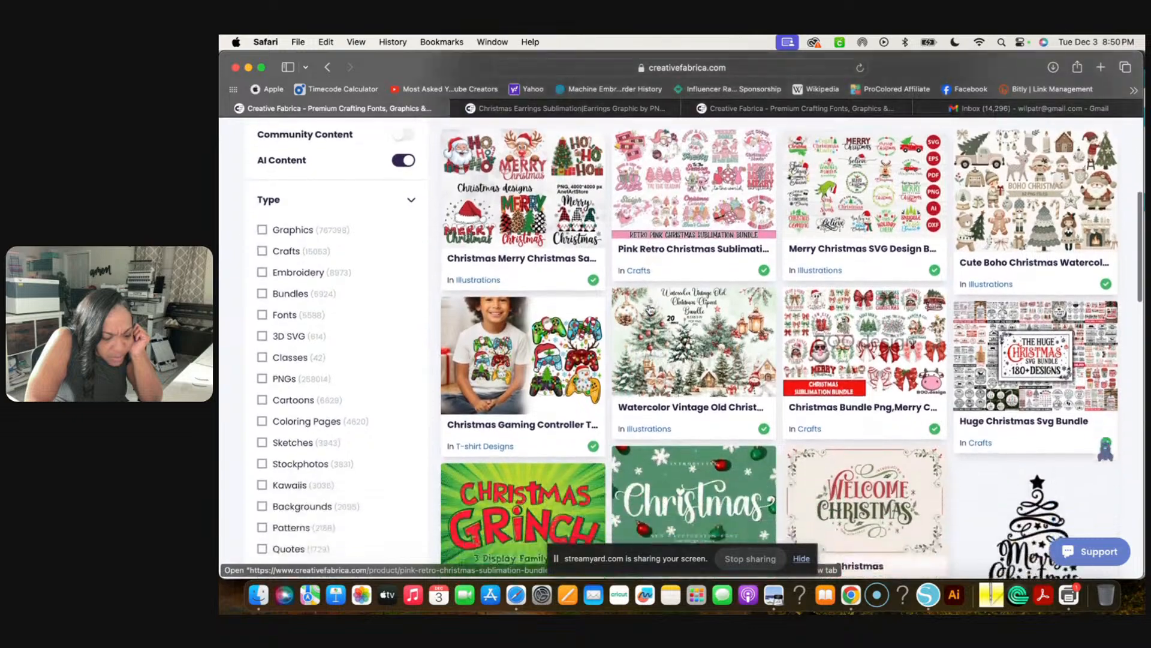
scroll(651, 309, down, 10)
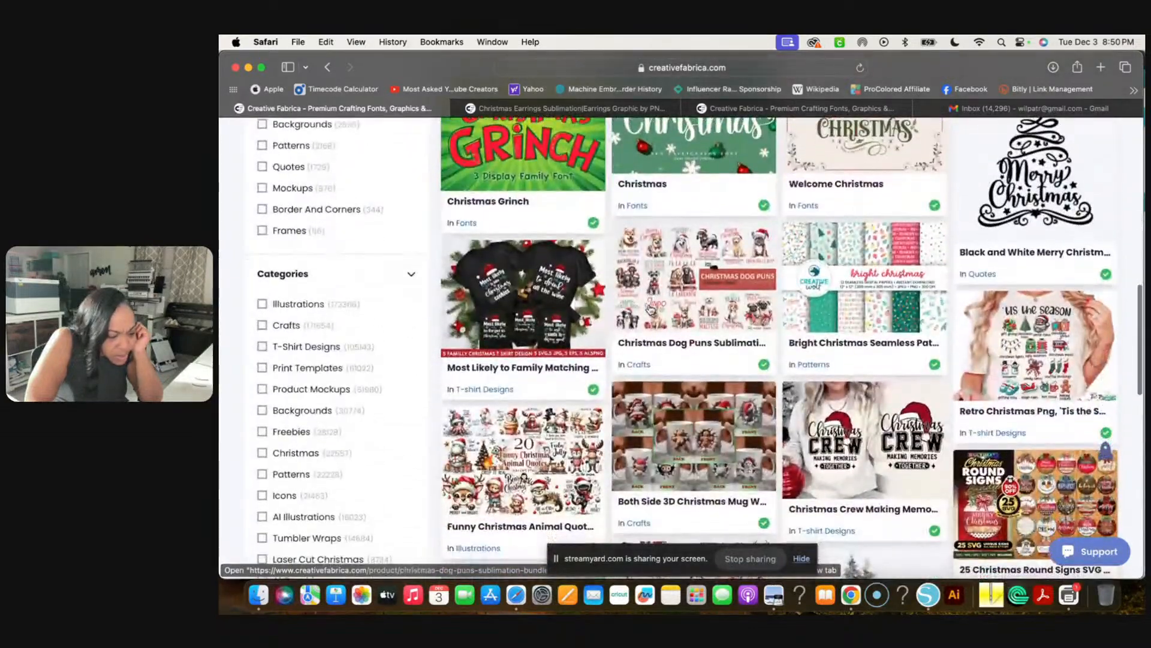
scroll(651, 309, down, 1)
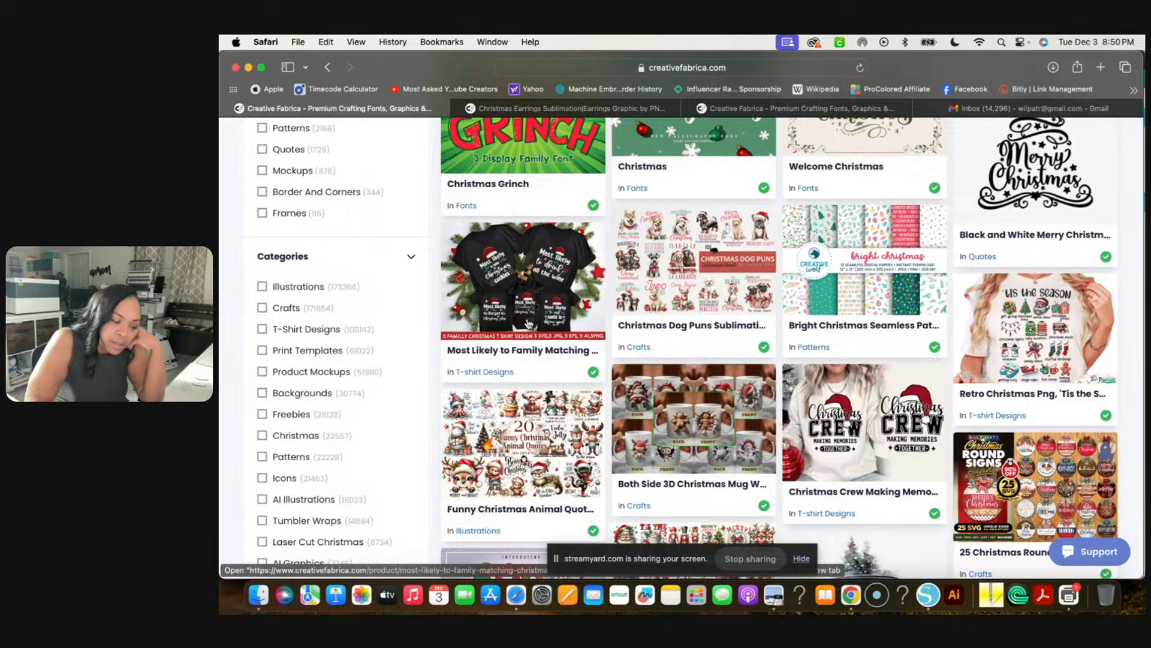
scroll(570, 354, down, 2)
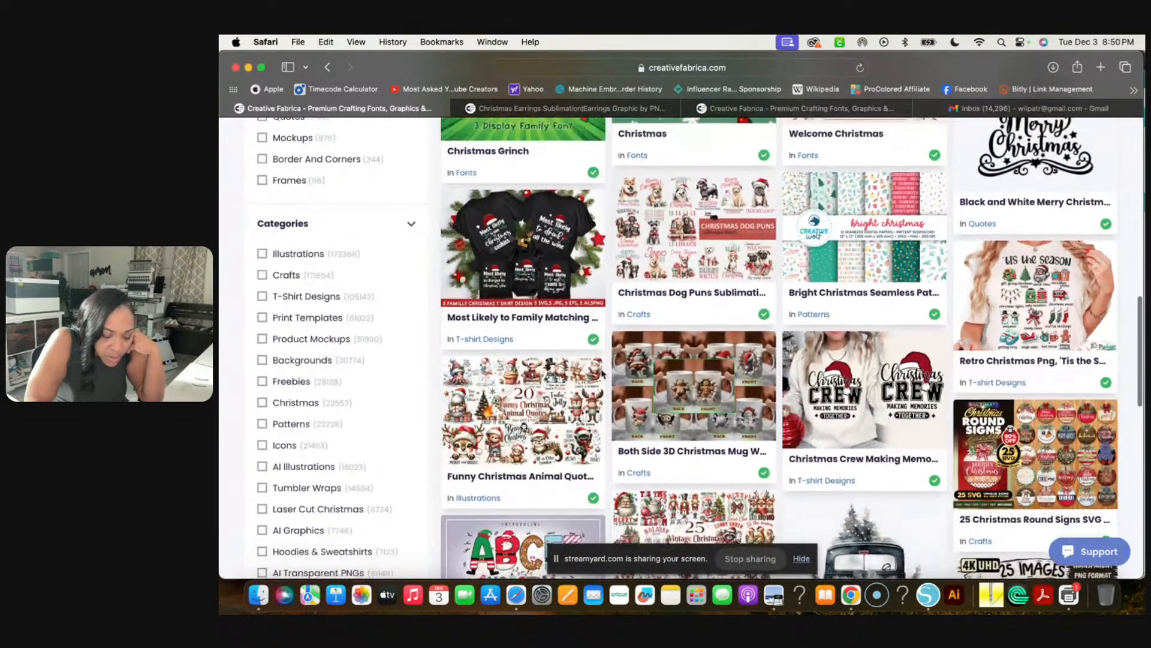
scroll(798, 324, down, 3)
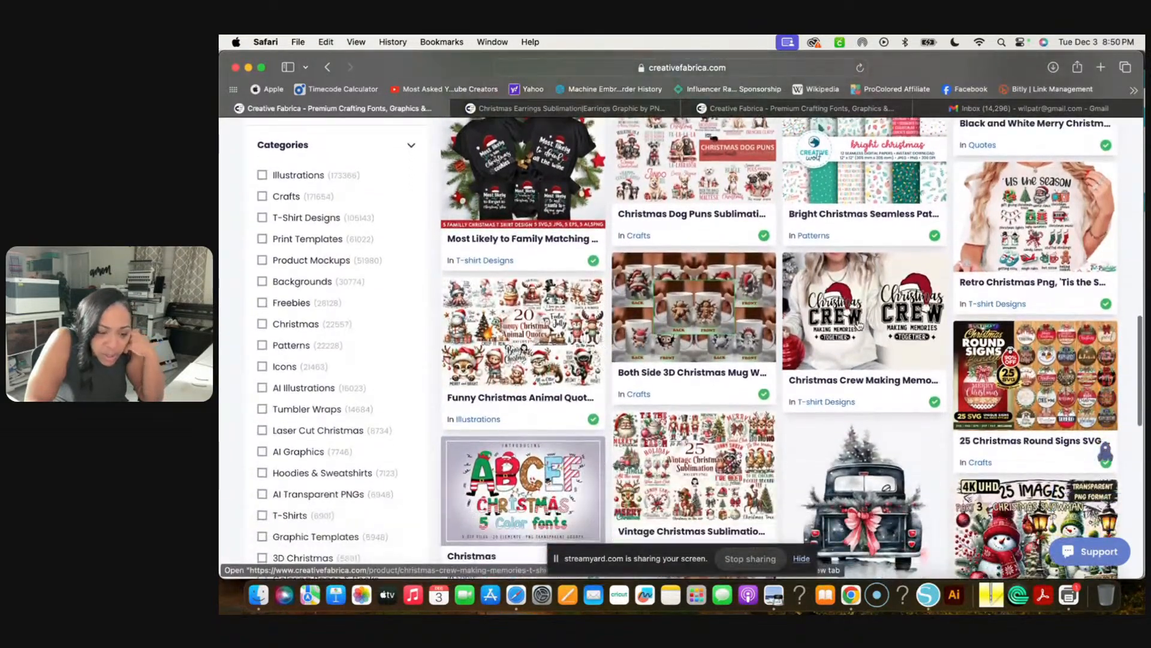
scroll(859, 324, down, 5)
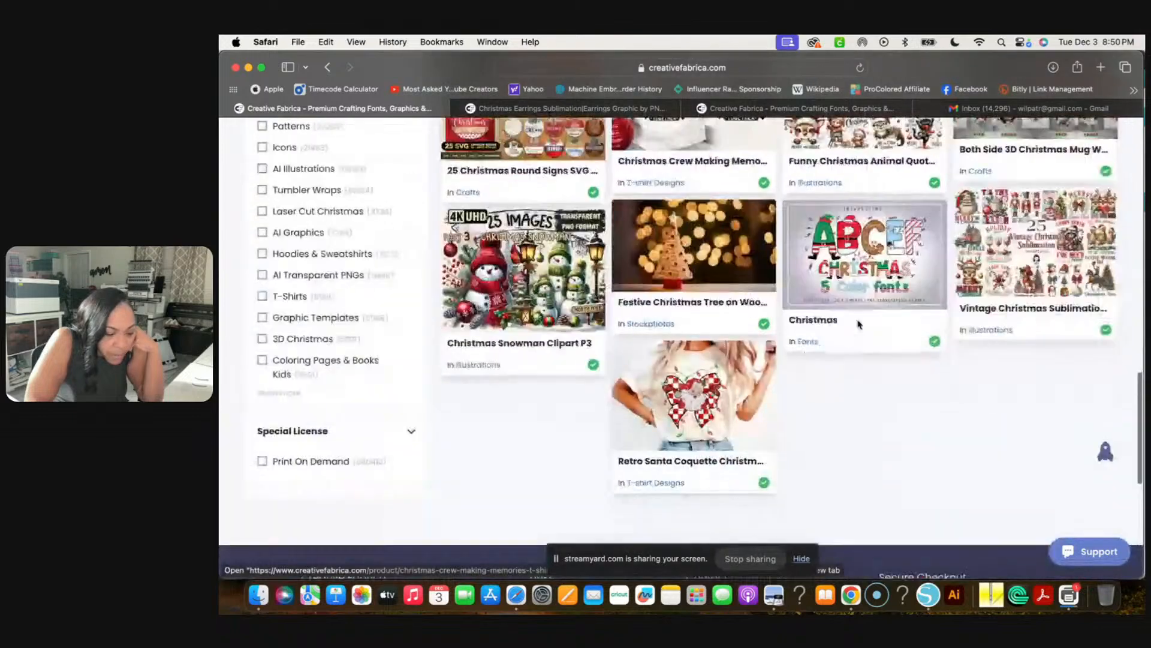
scroll(859, 325, down, 5)
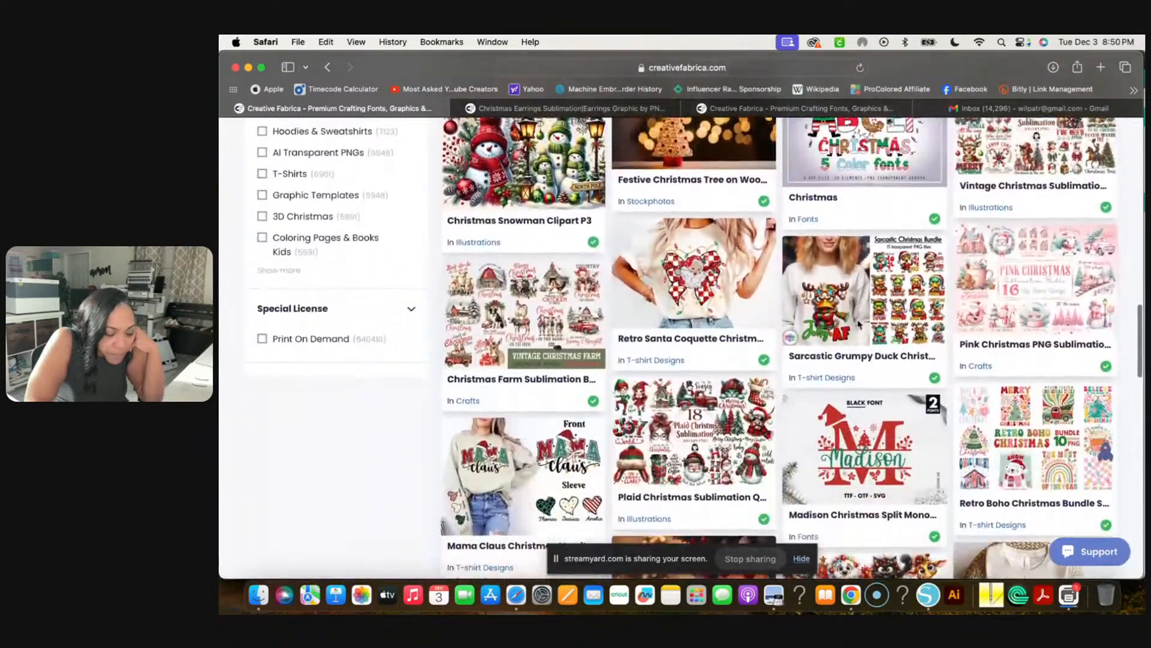
scroll(859, 324, down, 1)
scroll(859, 325, down, 8)
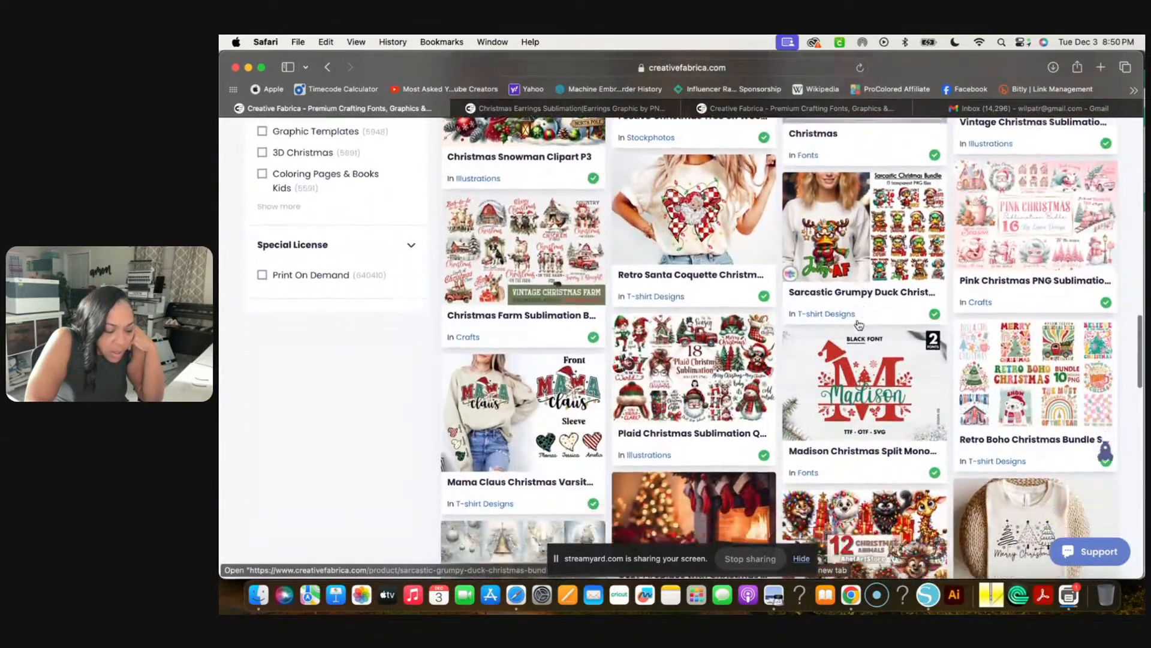
scroll(859, 324, down, 2)
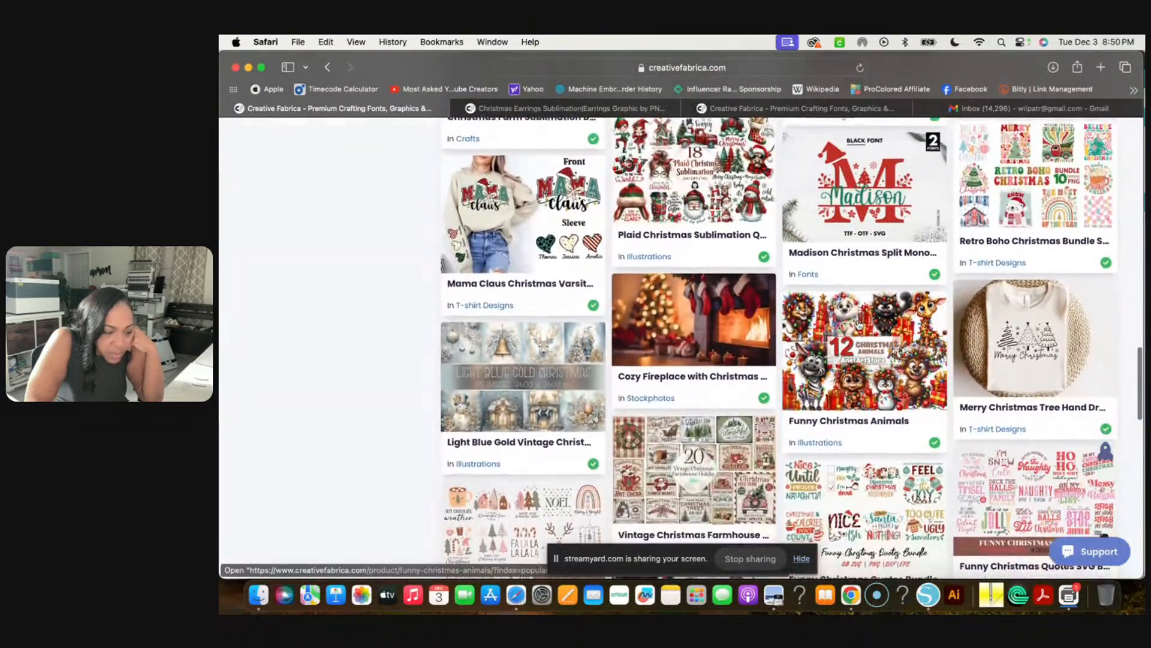
scroll(859, 324, down, 5)
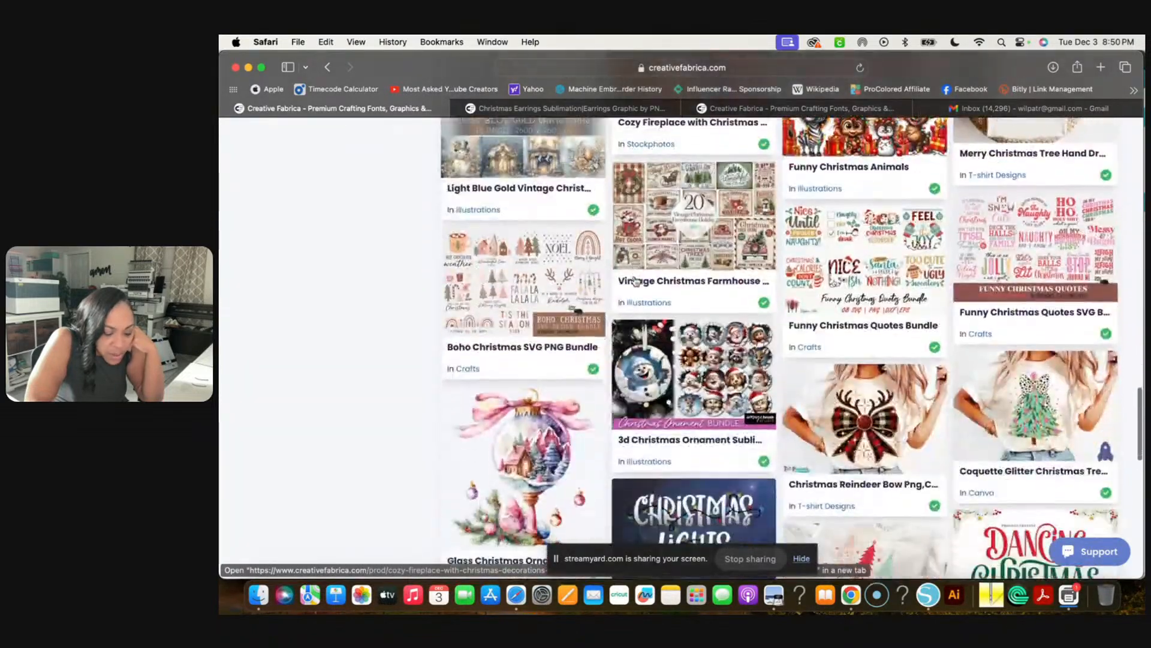
scroll(635, 280, down, 2)
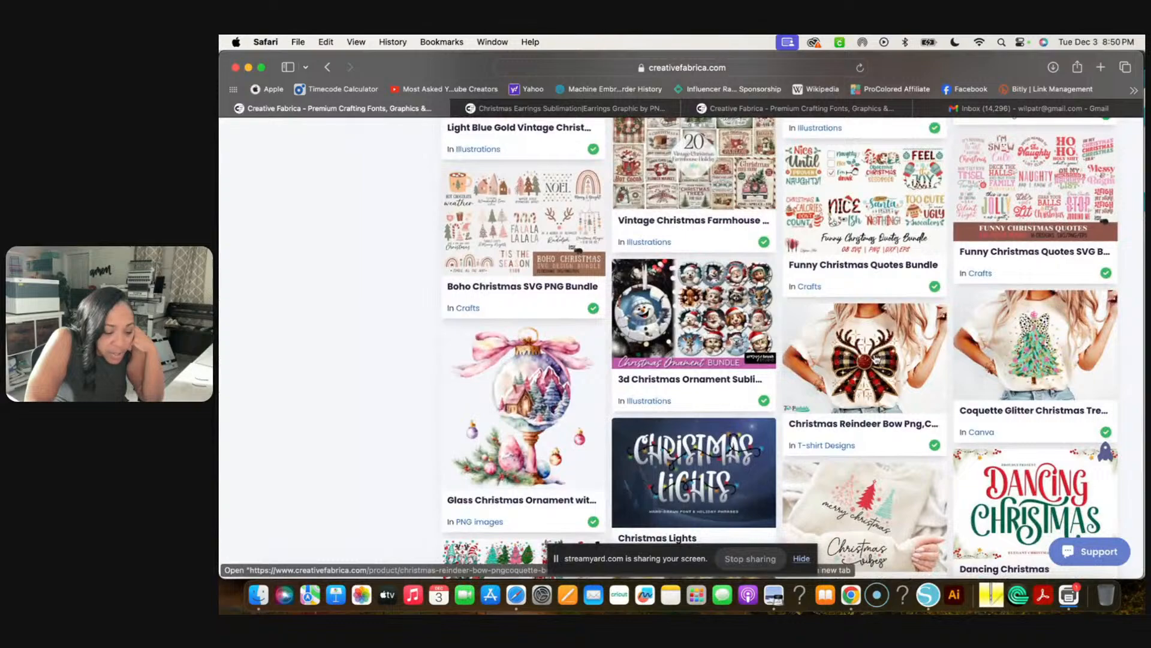
scroll(872, 363, down, 3)
scroll(871, 362, down, 10)
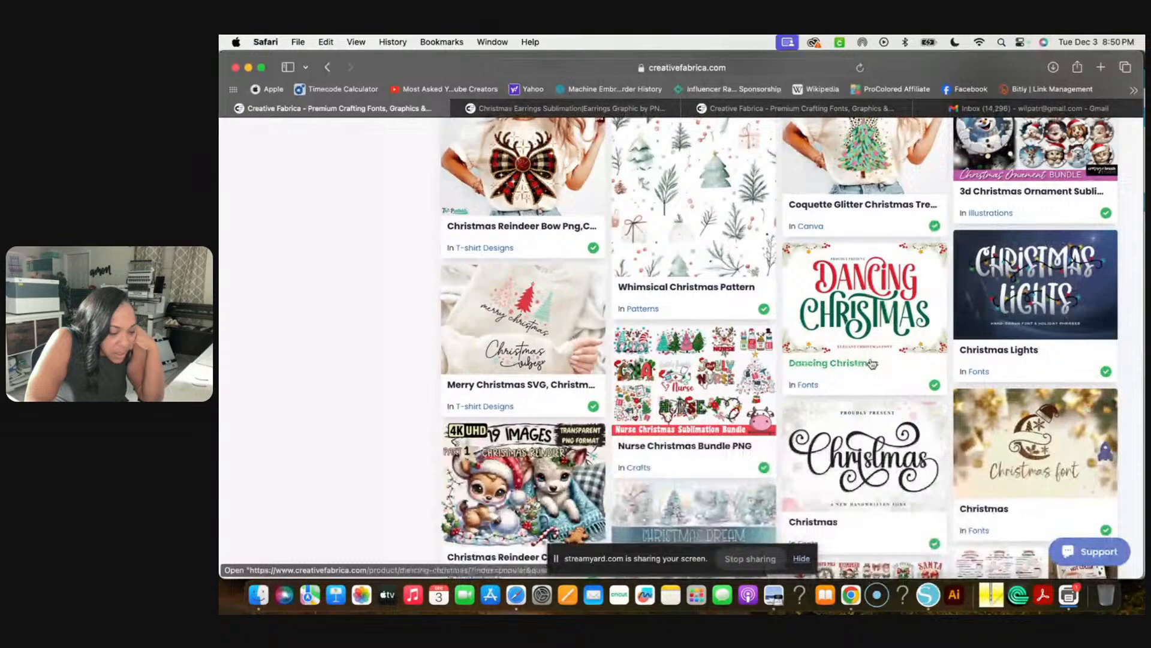
scroll(872, 363, down, 1)
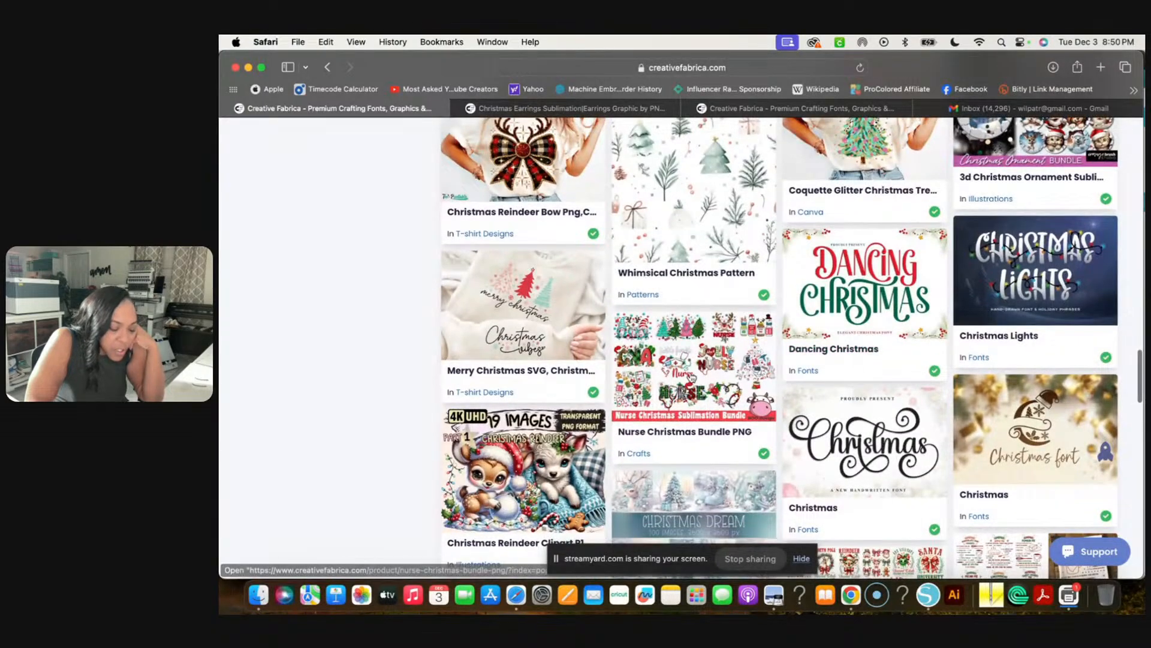
scroll(541, 336, down, 12)
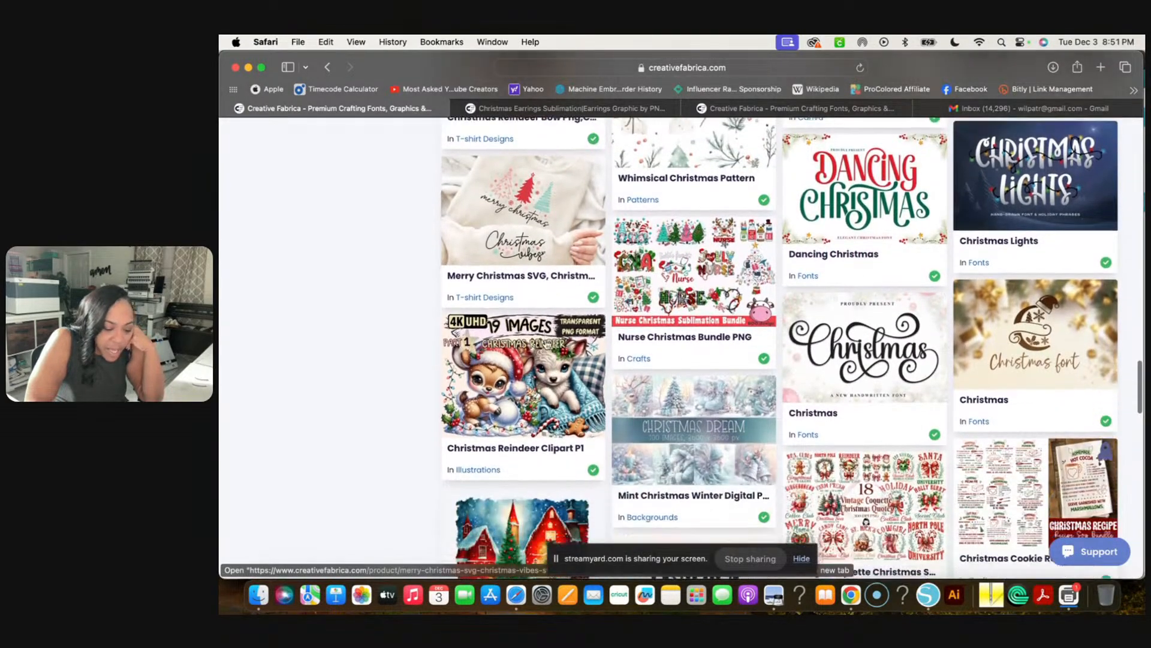
scroll(546, 343, down, 8)
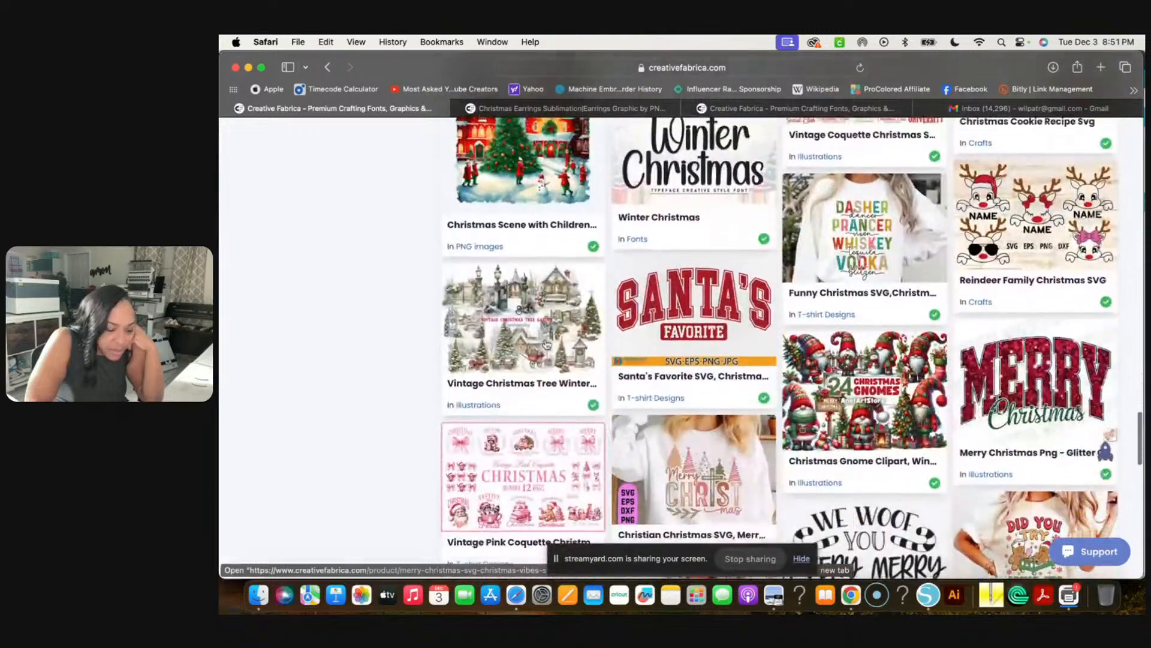
scroll(673, 302, down, 8)
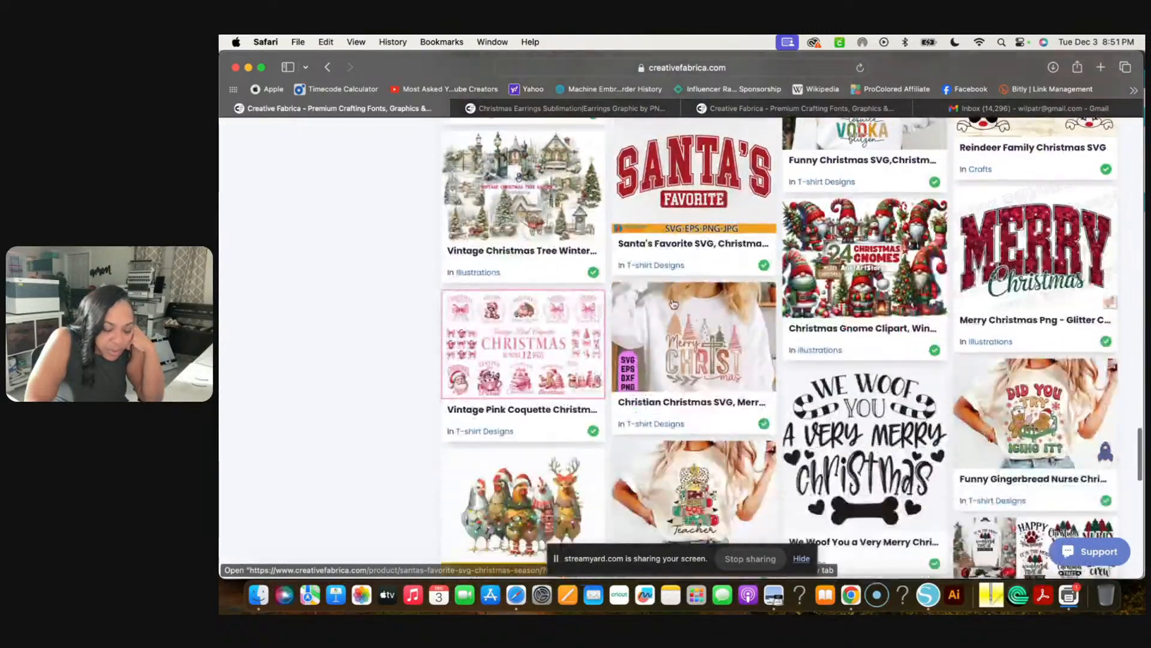
scroll(673, 301, down, 1)
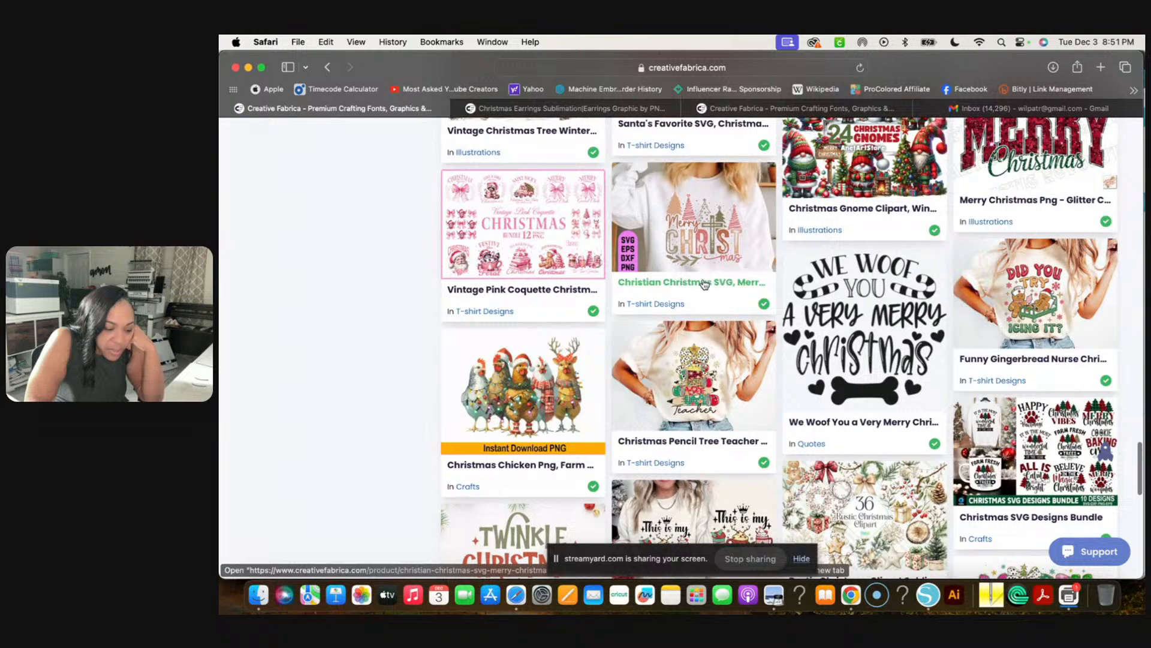
scroll(705, 284, down, 6)
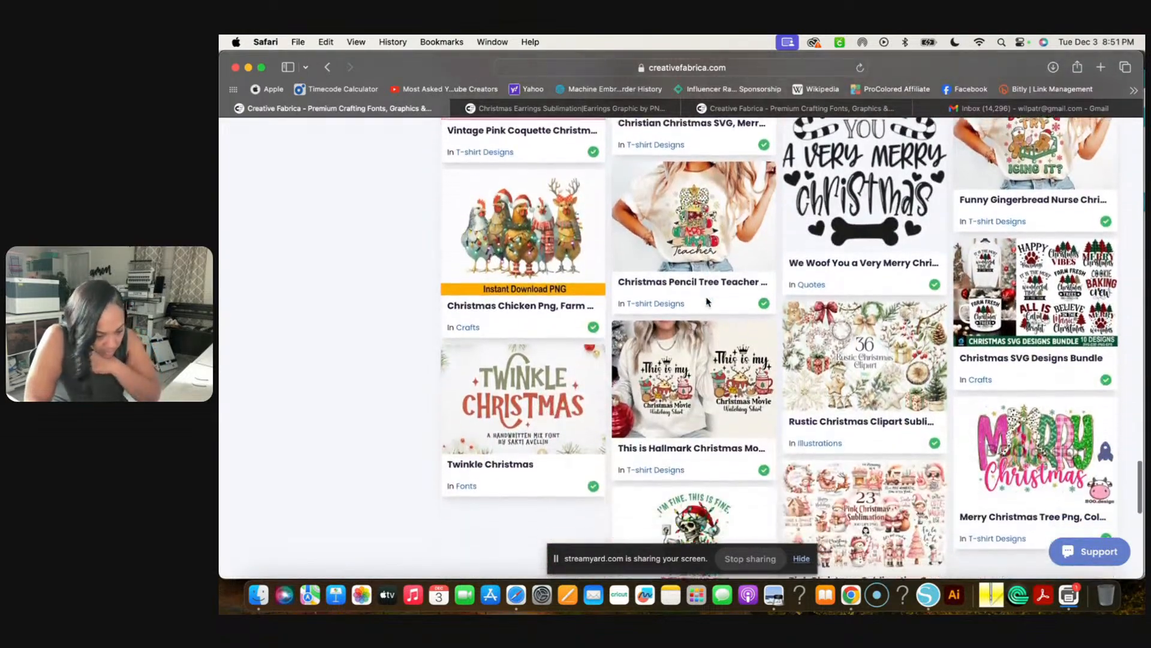
scroll(708, 302, down, 2)
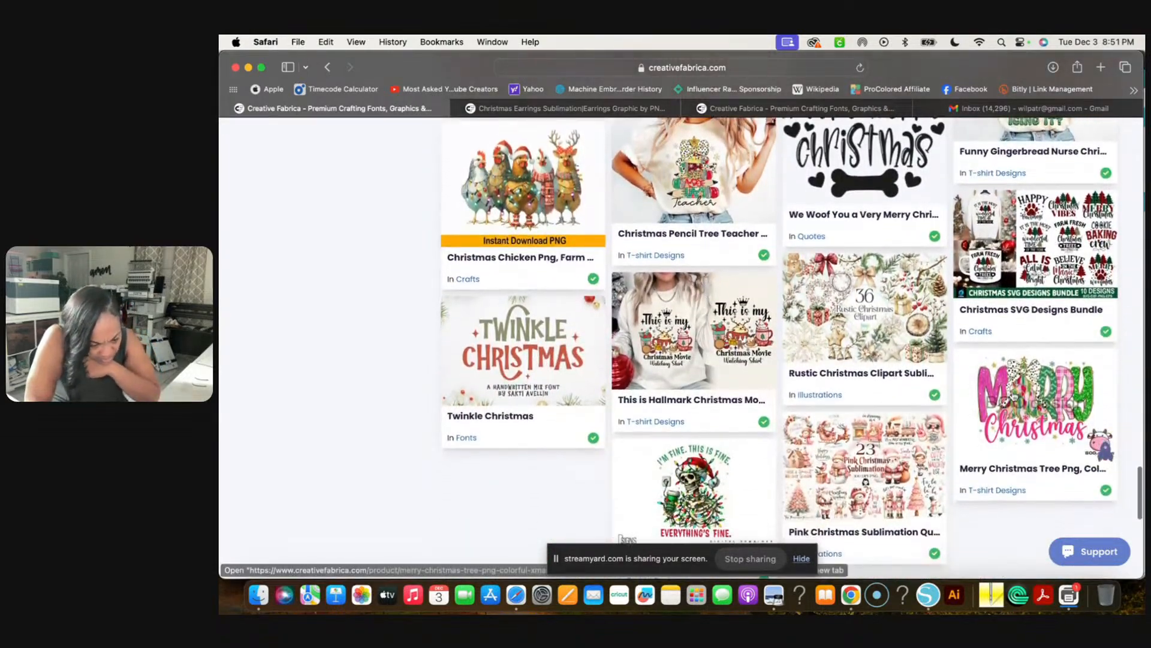
scroll(999, 407, down, 5)
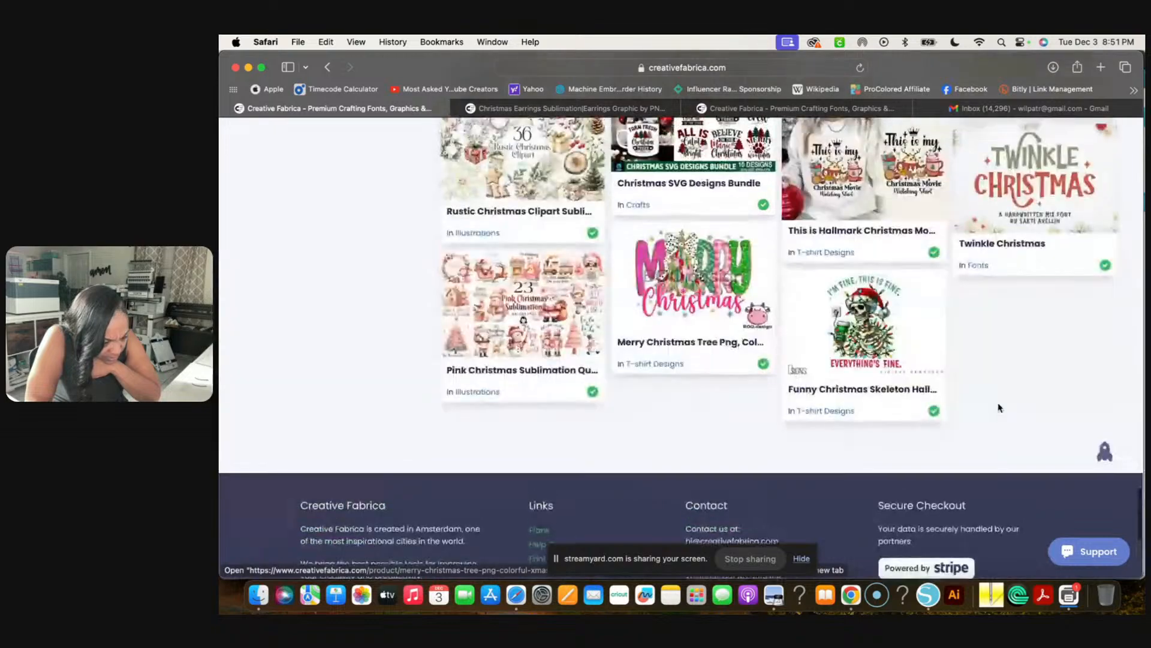
scroll(998, 406, down, 5)
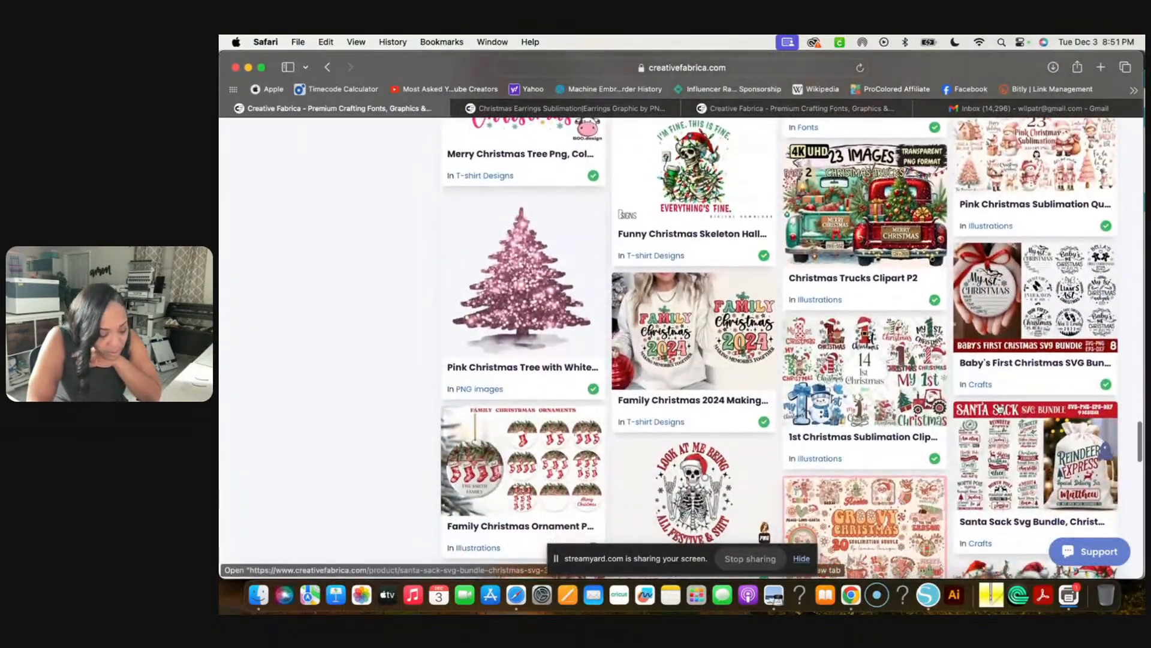
scroll(999, 407, down, 5)
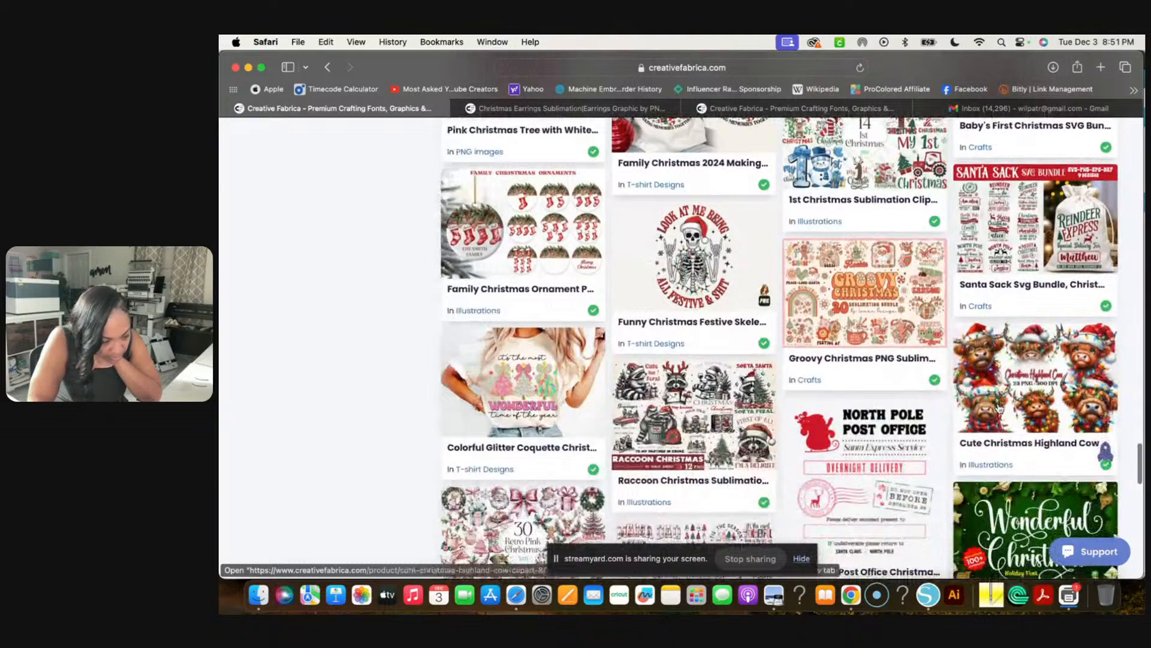
scroll(998, 408, down, 5)
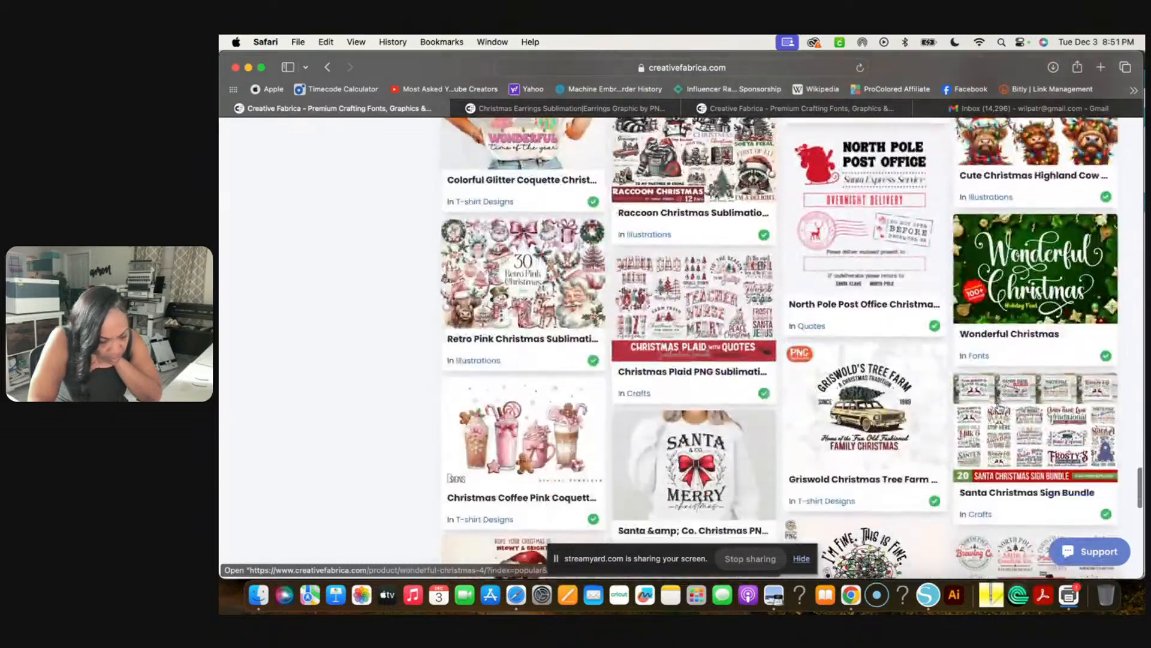
scroll(999, 409, down, 1)
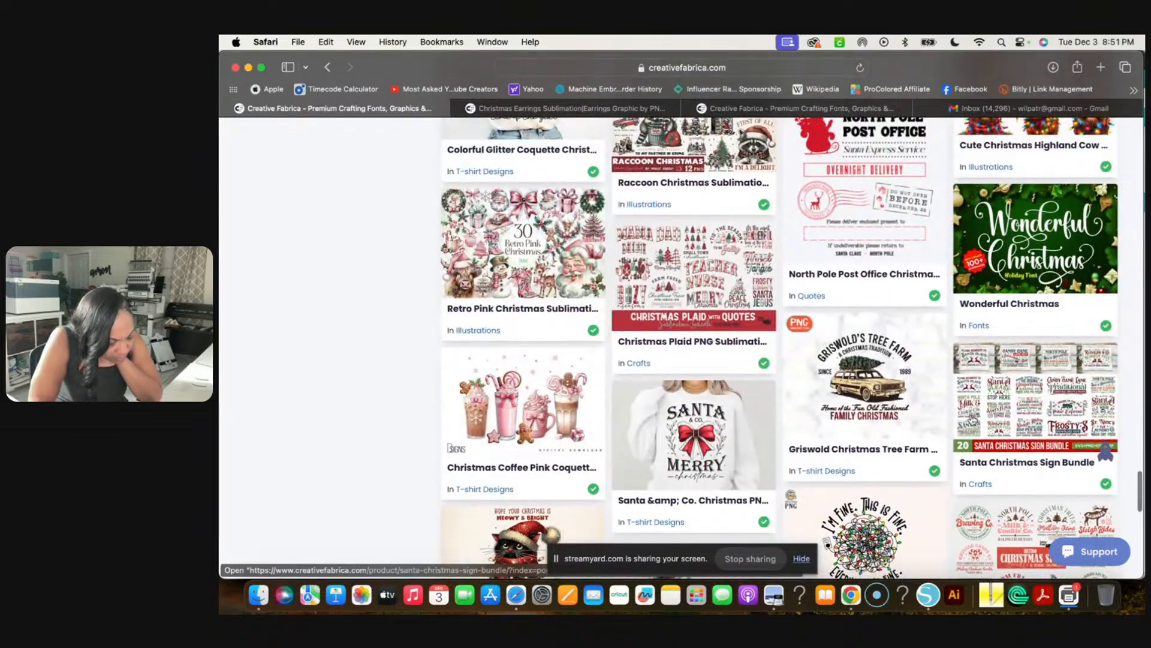
scroll(639, 427, down, 1)
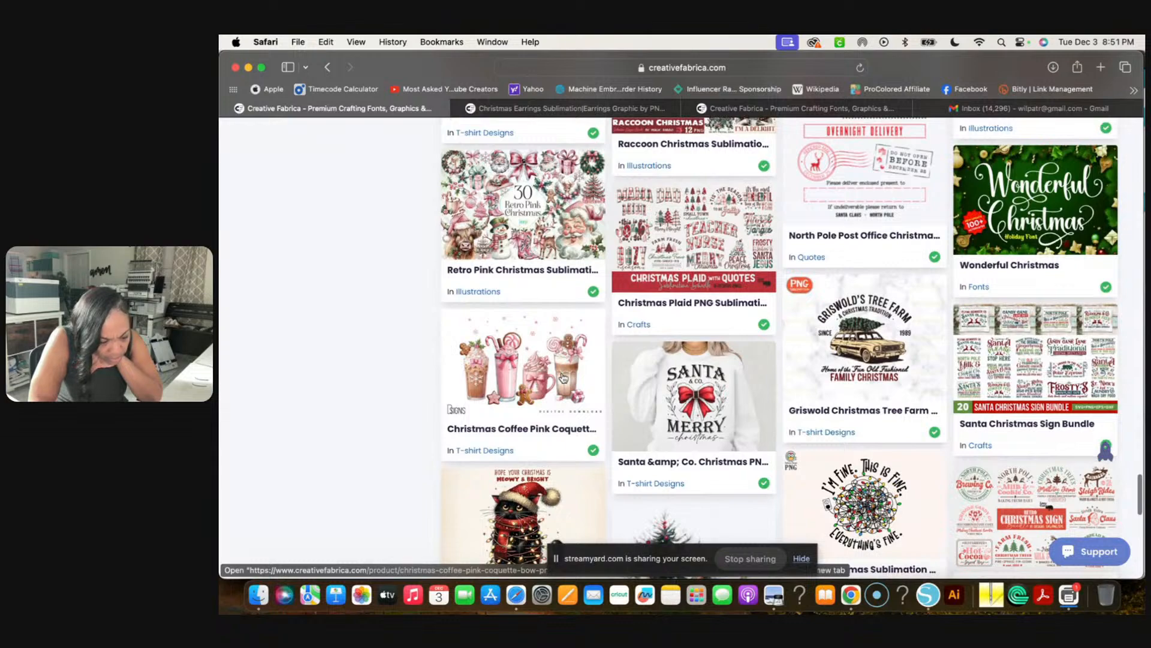
scroll(563, 376, down, 12)
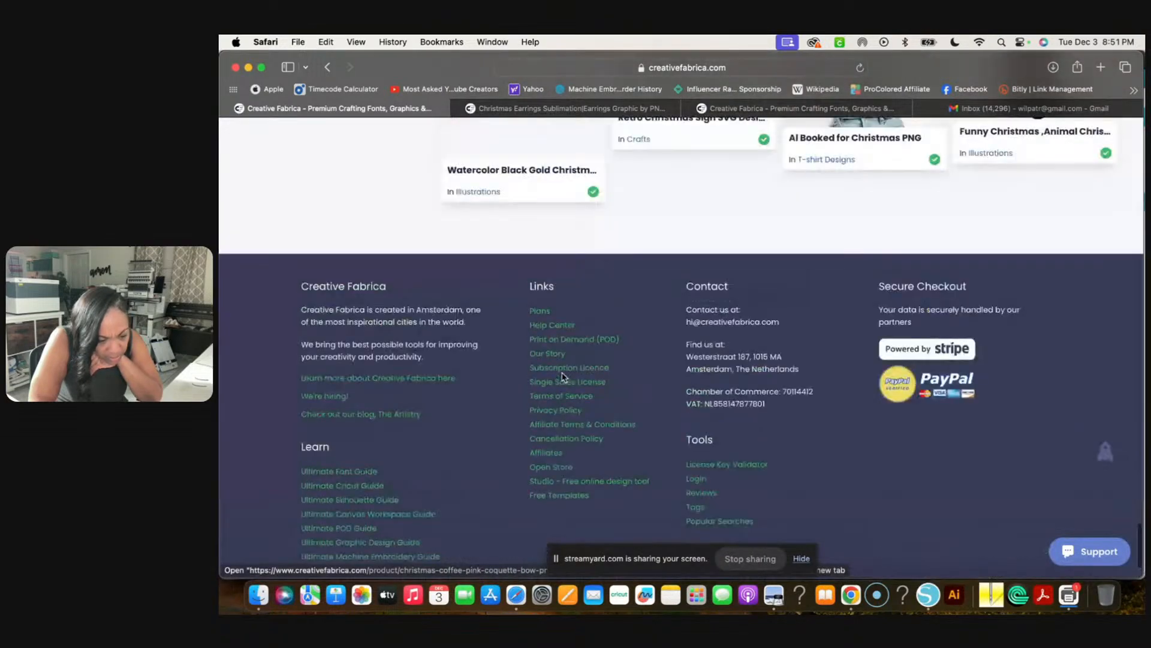
scroll(563, 376, down, 10)
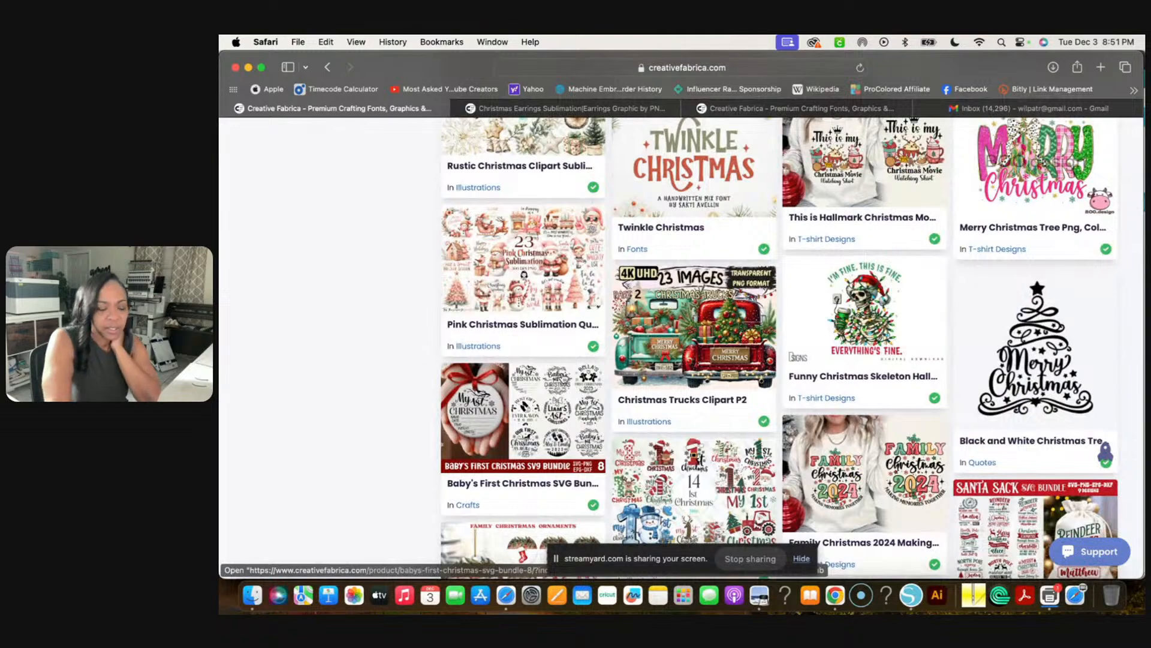
scroll(430, 356, down, 1)
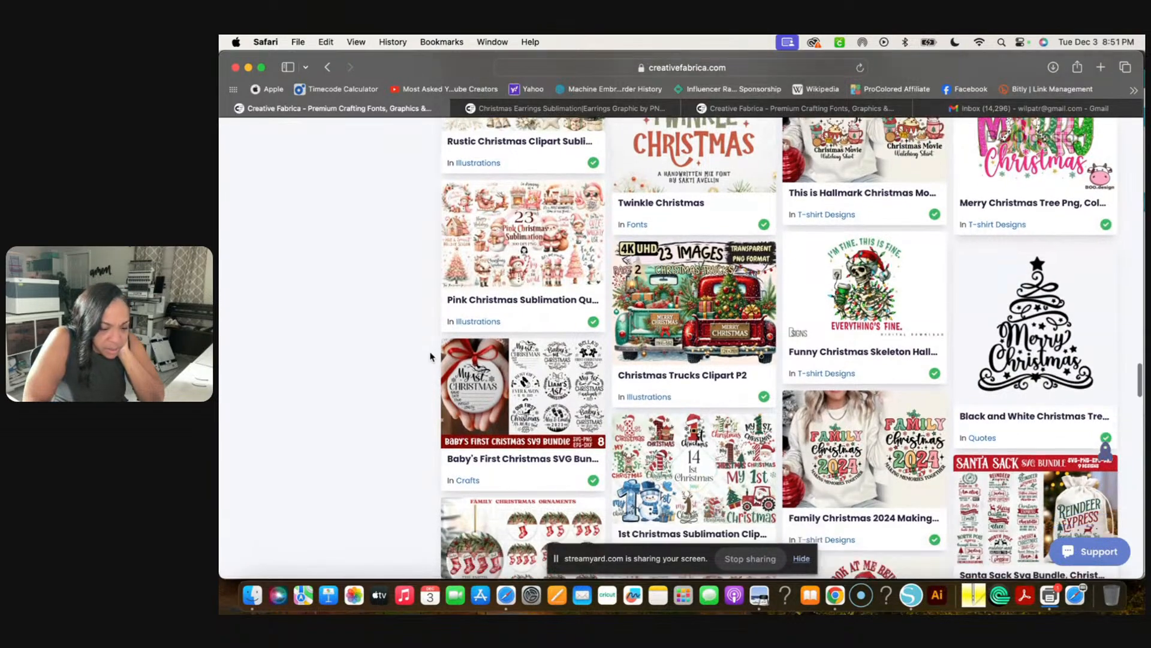
Search Creative Fabrica for "christmas gnomes" in place of the general Christmas search
scroll(430, 356, up, 8)
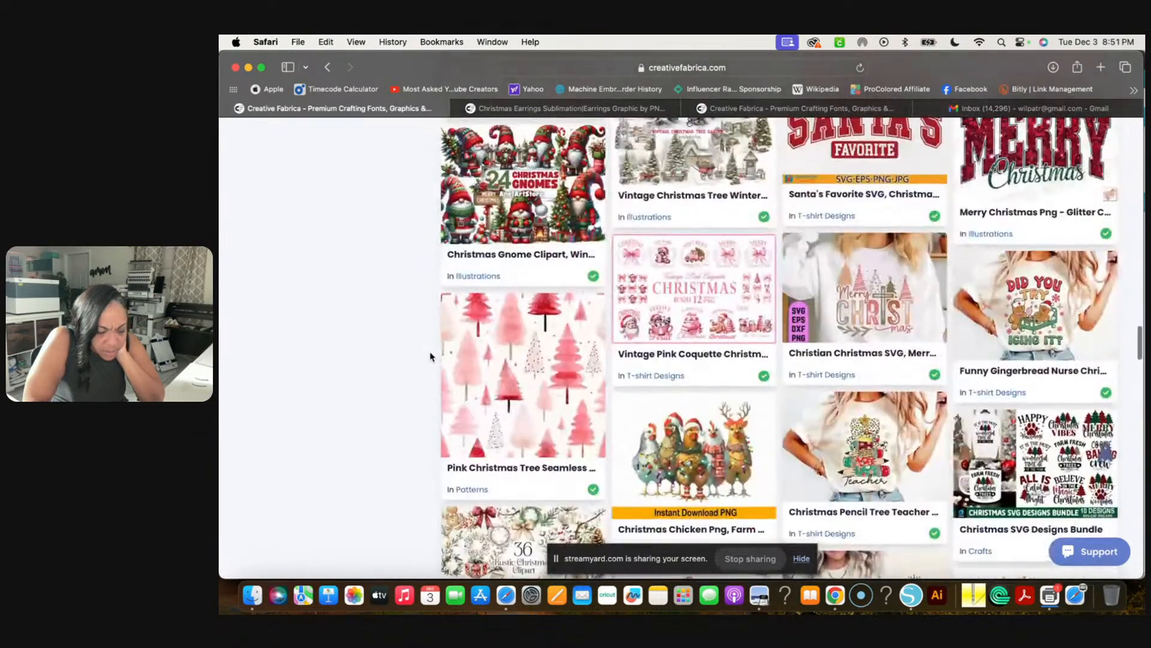
scroll(430, 357, up, 3)
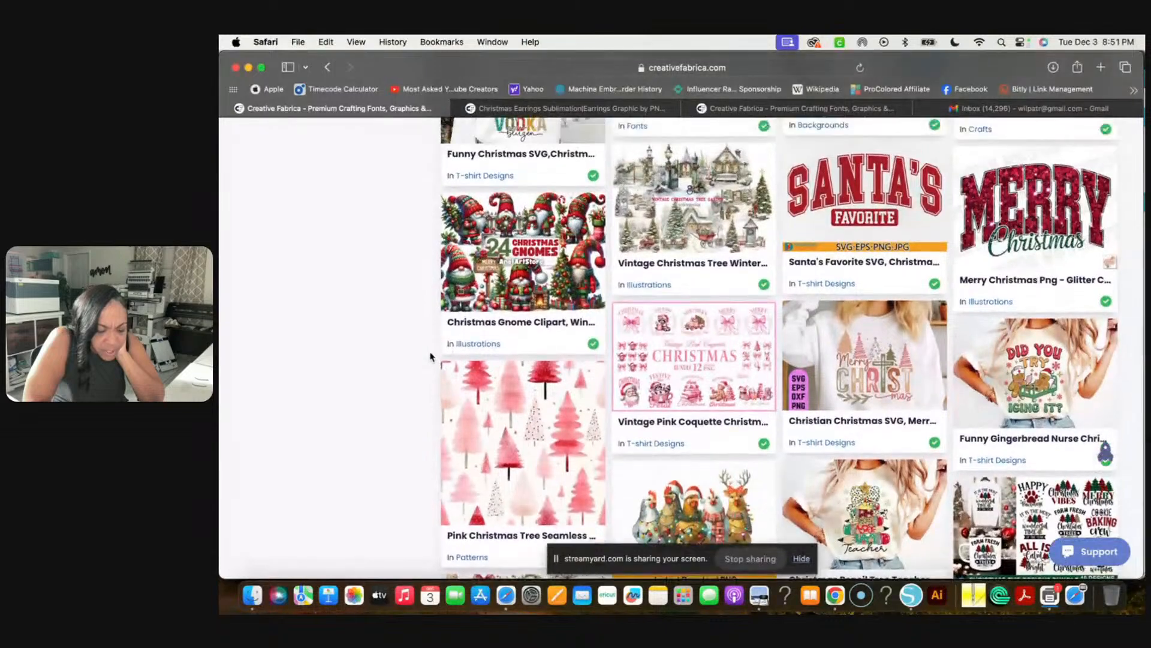
scroll(430, 357, up, 8)
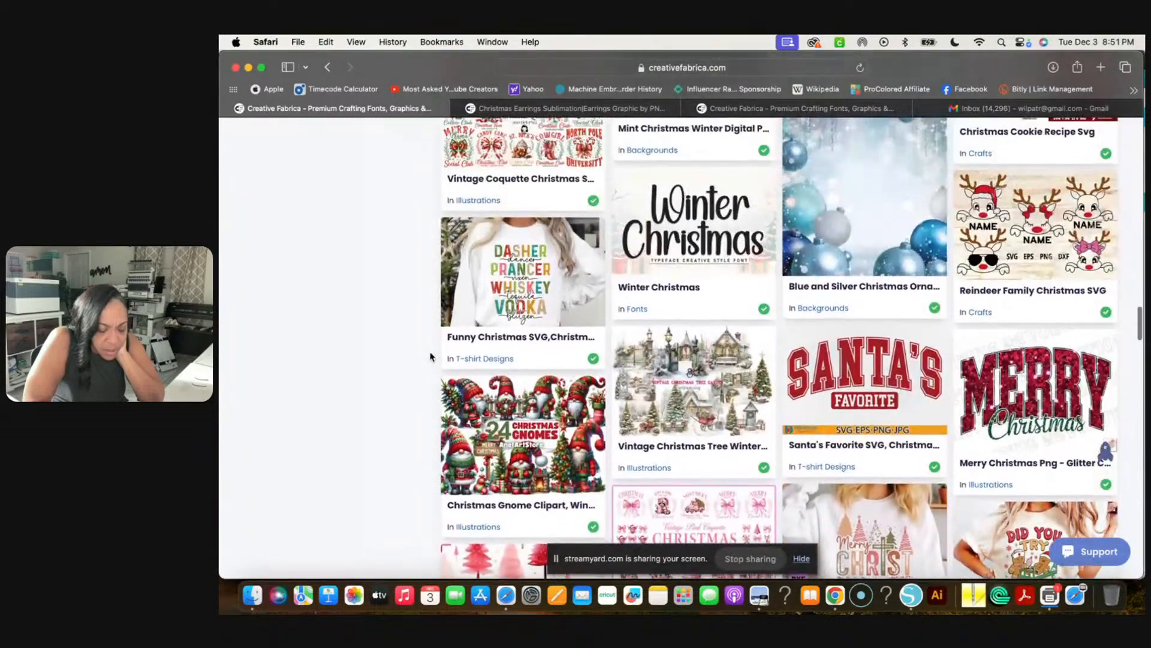
scroll(430, 356, up, 10)
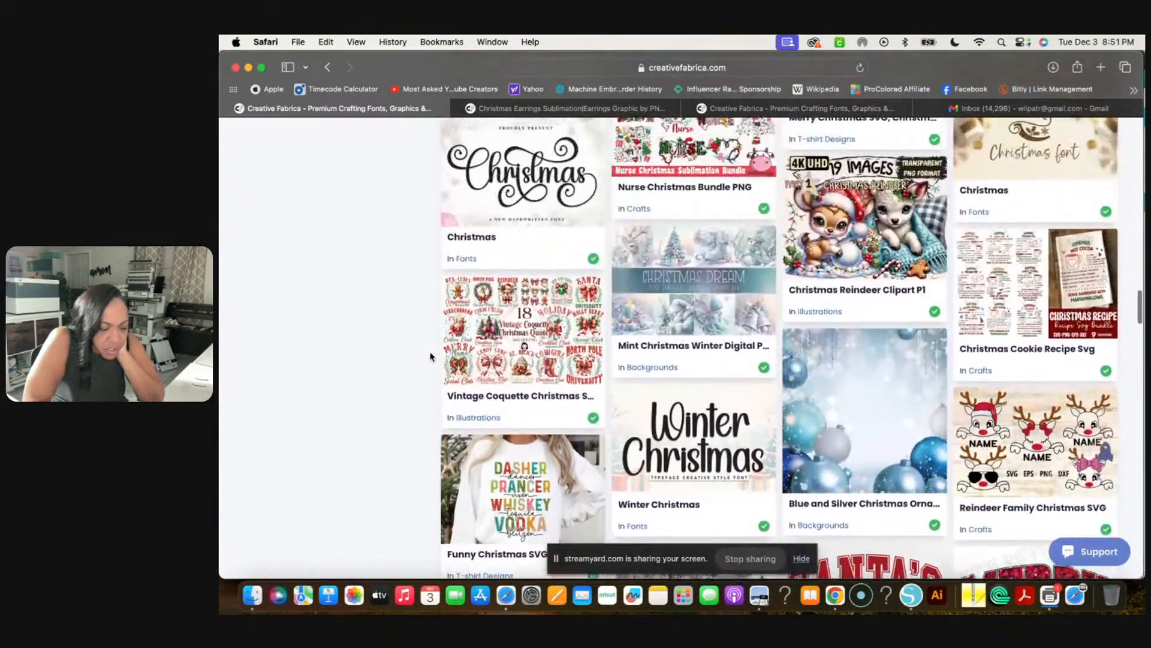
scroll(430, 356, up, 10)
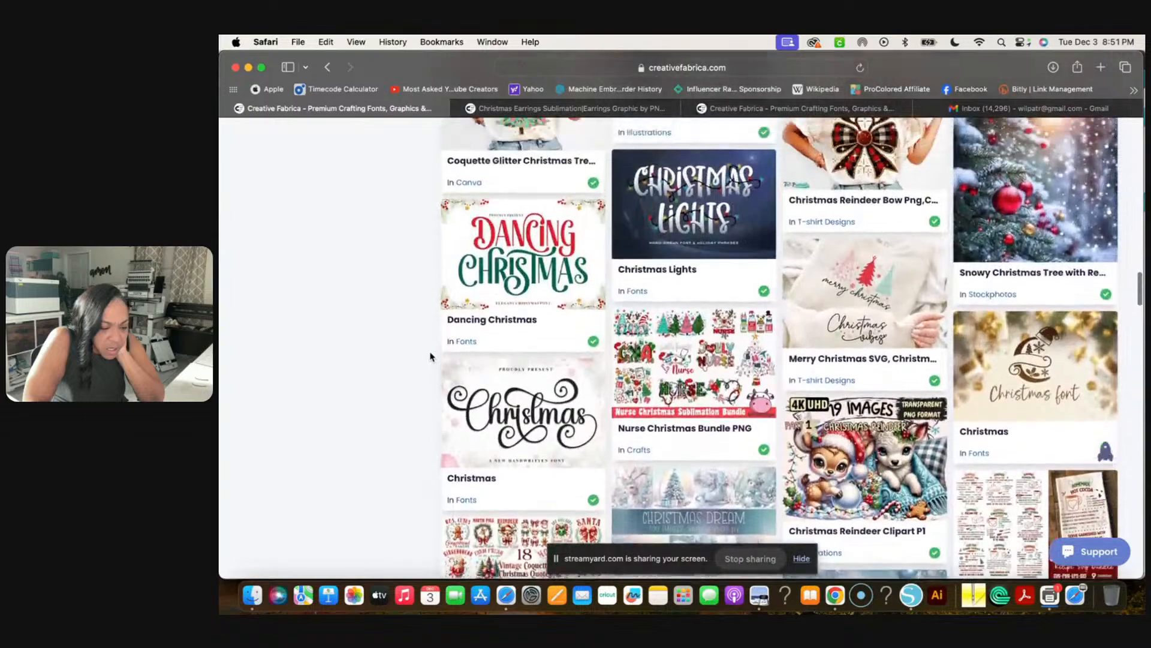
scroll(430, 356, up, 2)
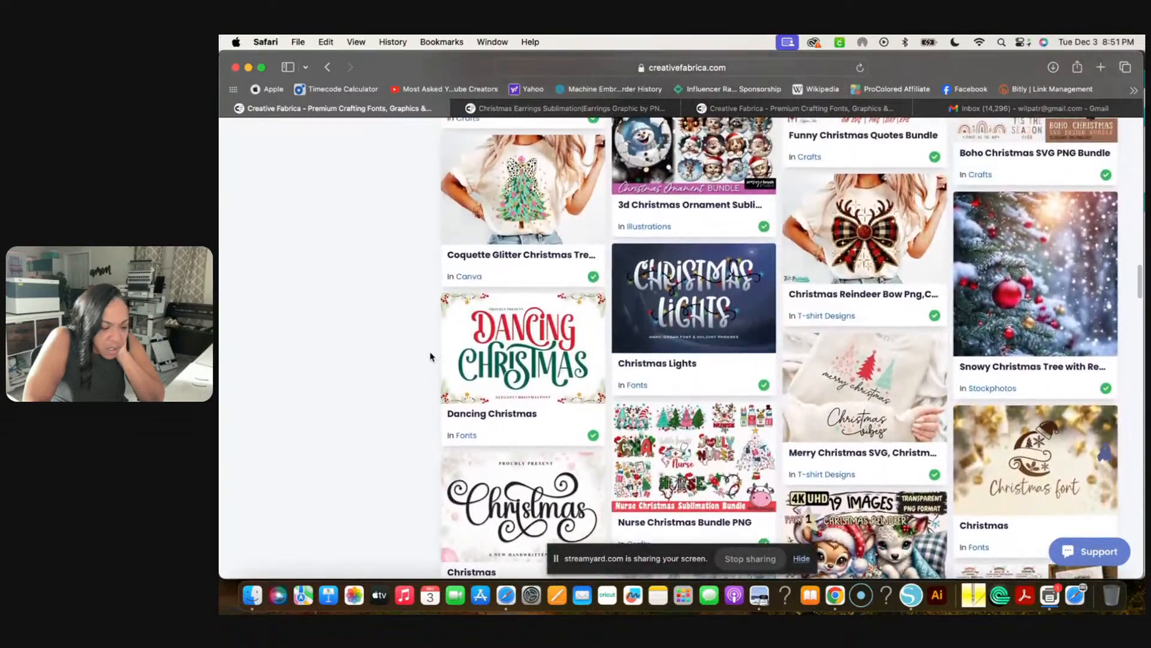
scroll(430, 357, up, 15)
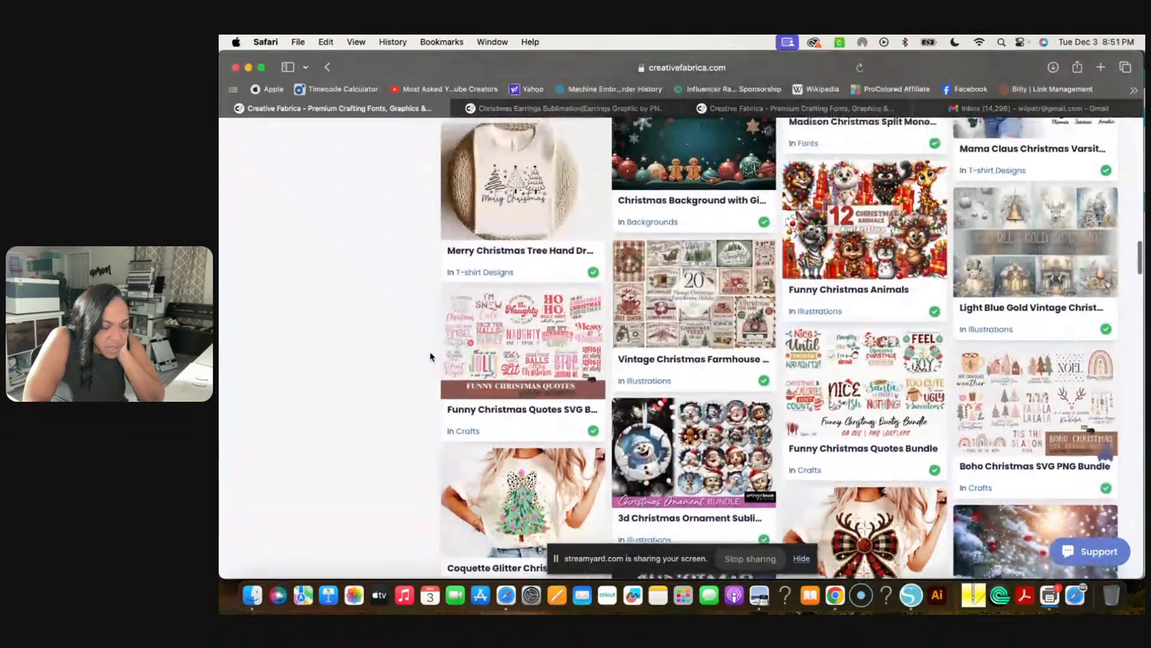
scroll(430, 356, up, 15)
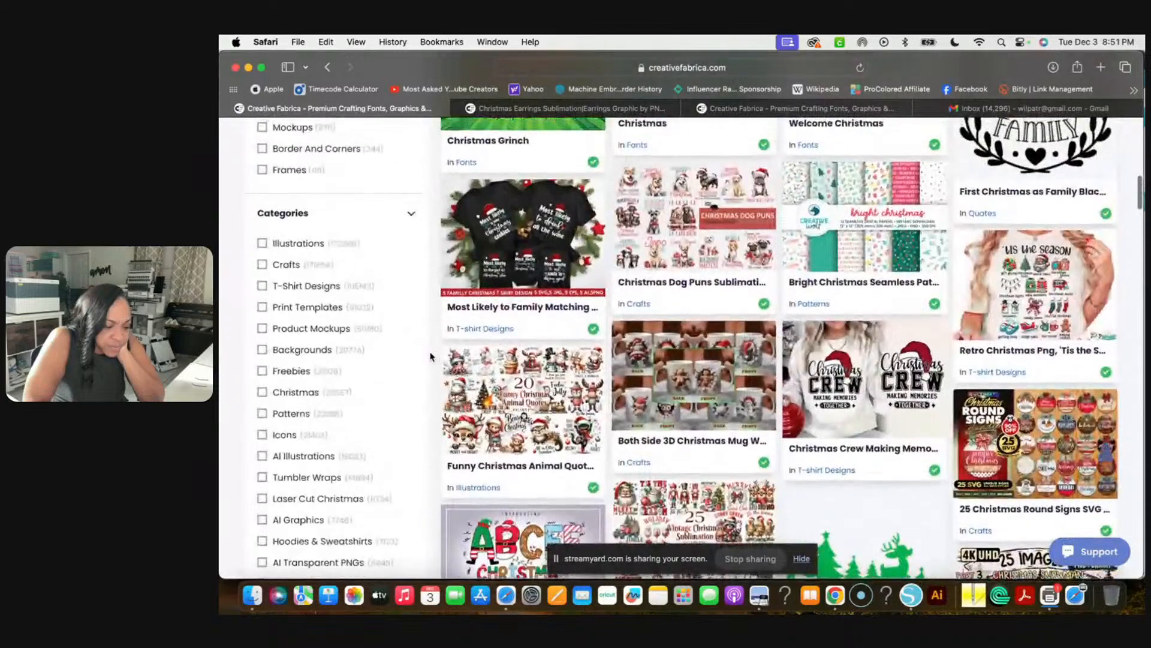
scroll(430, 357, up, 15)
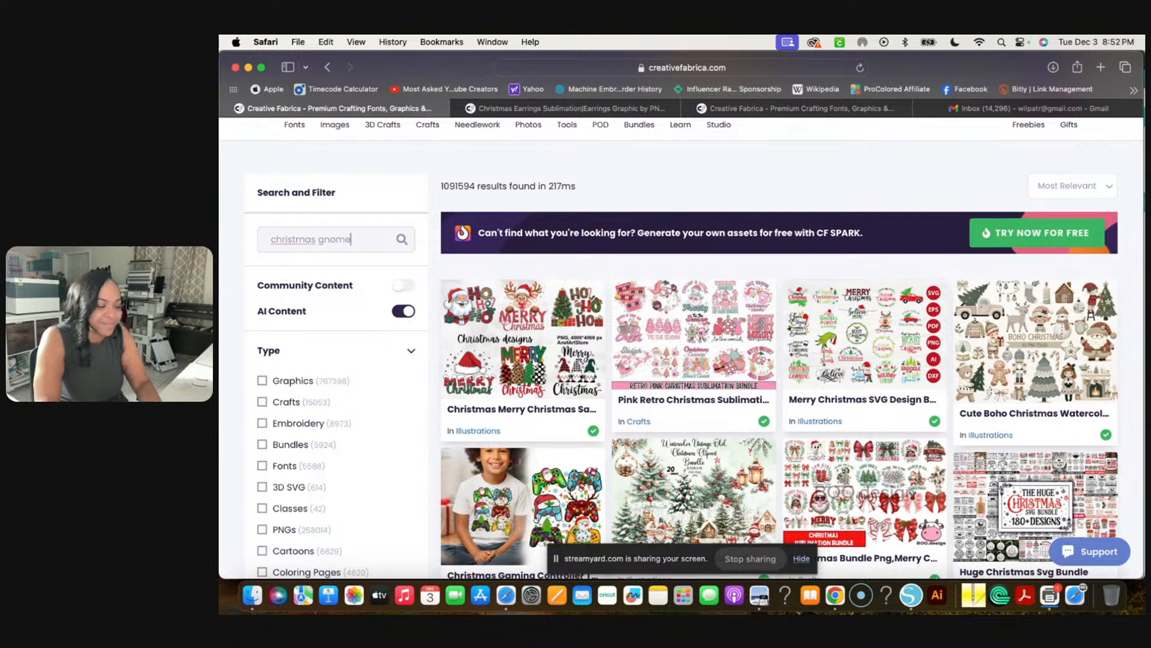
key(Return)
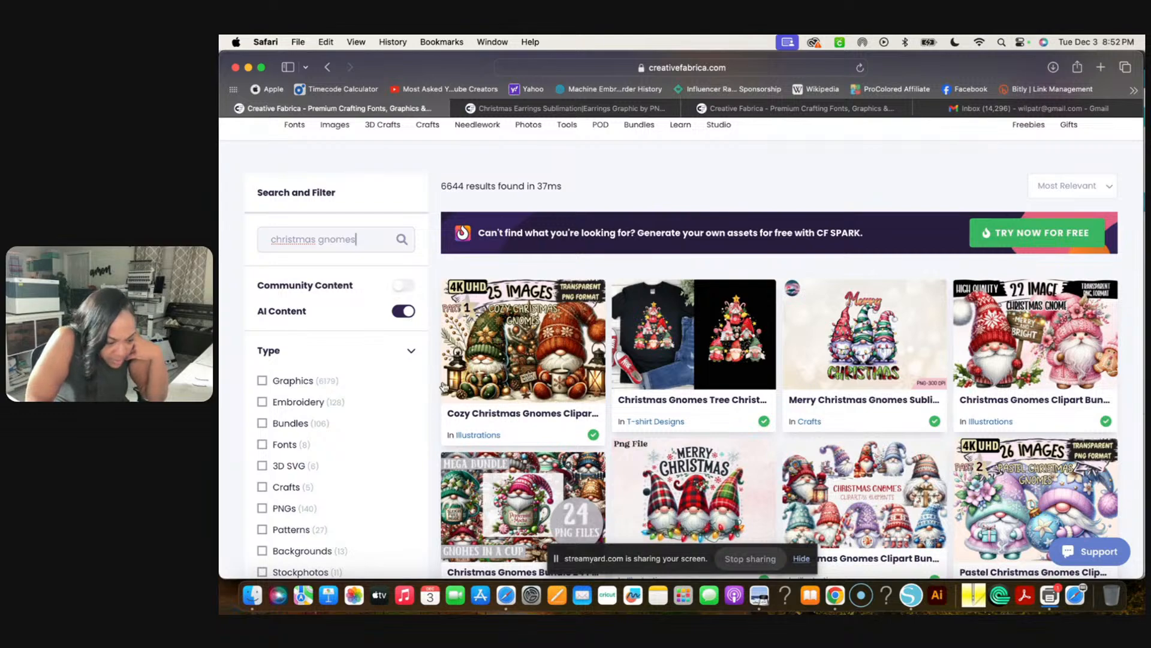
Browse the "christmas gnomes" results and examine the clipart, sublimation bundles, mug and tumbler wraps, and laser-cut files for usable designs
scroll(625, 409, down, 2)
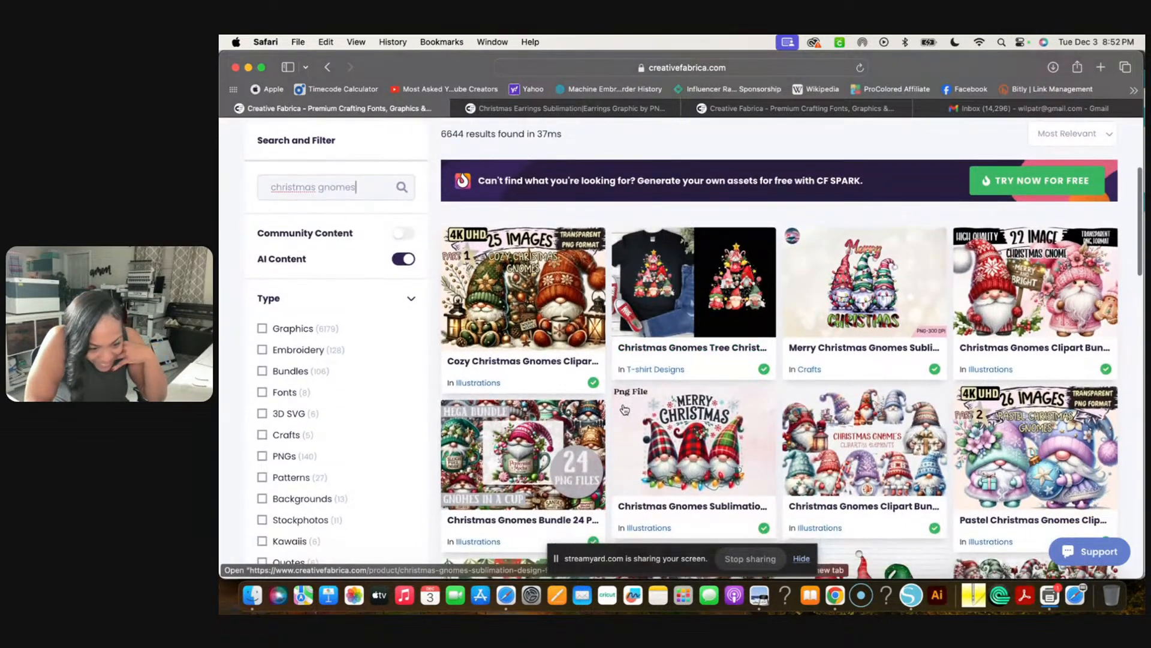
scroll(625, 410, down, 4)
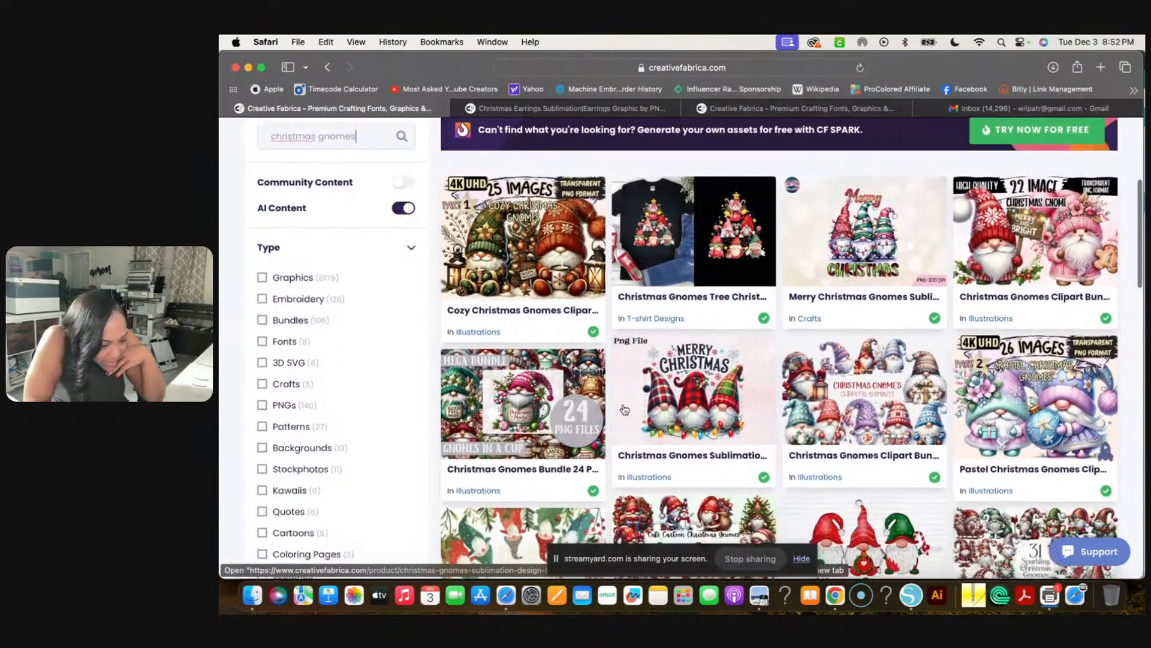
scroll(625, 410, down, 10)
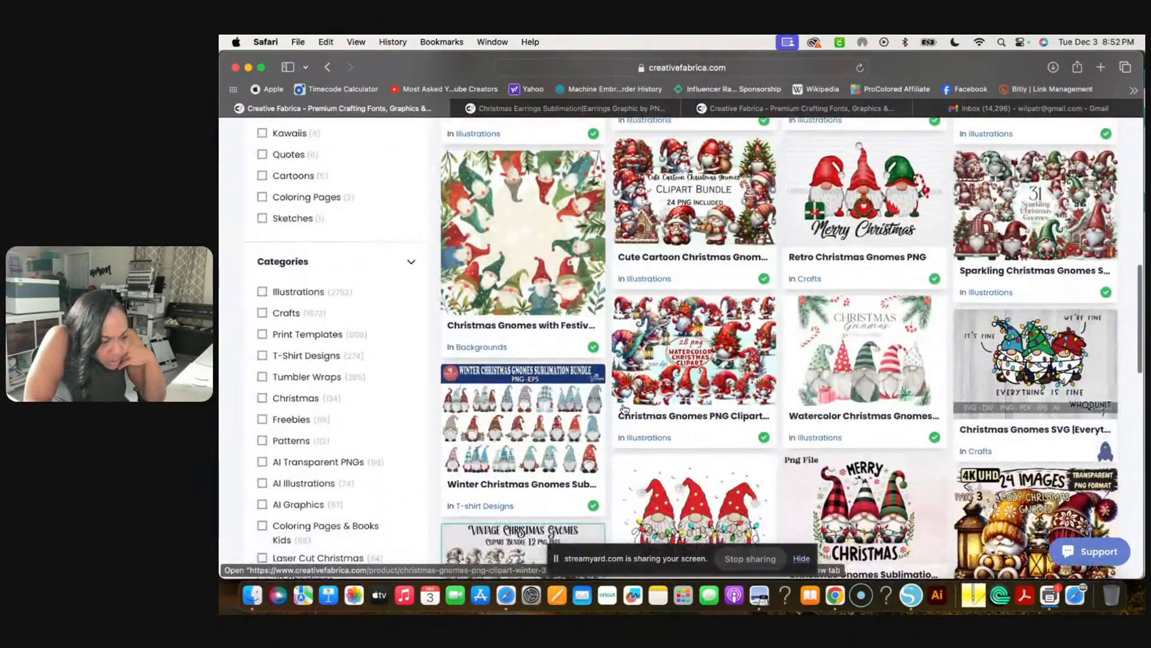
scroll(624, 409, up, 5)
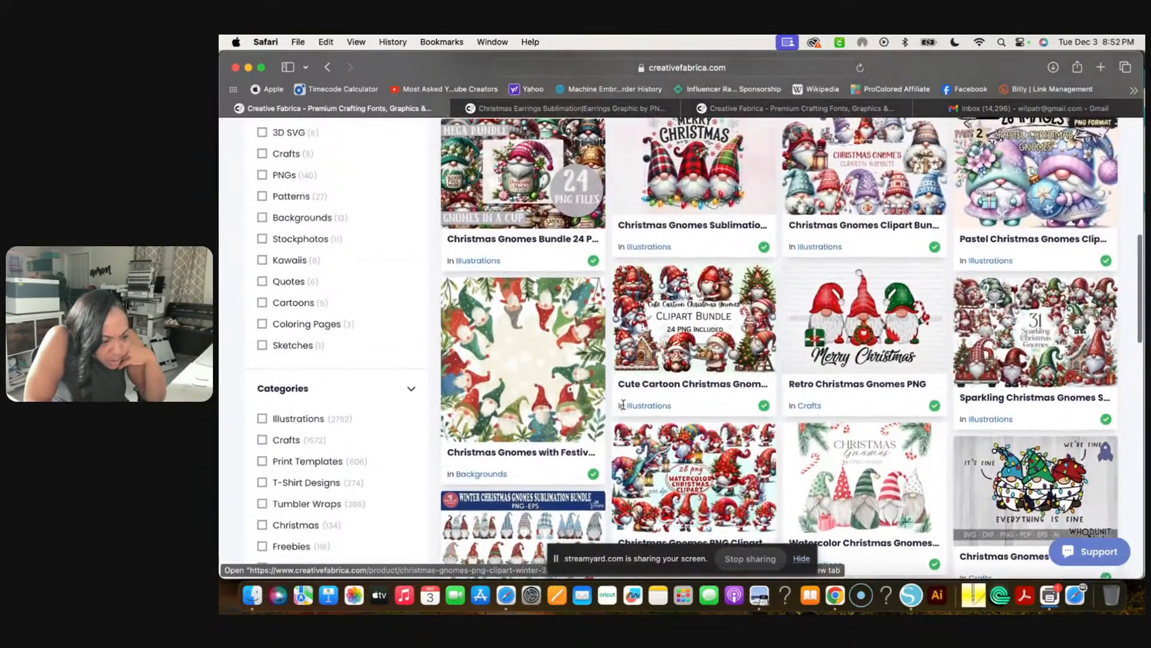
scroll(623, 406, down, 20)
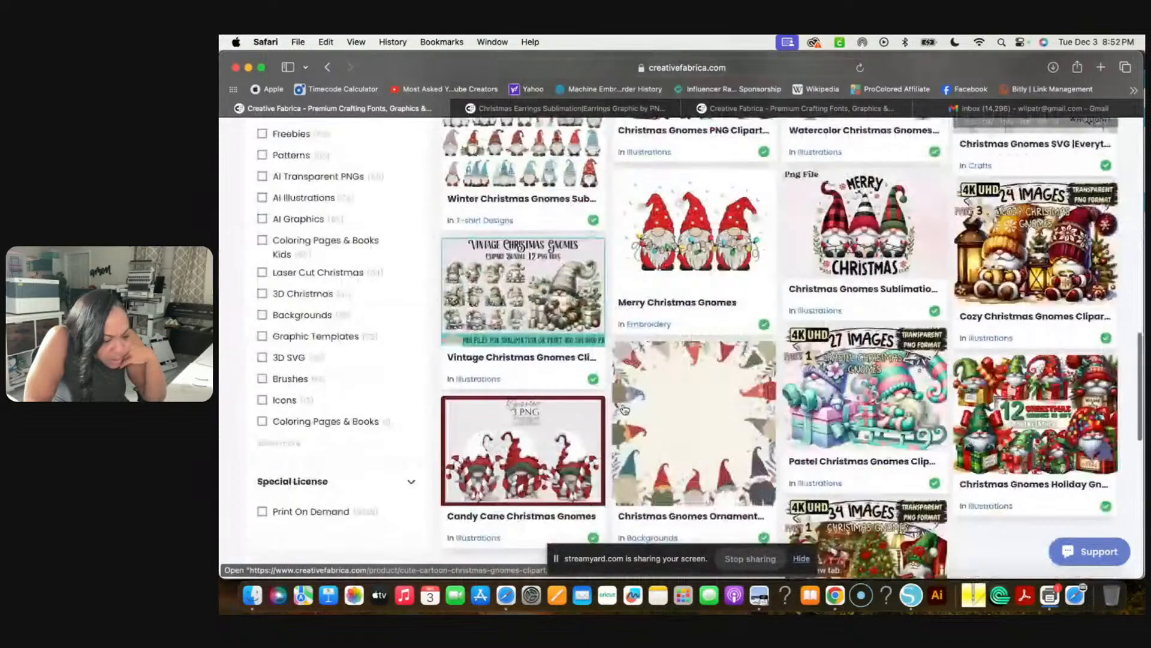
scroll(624, 408, down, 5)
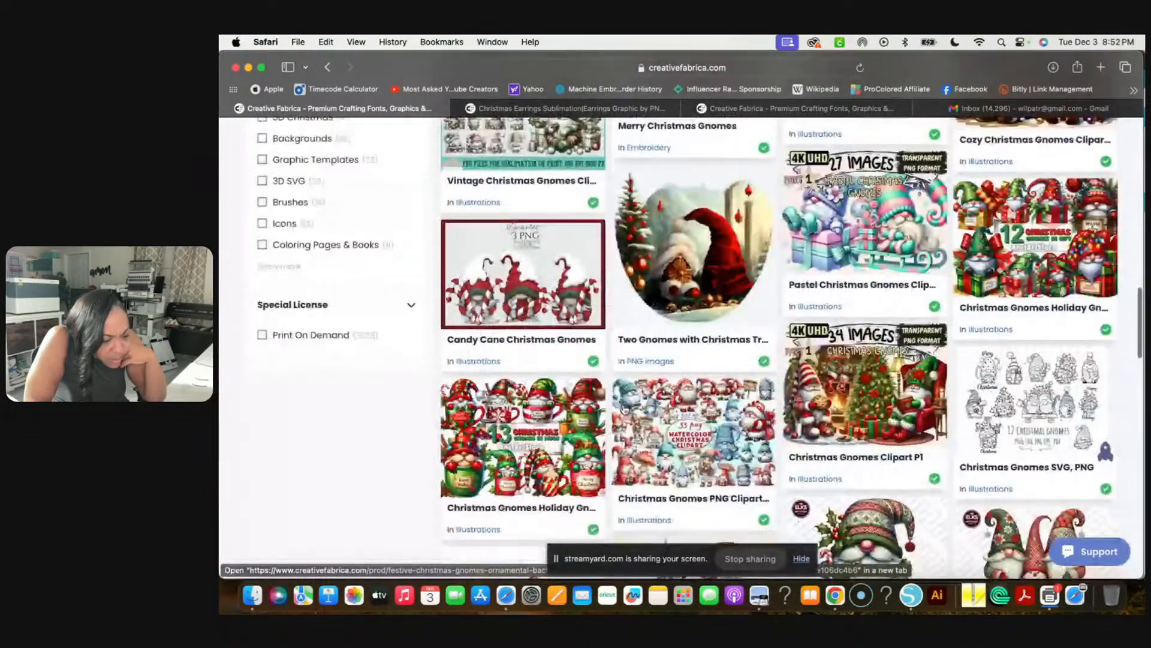
scroll(623, 408, down, 8)
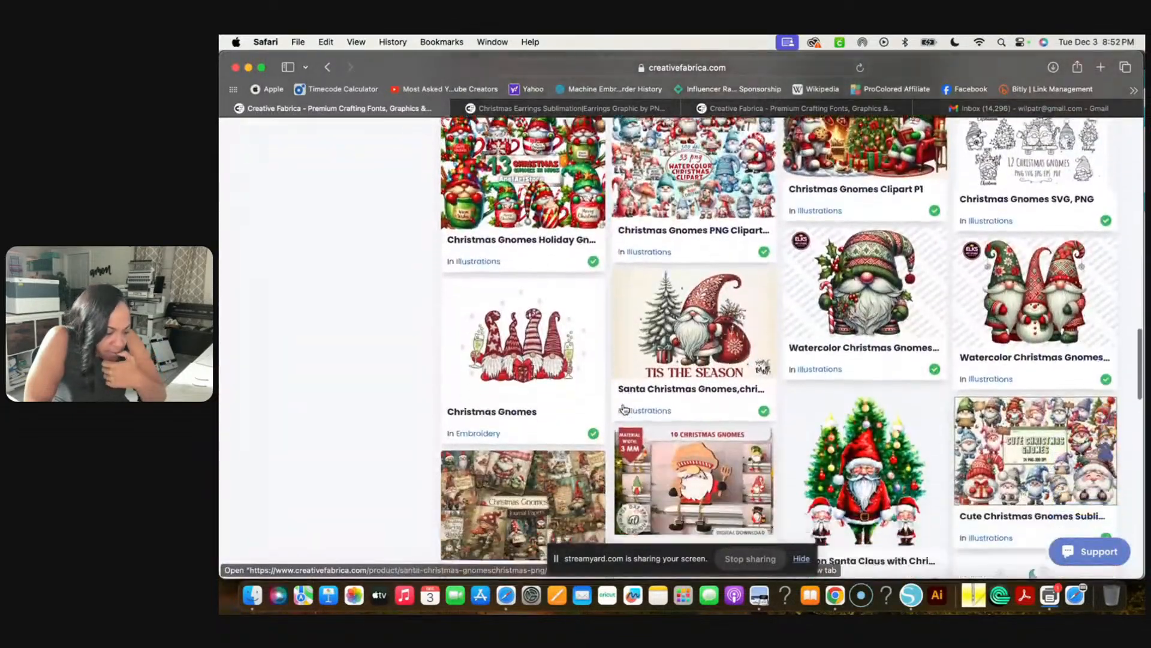
scroll(625, 410, down, 15)
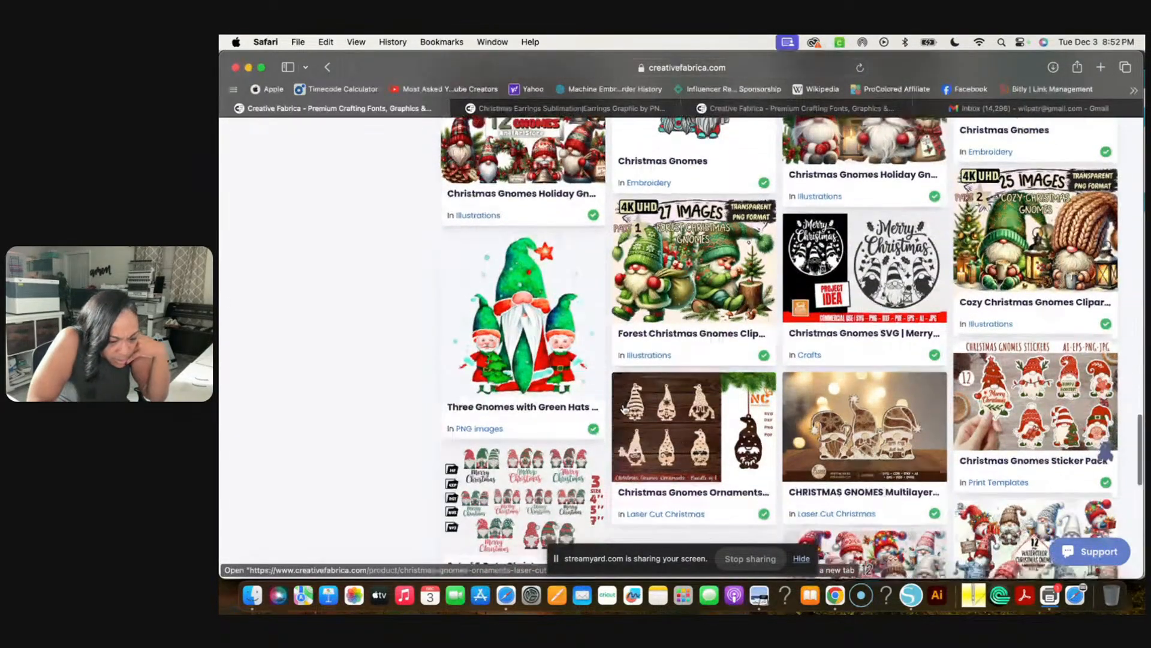
scroll(624, 410, down, 7)
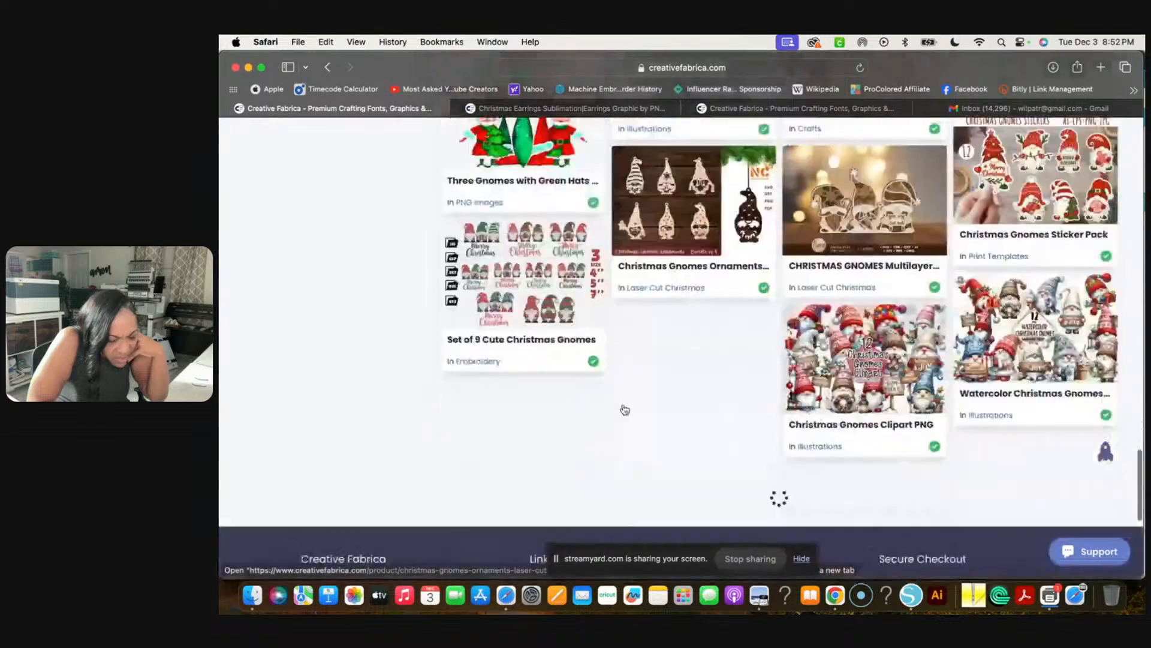
scroll(624, 409, down, 6)
scroll(623, 408, up, 4)
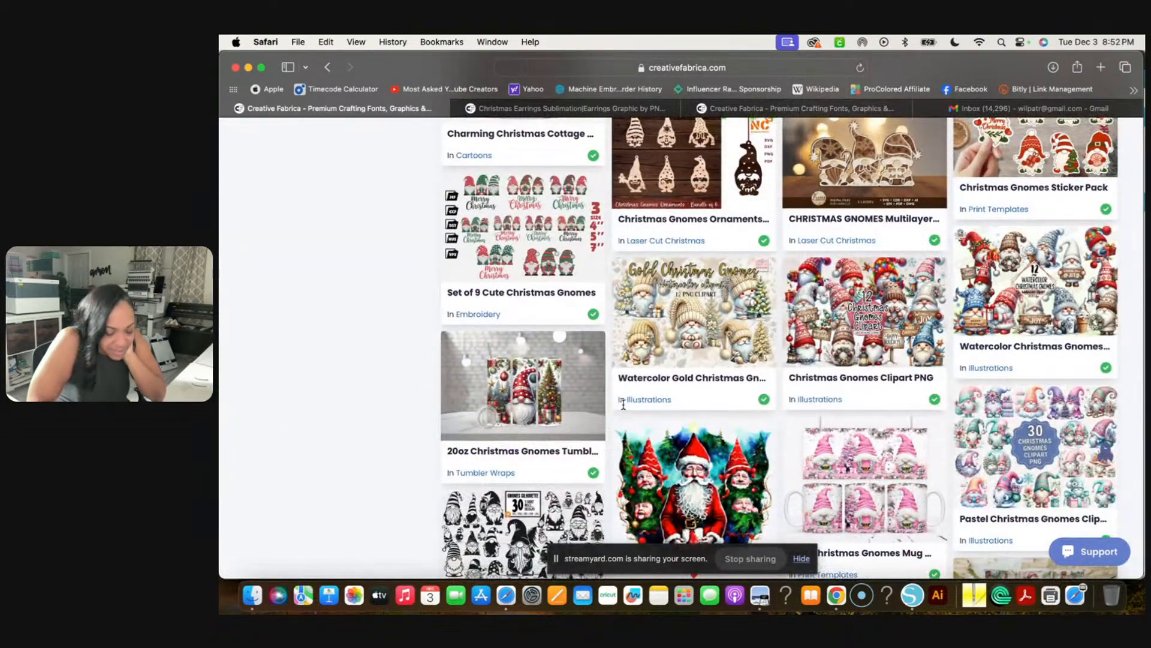
scroll(623, 405, down, 5)
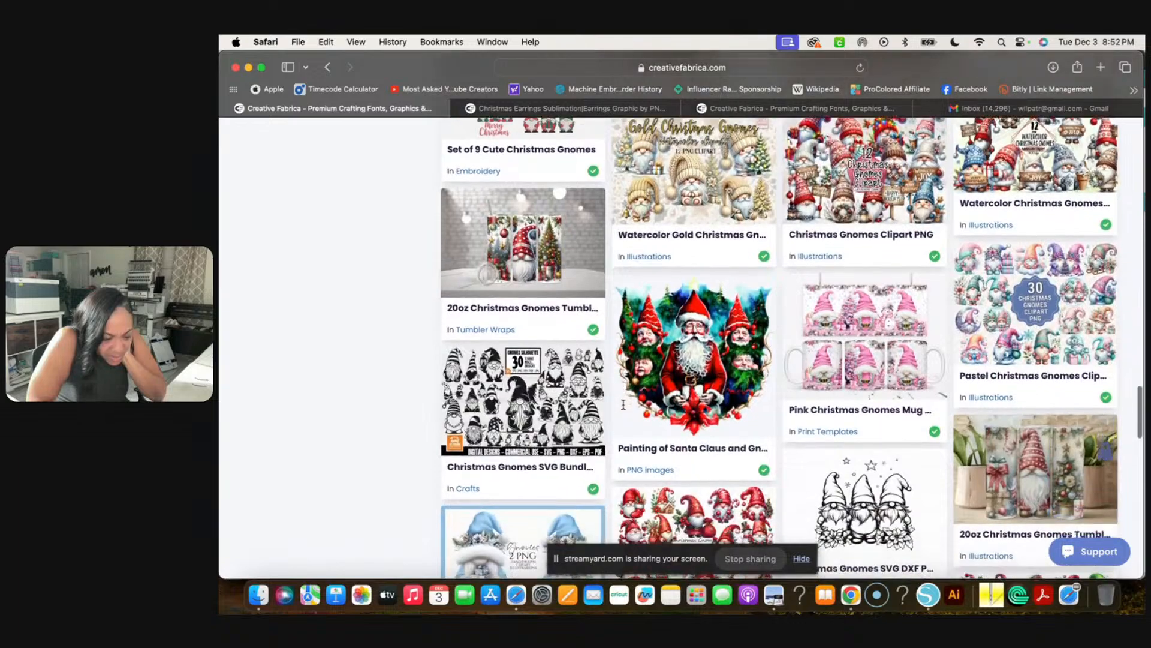
scroll(623, 405, down, 11)
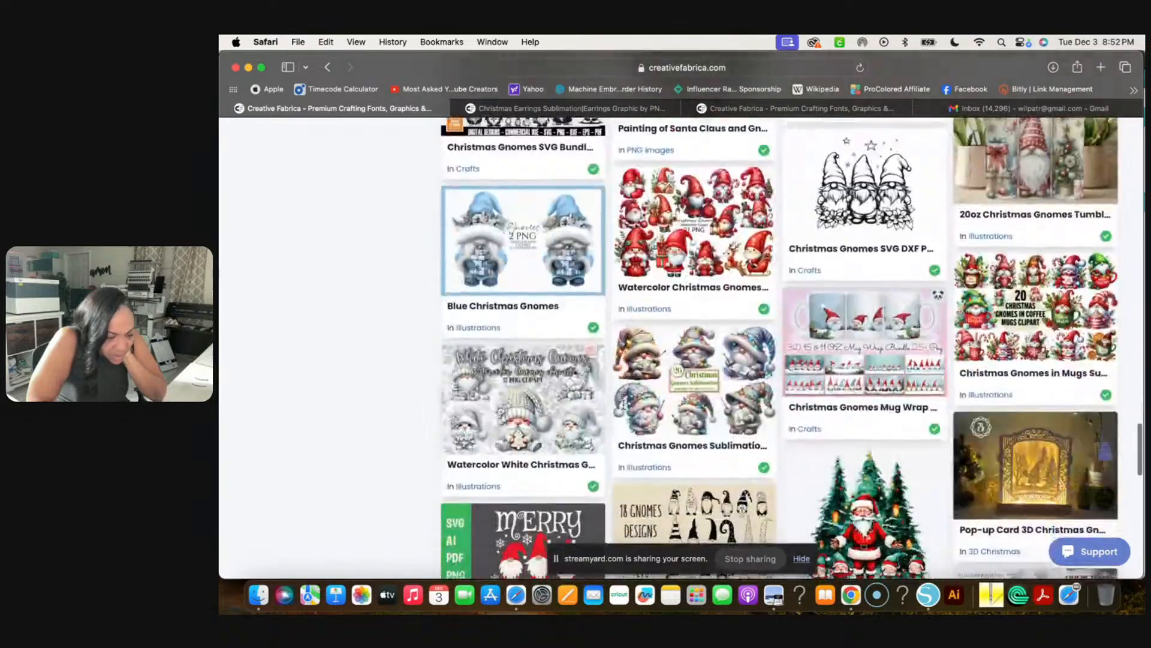
scroll(623, 405, down, 14)
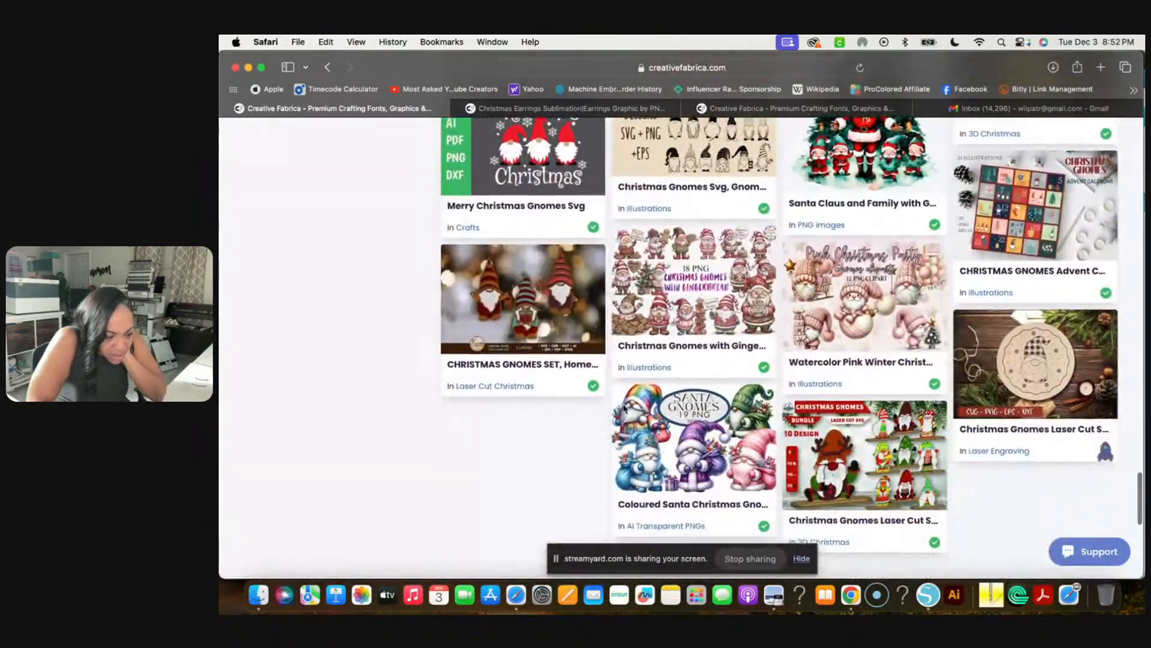
scroll(624, 408, down, 10)
scroll(623, 408, down, 8)
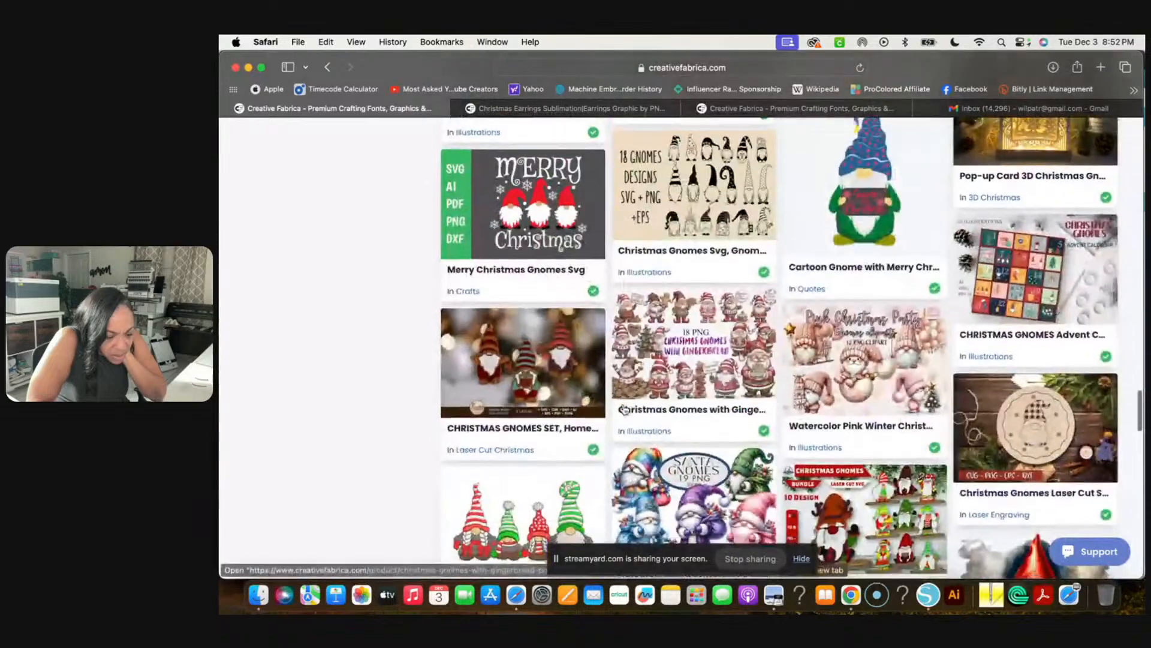
scroll(624, 407, down, 10)
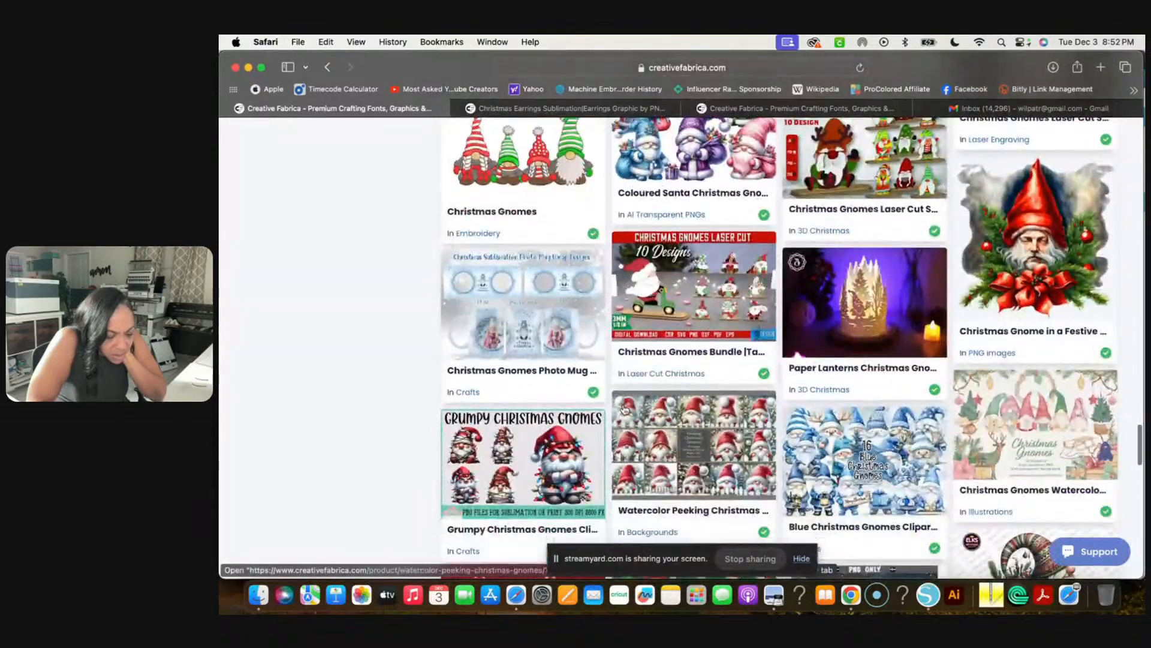
Leave the gnome results and open Creative Fabrica's Discount Deals page
scroll(625, 409, up, 20)
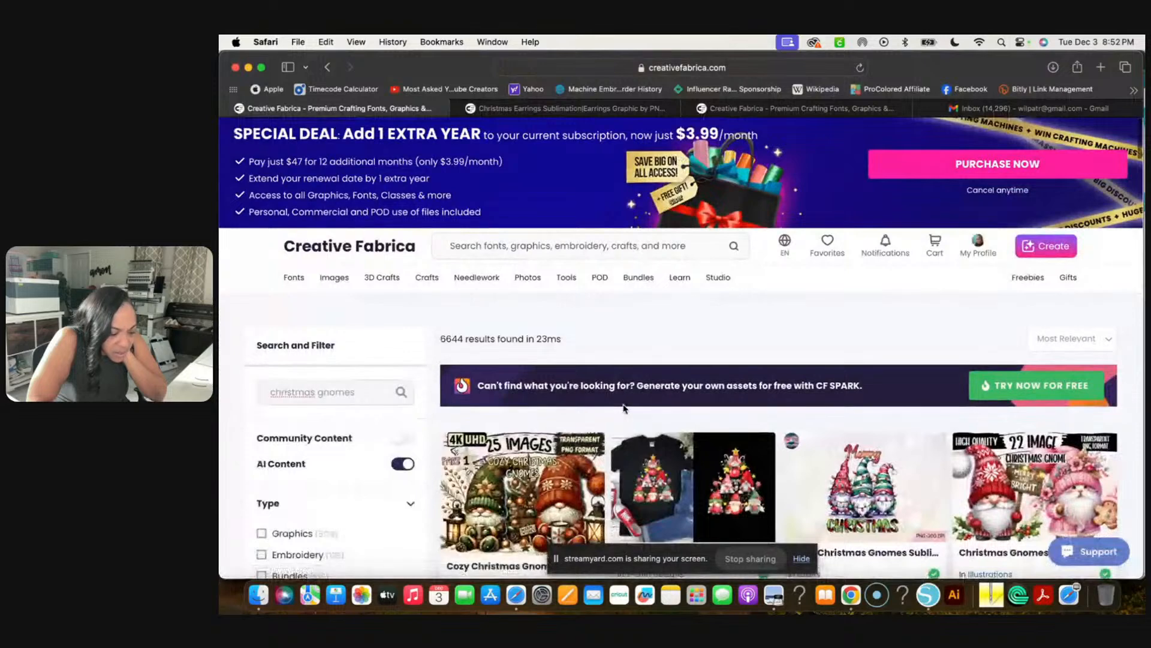
mouse_move(1032, 288)
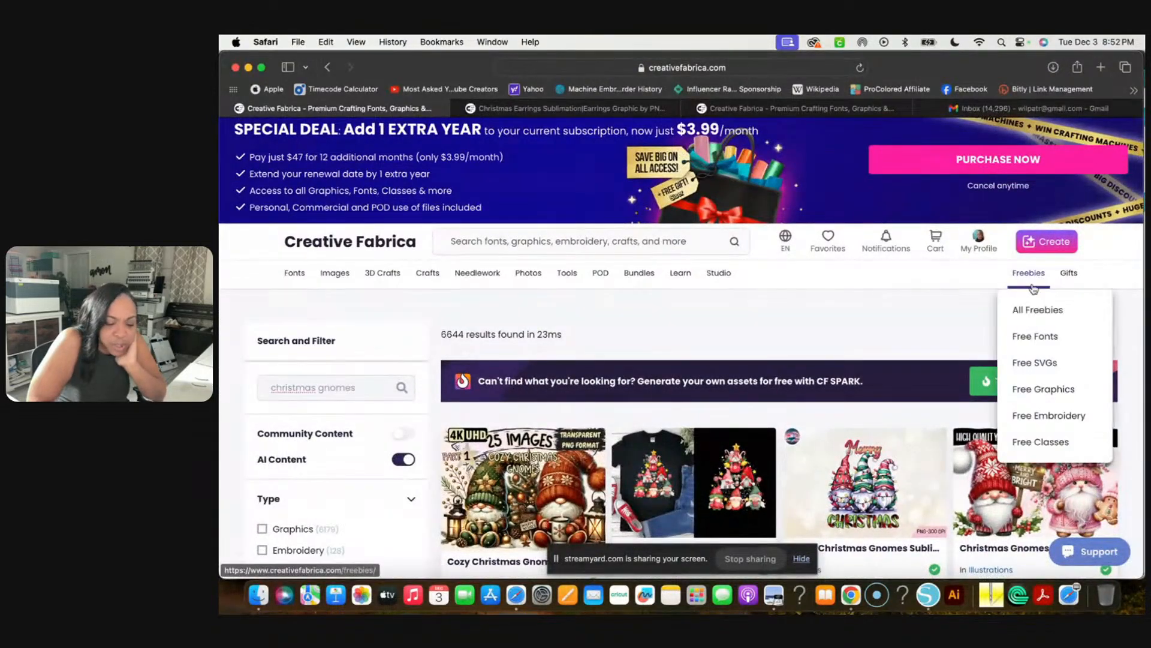
mouse_move(1069, 276)
click(1056, 314)
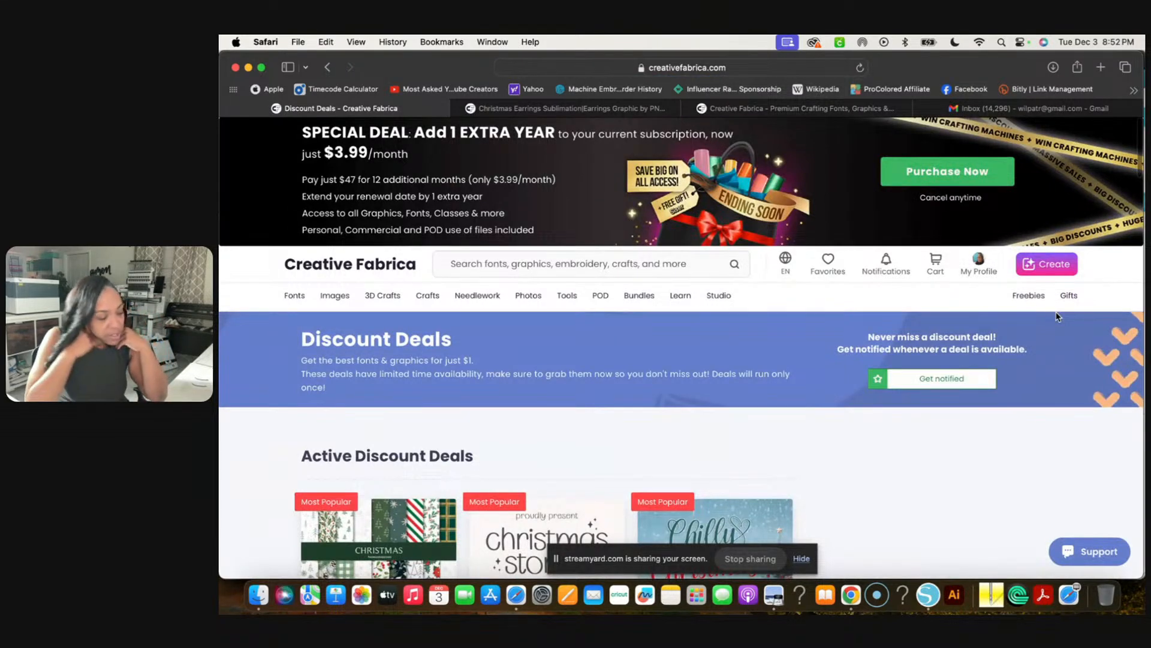
Look through the active and upcoming discount deals for Christmas graphics, sublimation designs and fonts
scroll(1059, 317, down, 1)
scroll(1058, 316, down, 10)
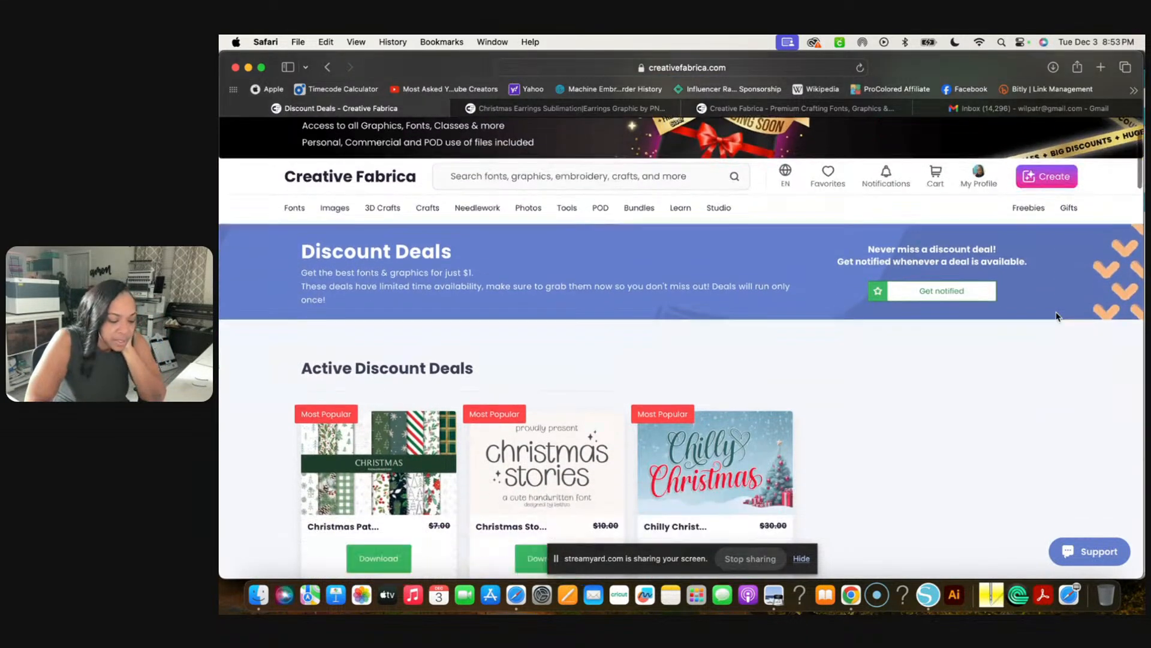
scroll(1059, 316, down, 10)
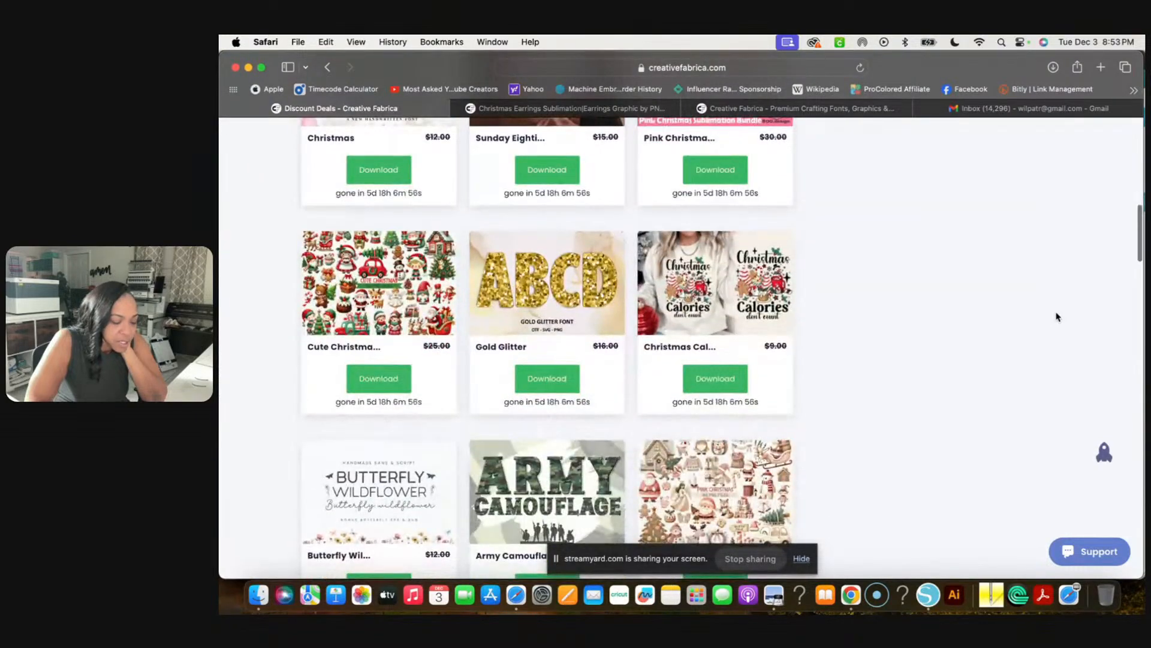
scroll(1058, 316, down, 7)
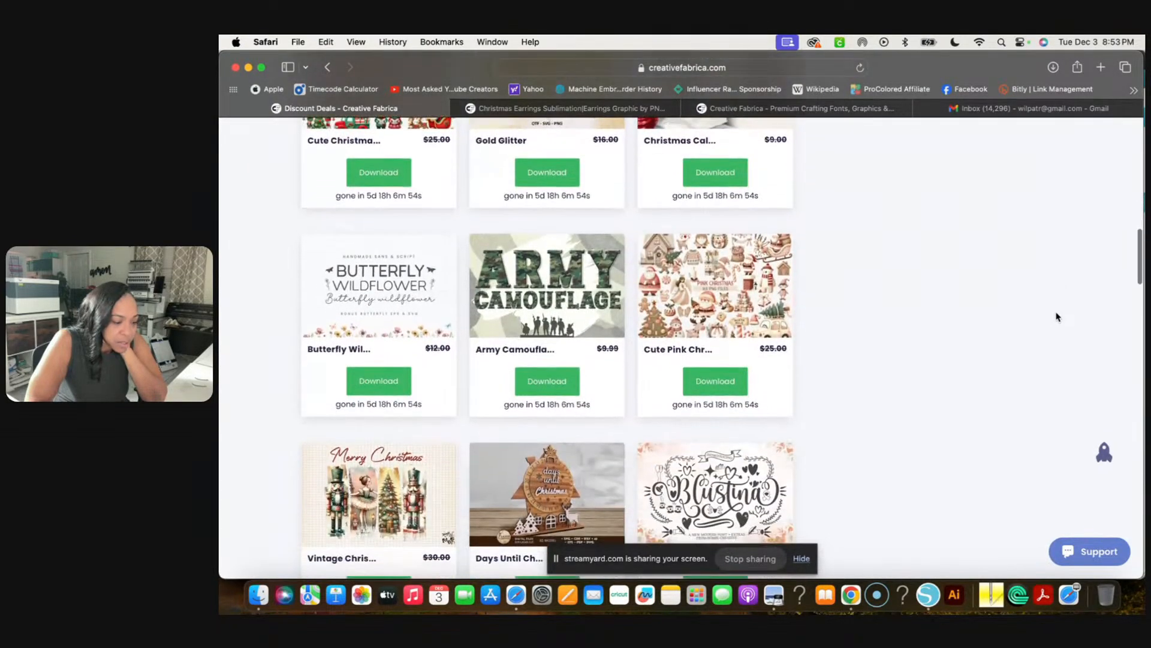
scroll(1058, 317, down, 4)
scroll(1058, 316, down, 10)
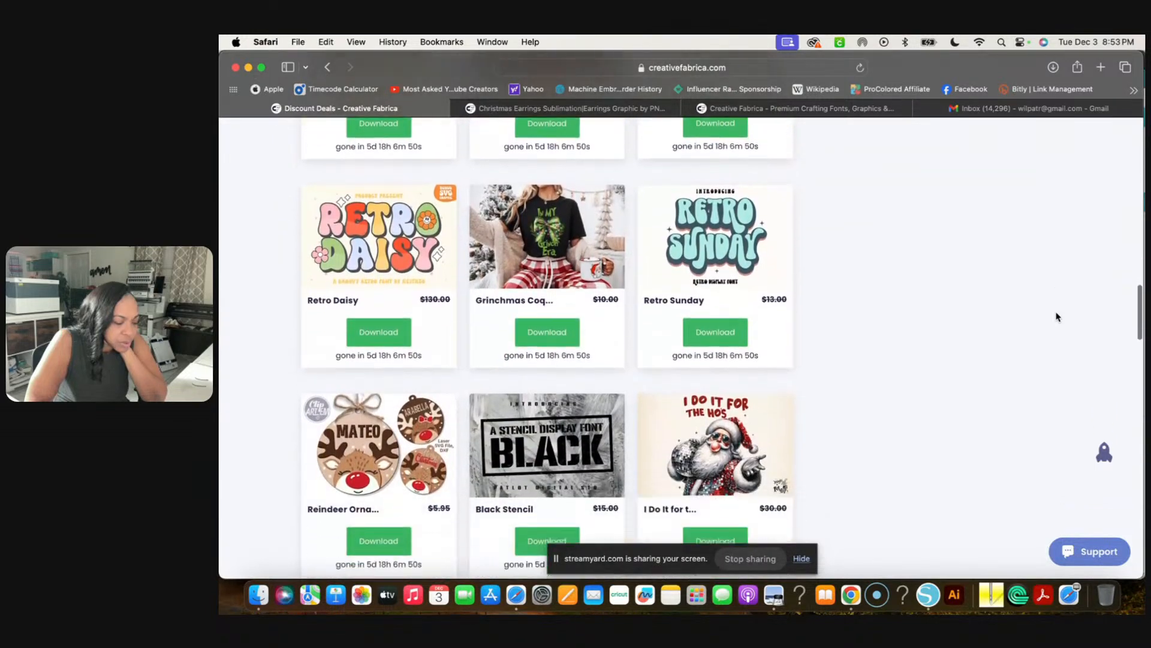
scroll(1058, 316, down, 3)
scroll(1059, 317, down, 10)
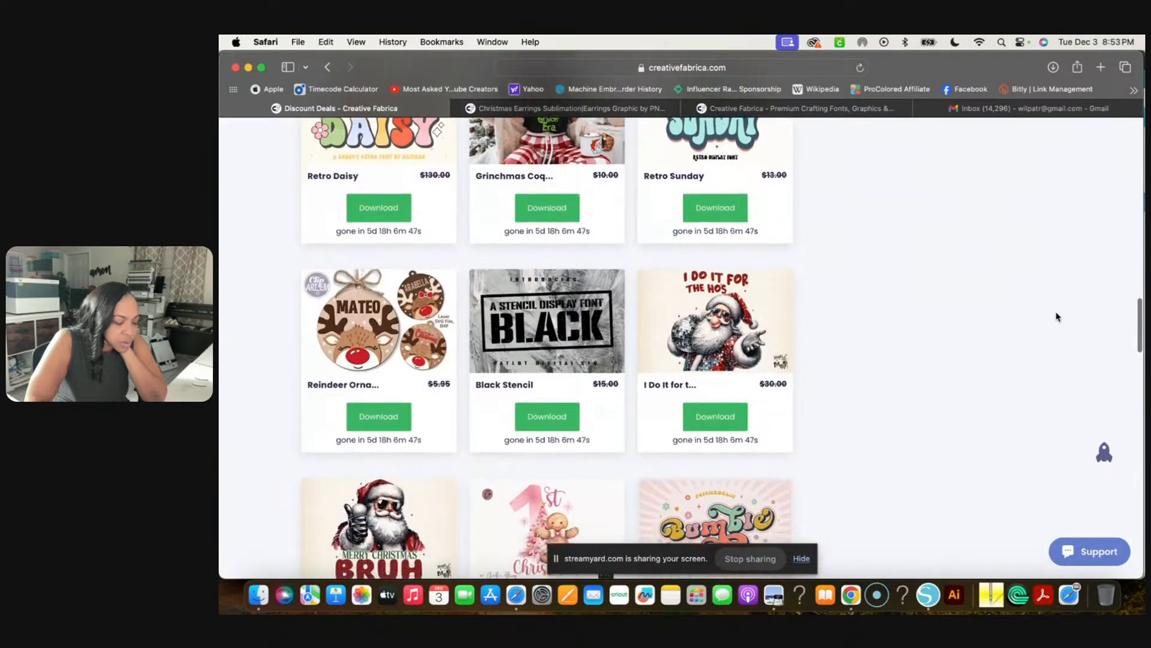
scroll(1059, 317, down, 10)
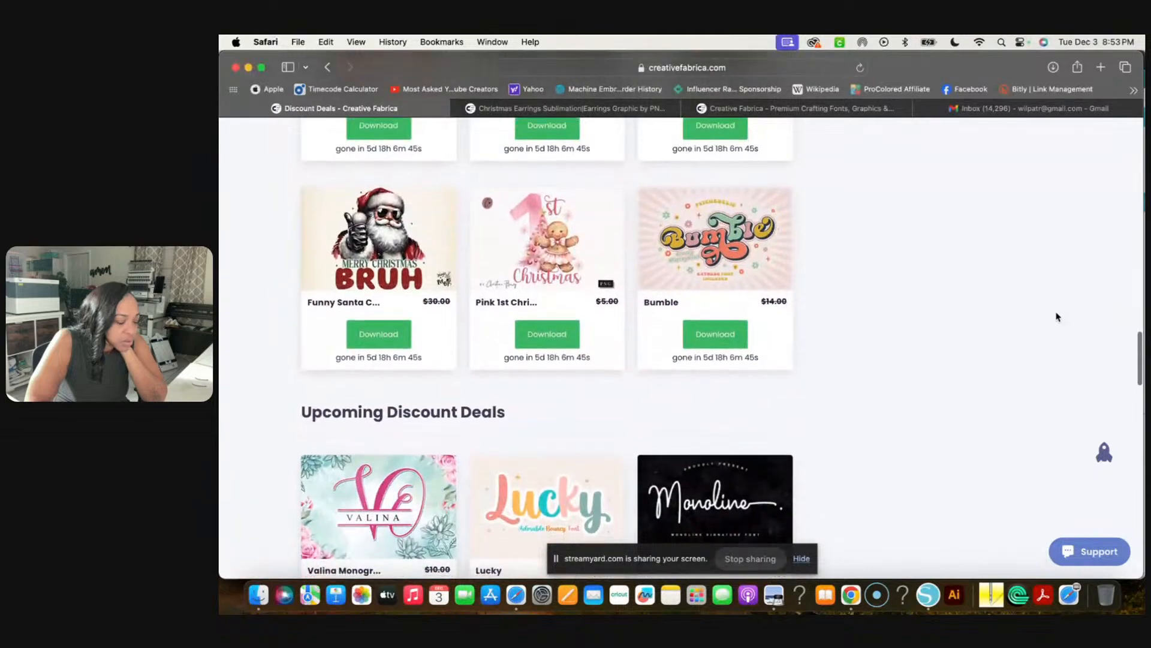
scroll(1058, 317, down, 5)
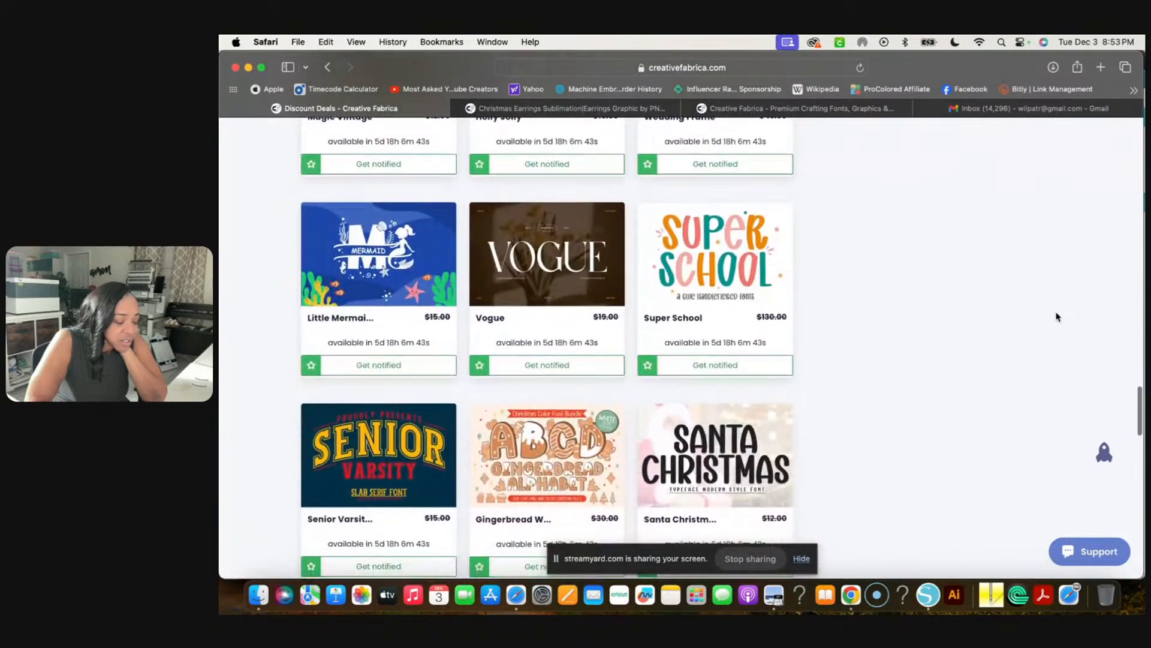
Find the Merry and Bright Christmas Tree Coquette graphic among the upcoming discount deals and open its product page
scroll(1059, 317, down, 10)
scroll(1058, 317, down, 6)
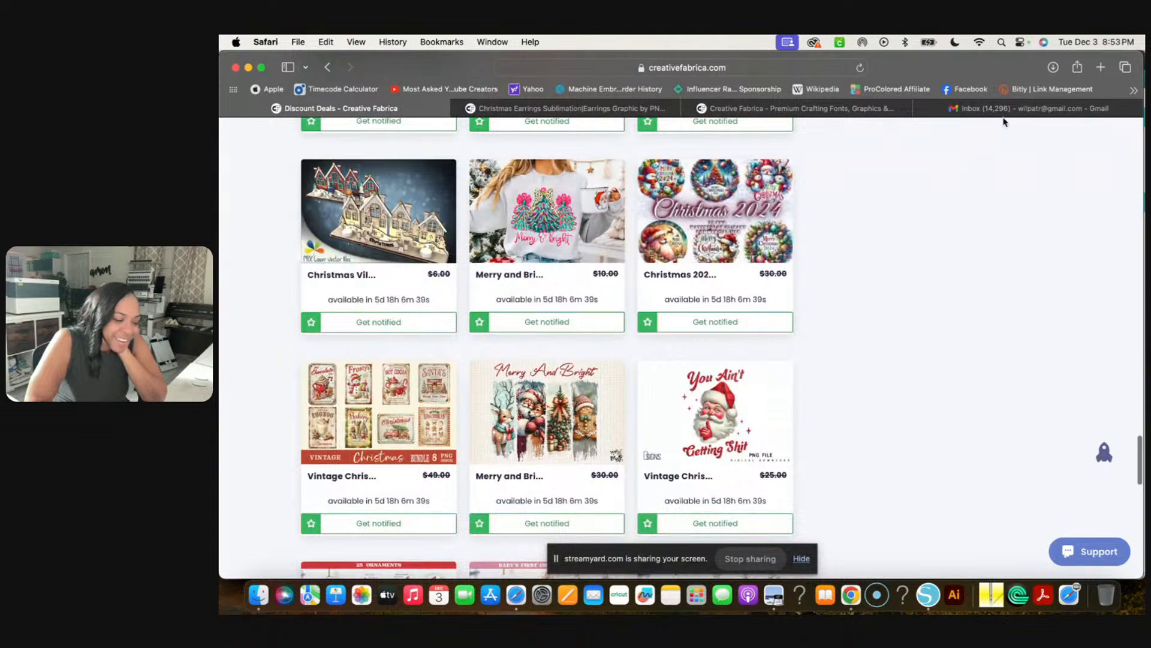
click(553, 217)
scroll(514, 376, down, 5)
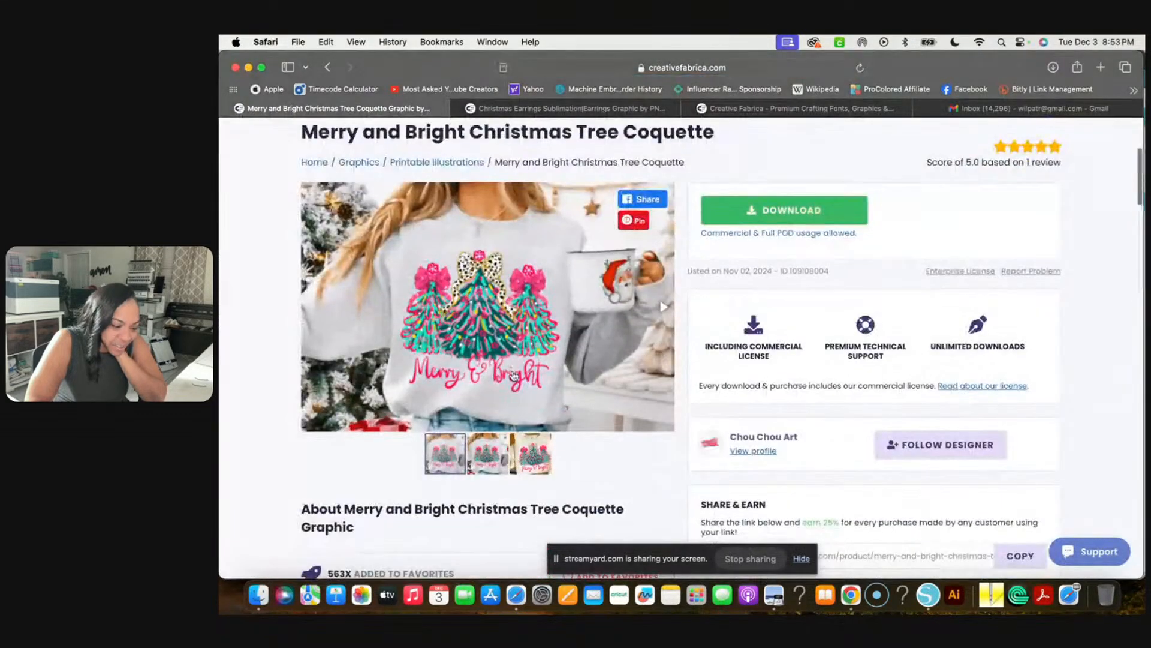
scroll(514, 376, down, 1)
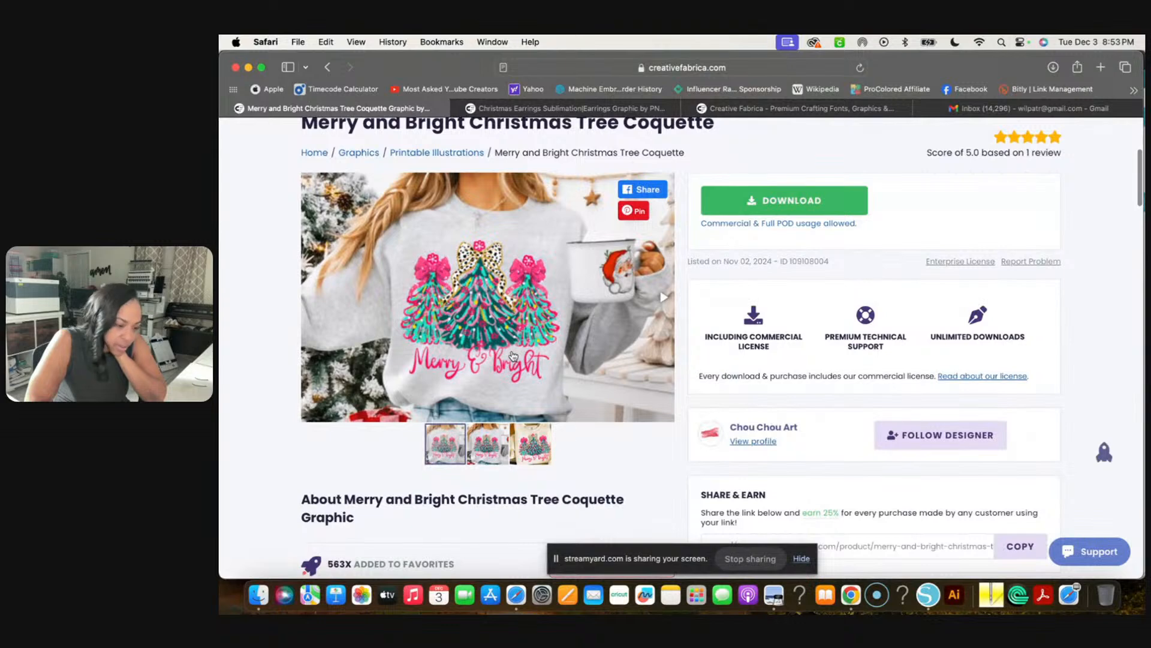
Download the Merry and Bright Christmas Tree Coquette graphic and close the preview of the downloaded image
click(779, 198)
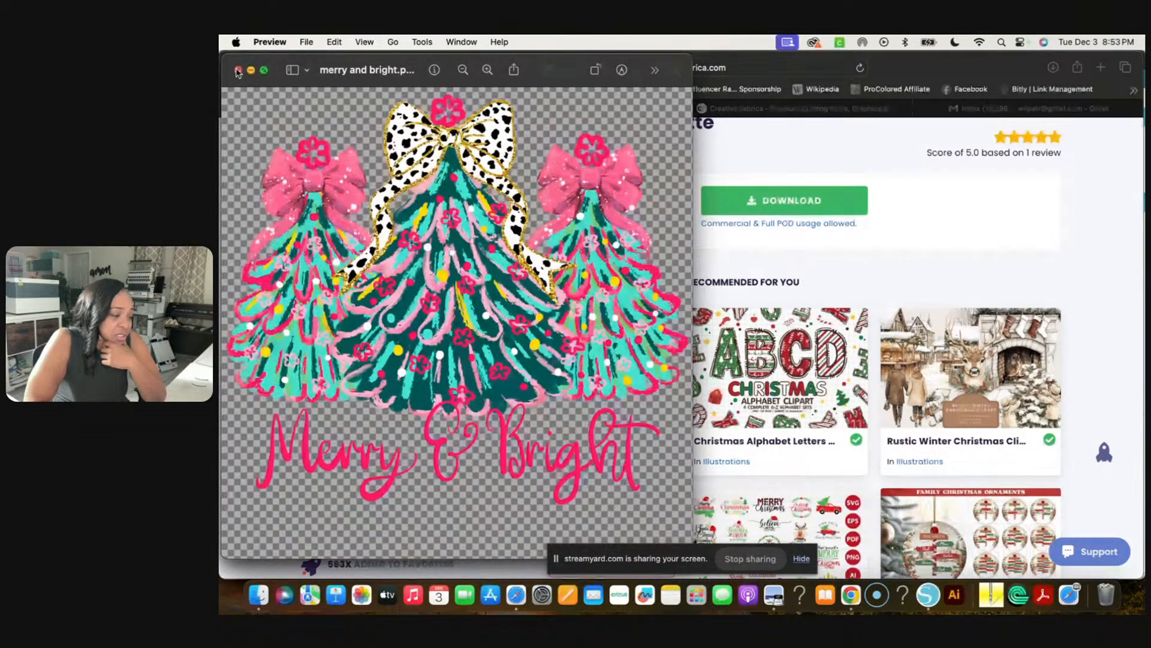
click(237, 70)
click(238, 70)
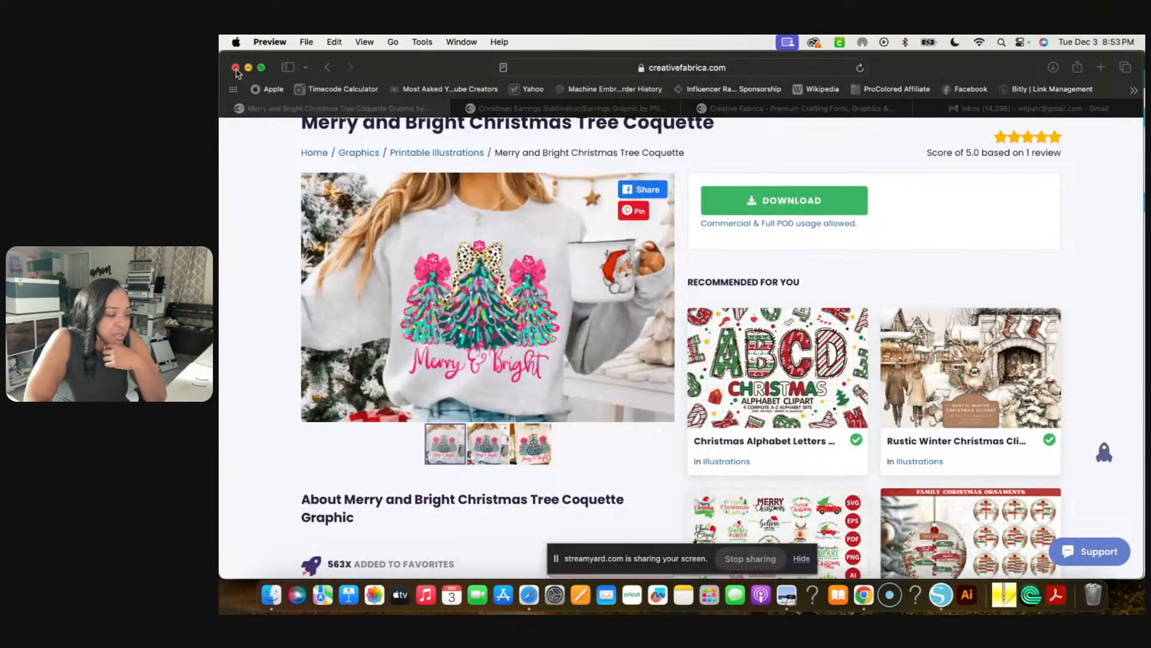
Return to the Discount Deals page and search Creative Fabrica for "merry and bright"
scroll(258, 186, up, 5)
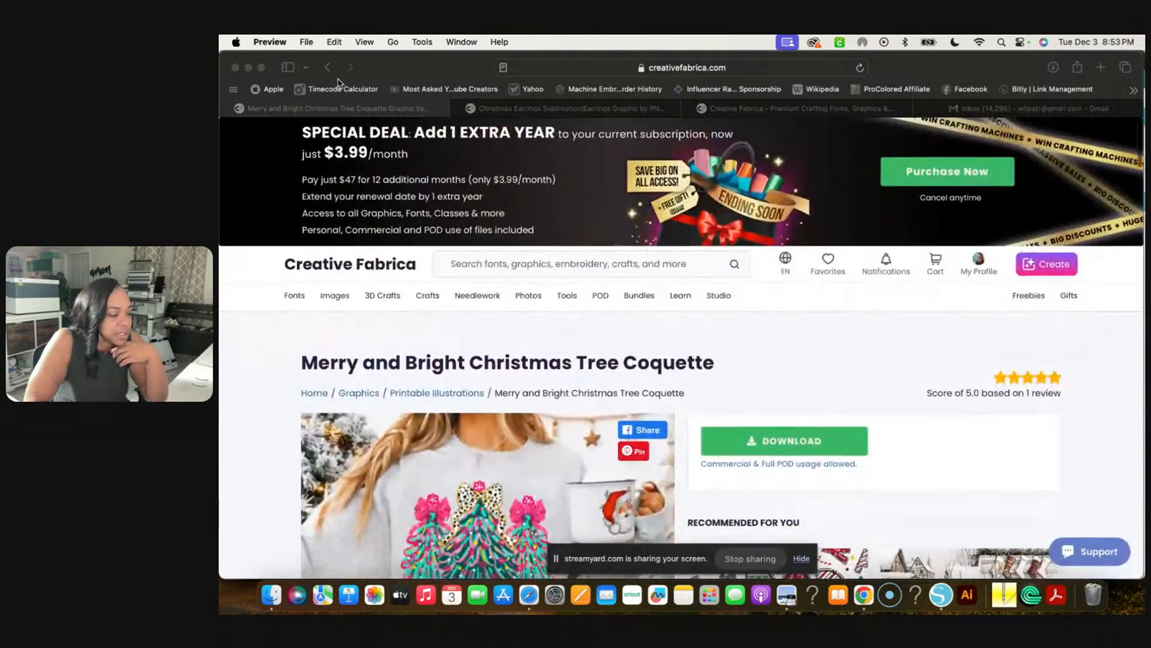
click(328, 68)
scroll(305, 213, up, 10)
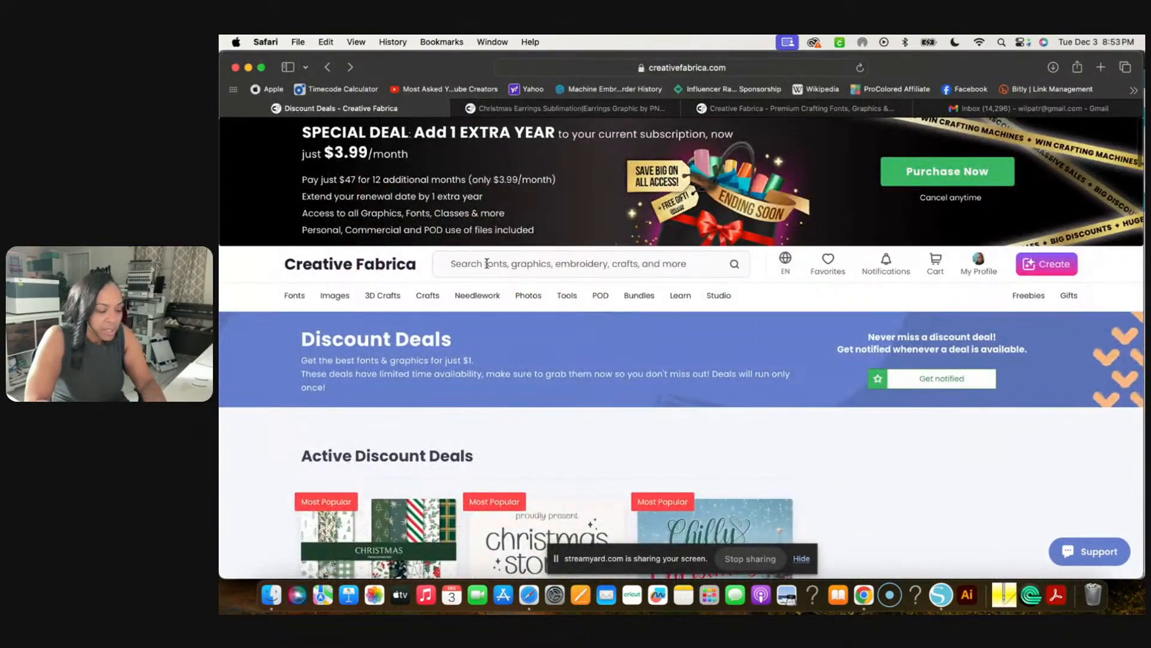
click(487, 264)
text(merry )
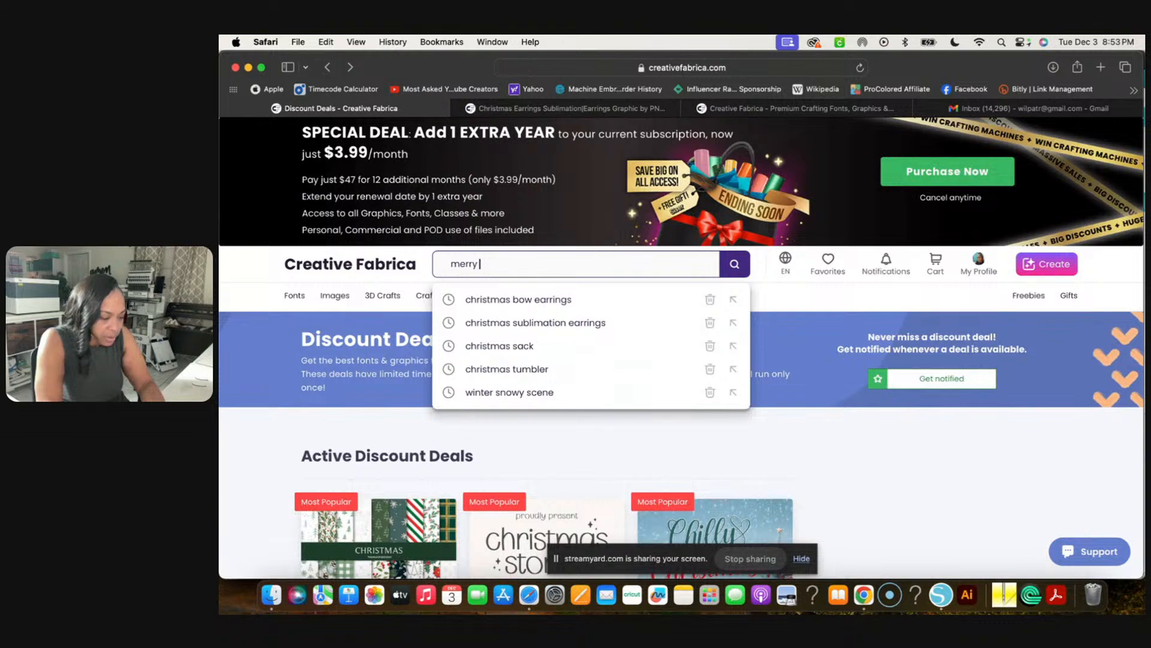
text(and bright)
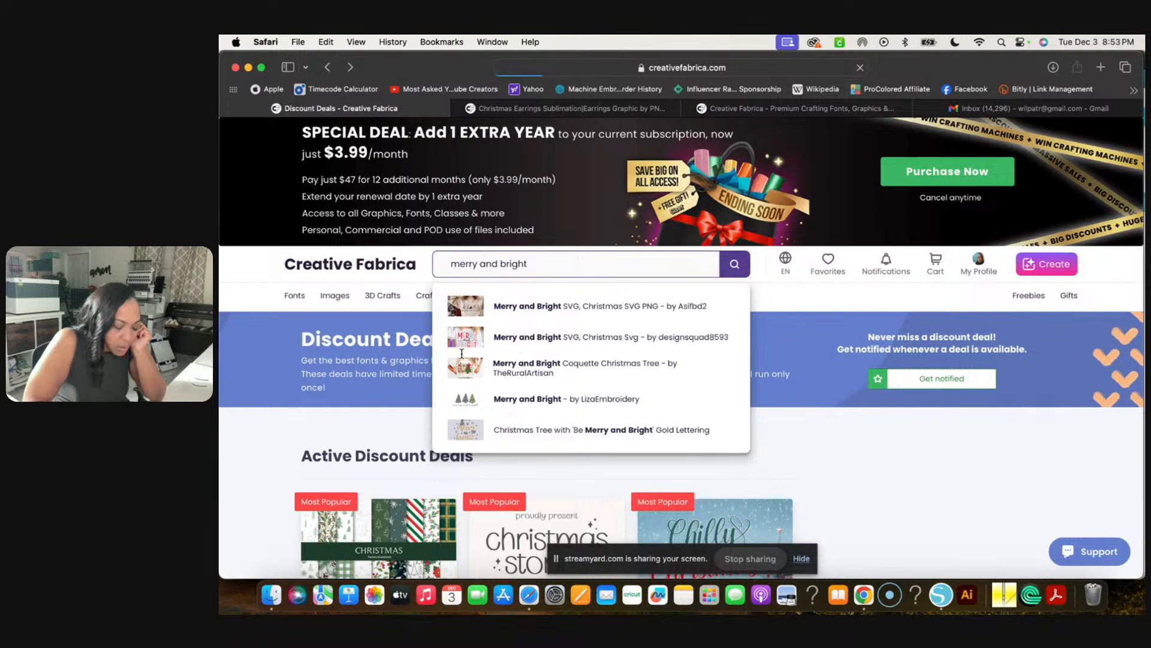
key(Return)
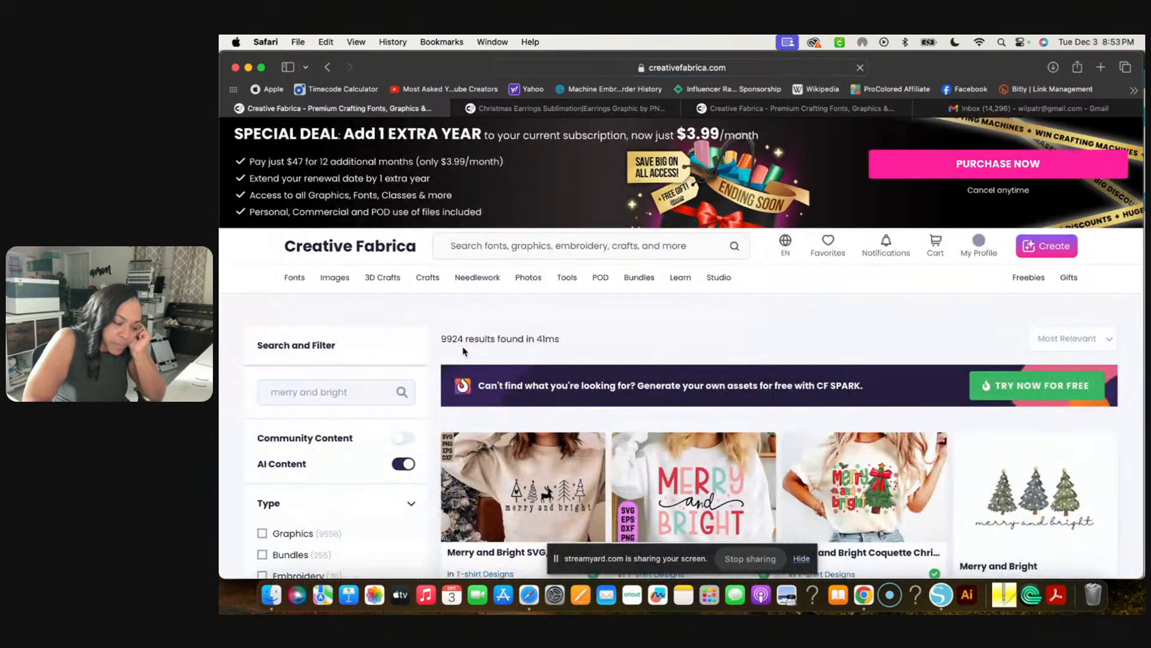
Look through the "merry and bright" results and open the Merry and Bright Christmas Svg design in a new tab
scroll(498, 393, down, 4)
scroll(498, 393, down, 3)
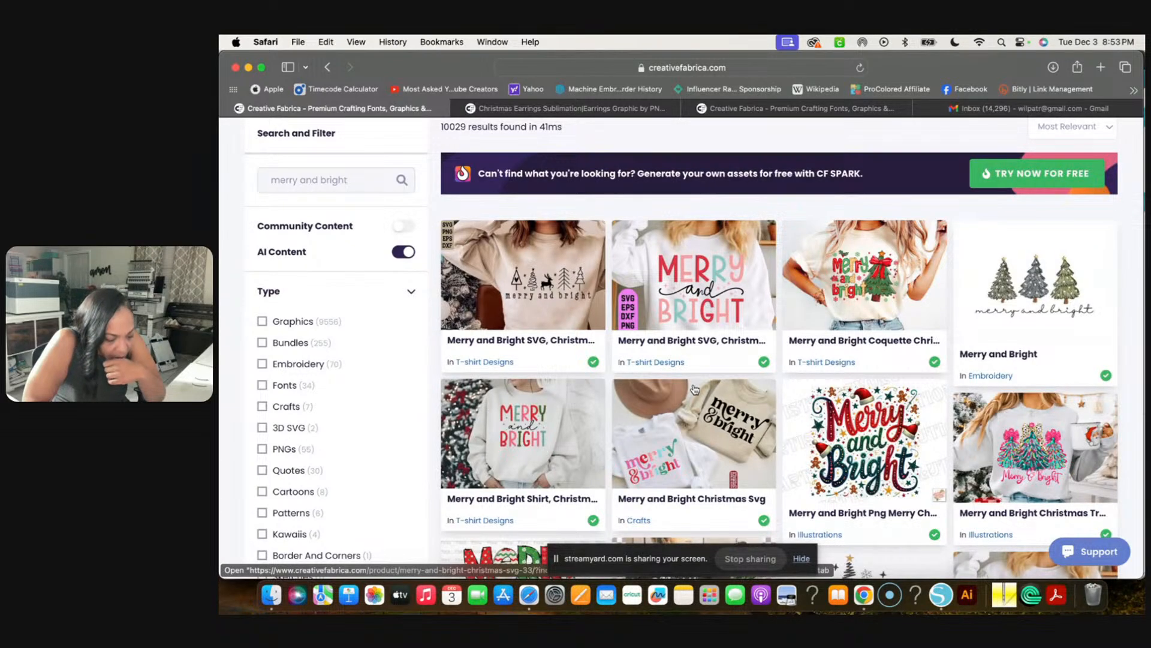
scroll(695, 389, down, 1)
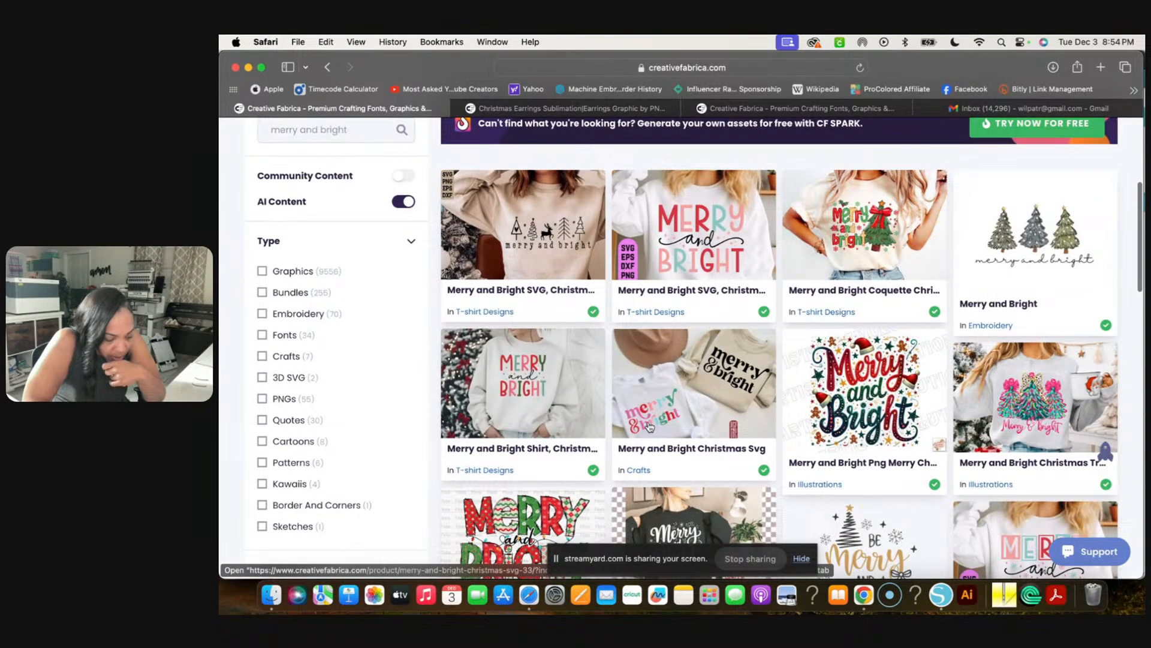
scroll(649, 426, down, 2)
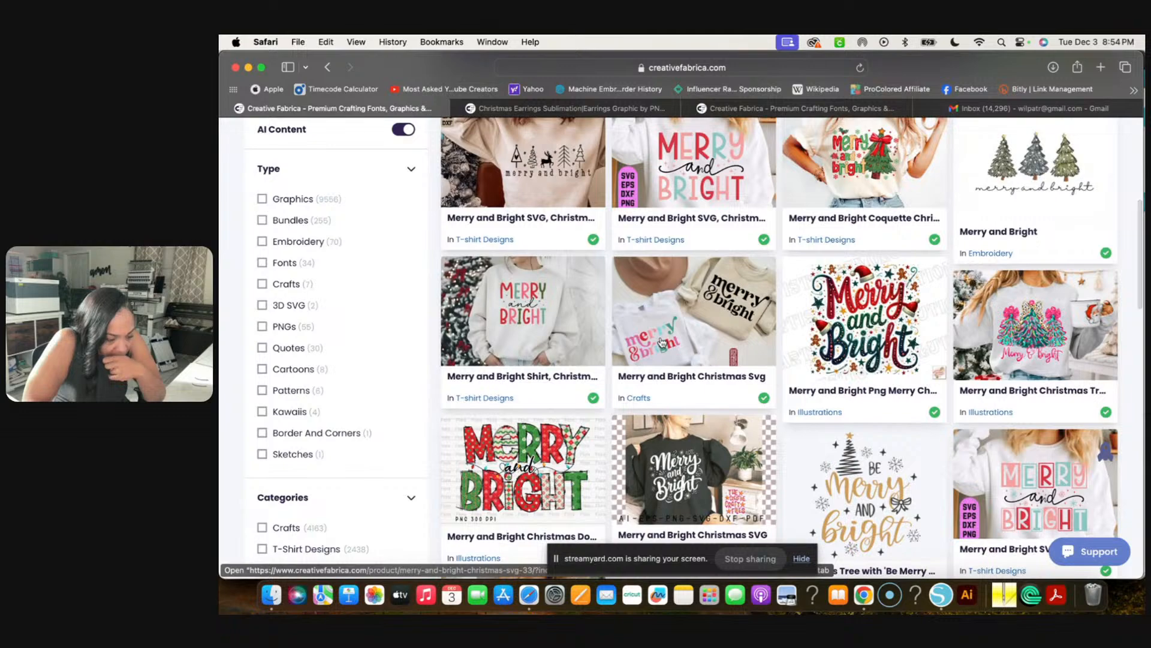
scroll(662, 343, down, 2)
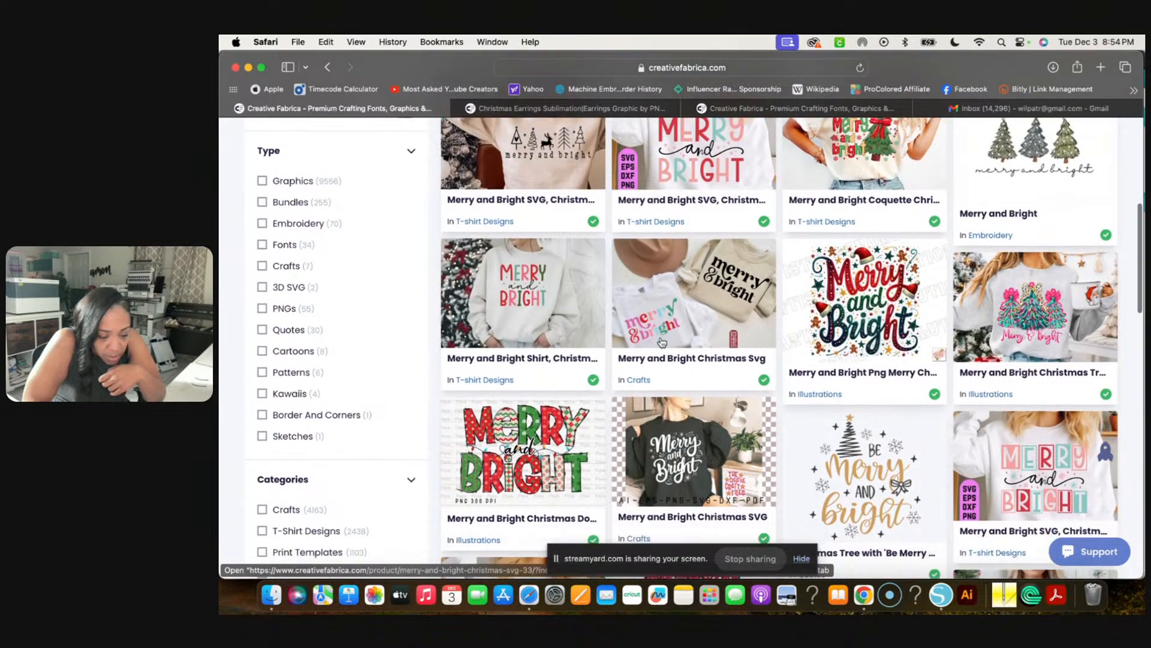
scroll(662, 340, down, 5)
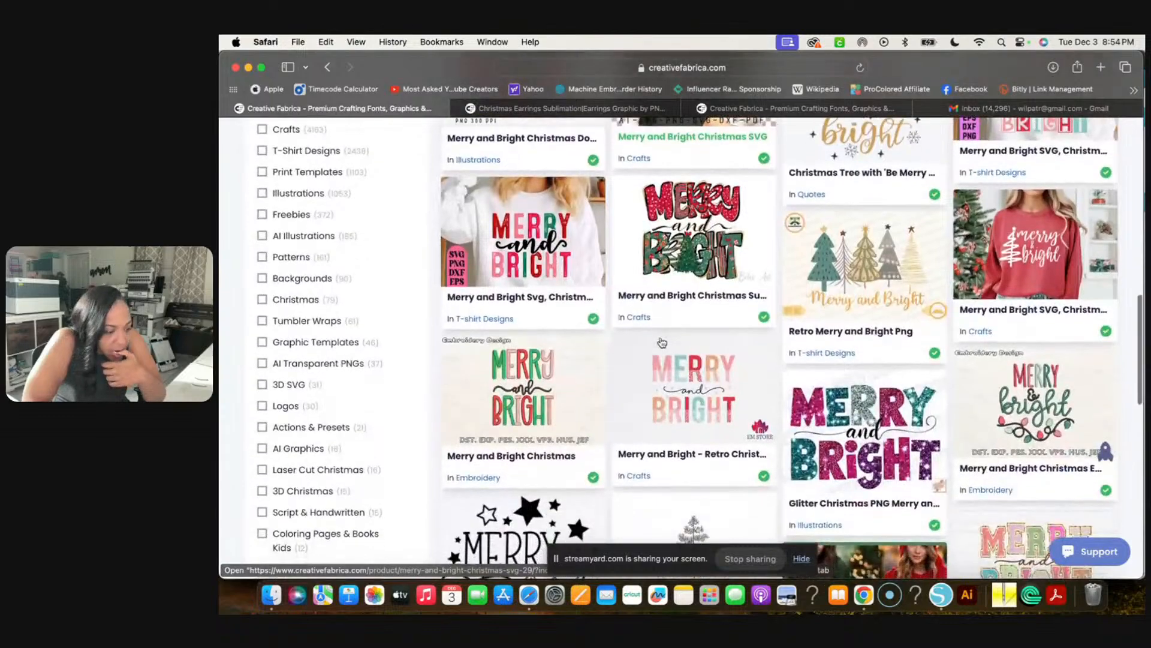
scroll(519, 337, up, 3)
scroll(527, 317, up, 3)
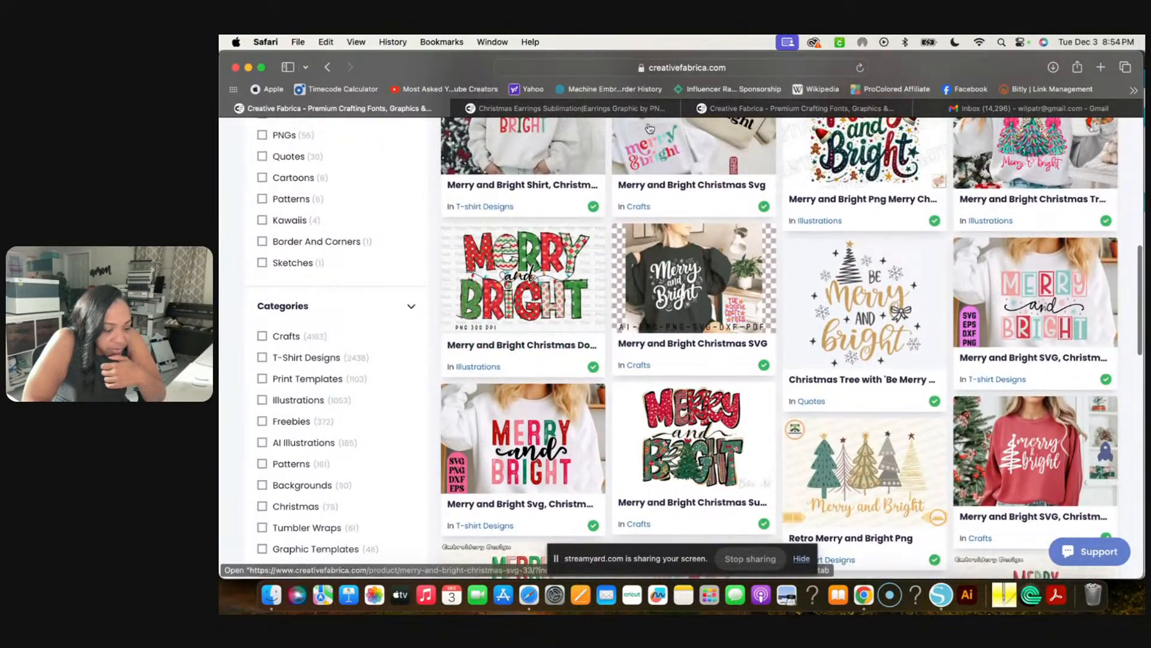
super+click(643, 152)
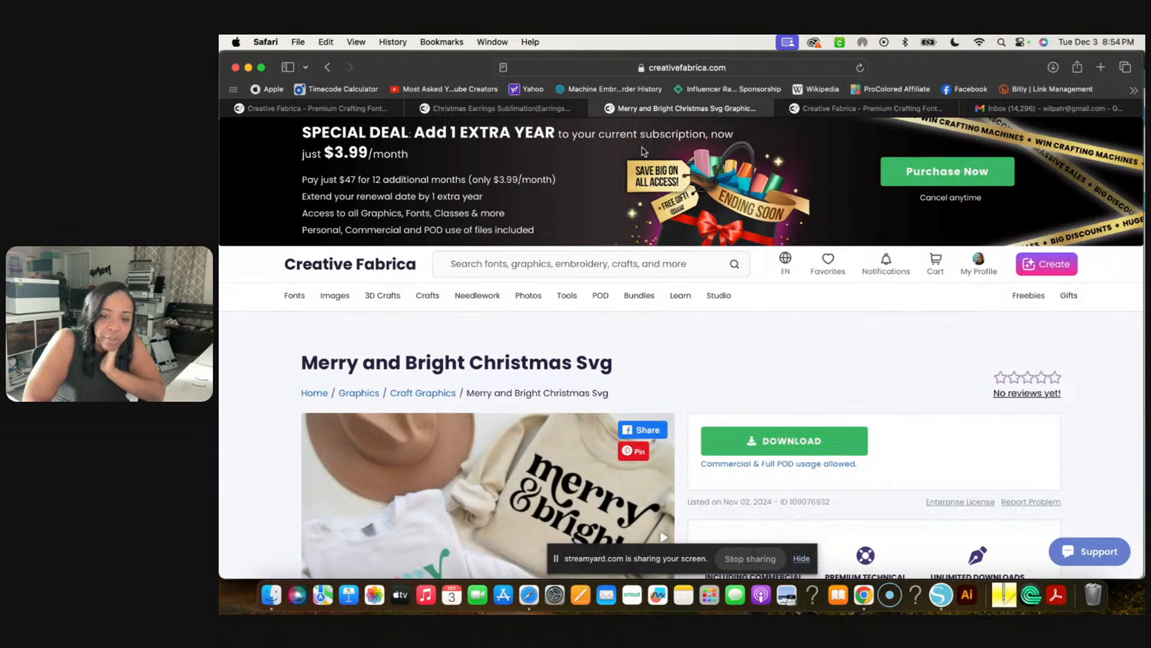
Download the Merry and Bright Christmas Svg design and open its downloaded folder
scroll(655, 368, down, 5)
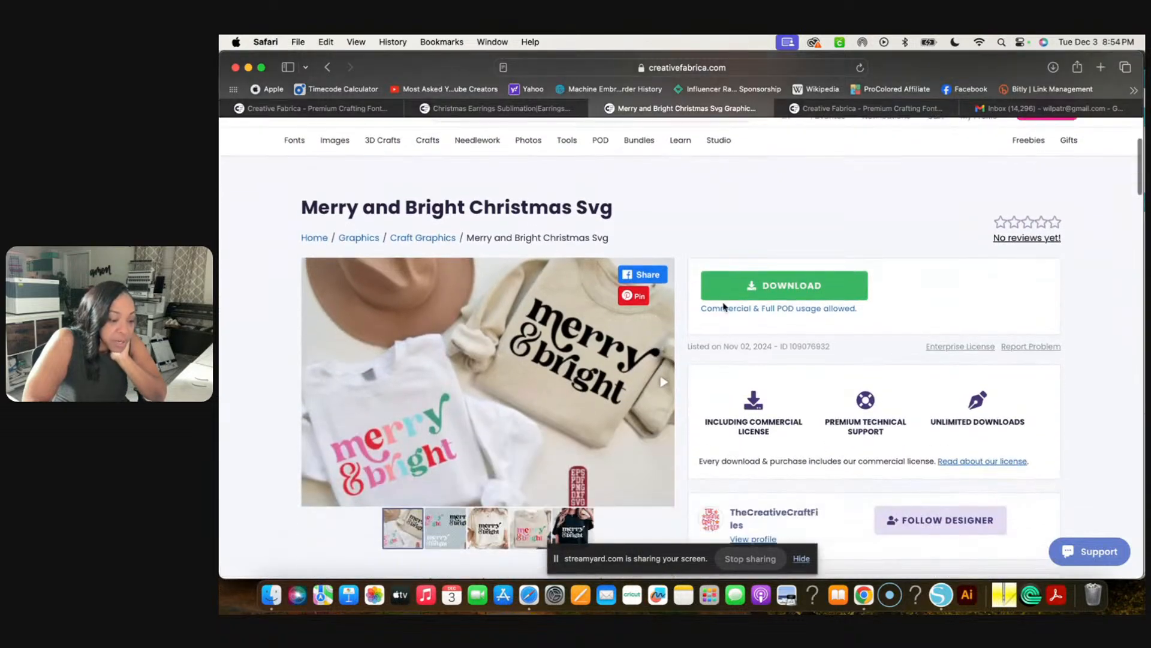
click(776, 294)
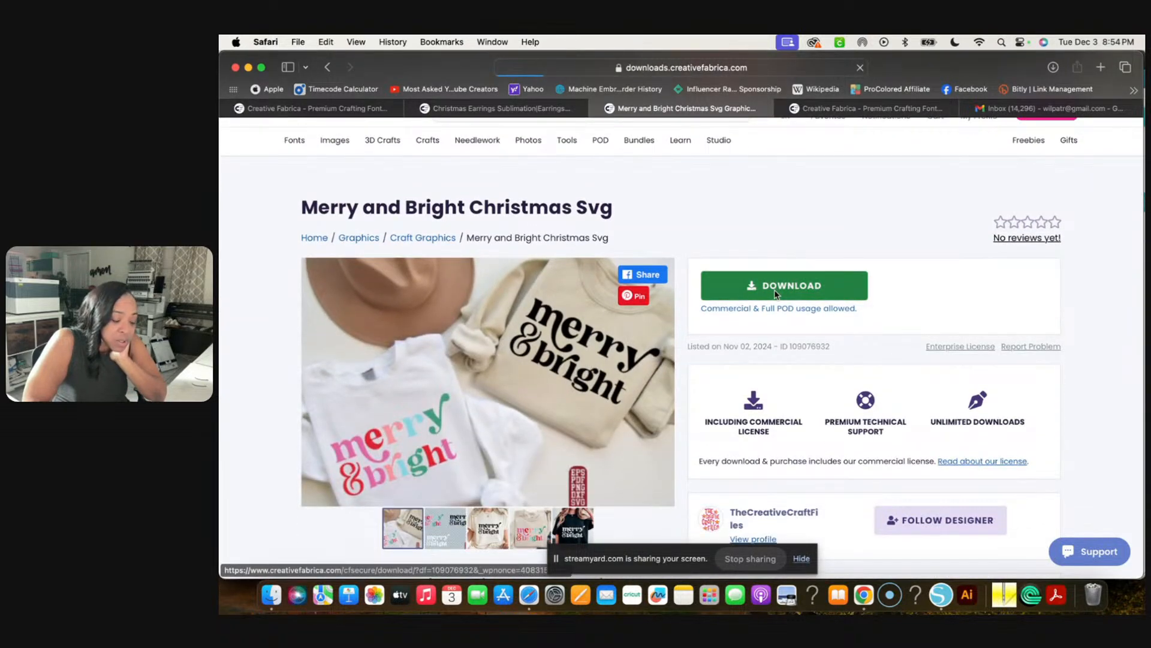
click(1053, 68)
double_click(928, 135)
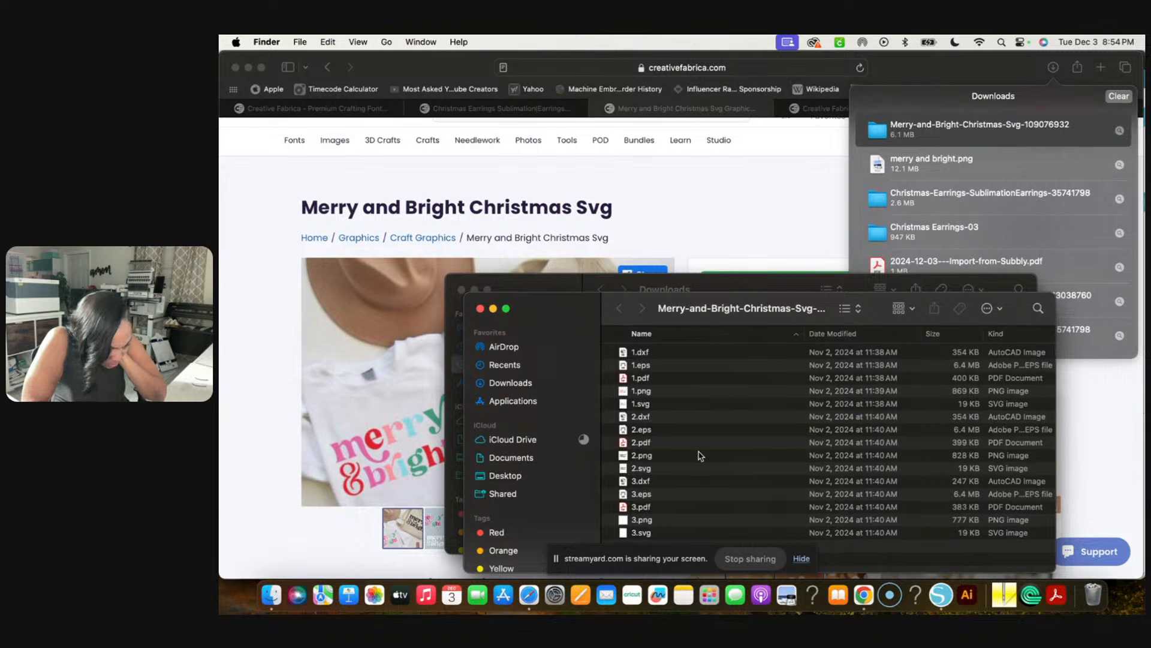
Preview 1.png from the downloaded Merry-and-Bright folder and close the preview
click(638, 527)
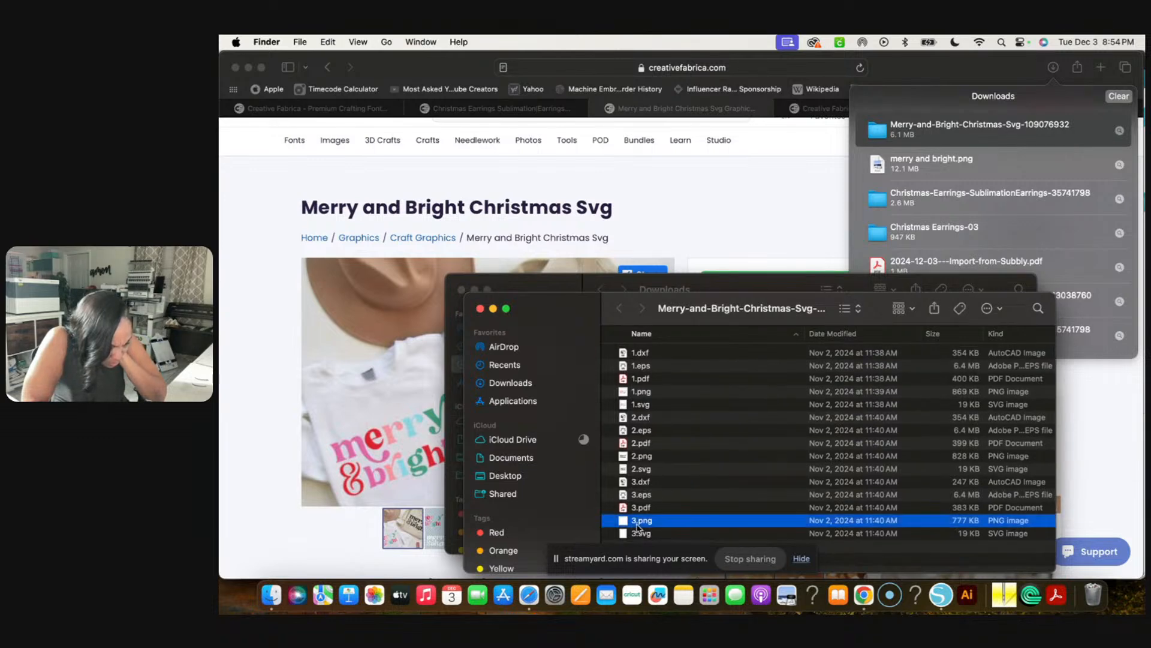
double_click(638, 393)
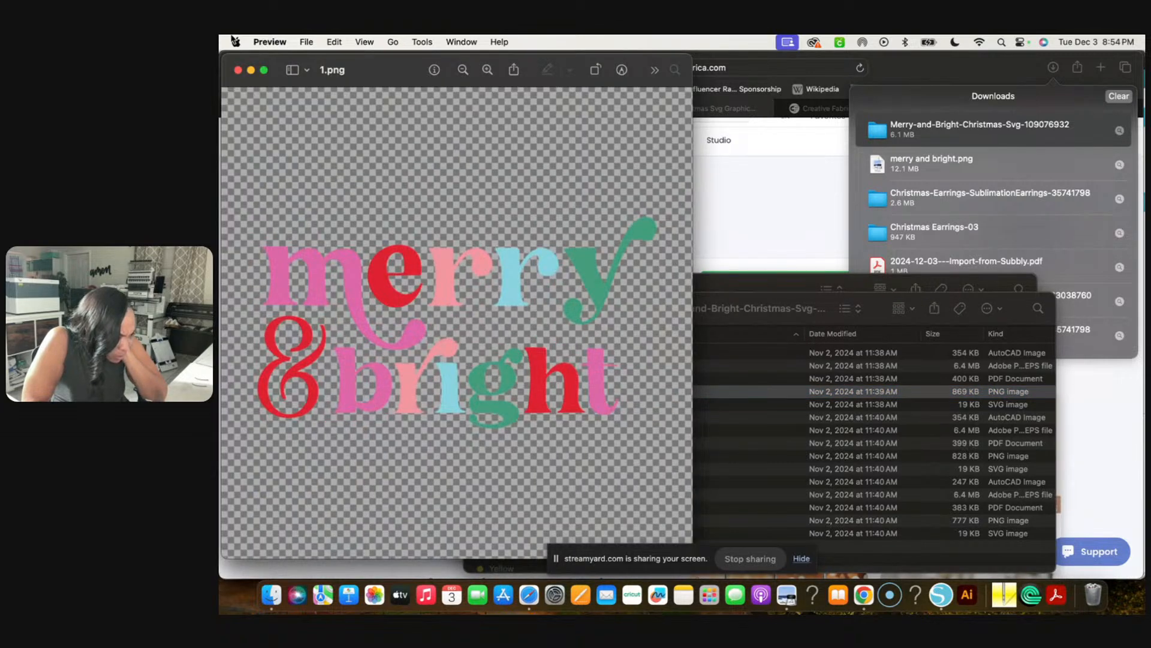
click(237, 70)
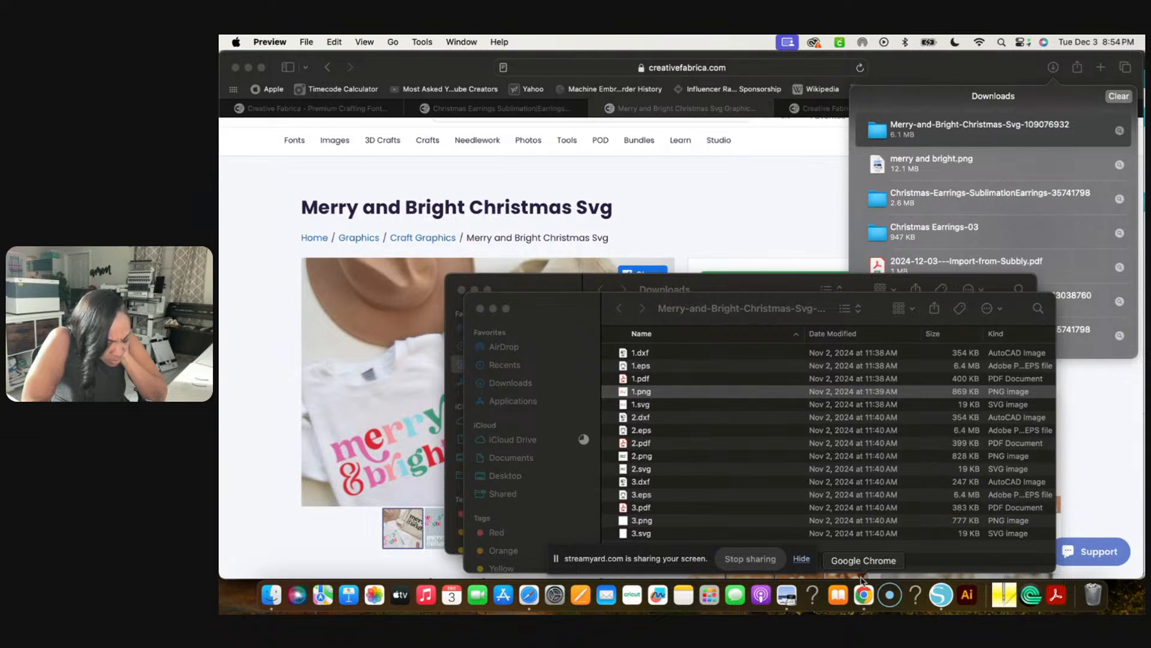
Switch to Silhouette Studio and move the Santa-belt earrings, photo and teardrop outline off the page to clear it
click(942, 595)
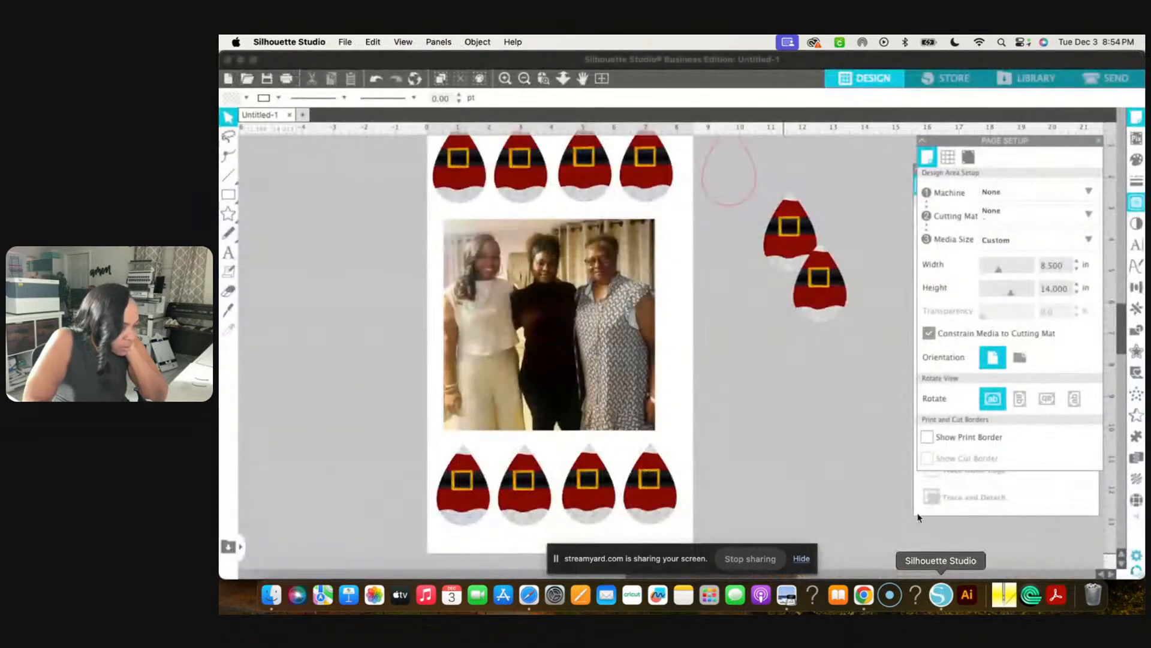
click(523, 78)
click(524, 79)
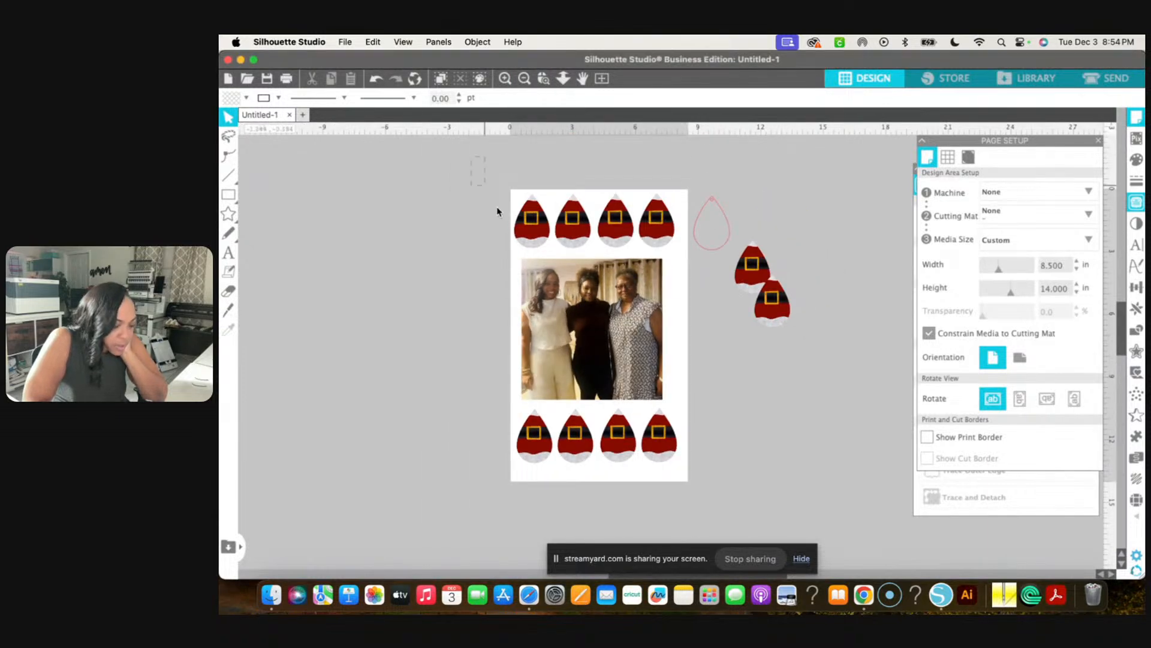
drag(496, 211, 694, 482)
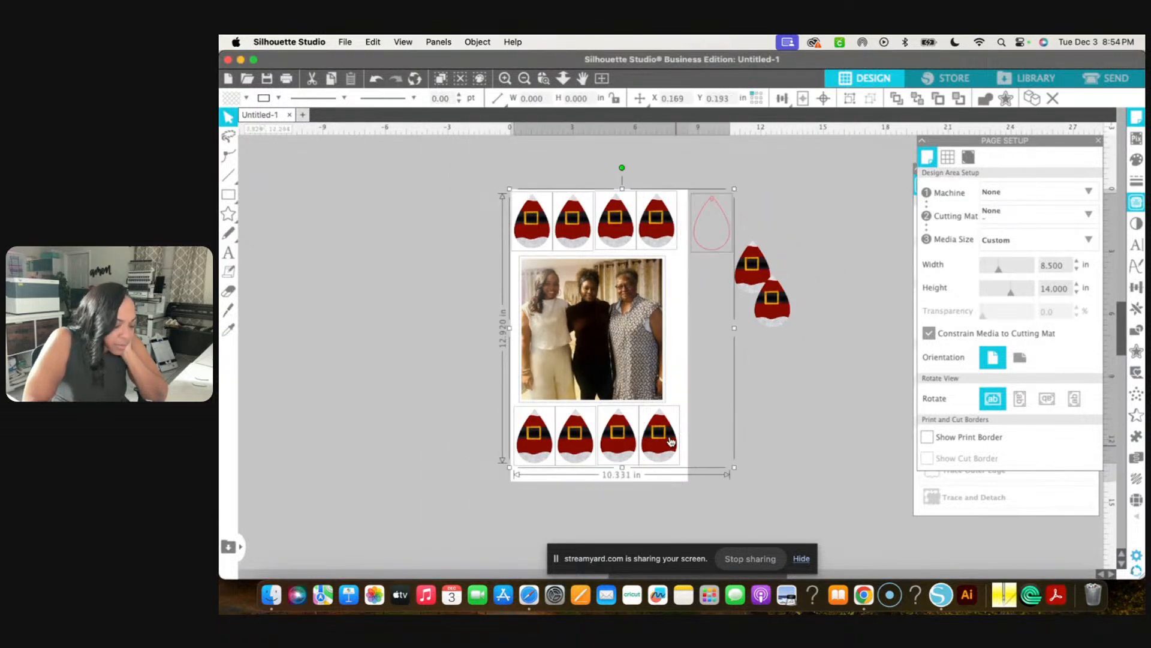
drag(671, 442, 906, 440)
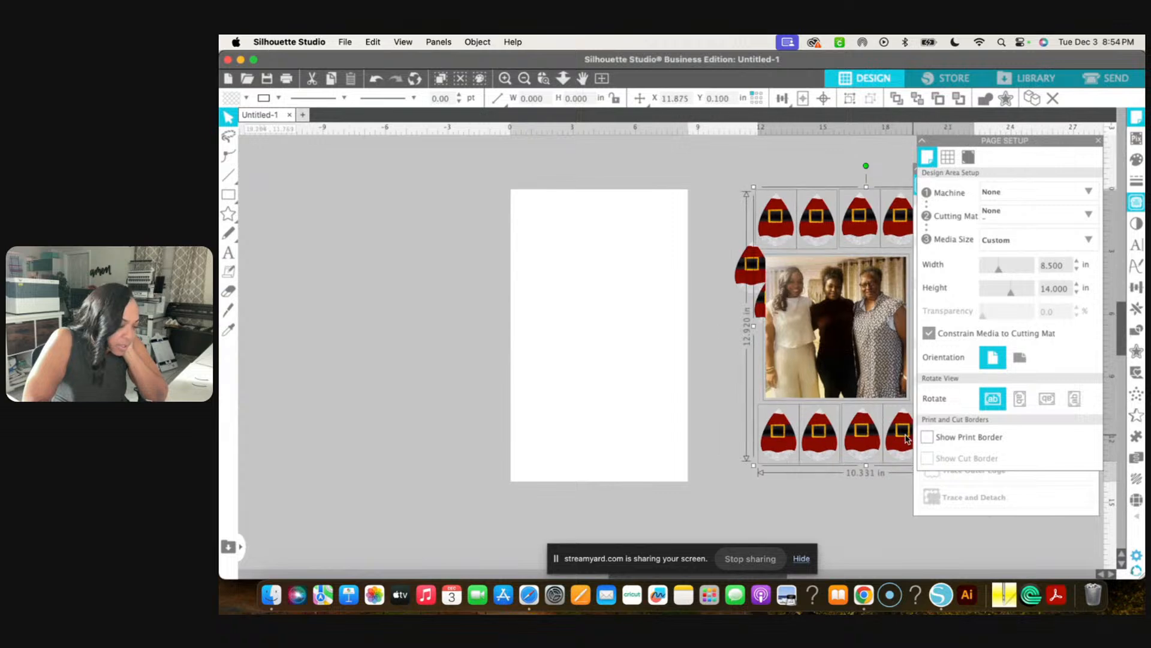
Merge 1.png from the Merry-and-Bright-Christmas-Svg-109076932 folder in Downloads into the current design
click(345, 42)
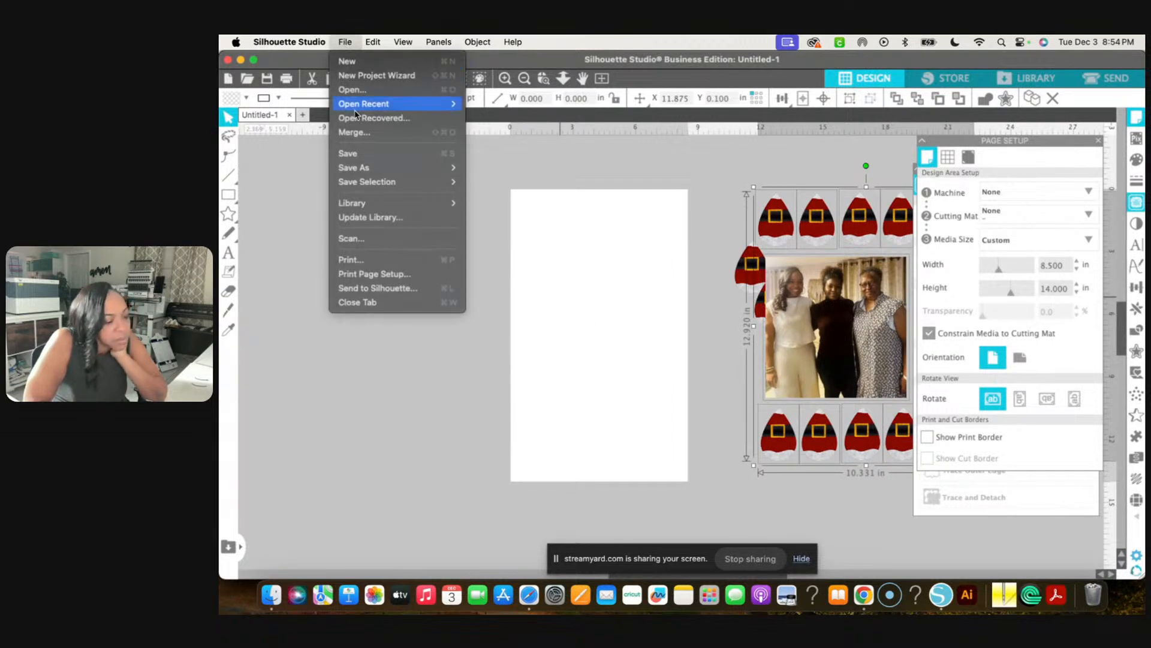
click(352, 134)
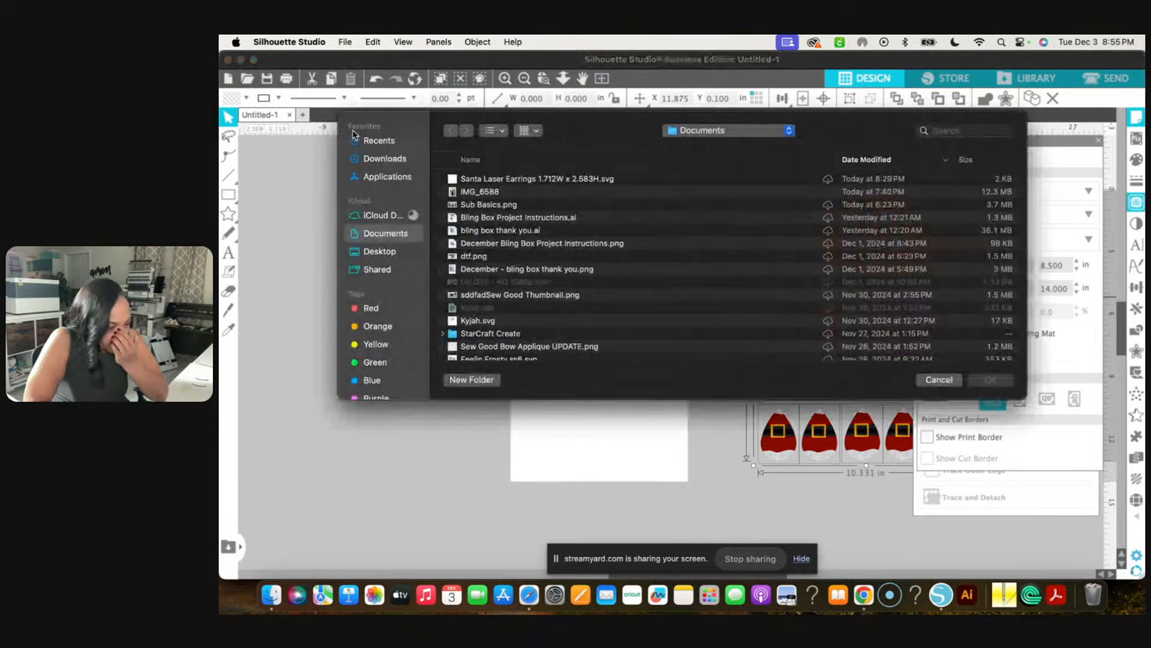
click(389, 159)
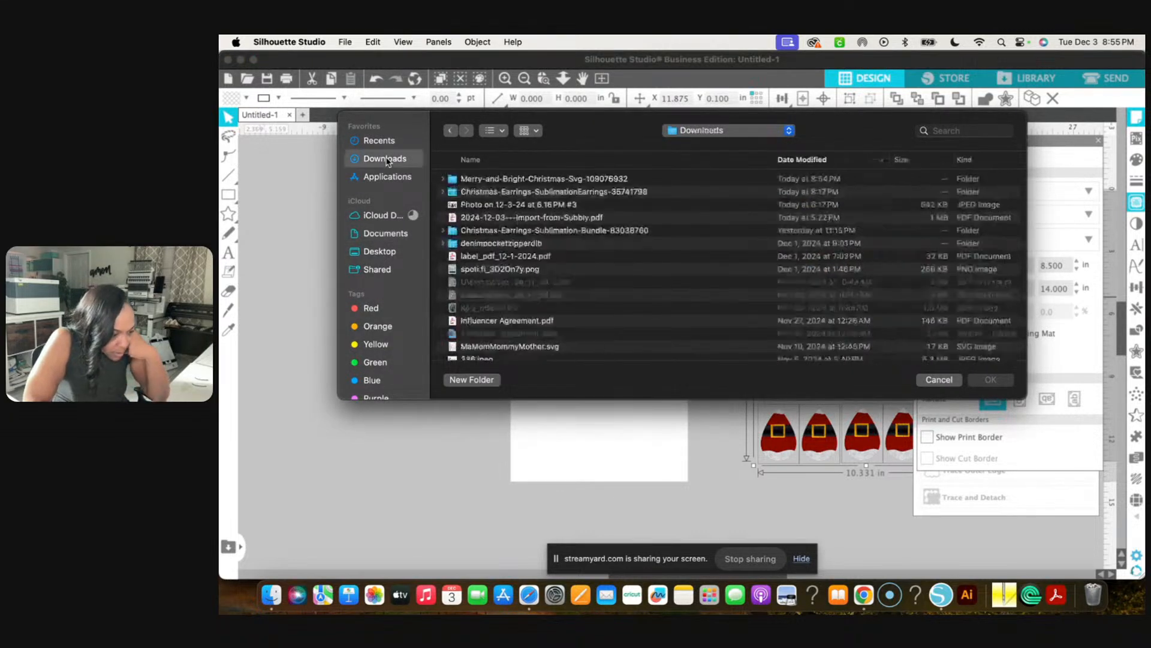
click(446, 180)
click(442, 179)
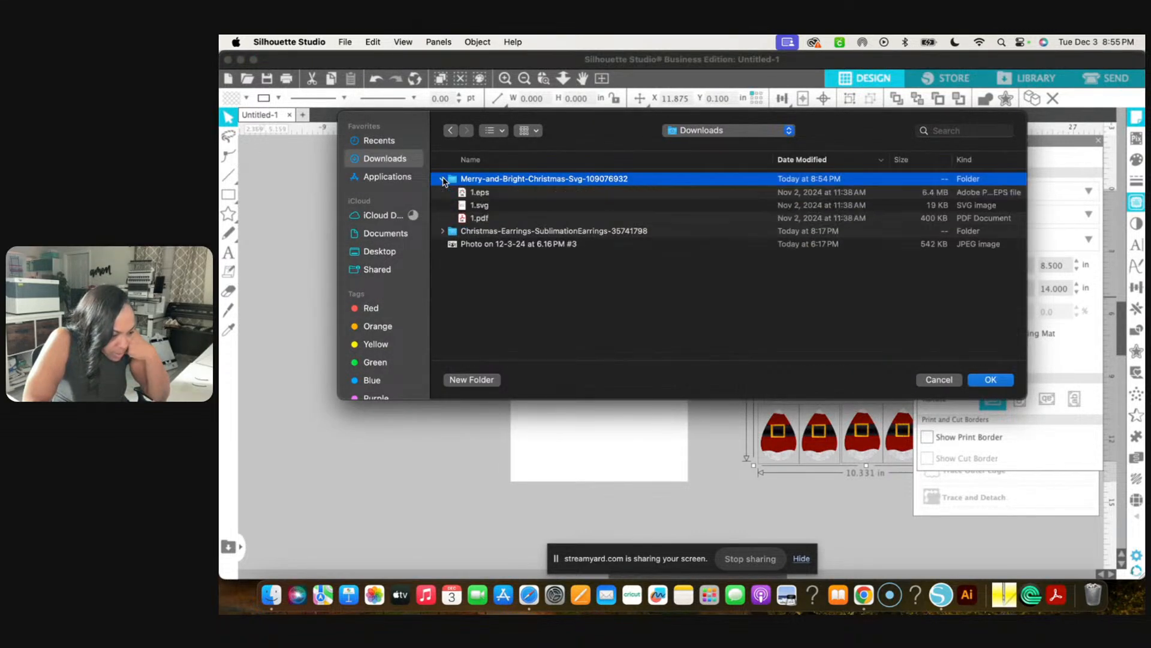
scroll(480, 270, down, 5)
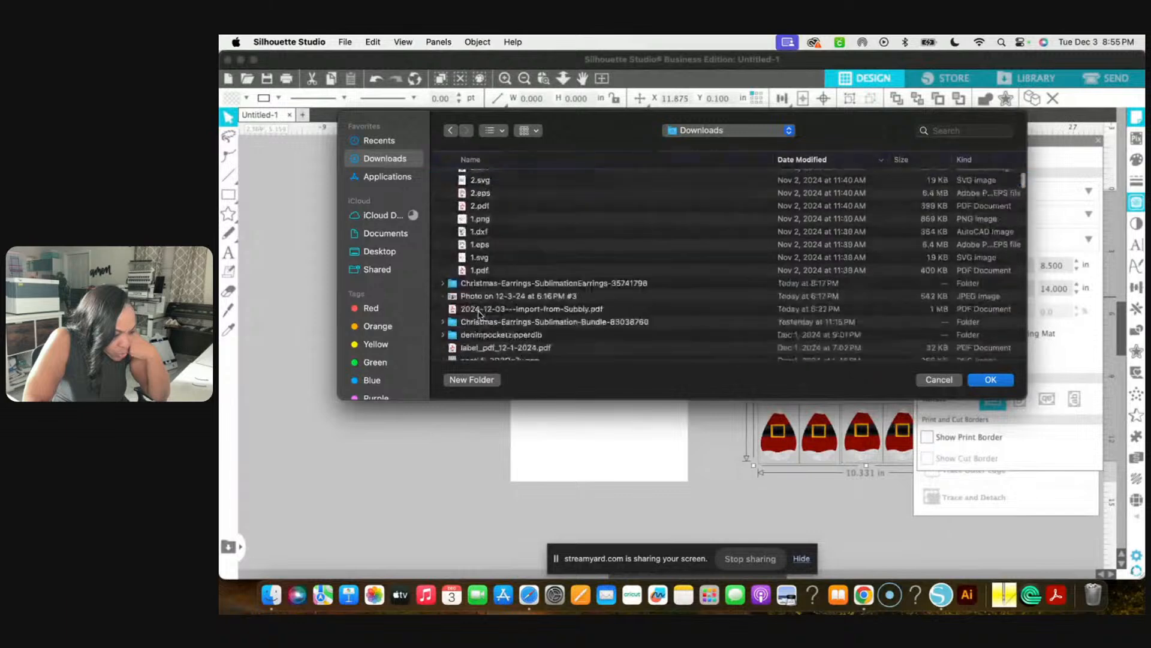
scroll(521, 182, up, 2)
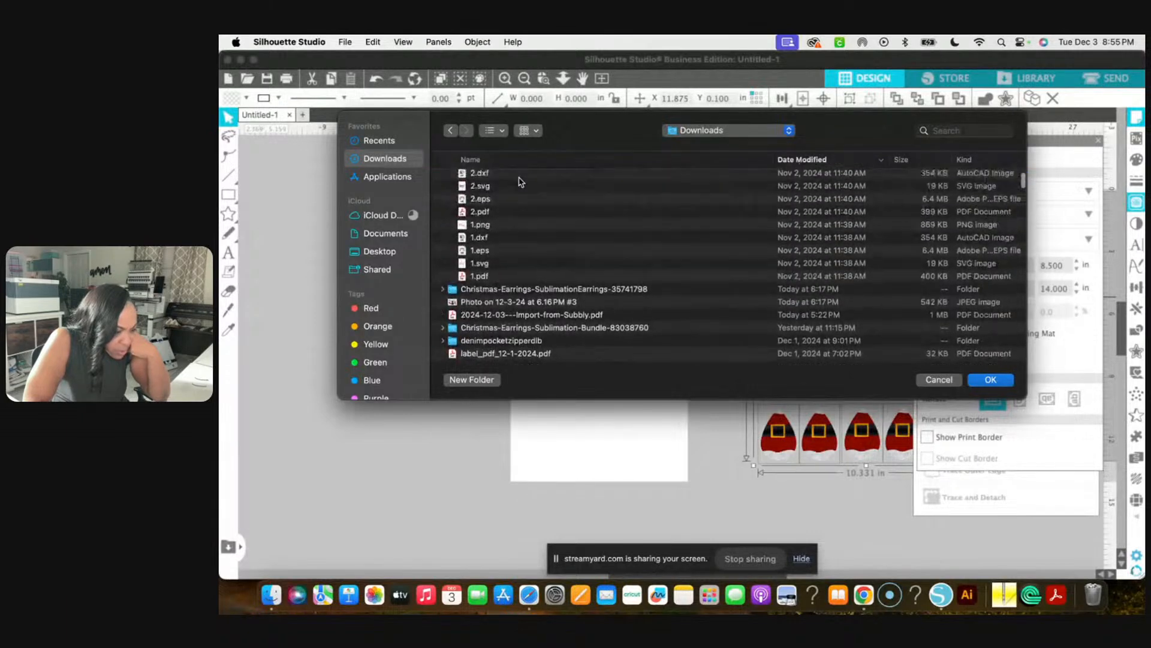
double_click(480, 228)
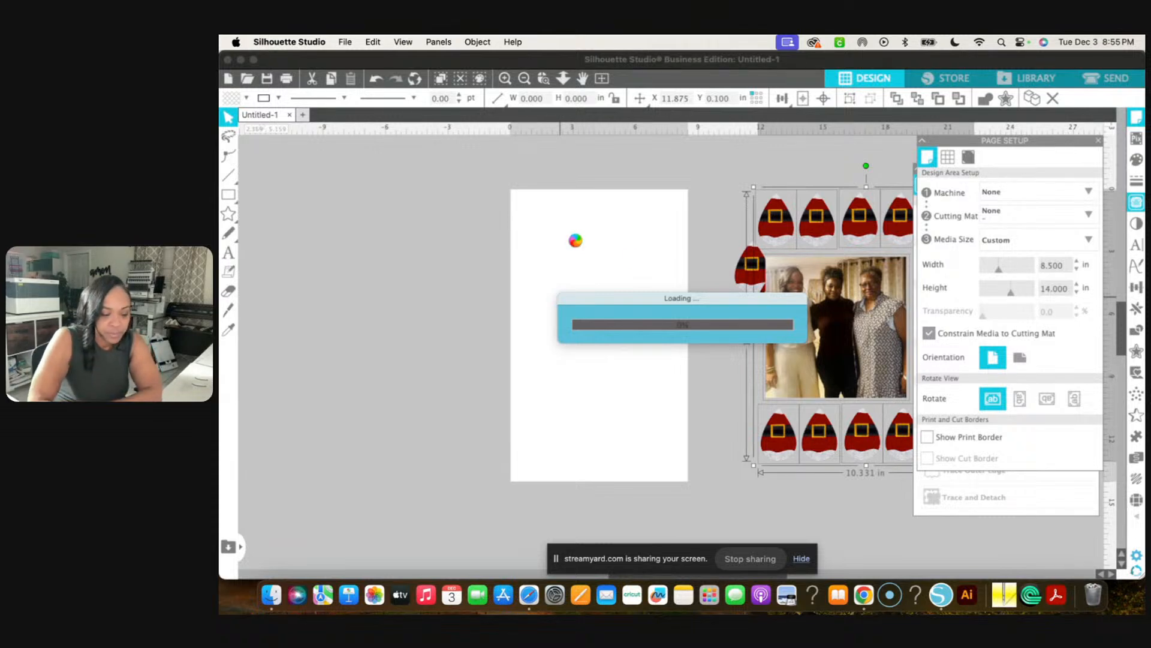
Empty the Trash and confirm permanently erasing its items
right_click(1095, 595)
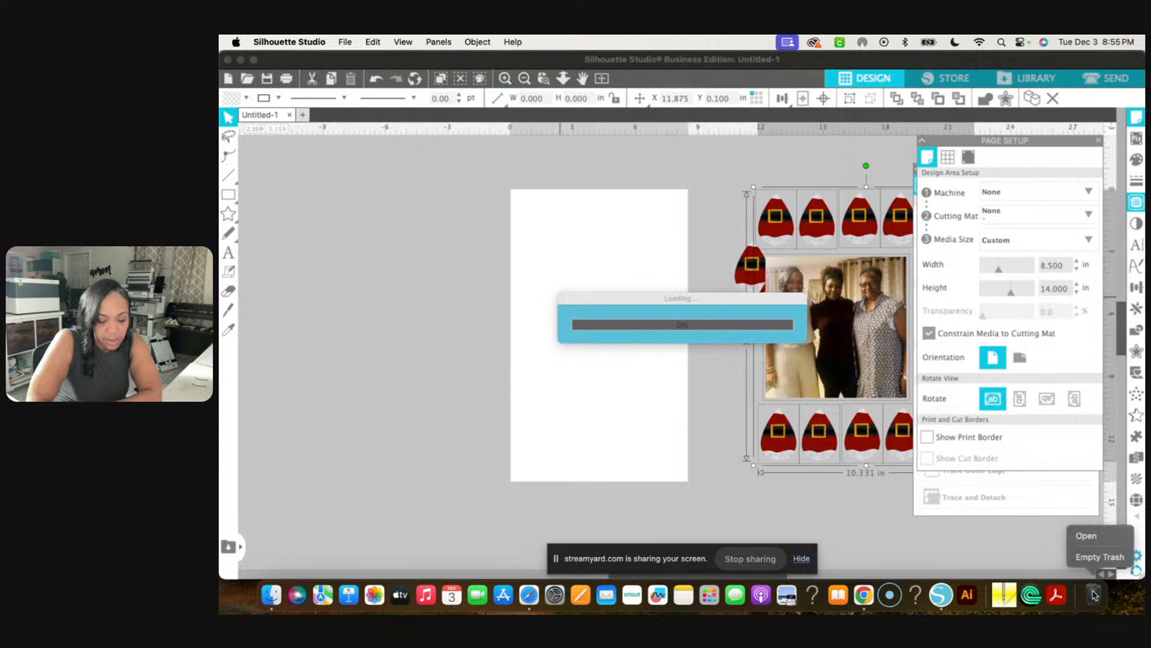
click(1101, 556)
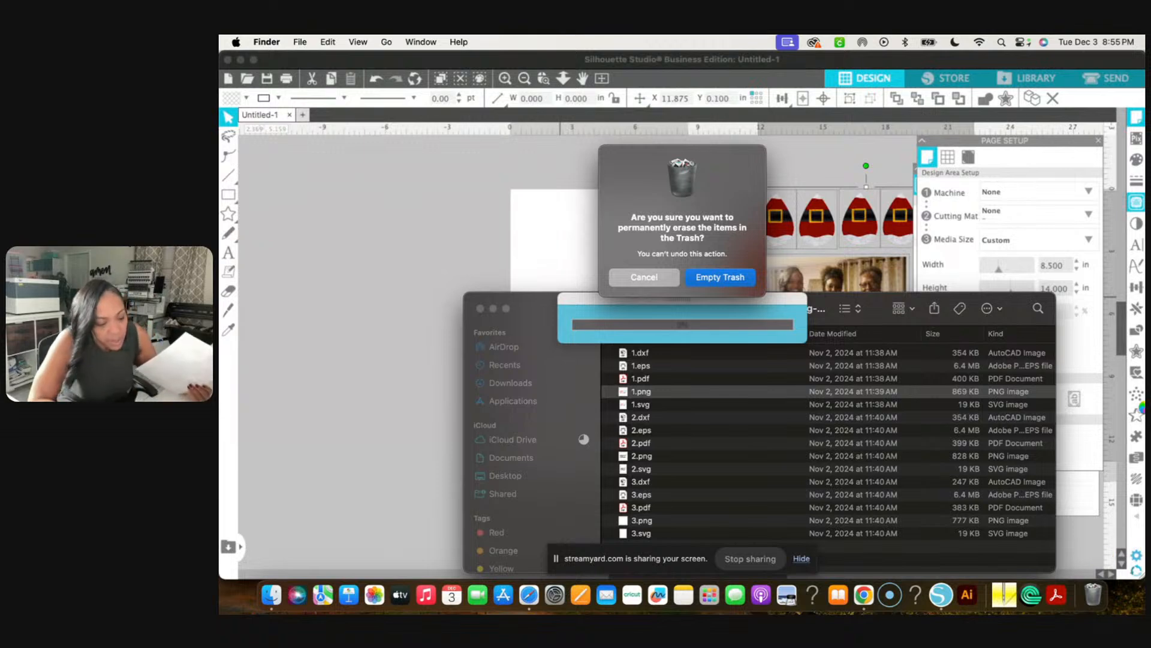
click(721, 278)
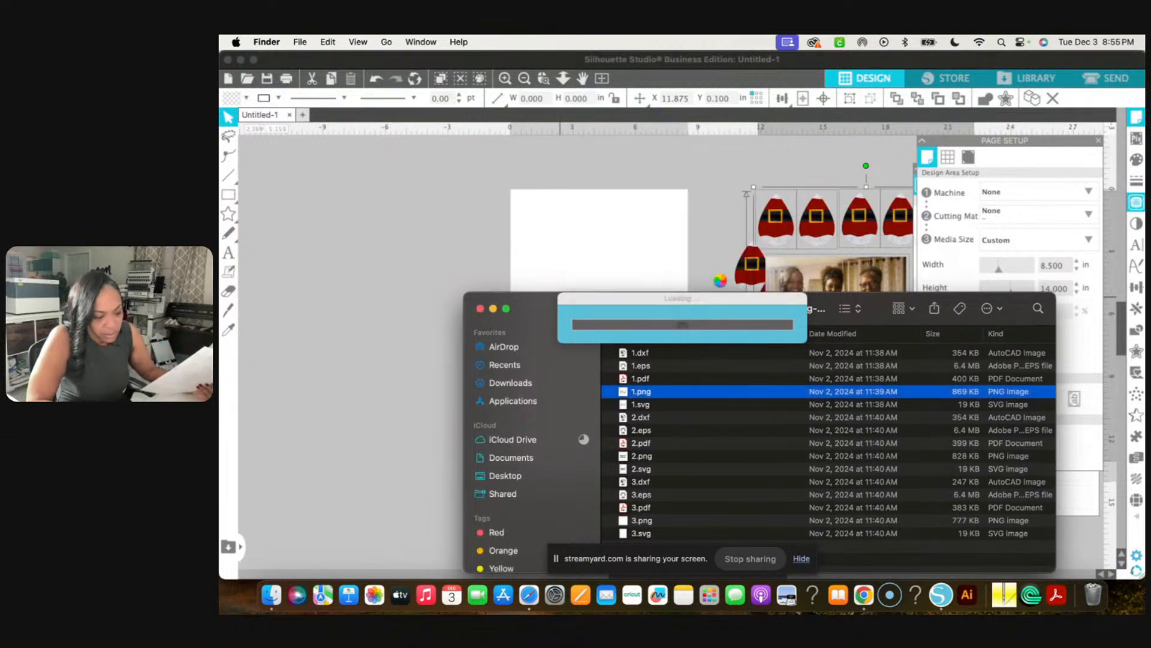
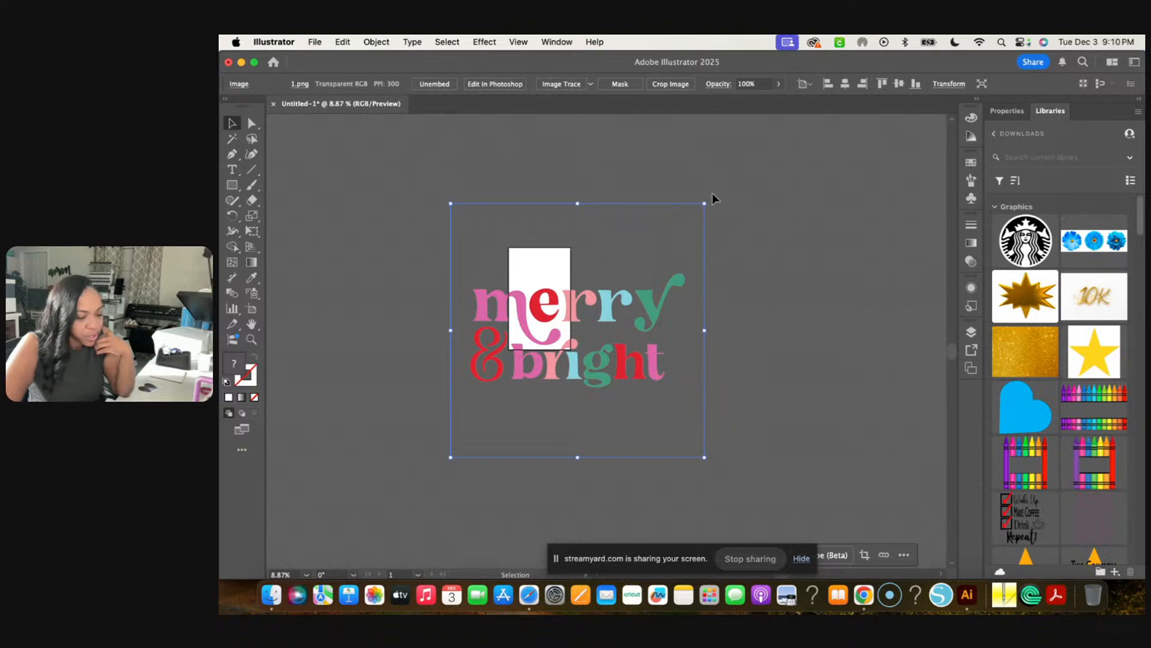
Rotate the merry & bright image by 90°
right_click(603, 292)
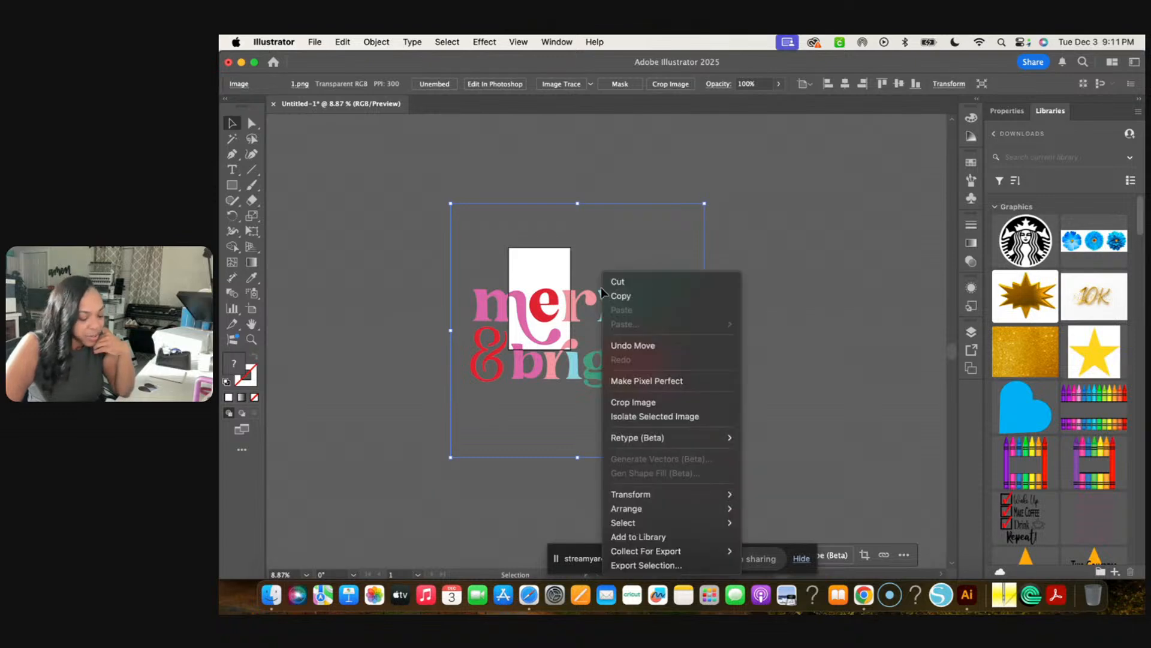
mouse_move(658, 495)
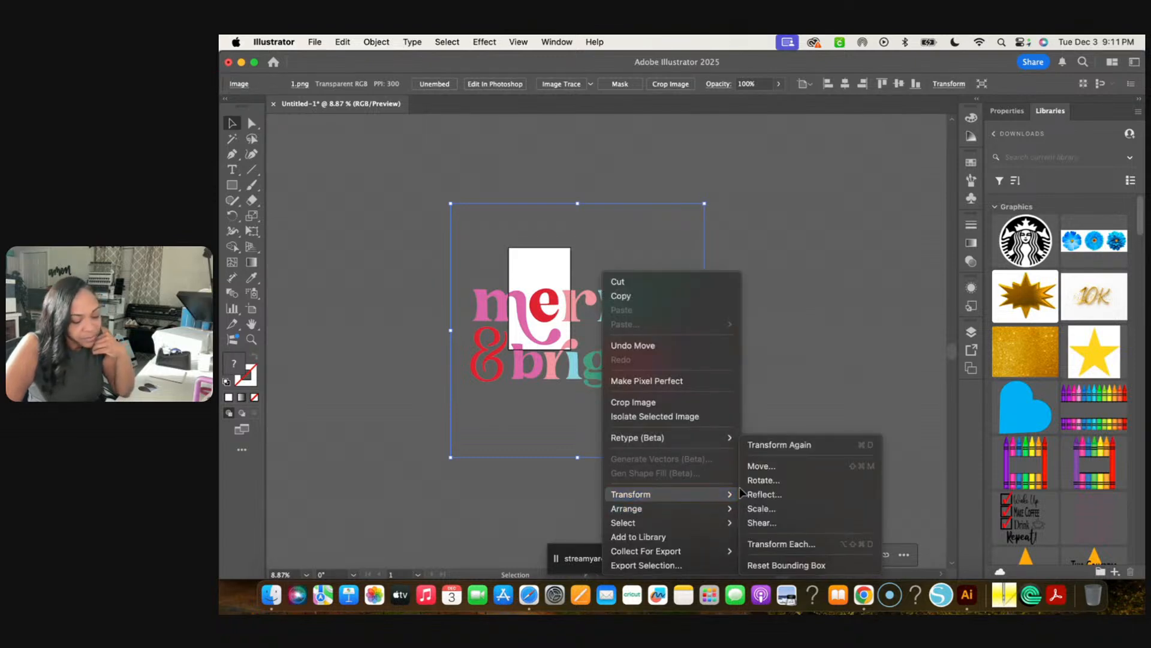
click(759, 481)
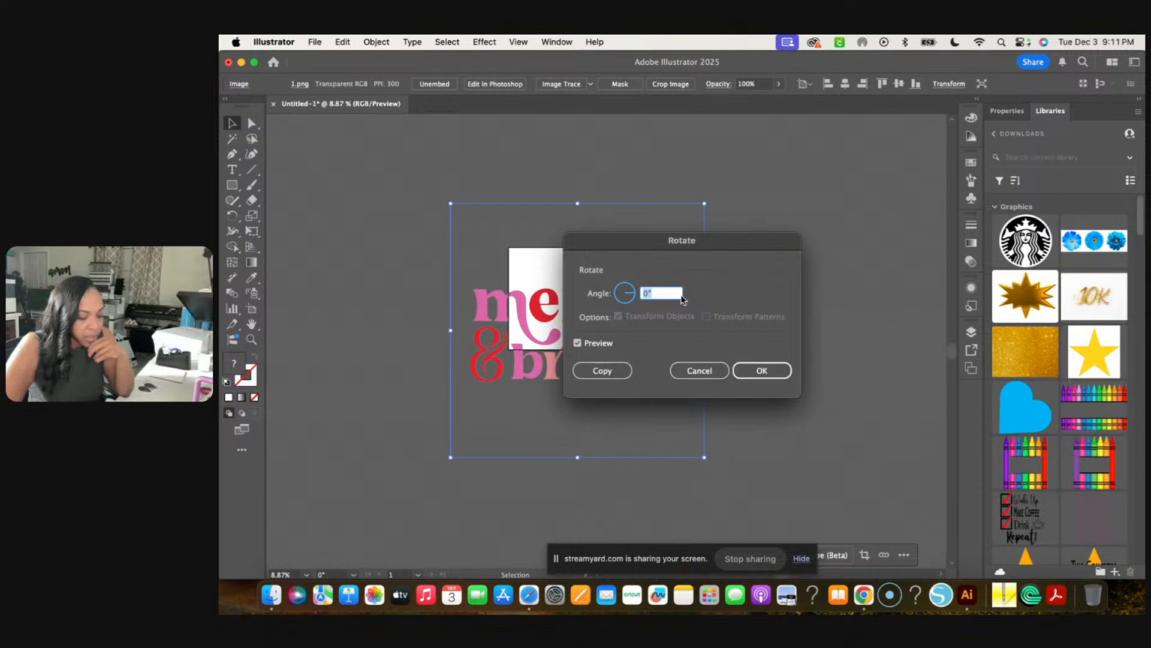
text(90)
key(Return)
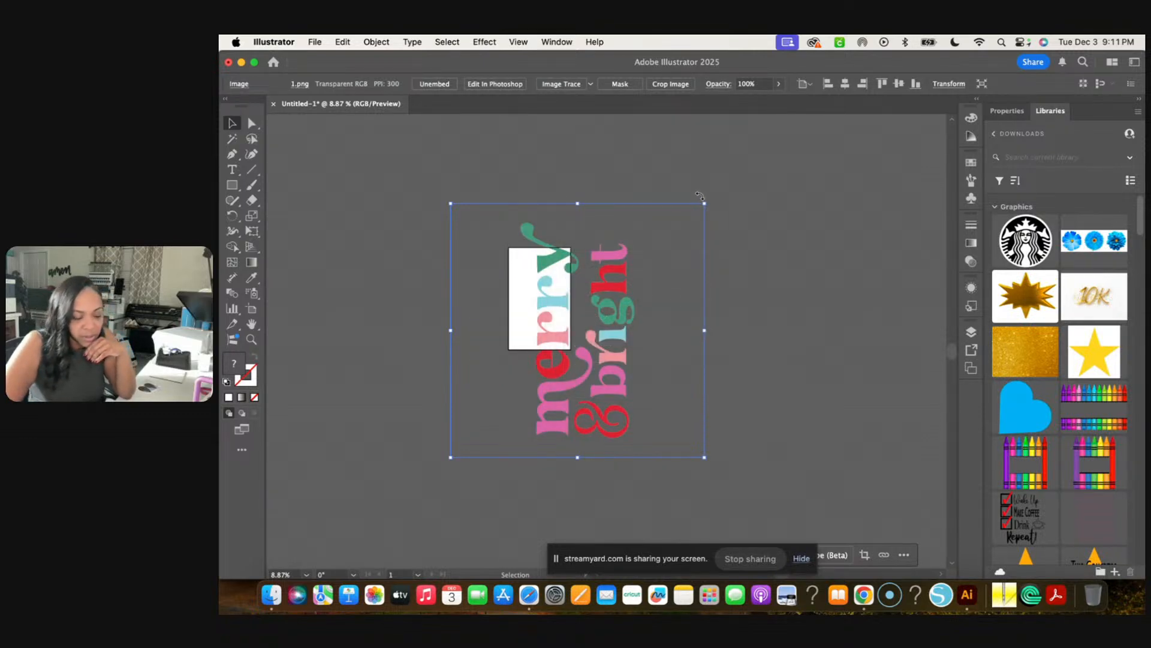
Scale the rotated merry & bright image down to about 12.83 in square and place it over the artboard
scroll(483, 228, down, 2)
scroll(483, 228, up, 3)
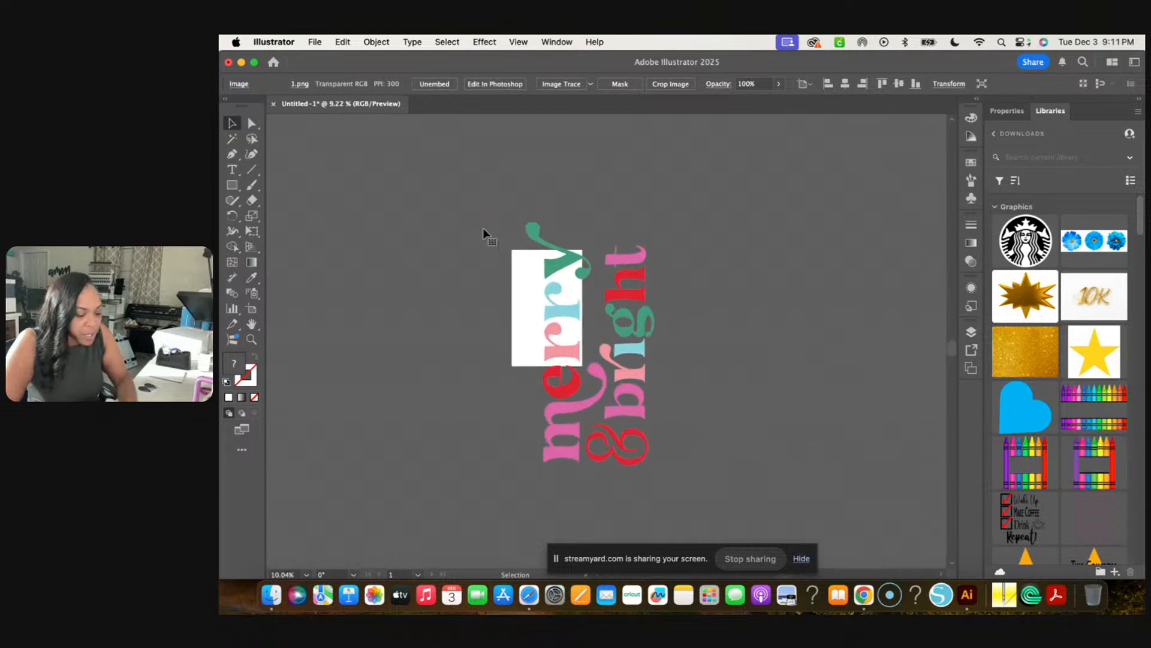
drag(599, 339, 561, 293)
click(1008, 112)
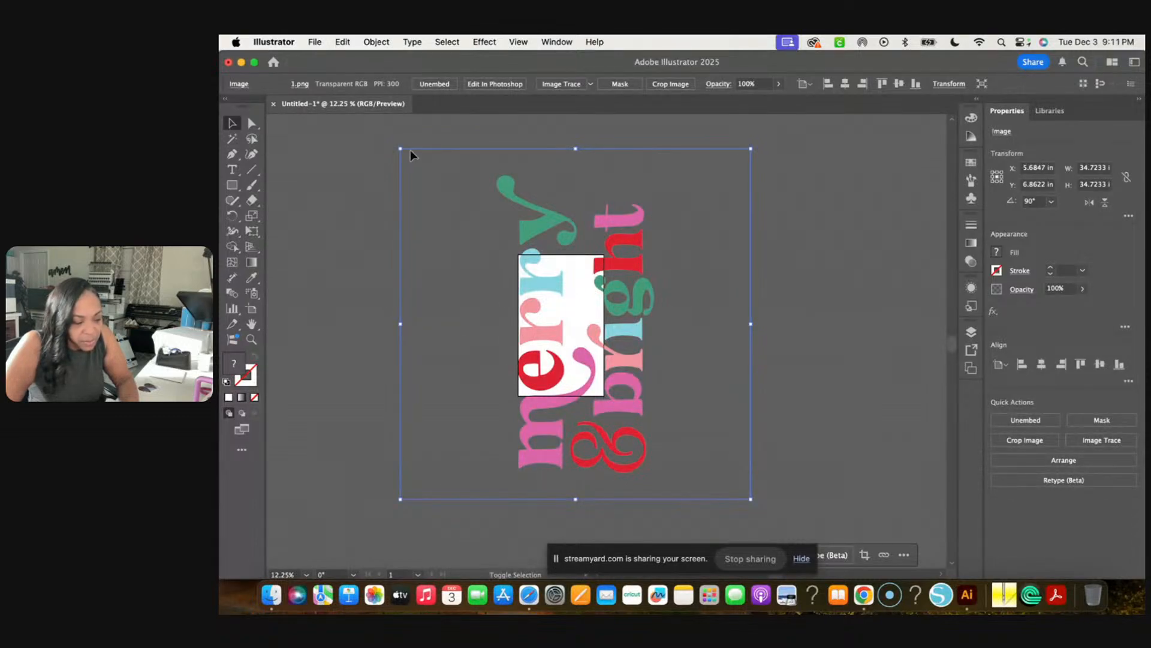
drag(400, 149, 622, 368)
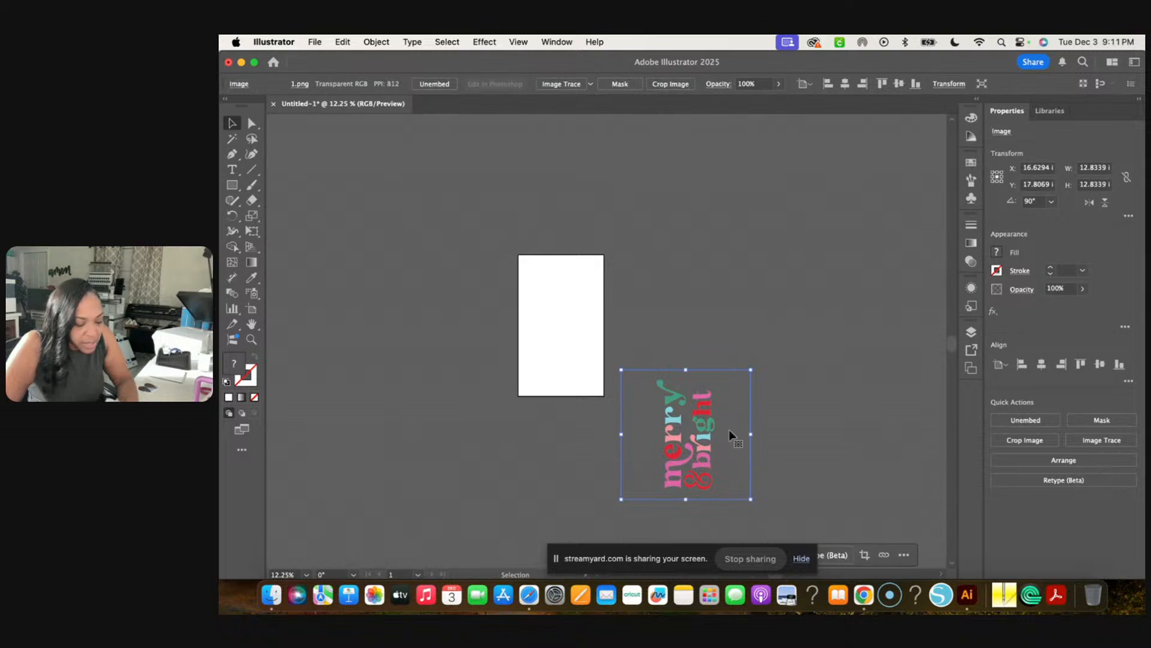
drag(696, 441, 568, 321)
Move the image up on the artboard and enlarge it slightly to about 13.06 in square
scroll(575, 324, up, 2)
scroll(574, 324, up, 3)
scroll(567, 330, down, 3)
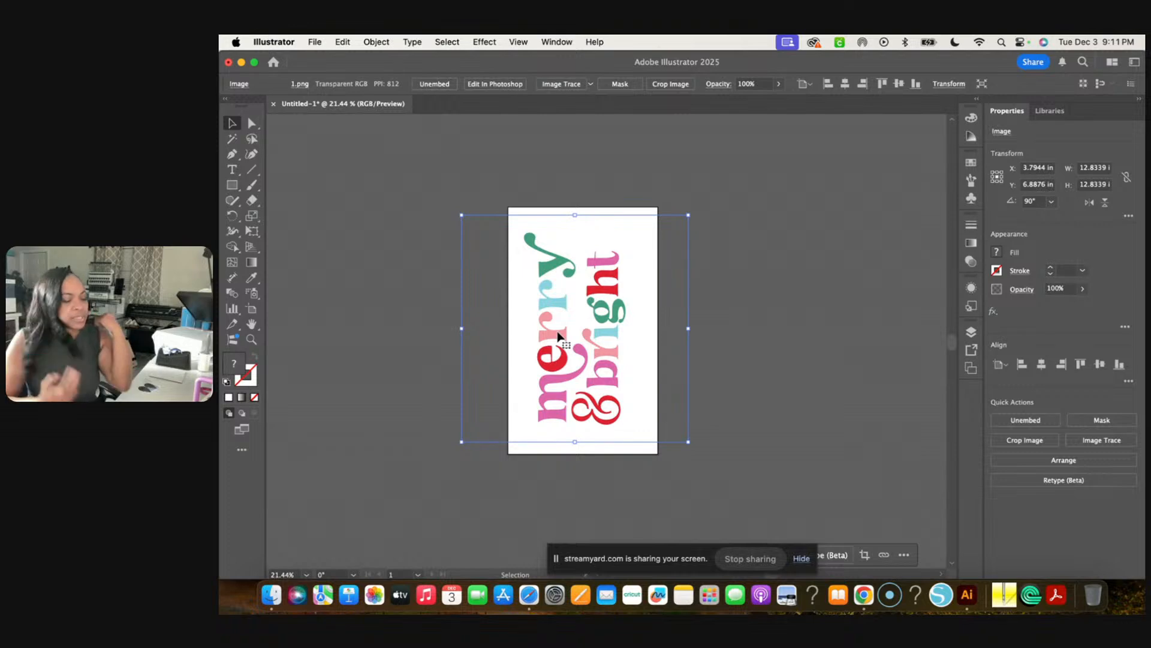
drag(603, 316, 602, 301)
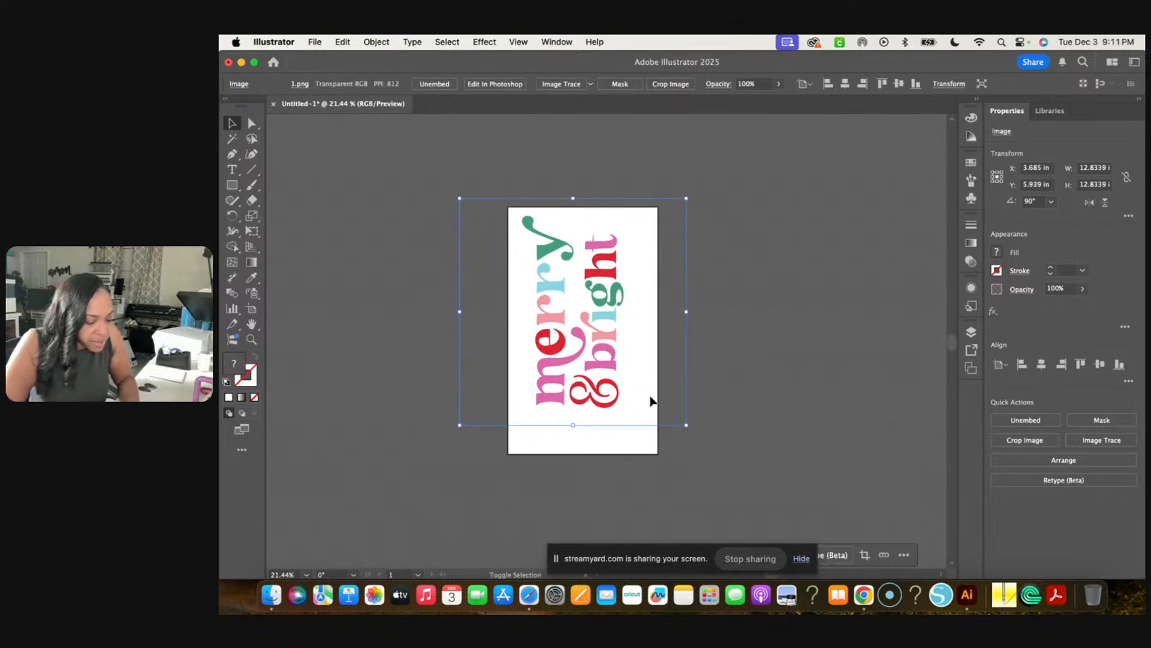
drag(687, 426, 689, 432)
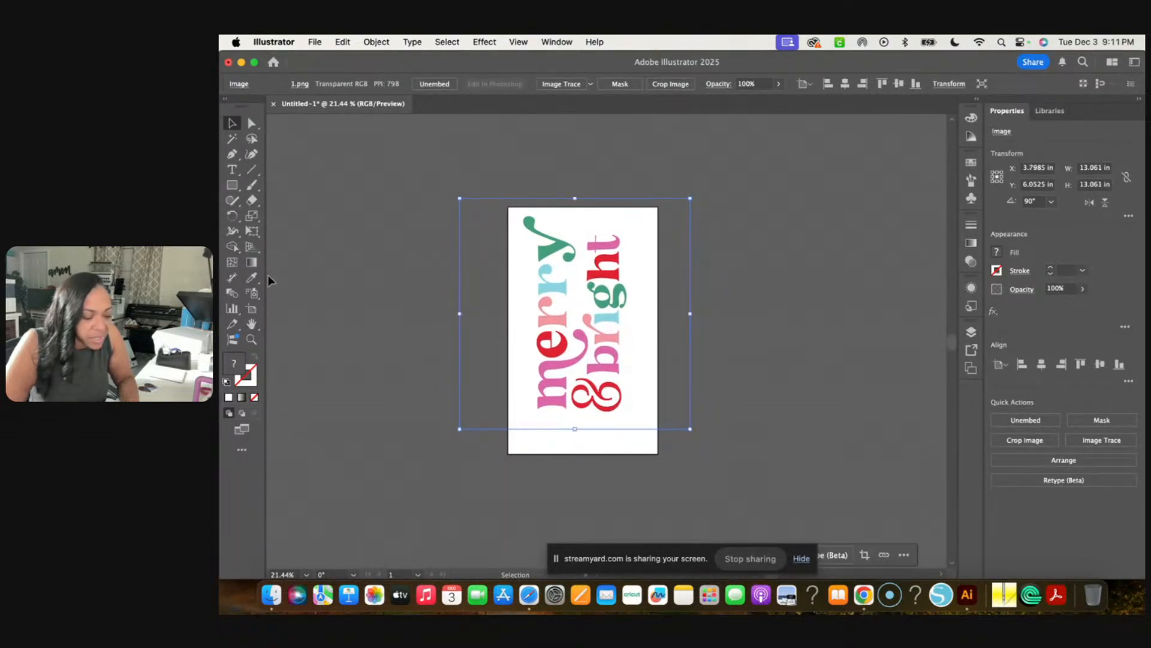
Measure the lettering's extent with a temporary rectangle drawn around it, and delete the rectangle
click(233, 186)
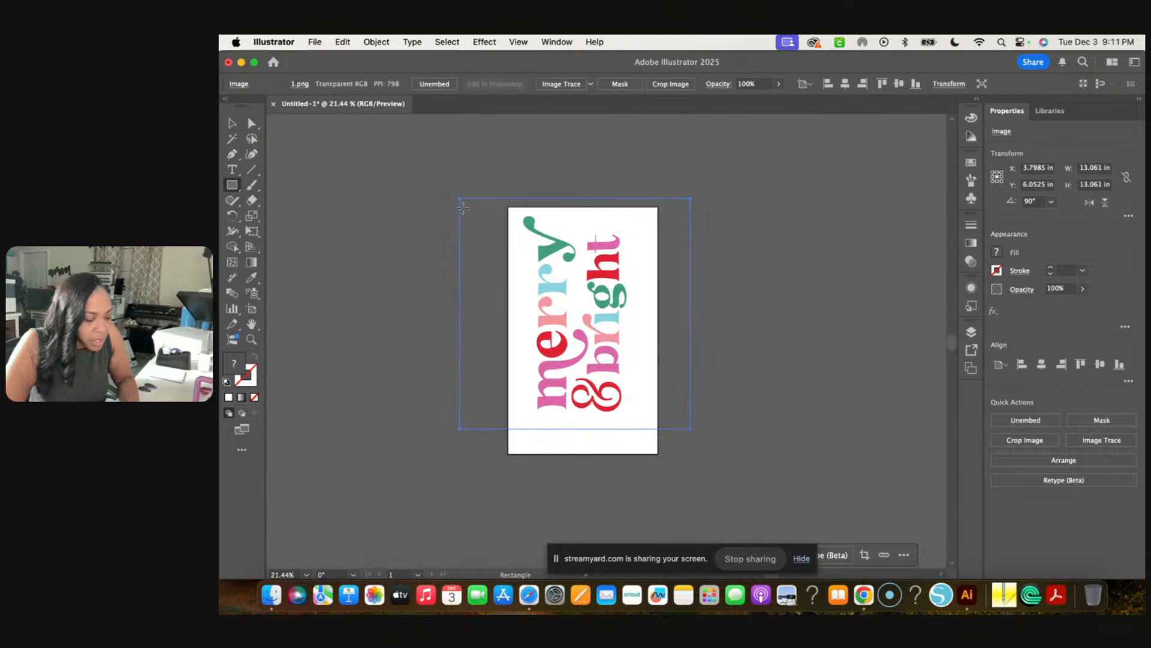
drag(520, 213, 628, 412)
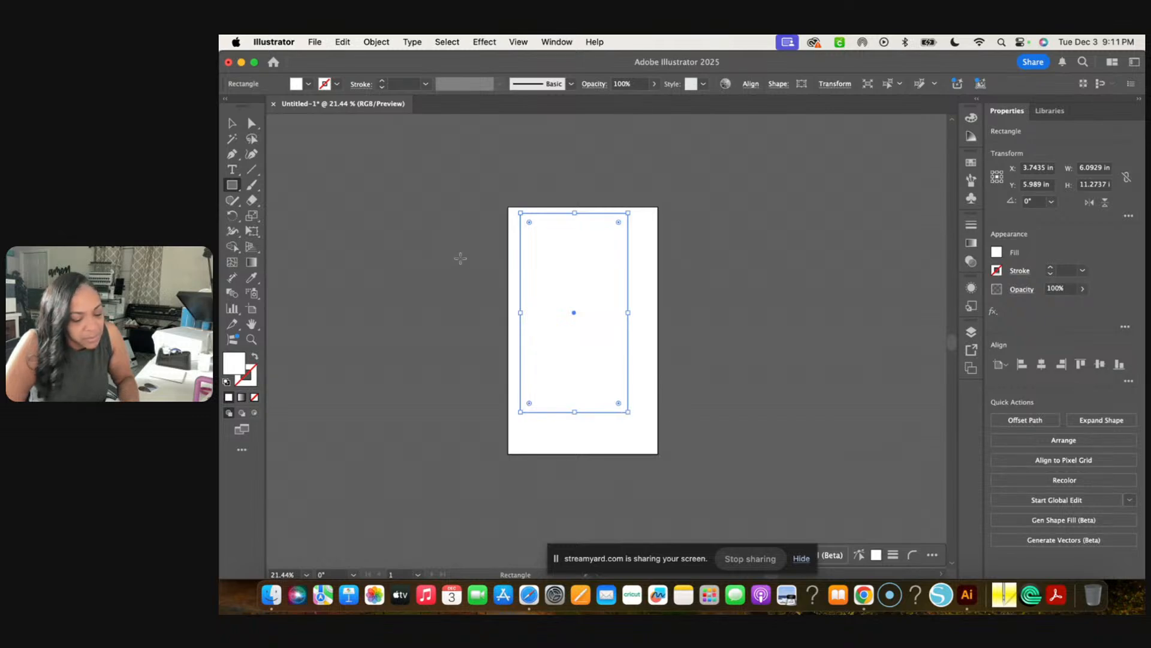
click(232, 123)
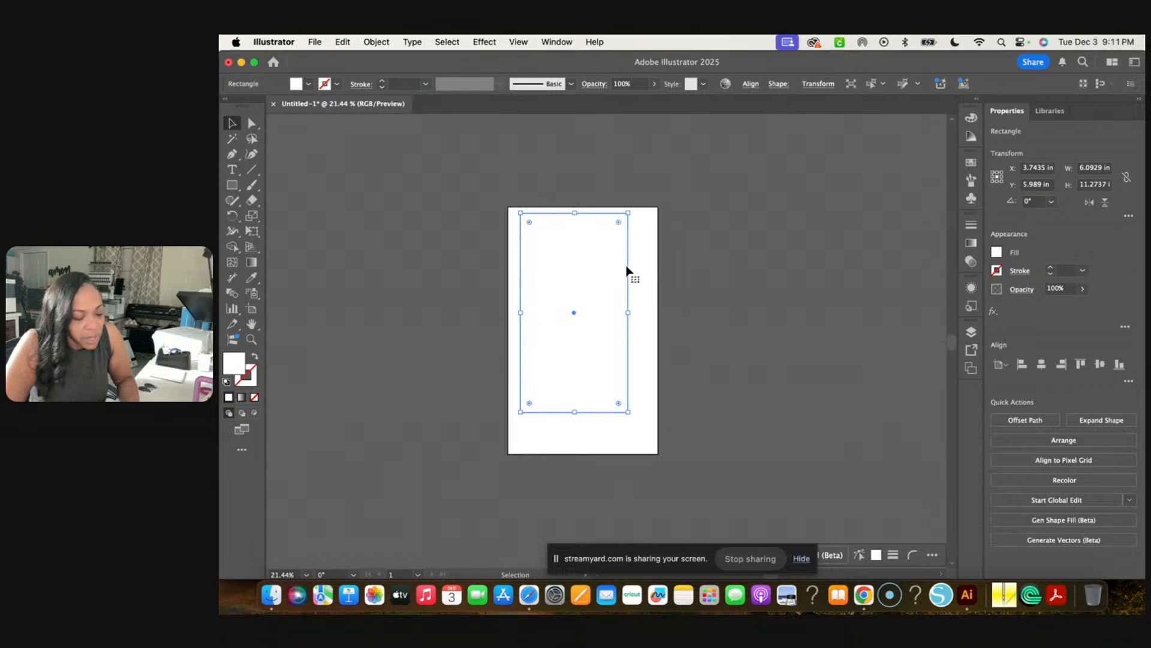
key(Delete)
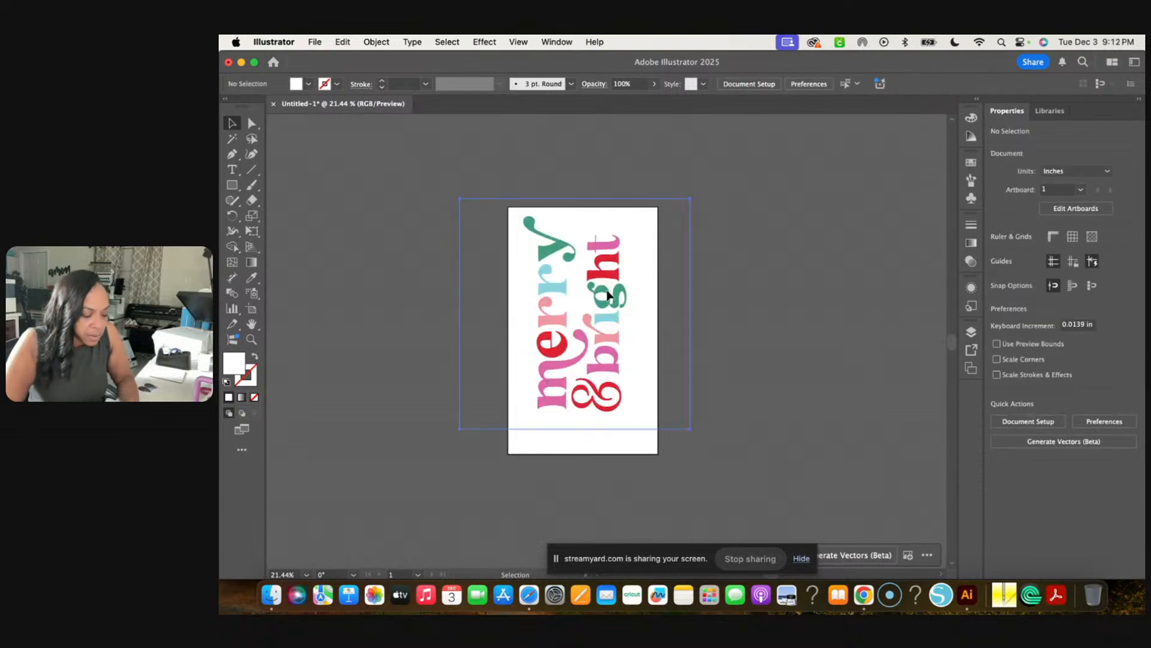
Centre the merry & bright lettering on the artboard and deselect it
drag(612, 297, 618, 305)
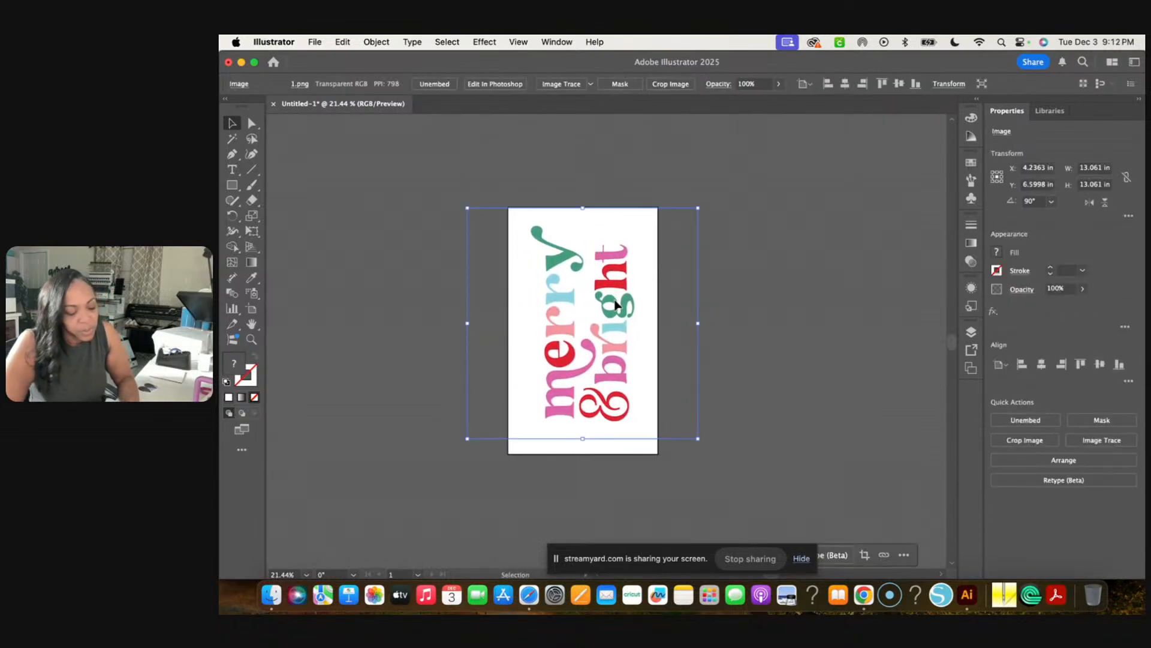
click(792, 300)
Configure the print page setup for the Brother SP-1 printer with US Legal paper, 8.50 by 14.00 inches
click(315, 41)
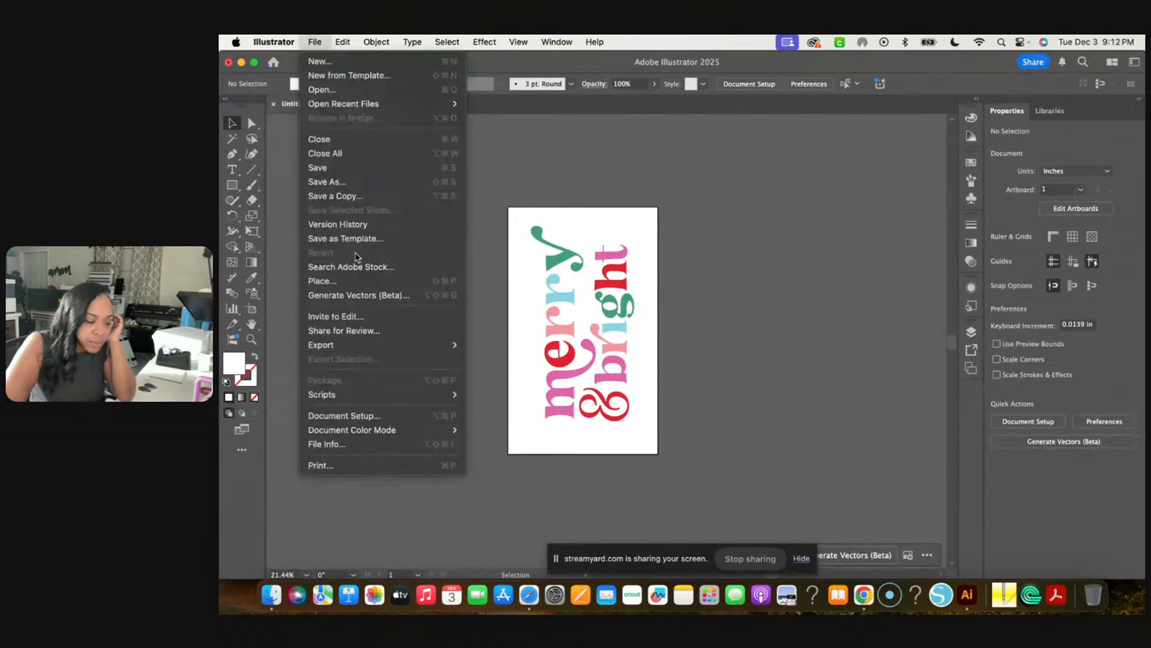
click(346, 466)
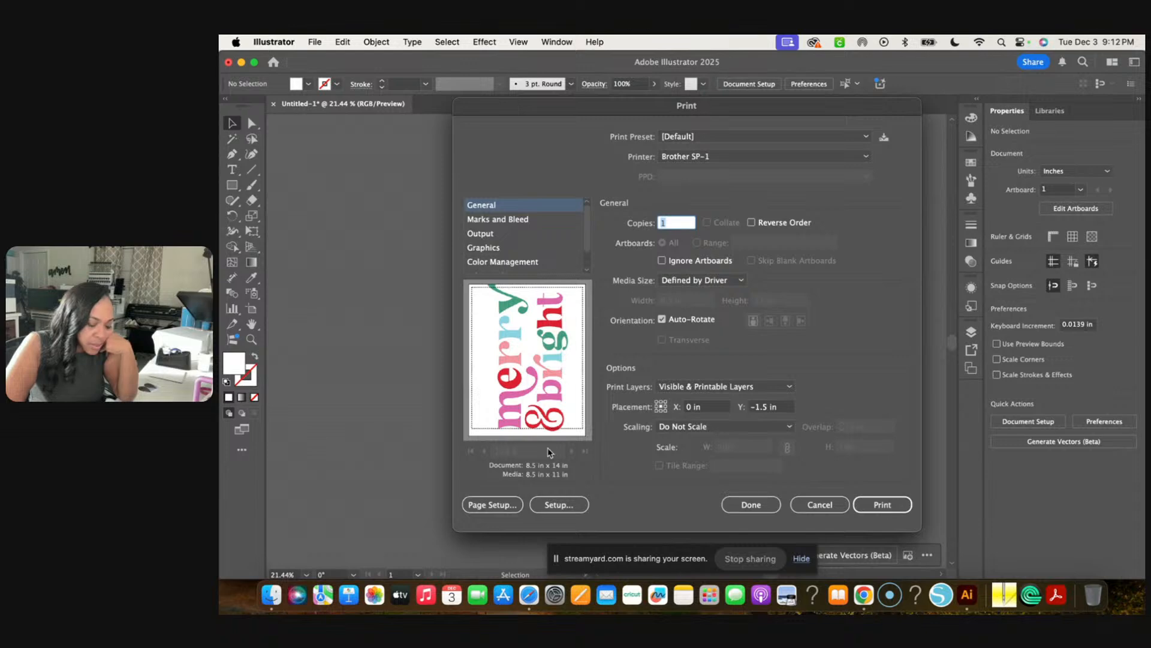
click(493, 505)
click(708, 344)
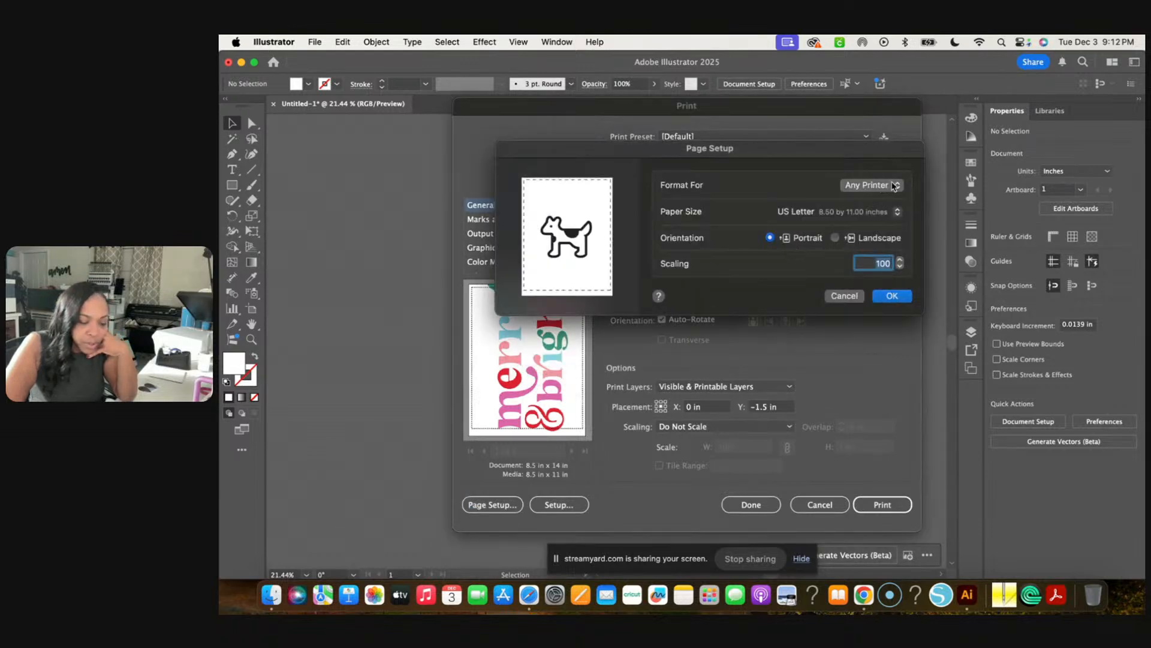
click(890, 186)
click(885, 208)
click(886, 211)
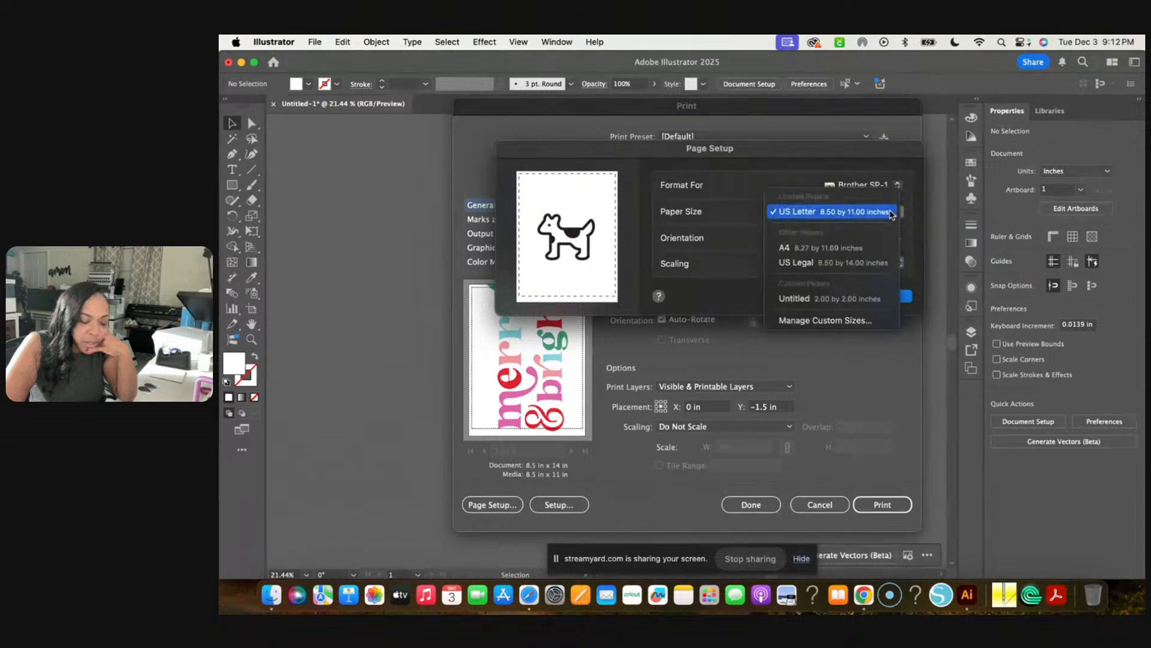
click(873, 261)
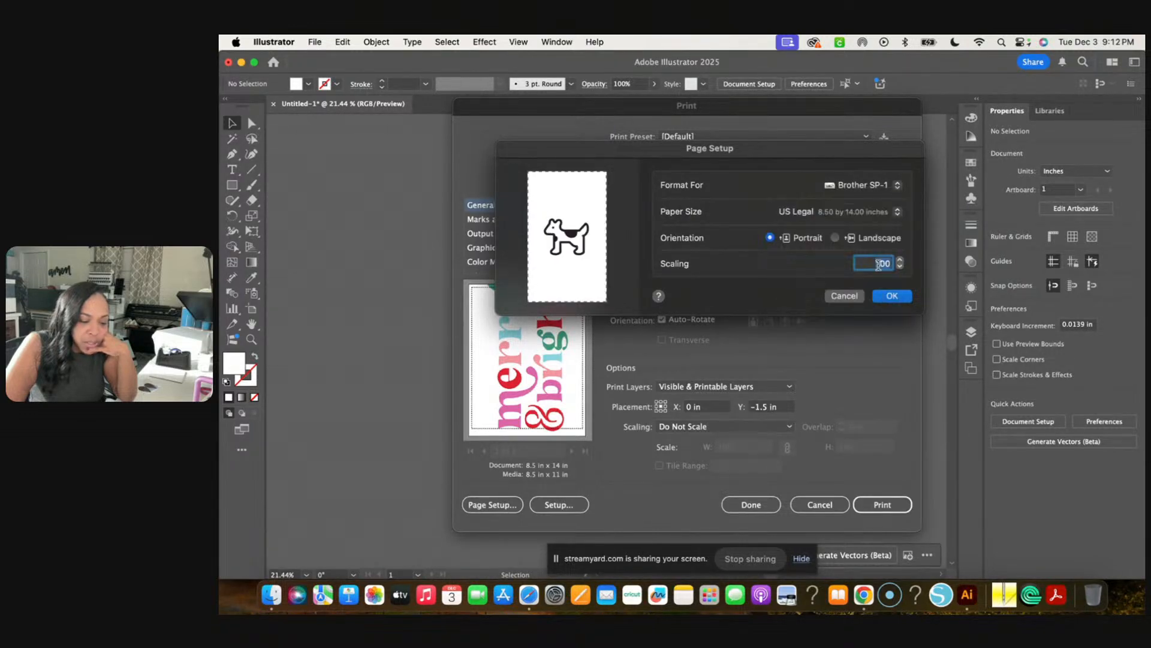
click(893, 297)
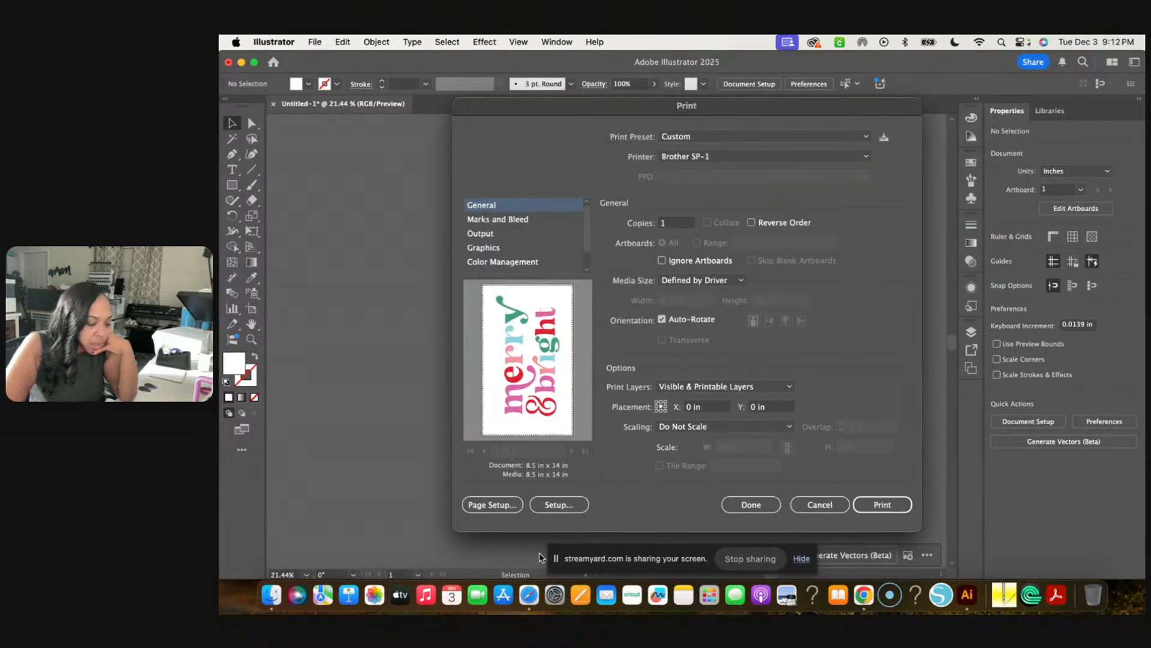
Enable Flip Horizontally in the printer's layout options and print one copy of the design on the Brother SP-1
click(560, 506)
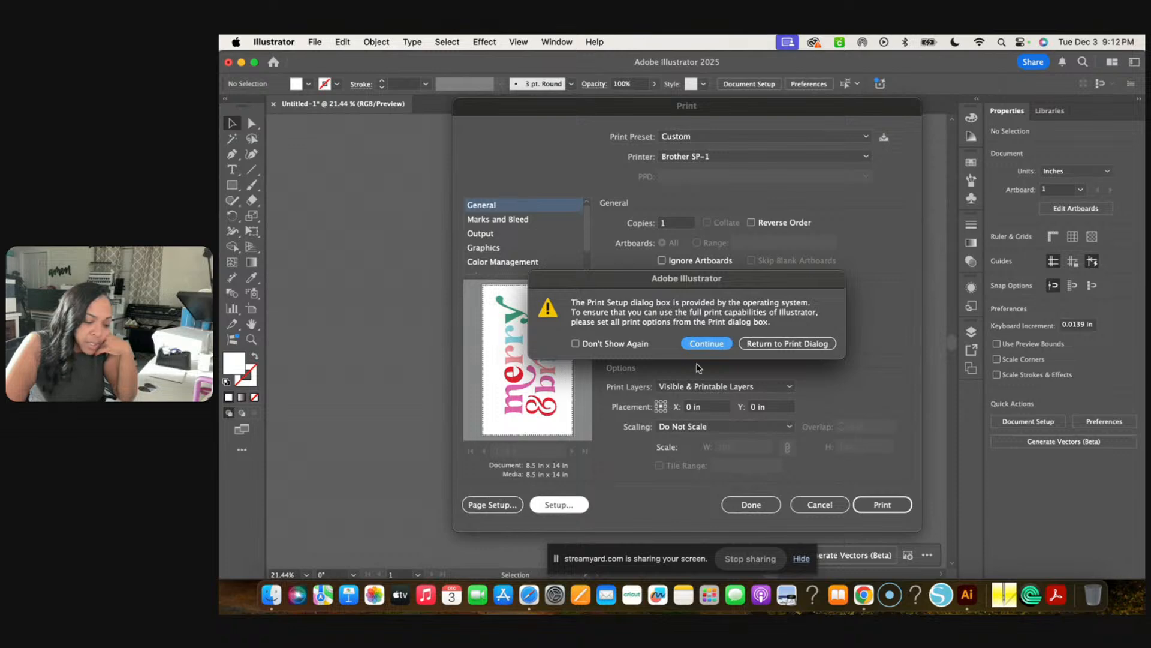
click(707, 344)
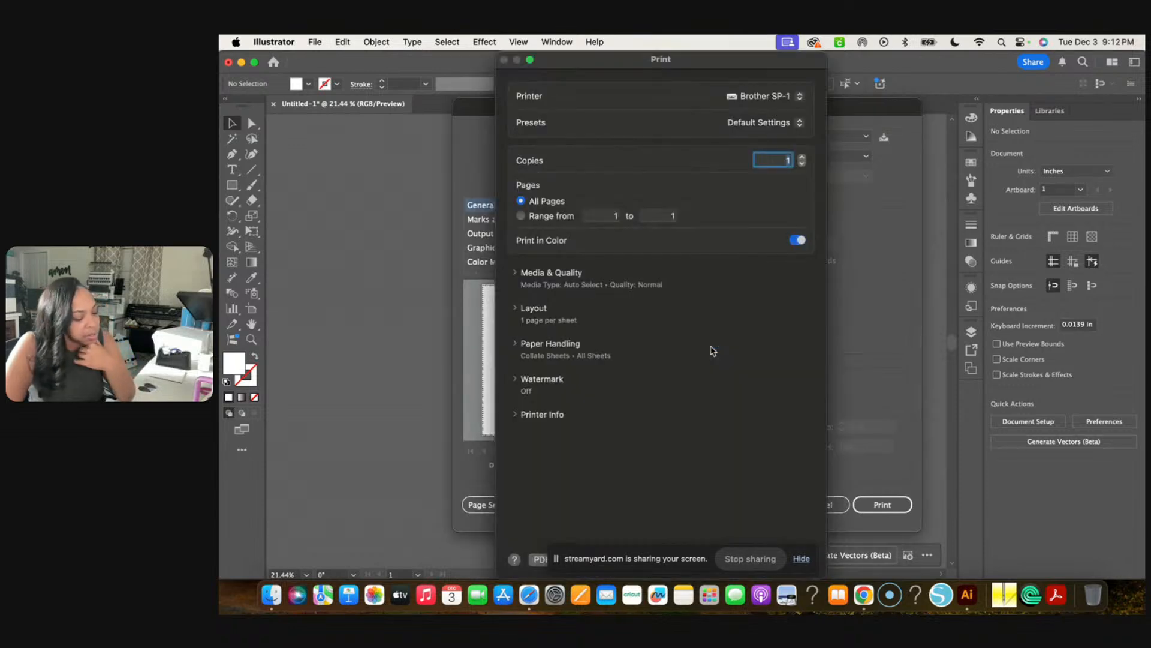
click(533, 310)
click(798, 436)
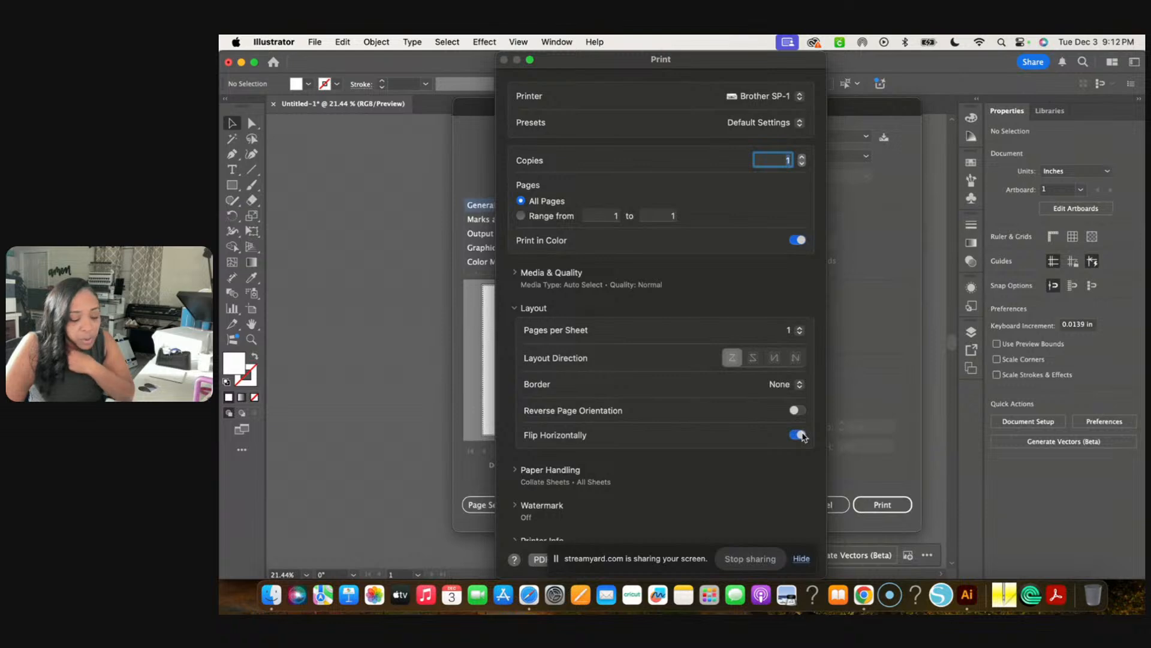
scroll(738, 408, down, 1)
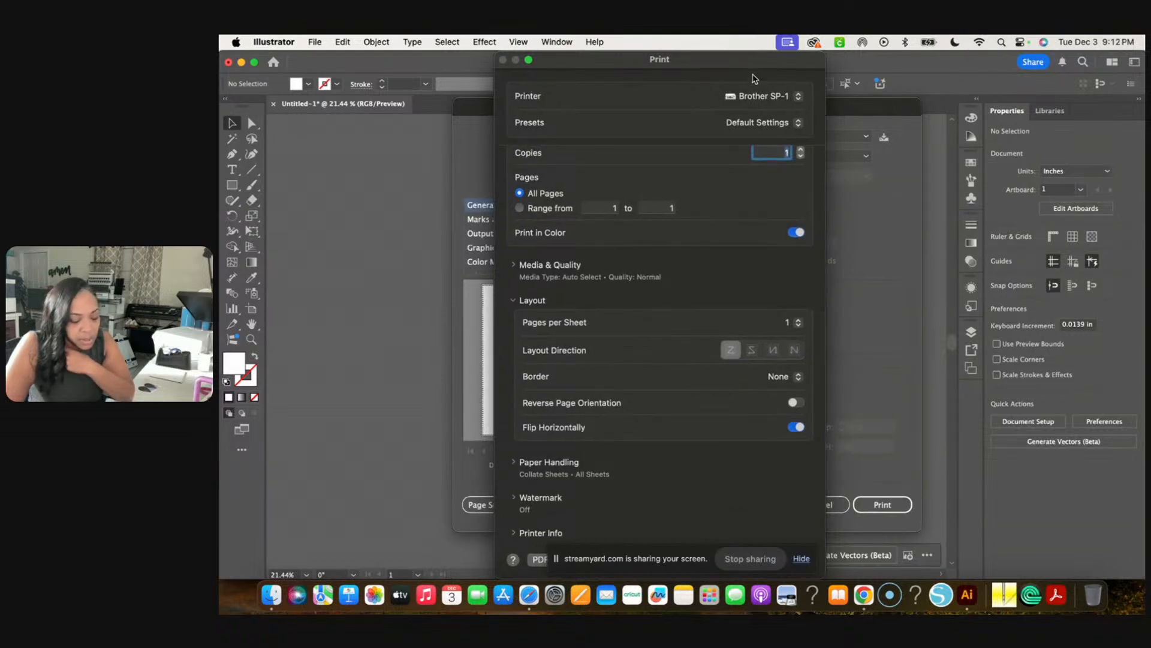
drag(733, 60, 894, 61)
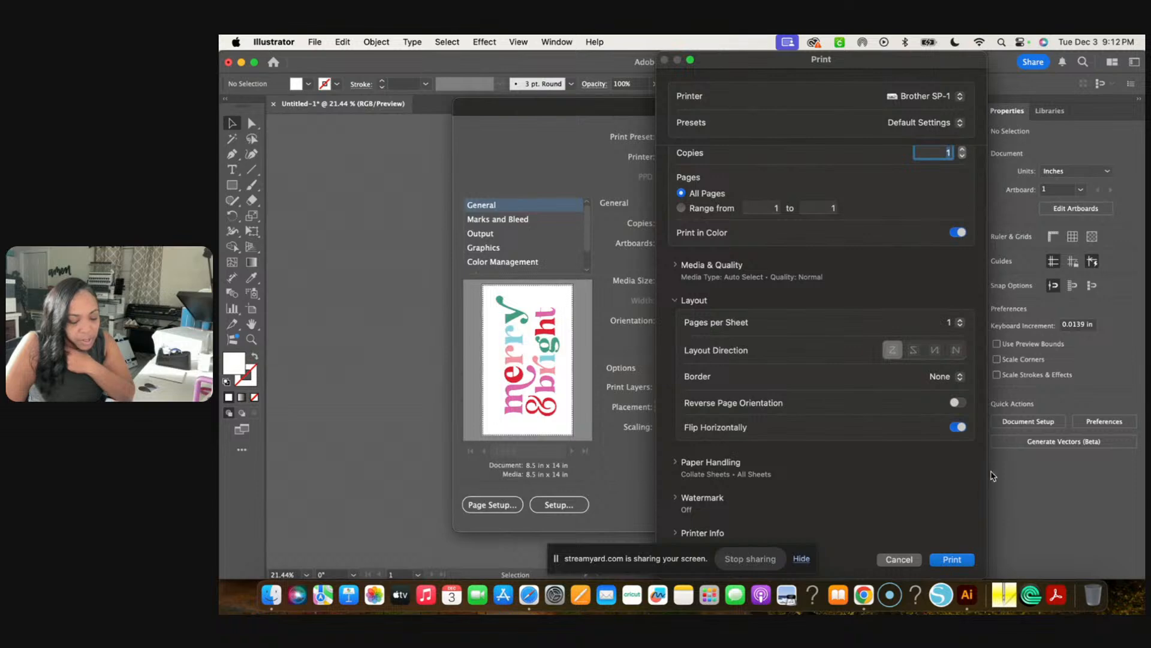
click(953, 561)
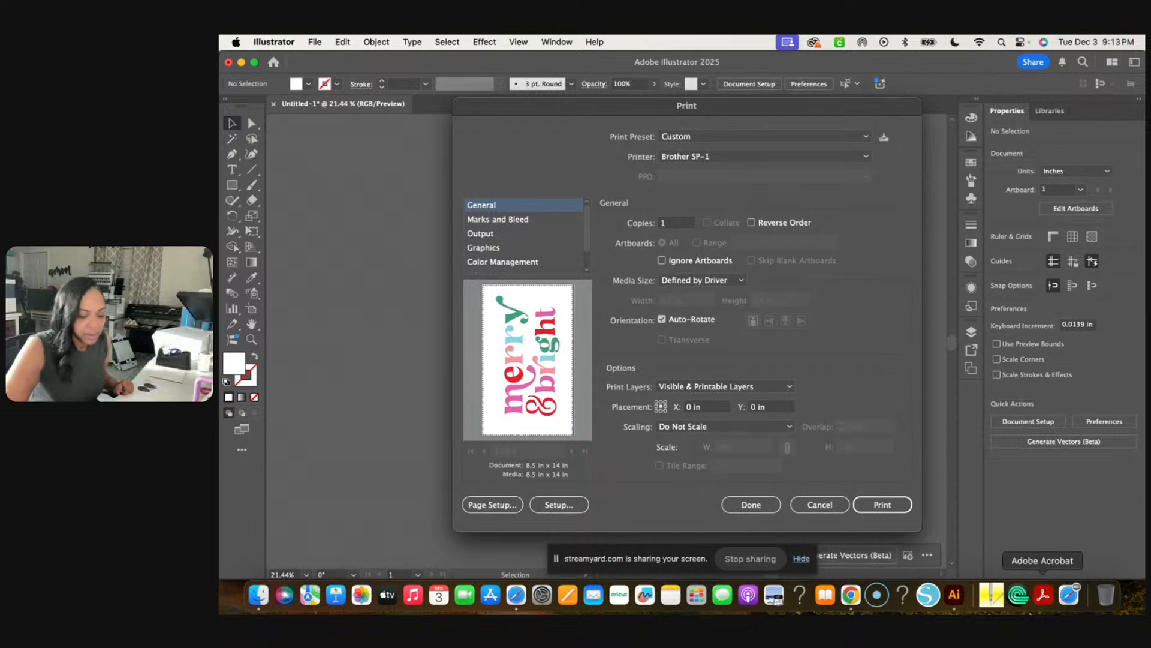
click(884, 507)
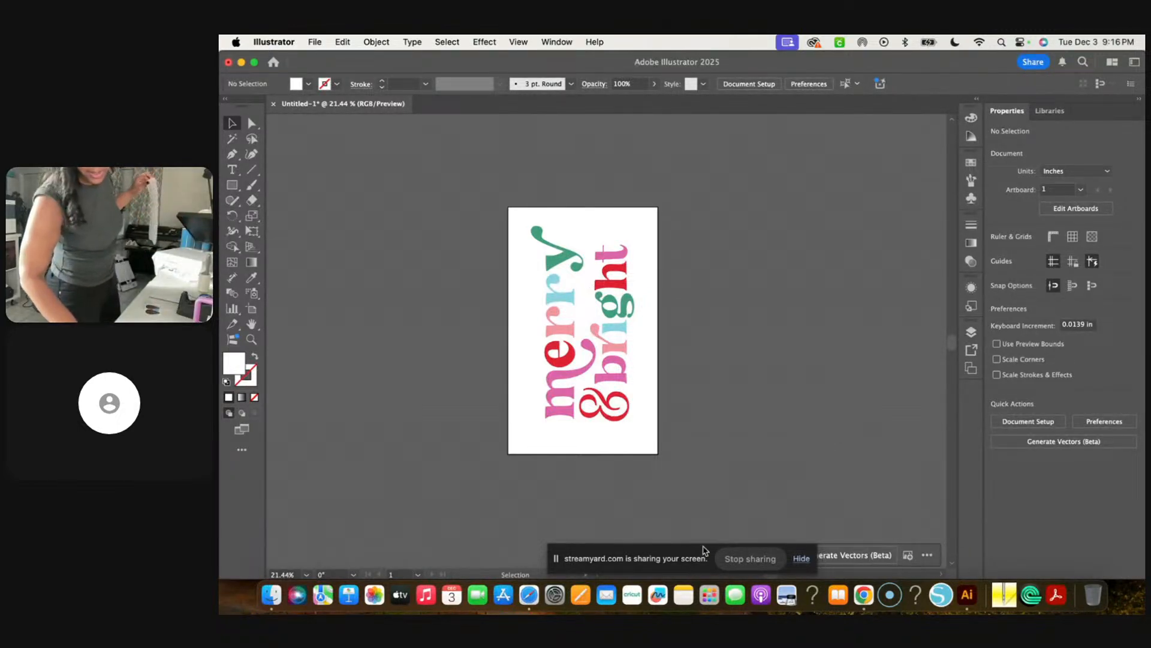
click(746, 557)
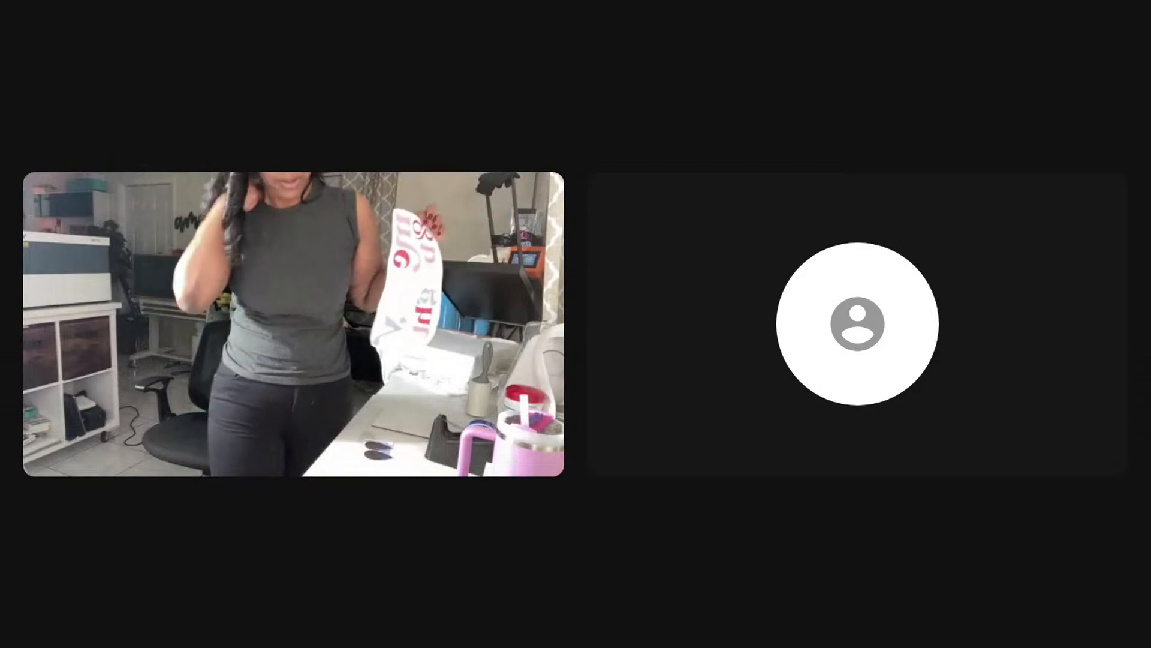